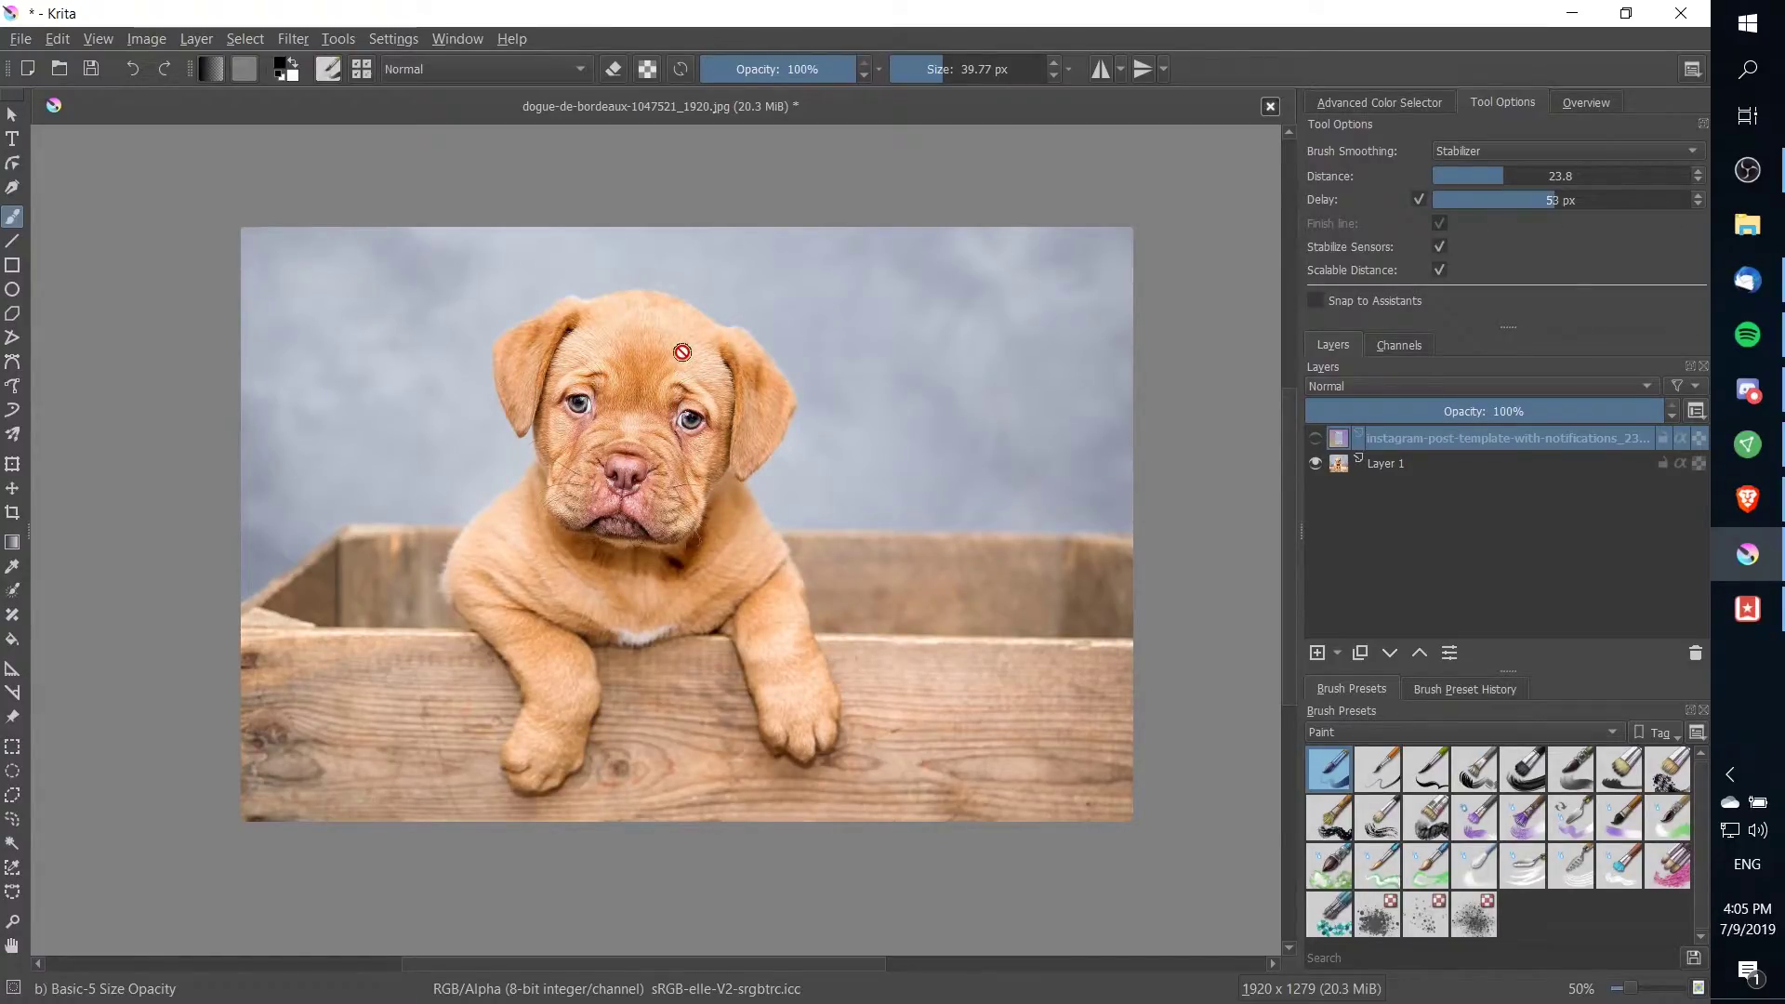
- Show the hidden Instagram template layer and move the puppy photo layer, Layer 1, above it
{"action": "left_click", "coordinate": [1315, 436]}
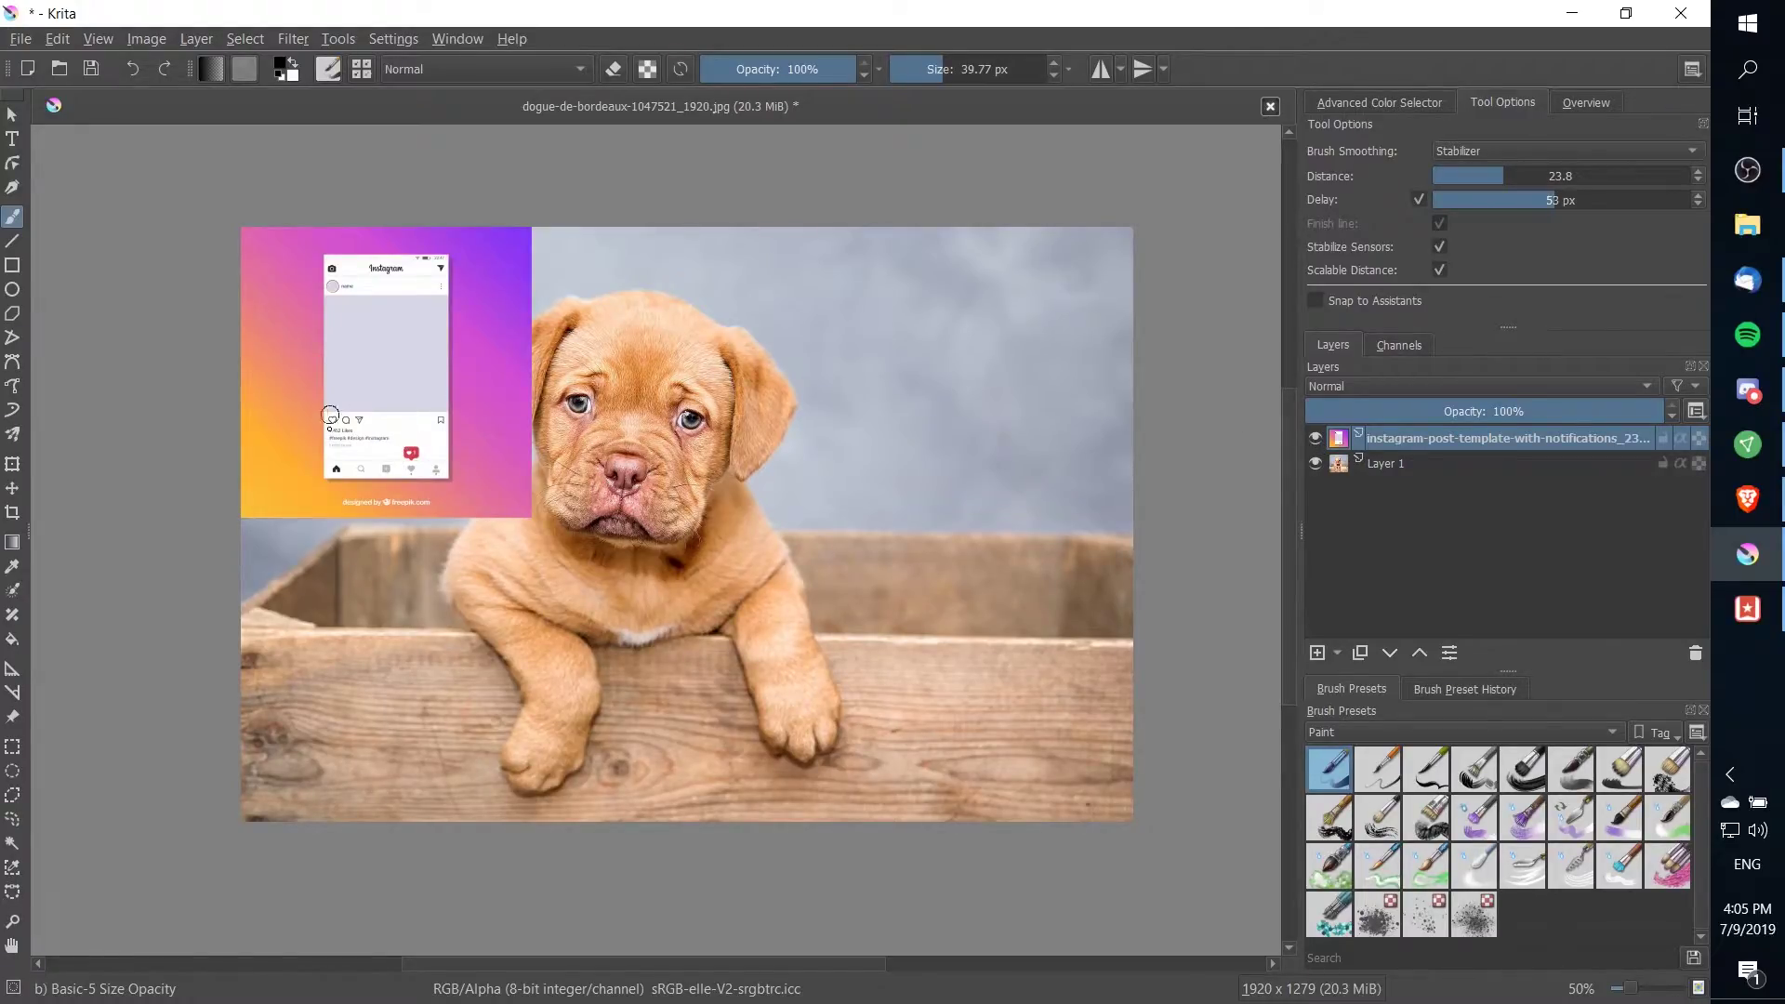
{"action": "scroll", "coordinate": [374, 361], "scroll_direction": "up", "scroll_amount": 4}
{"action": "scroll", "coordinate": [536, 353], "scroll_direction": "down", "scroll_amount": 1}
{"action": "left_click_drag", "start_coordinate": [708, 452], "coordinate": [861, 624]}
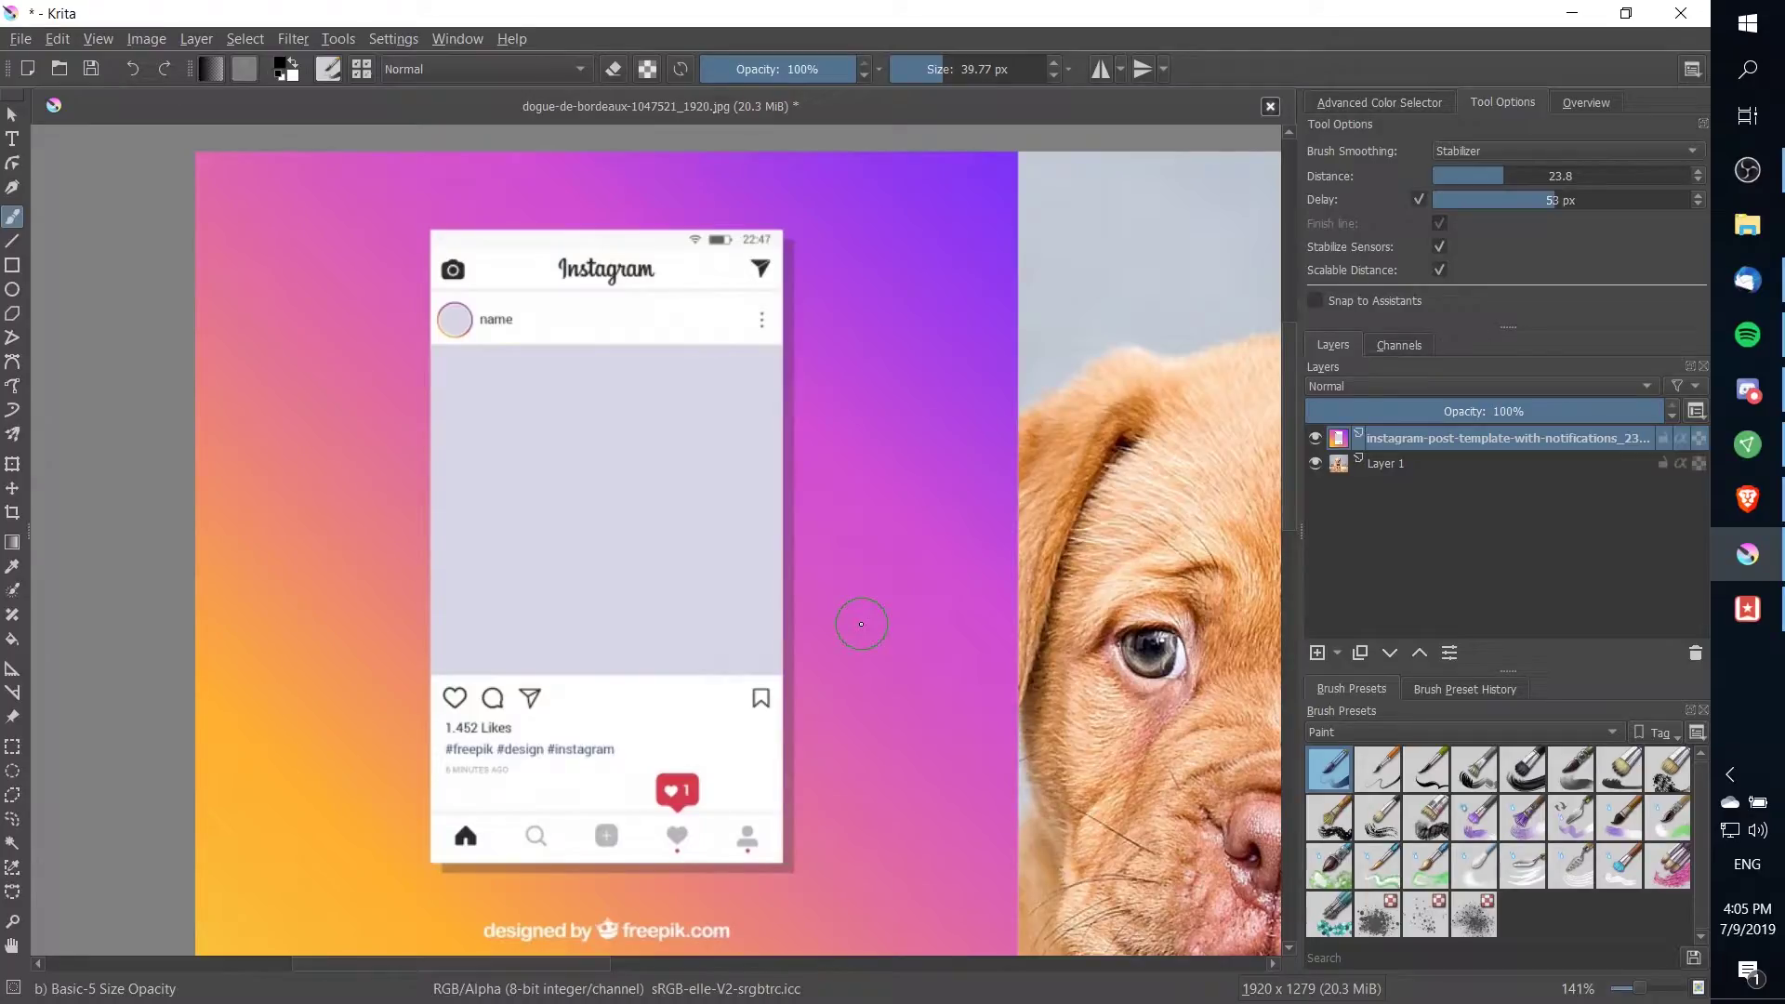
{"action": "key", "text": "1"}
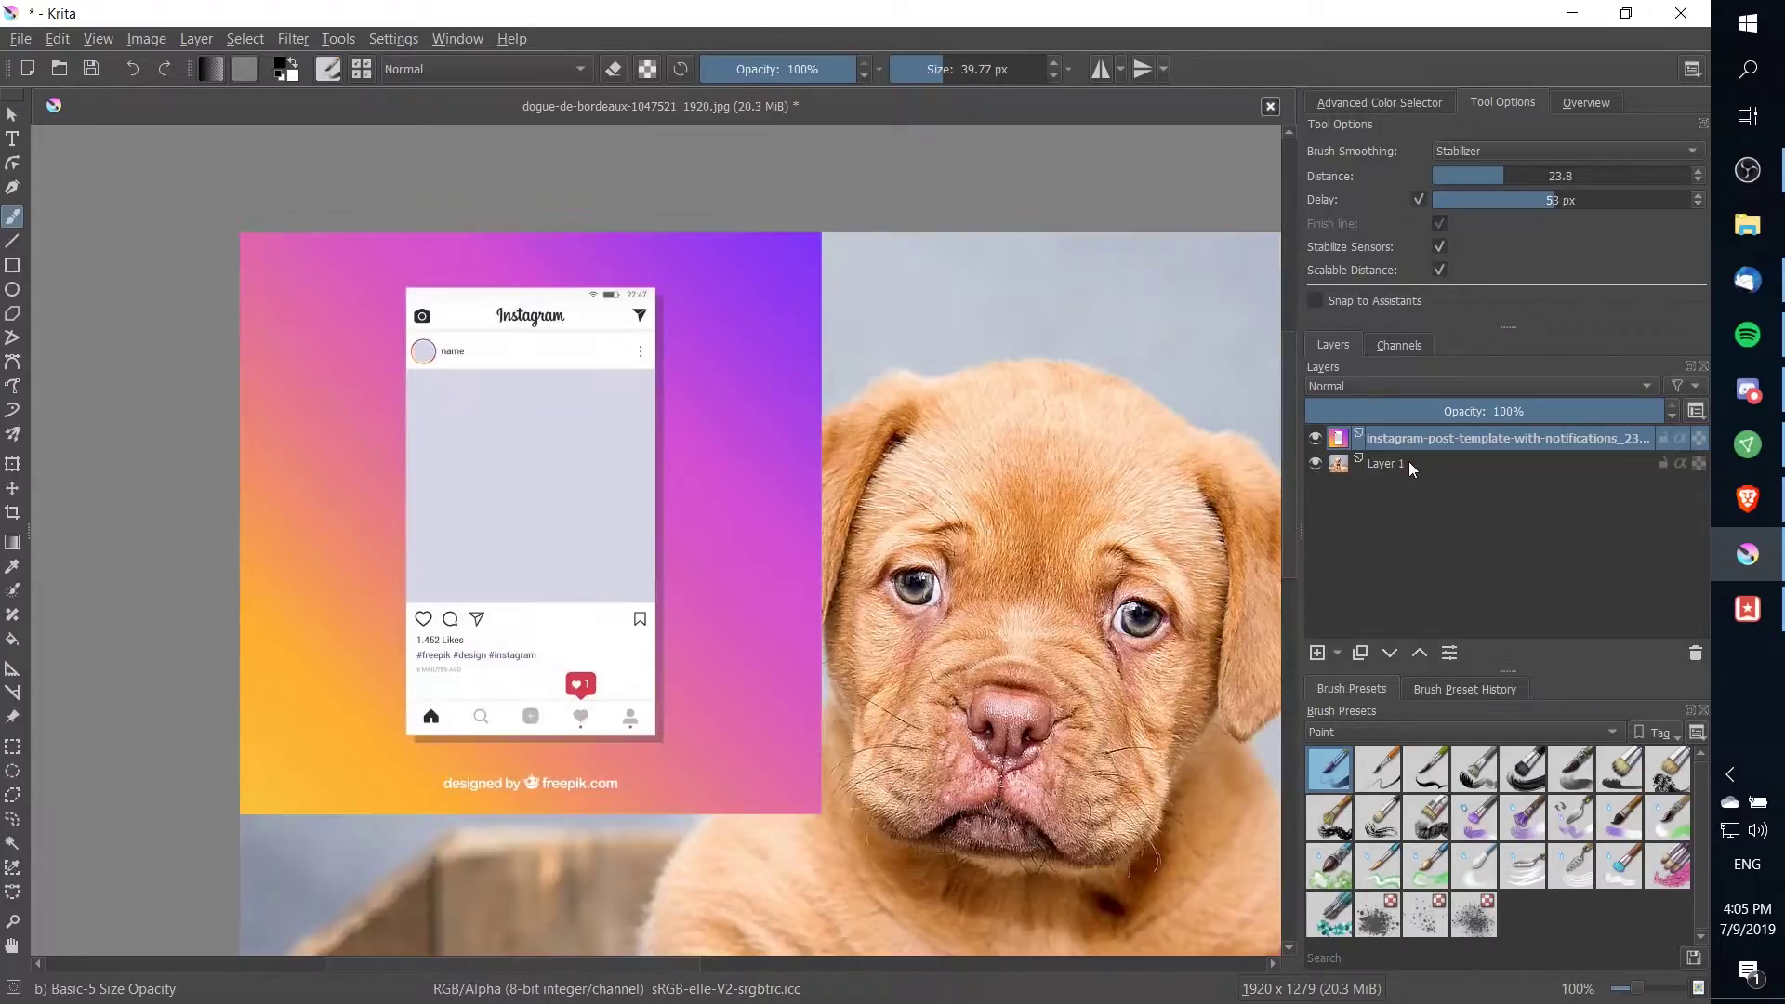
{"action": "left_click", "coordinate": [1408, 462]}
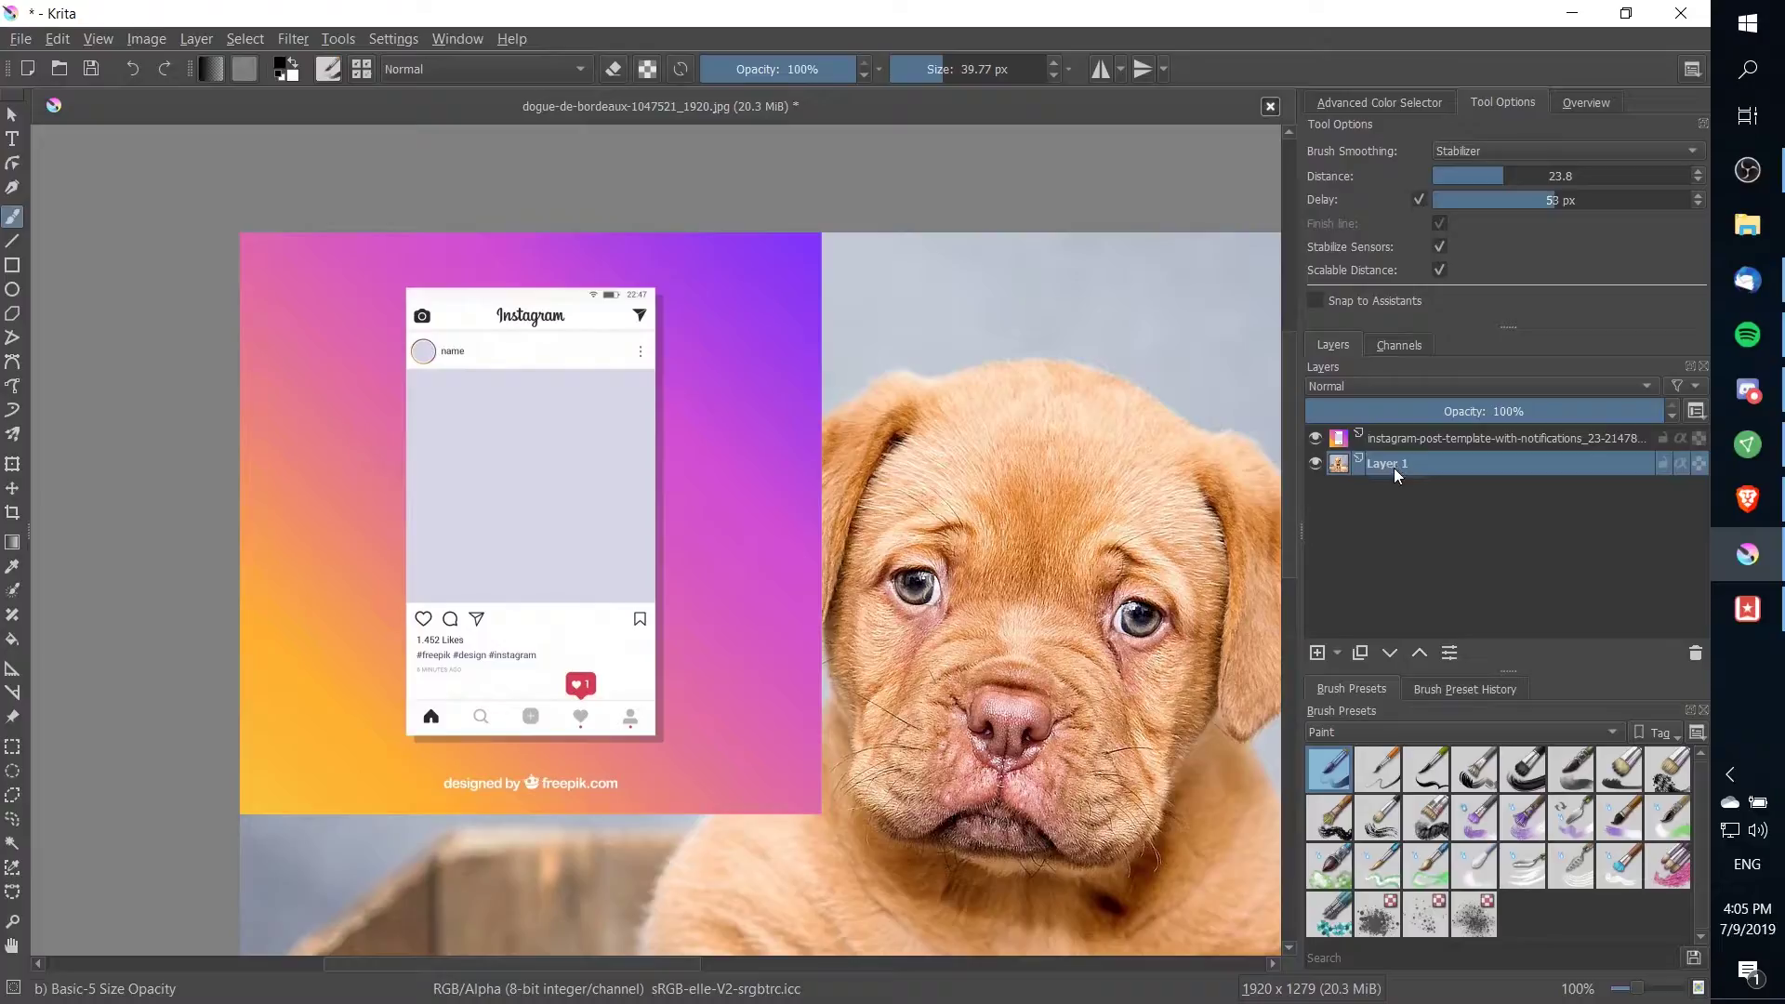
{"action": "left_click_drag", "start_coordinate": [1394, 467], "coordinate": [1414, 432]}
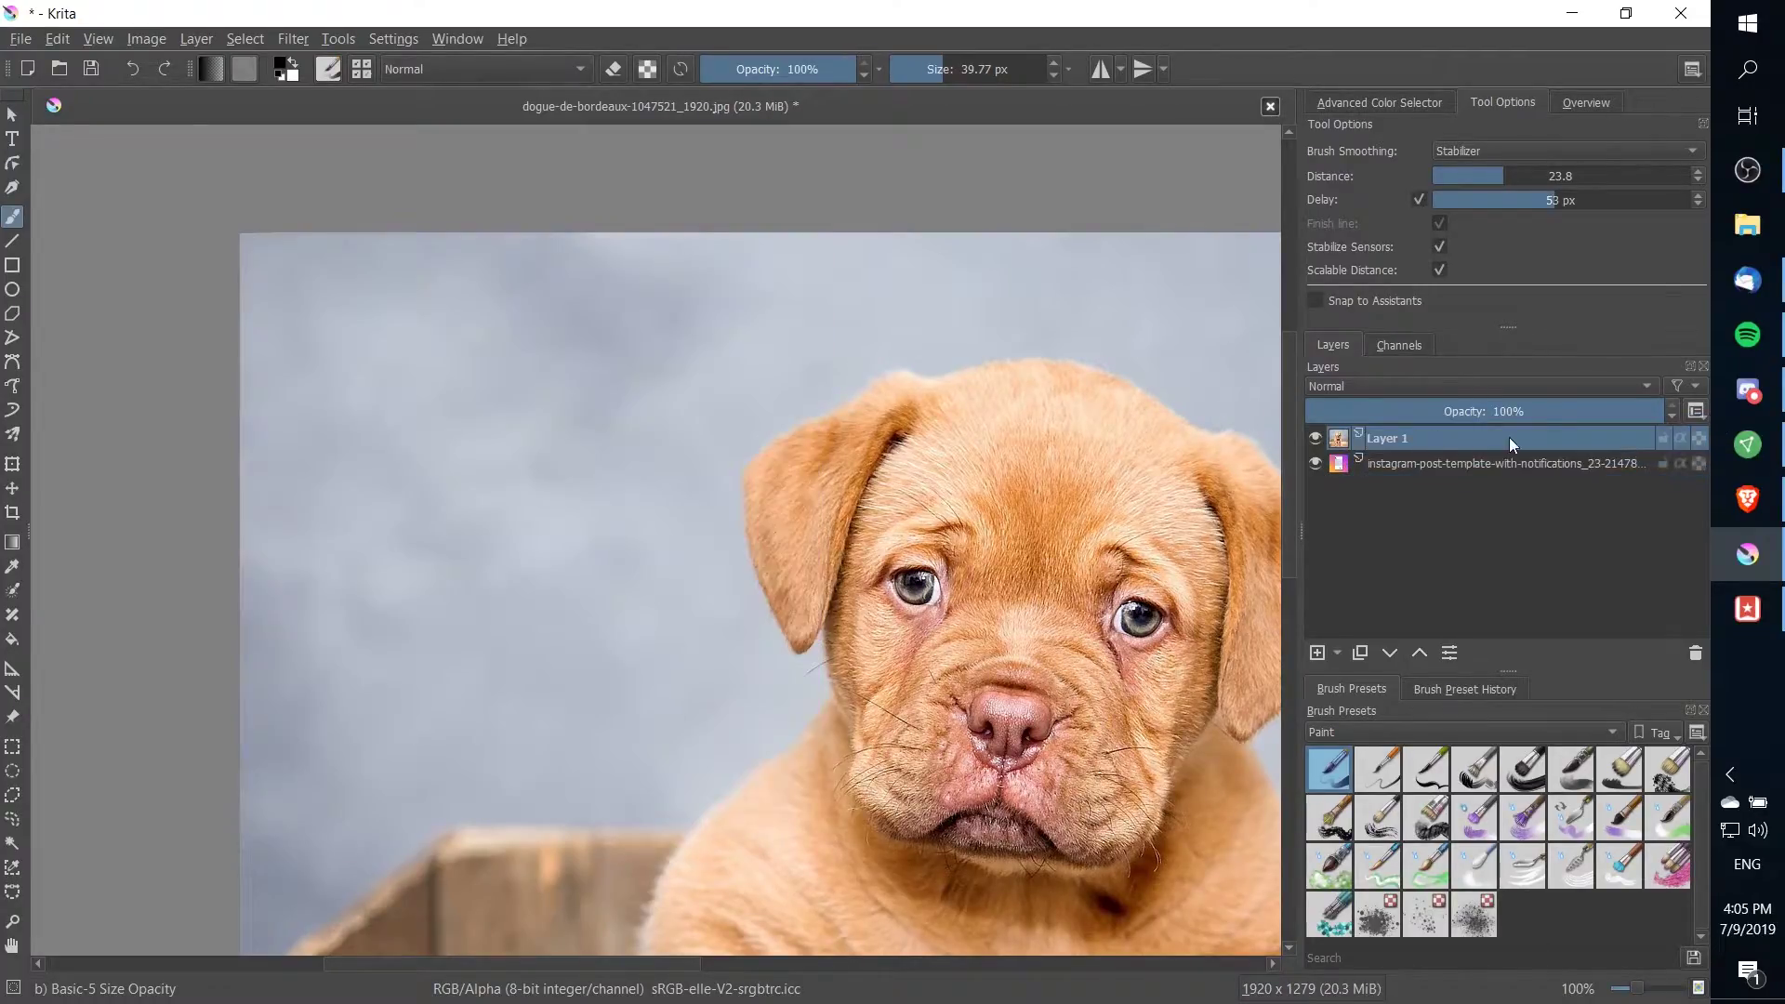
- Lower the puppy photo layer's opacity to 72% and rename the layer Actor
{"action": "left_click", "coordinate": [1565, 411]}
{"action": "left_click_drag", "start_coordinate": [1011, 550], "coordinate": [913, 561]}
{"action": "key", "text": "minus"}
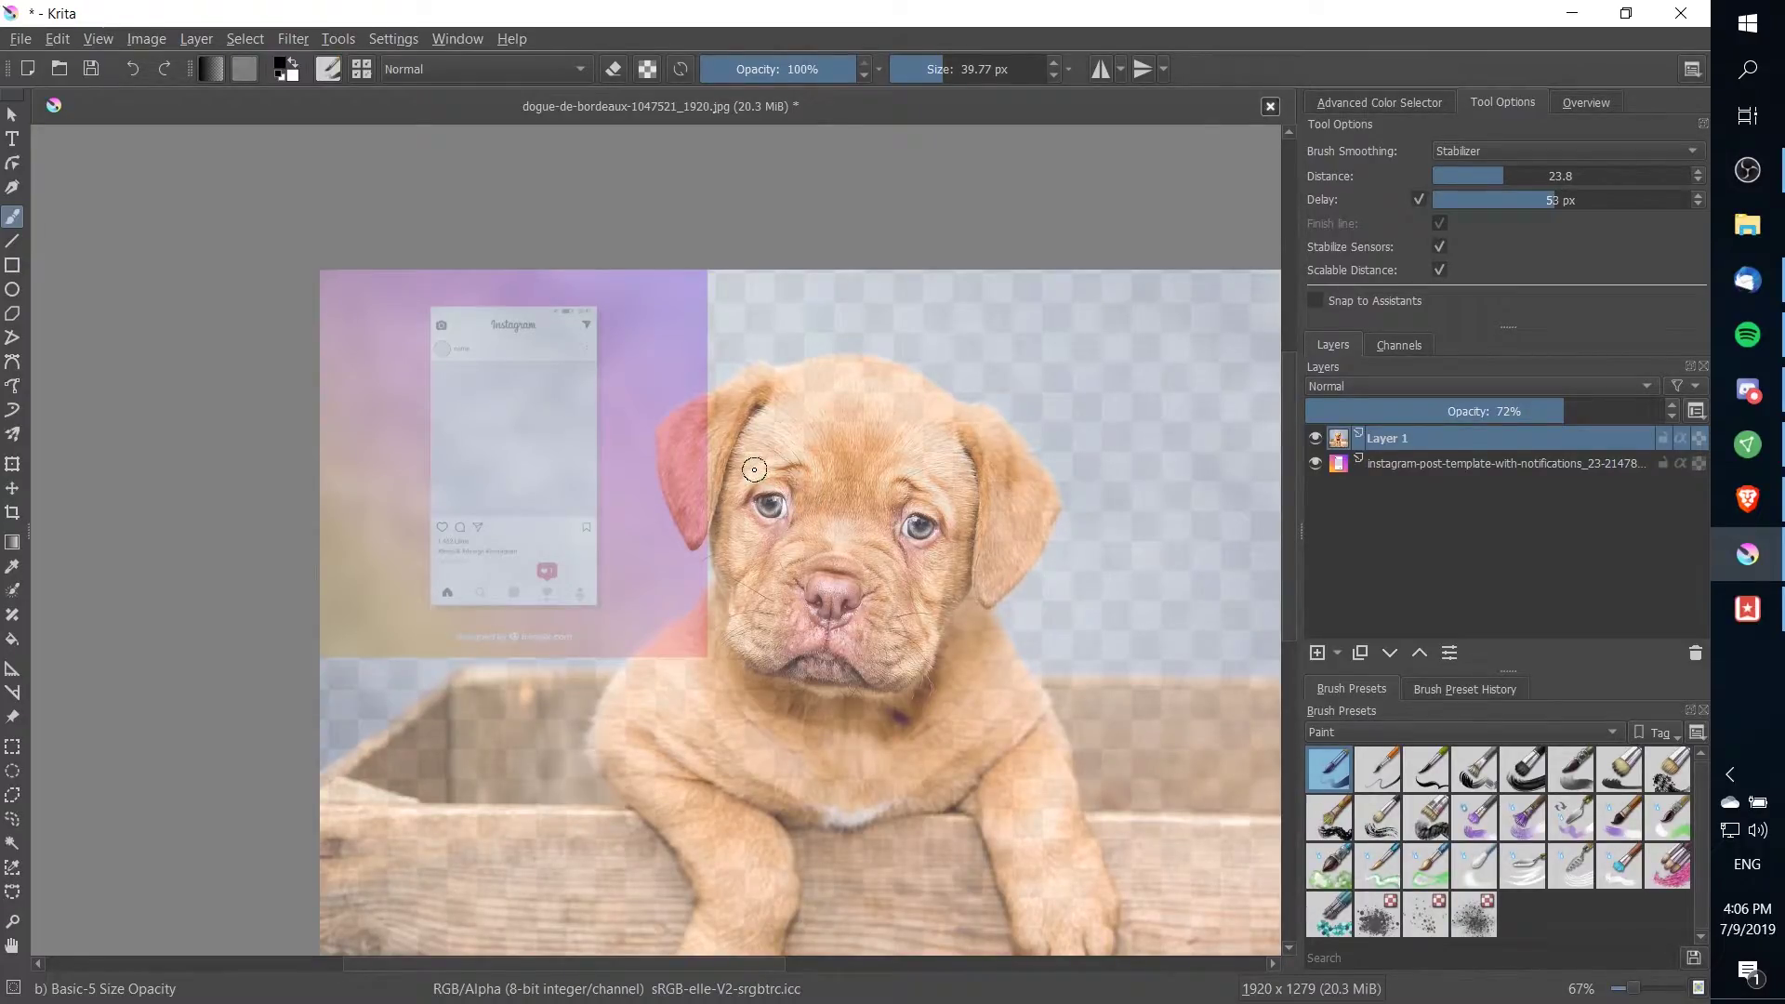
{"action": "left_click_drag", "start_coordinate": [754, 470], "coordinate": [533, 406]}
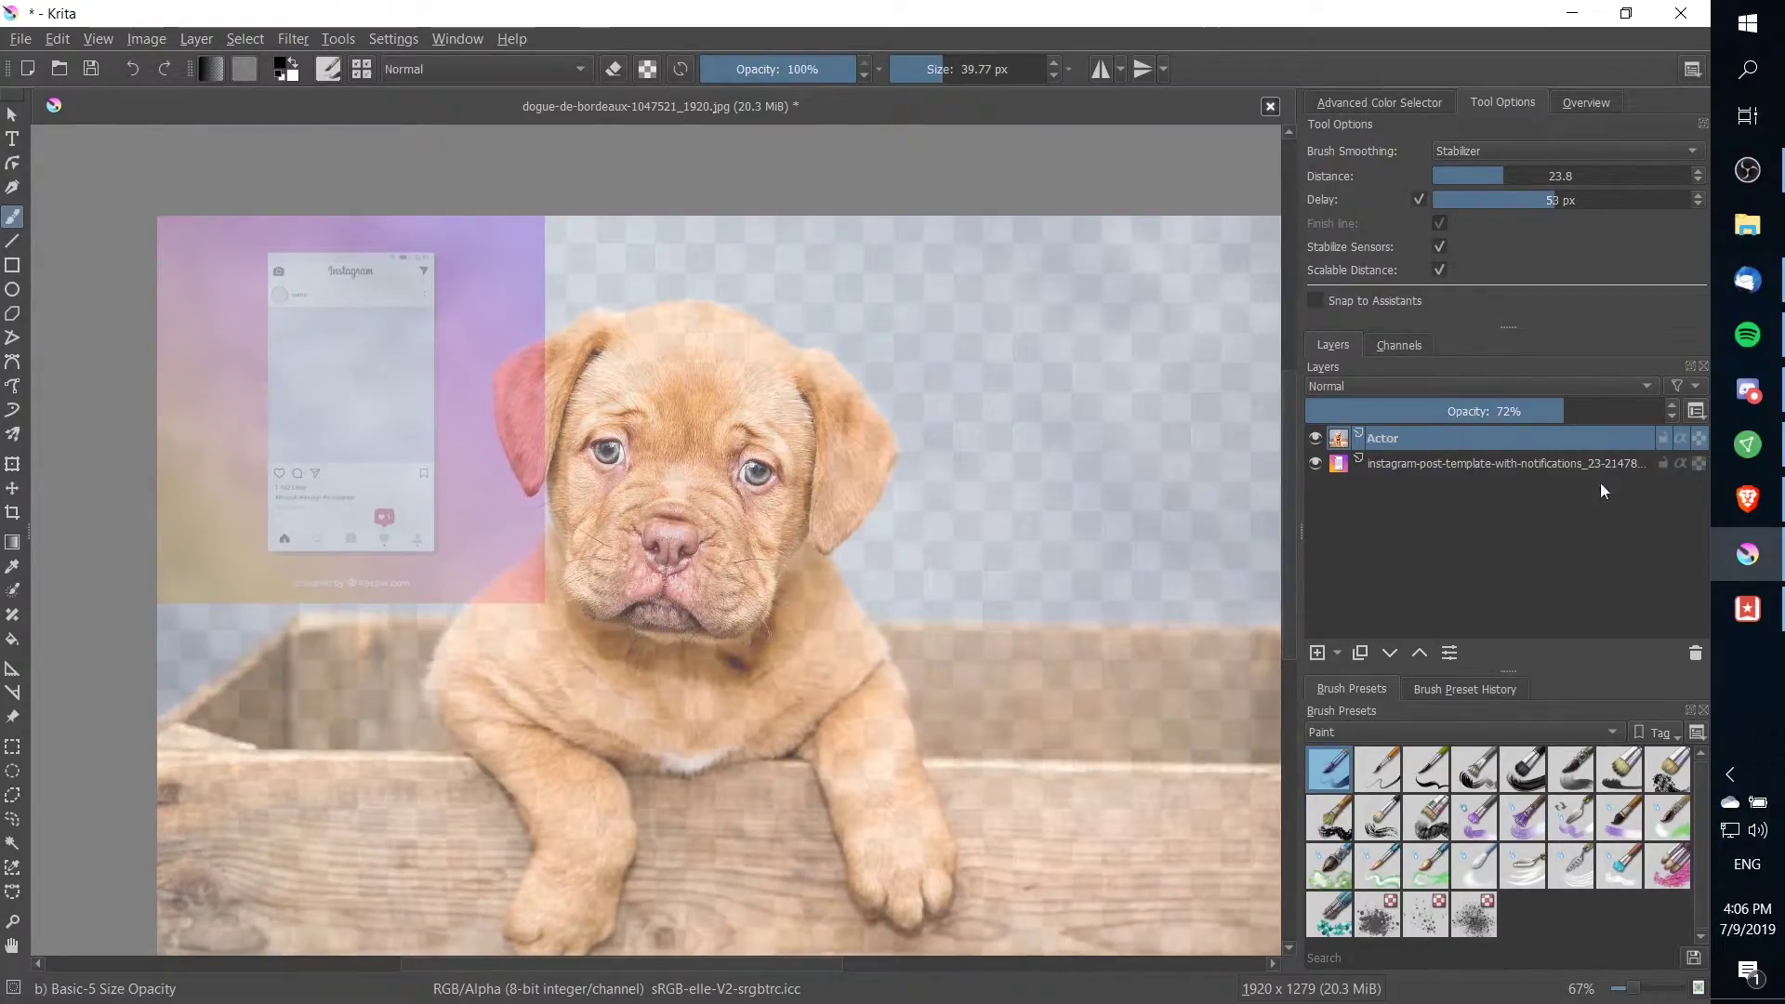
- Scale the Actor layer to a height of 500 px with proportions constrained and the Bicubic filter
{"action": "left_click", "coordinate": [195, 38]}
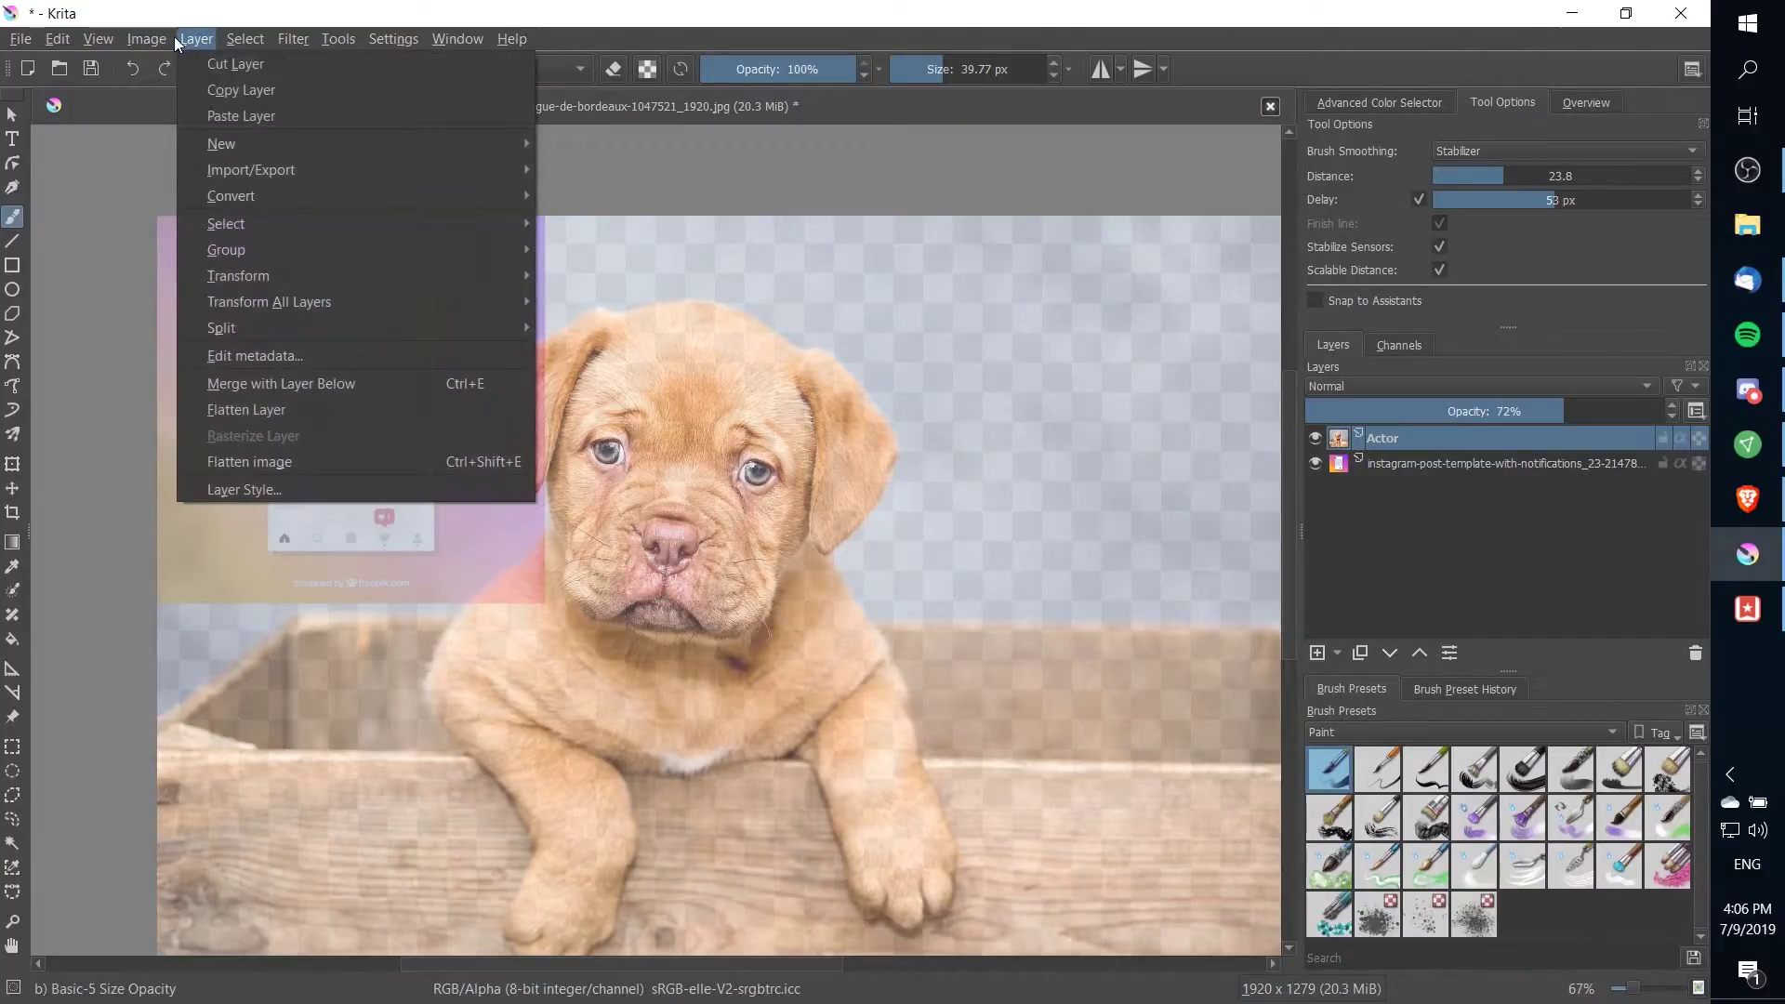
{"action": "mouse_move", "coordinate": [262, 275]}
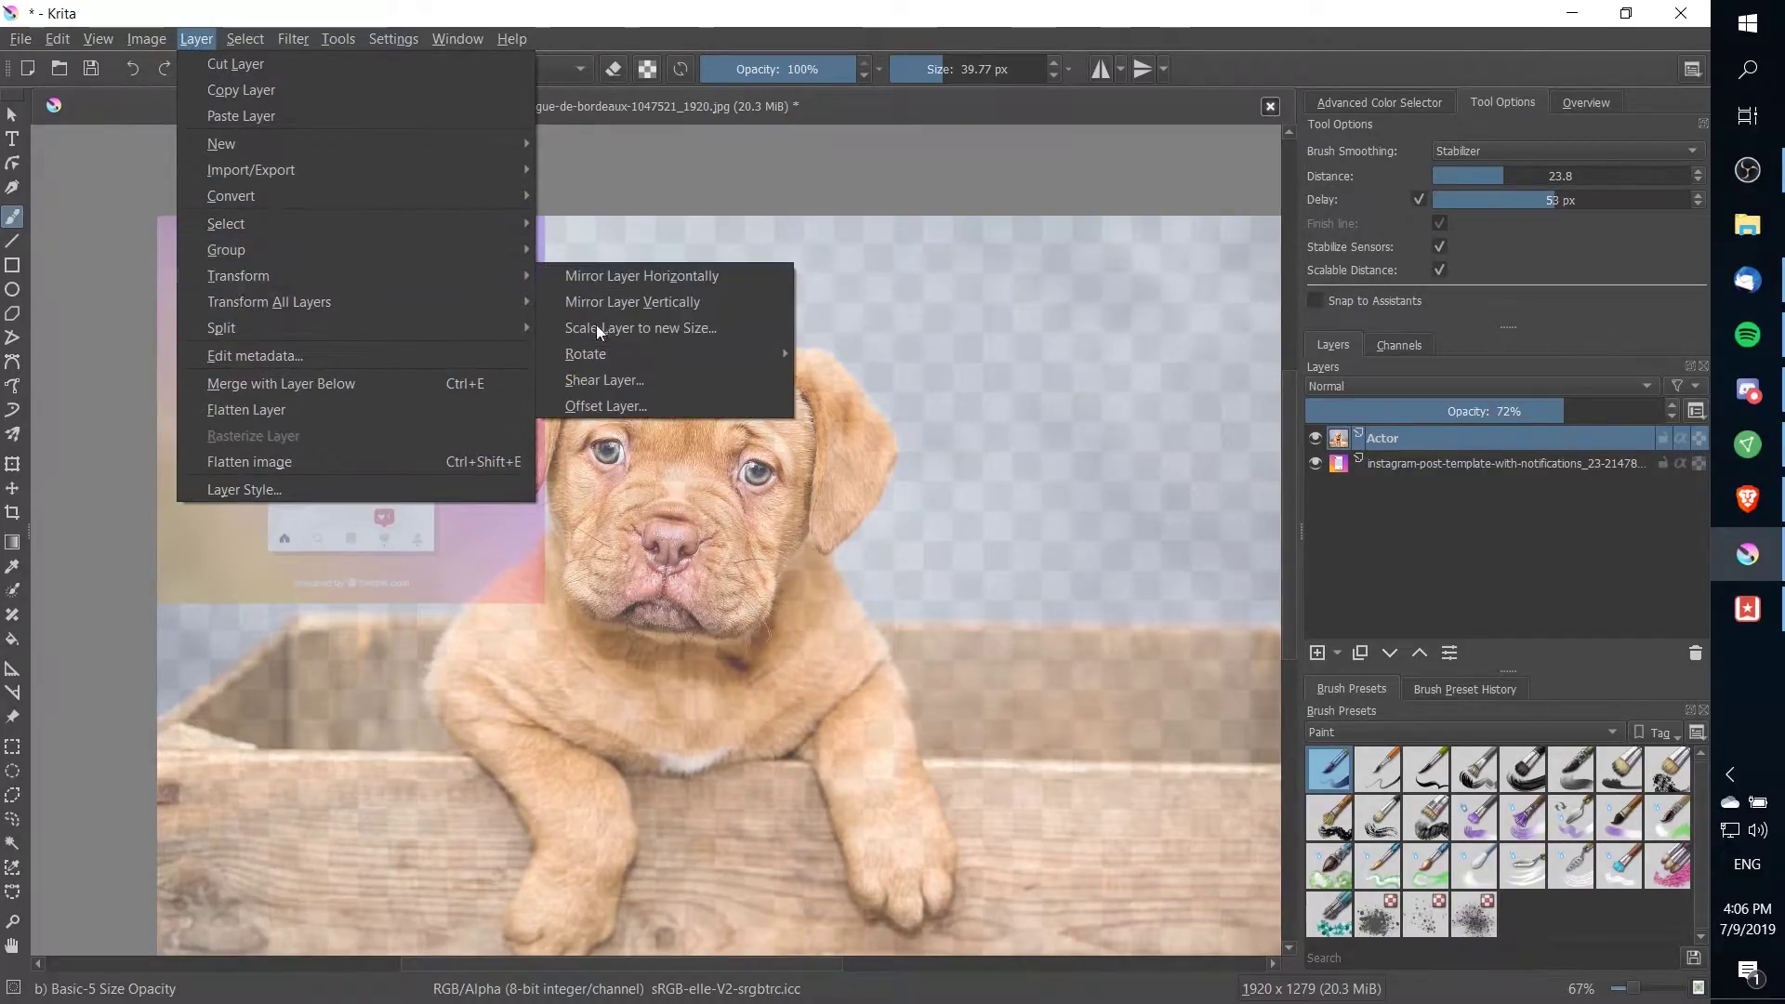
{"action": "left_click", "coordinate": [673, 331]}
{"action": "left_click_drag", "start_coordinate": [849, 391], "coordinate": [1072, 391]}
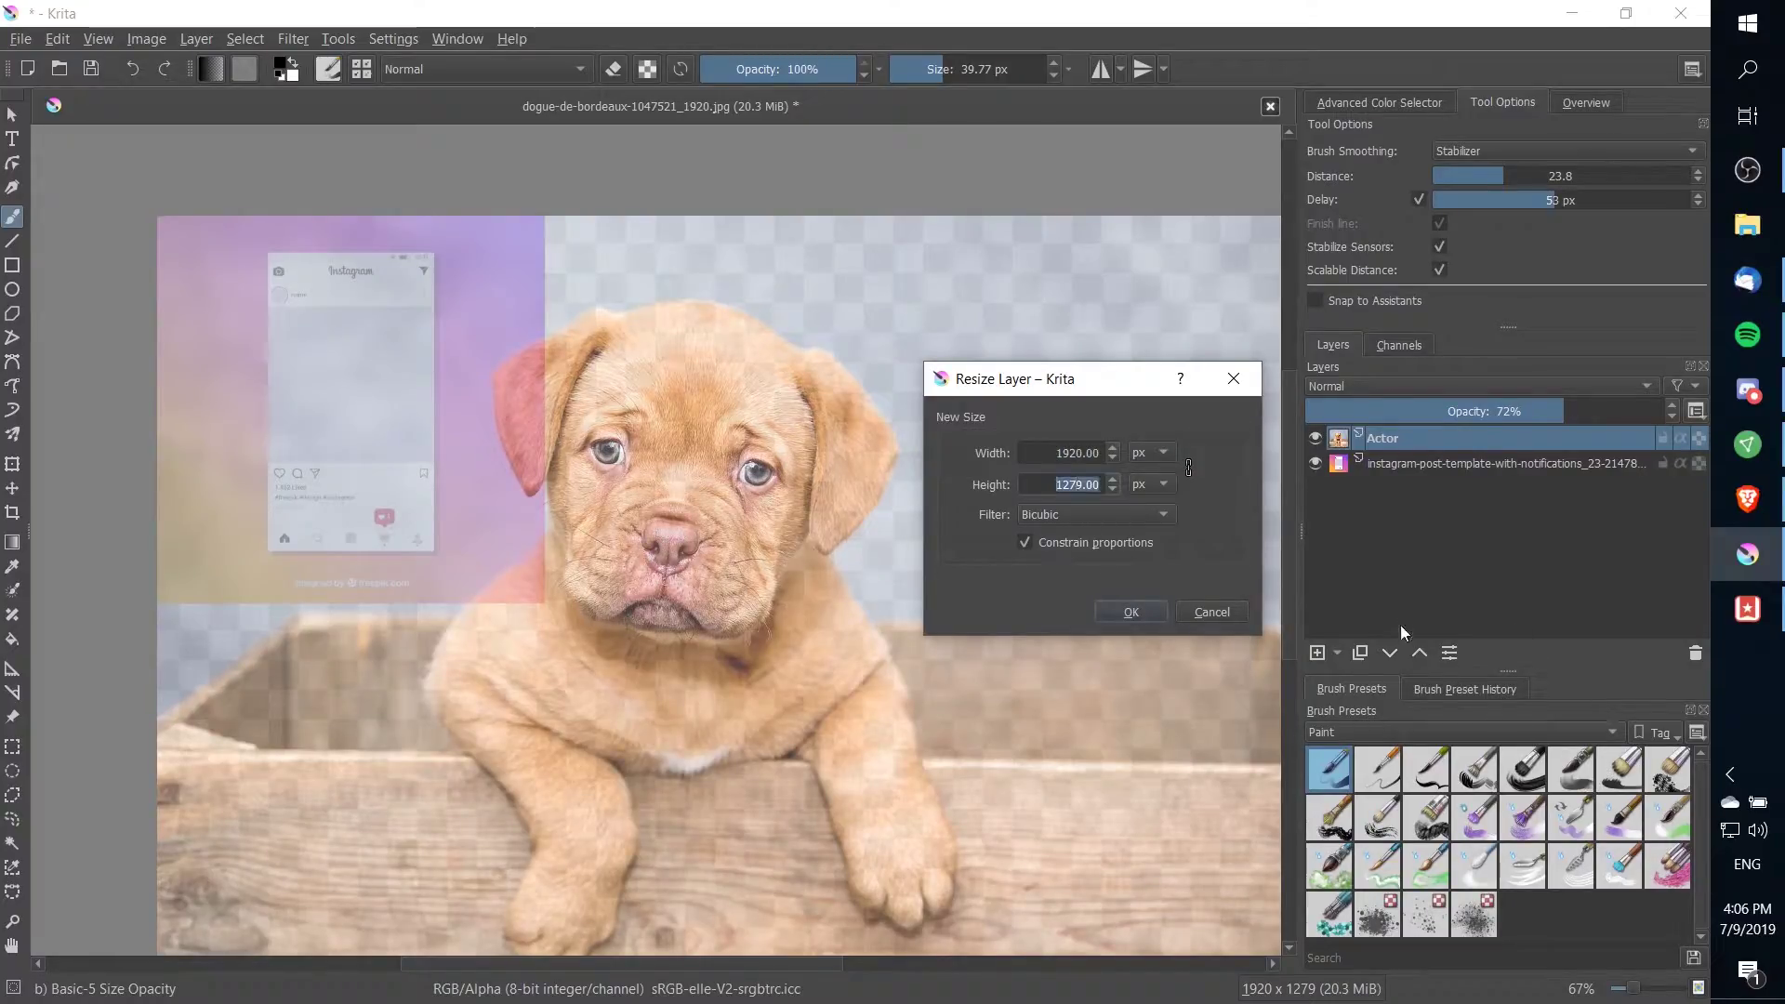
{"action": "type", "text": "500"}
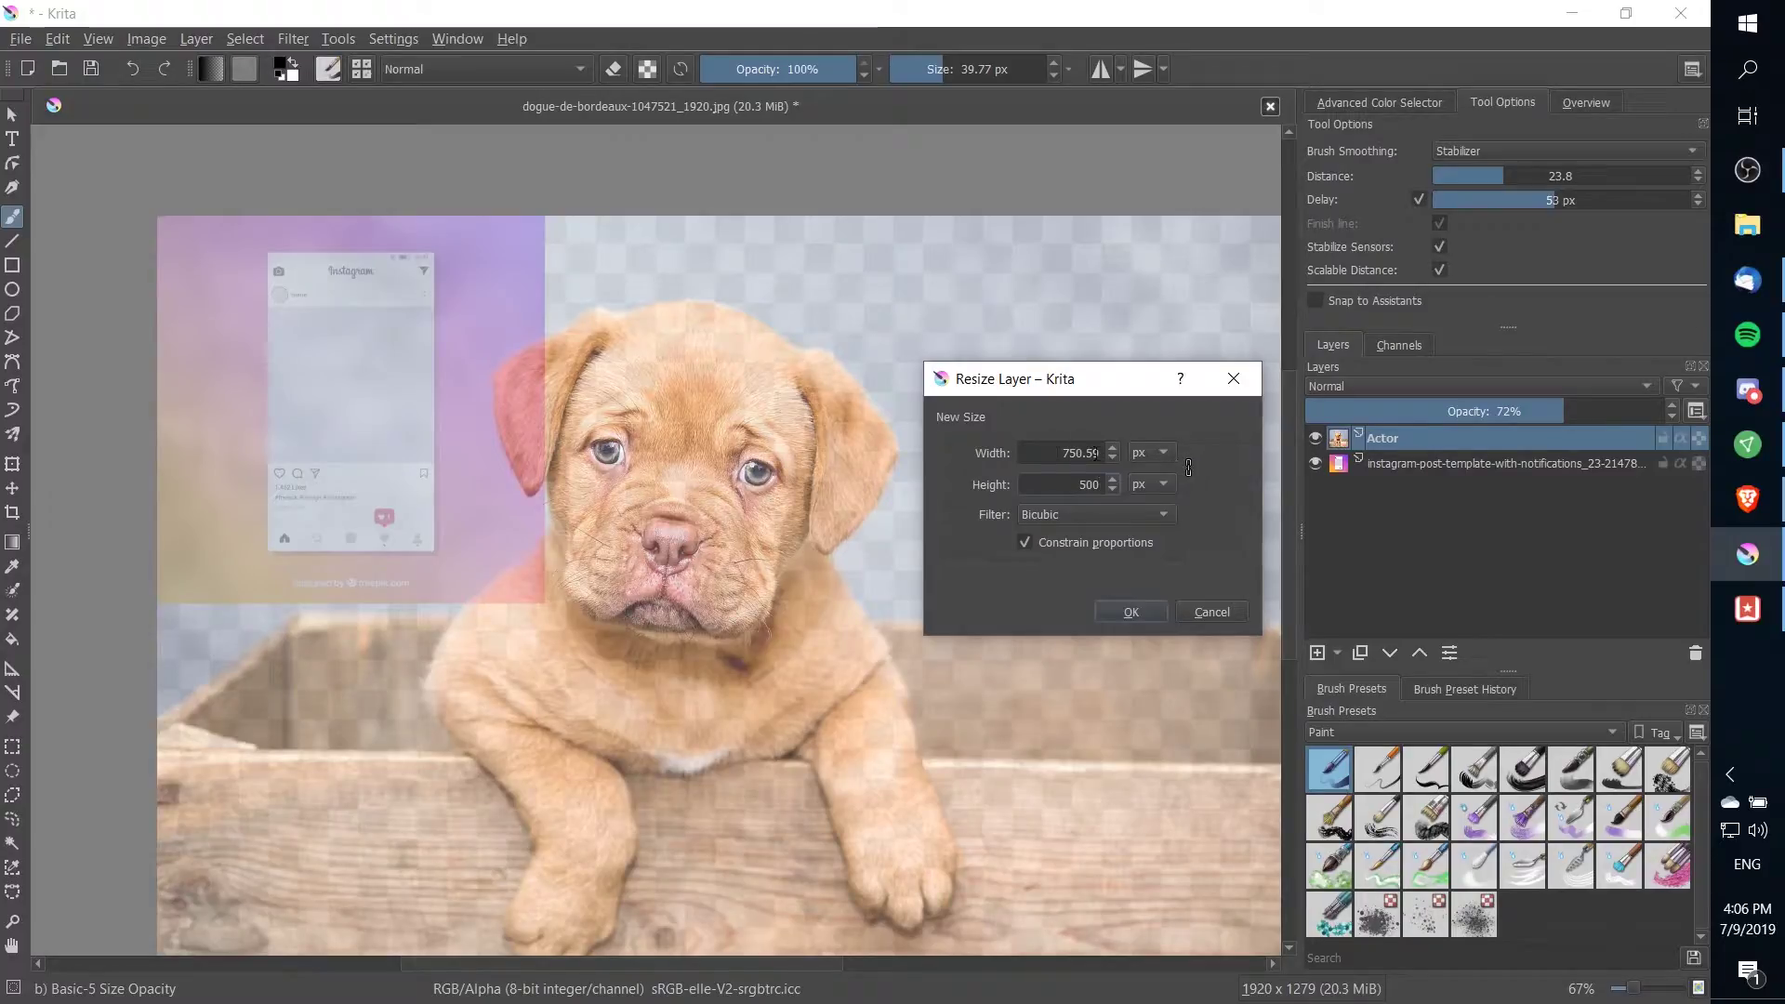
{"action": "left_click", "coordinate": [1145, 610]}
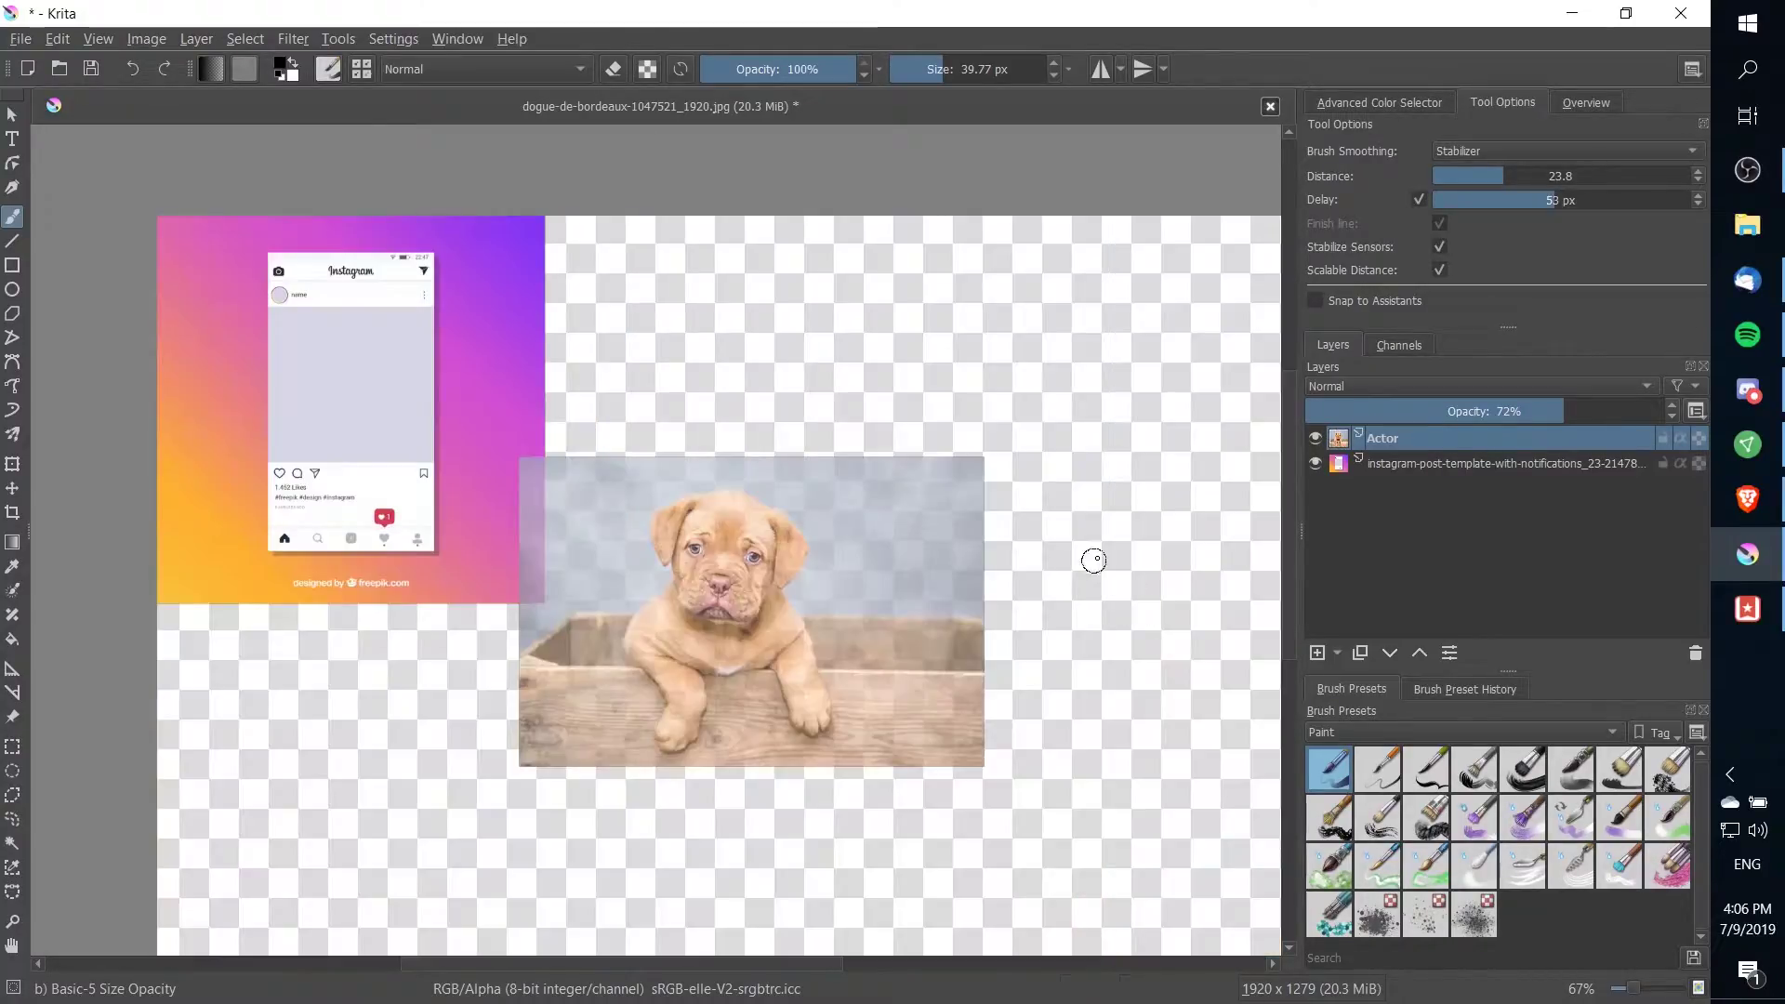
- Move the scaled puppy photo over the phone mockup in the Instagram template
{"action": "key", "text": "t"}
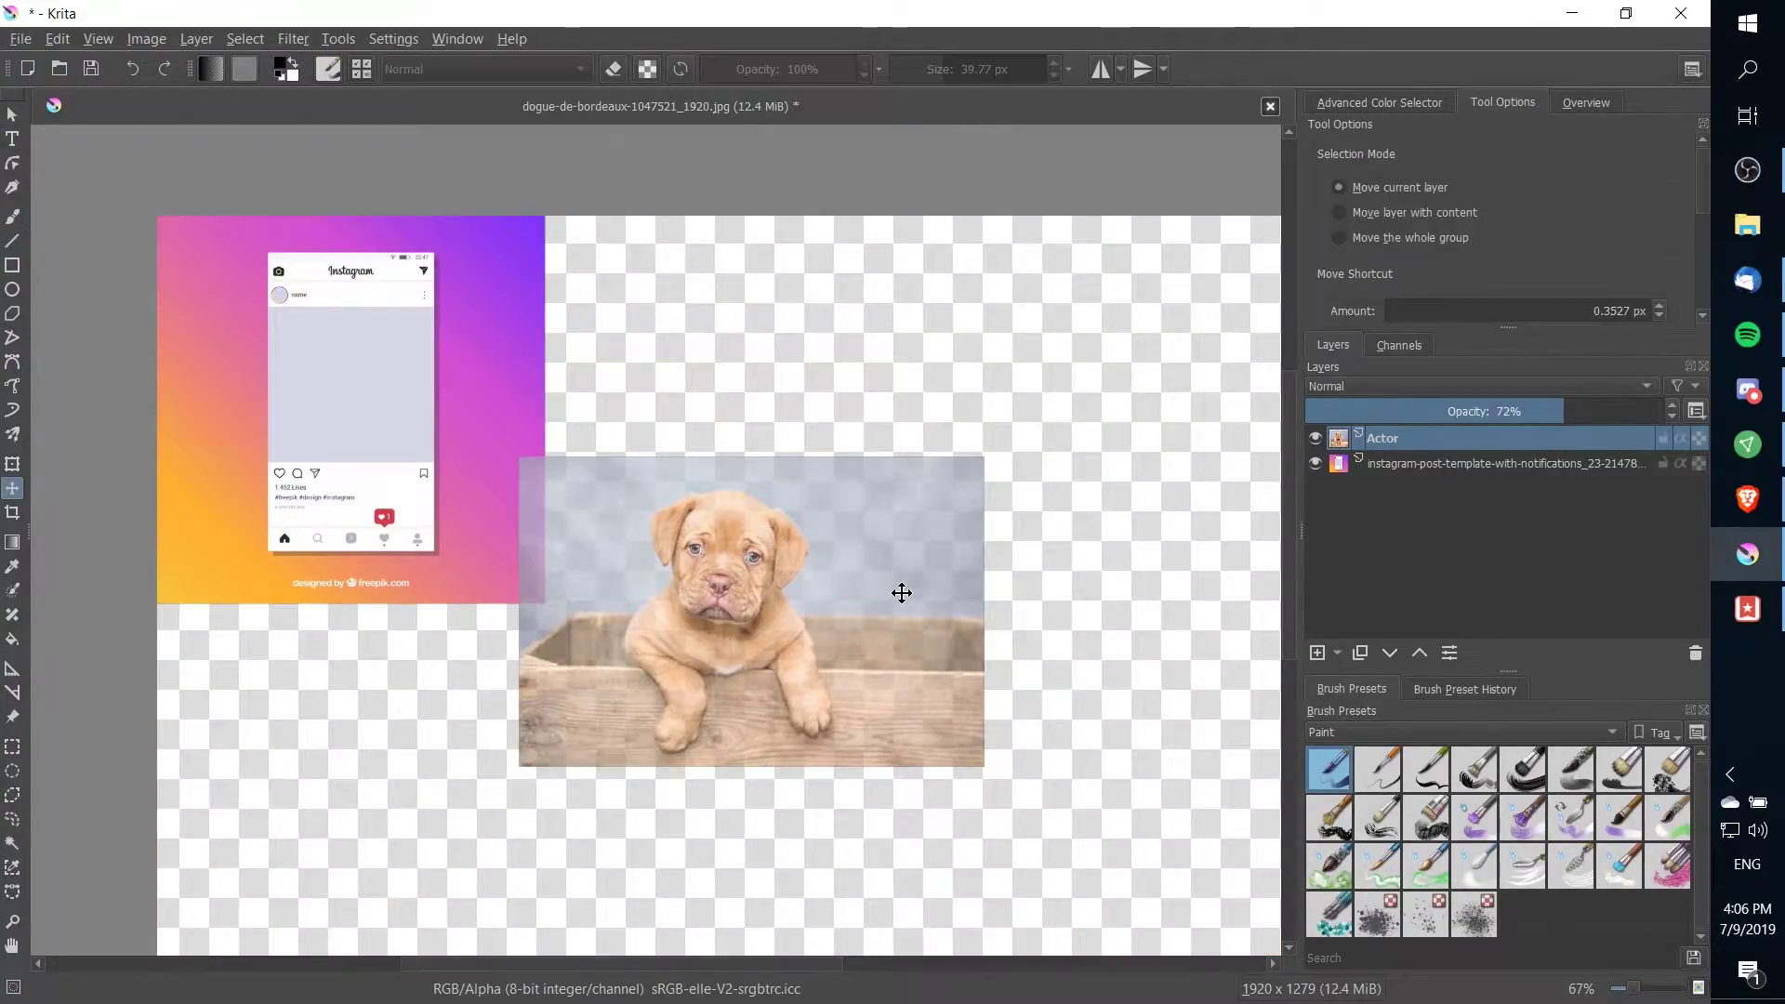
{"action": "left_click_drag", "start_coordinate": [749, 587], "coordinate": [690, 443]}
{"action": "scroll", "coordinate": [691, 441], "scroll_direction": "up", "scroll_amount": 2}
{"action": "scroll", "coordinate": [690, 441], "scroll_direction": "up", "scroll_amount": 1}
{"action": "left_click_drag", "start_coordinate": [561, 414], "coordinate": [705, 427]}
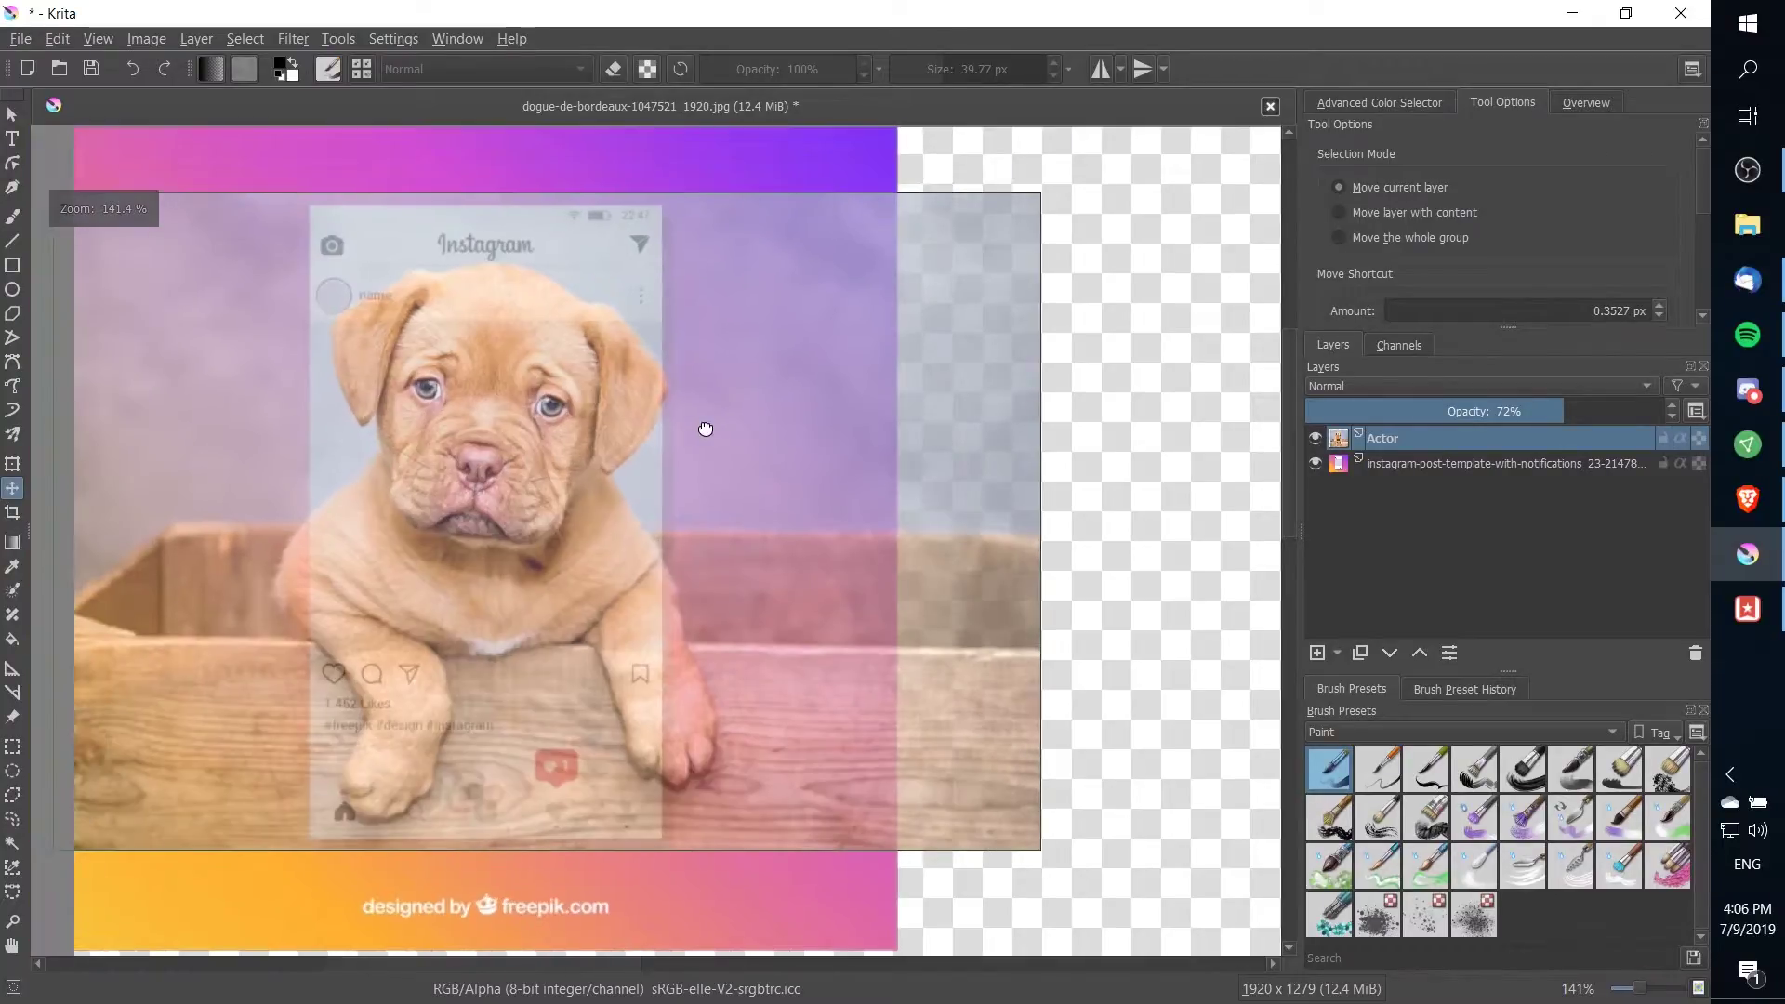
- Scale the Actor layer down to a height of 380 px, keeping proportions constrained
{"action": "left_click", "coordinate": [196, 39]}
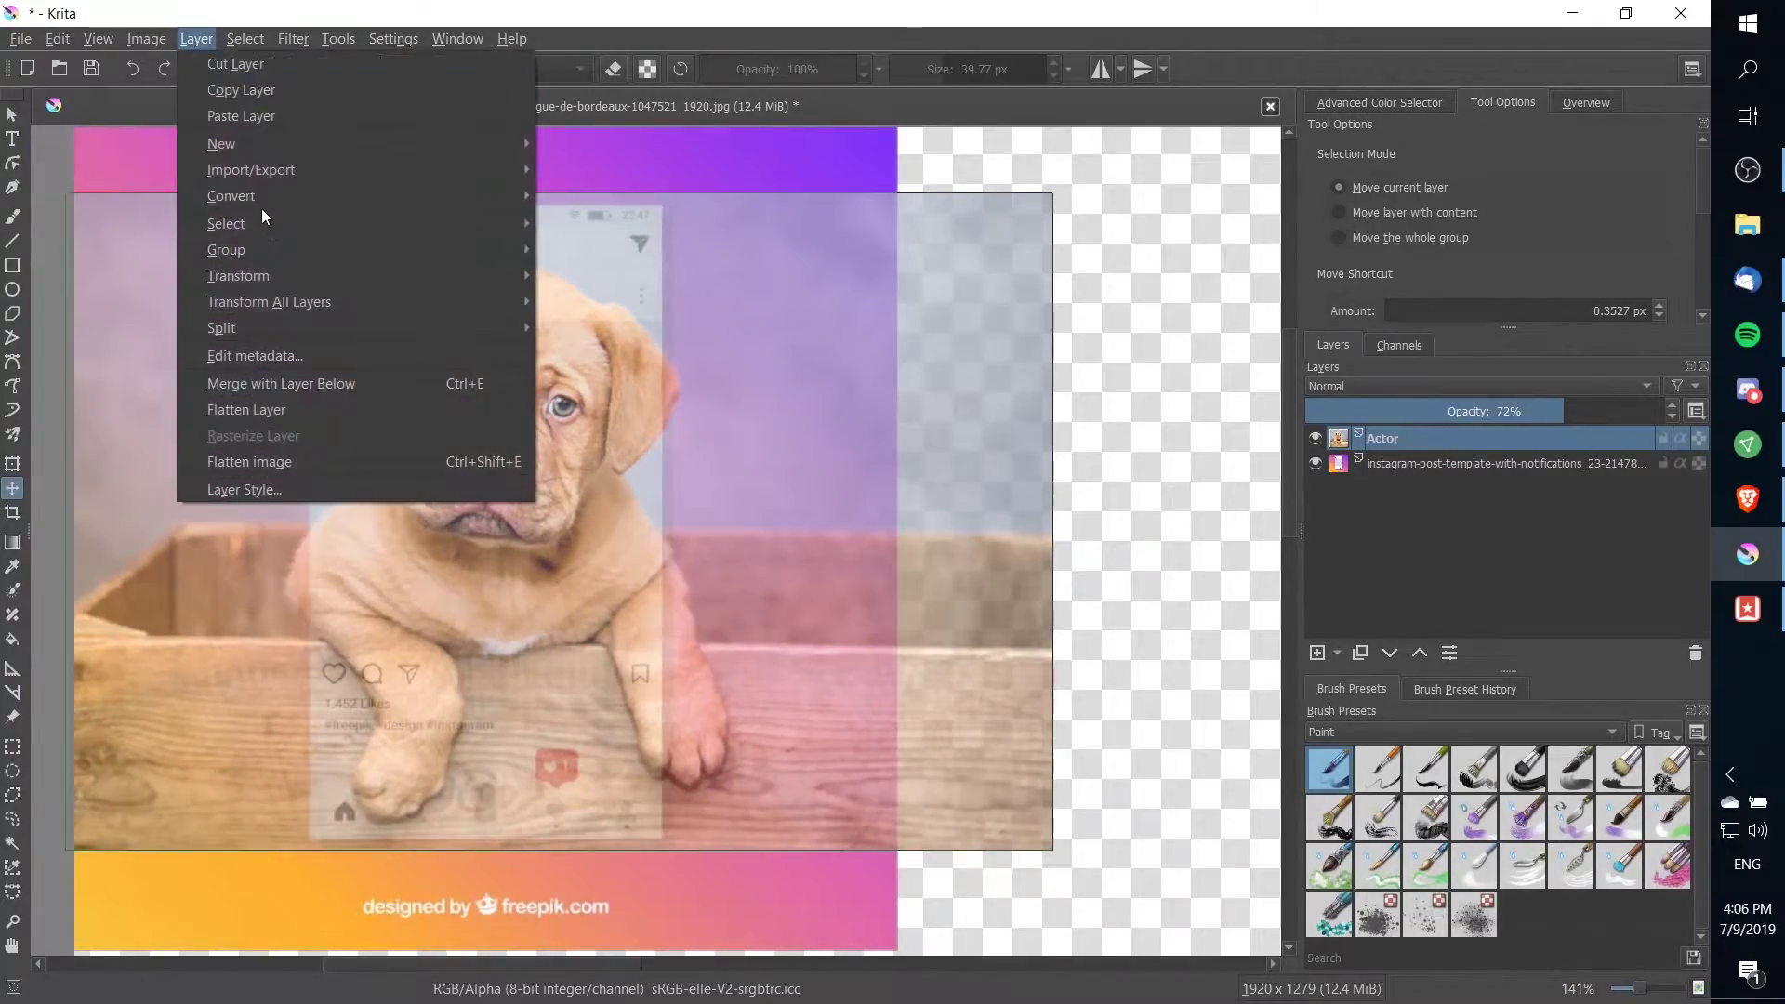
{"action": "mouse_move", "coordinate": [295, 273]}
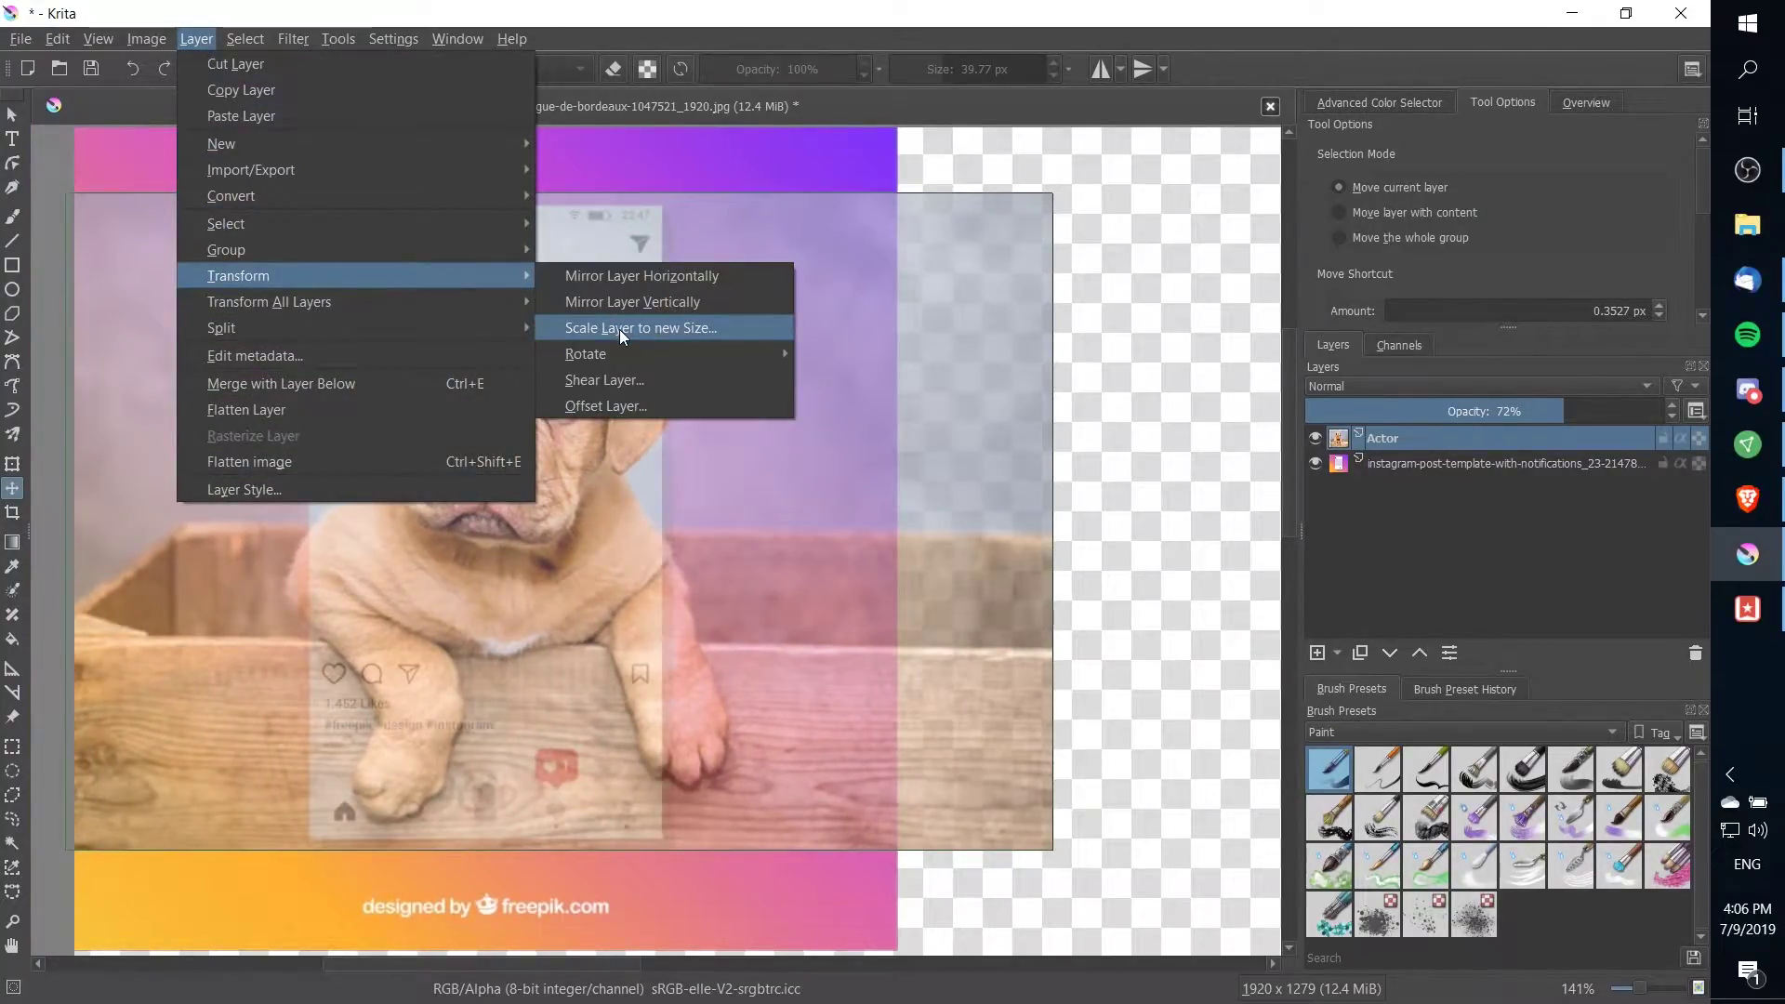
{"action": "left_click", "coordinate": [619, 329]}
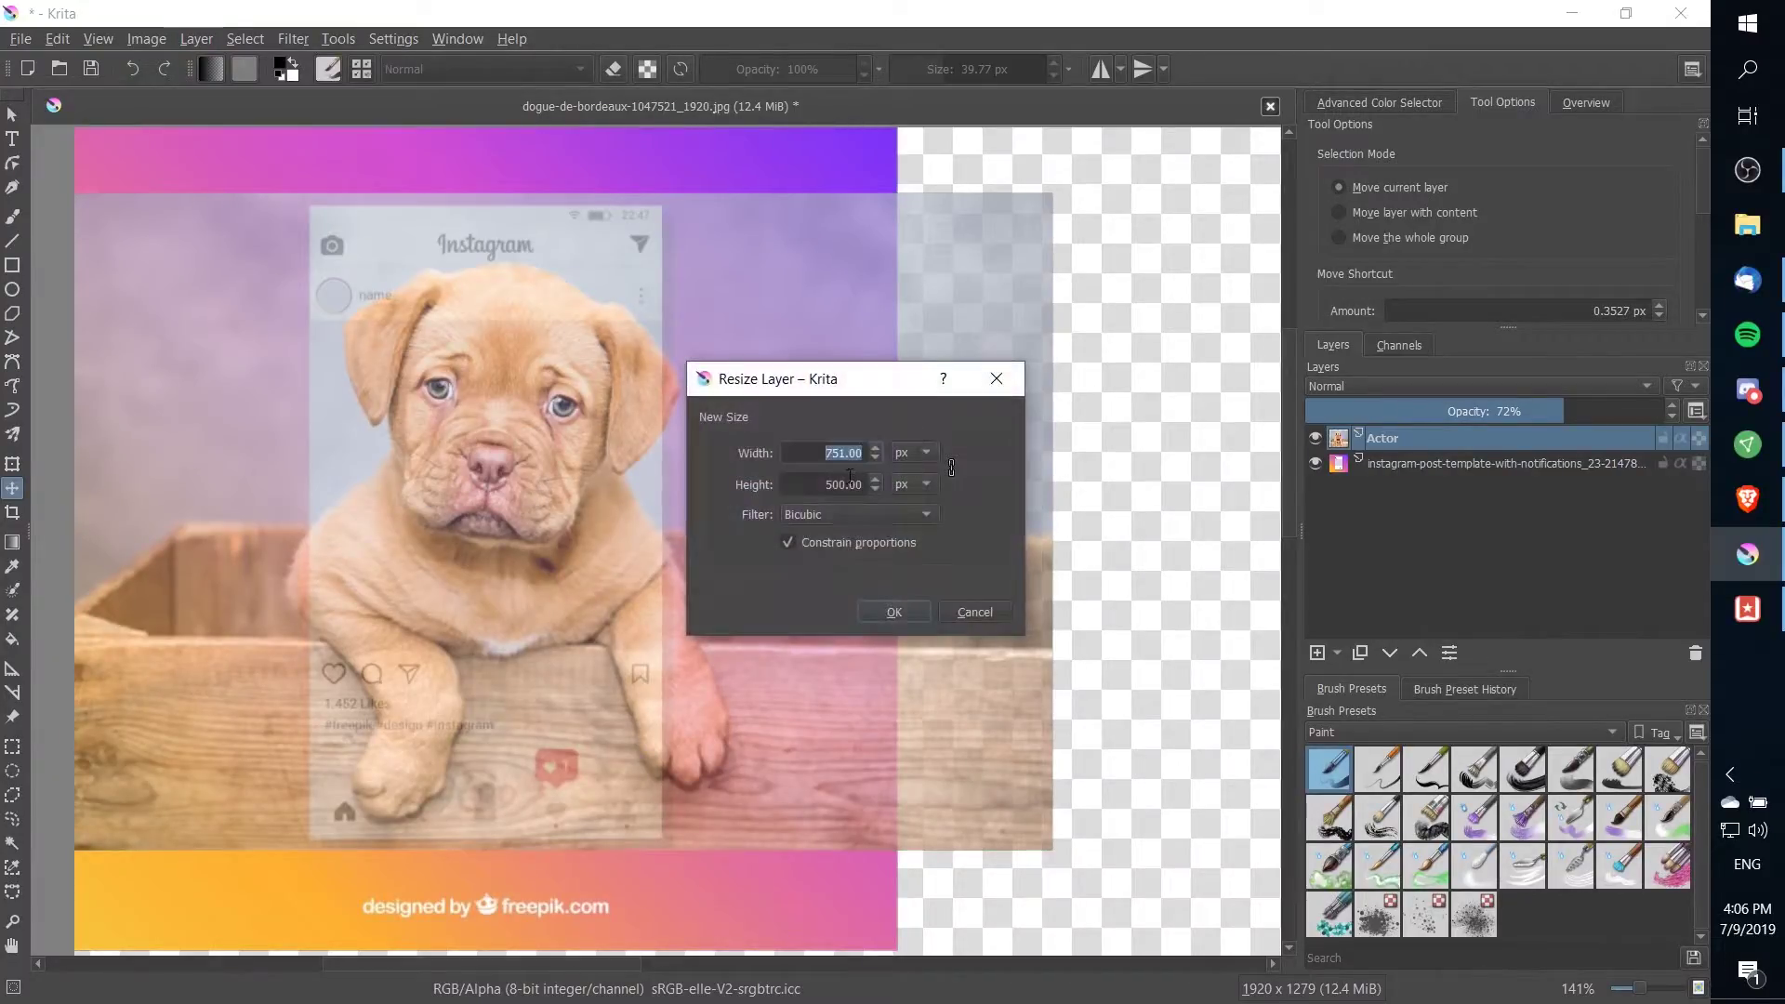
{"action": "key", "text": "Tab"}
{"action": "type", "text": "380"}
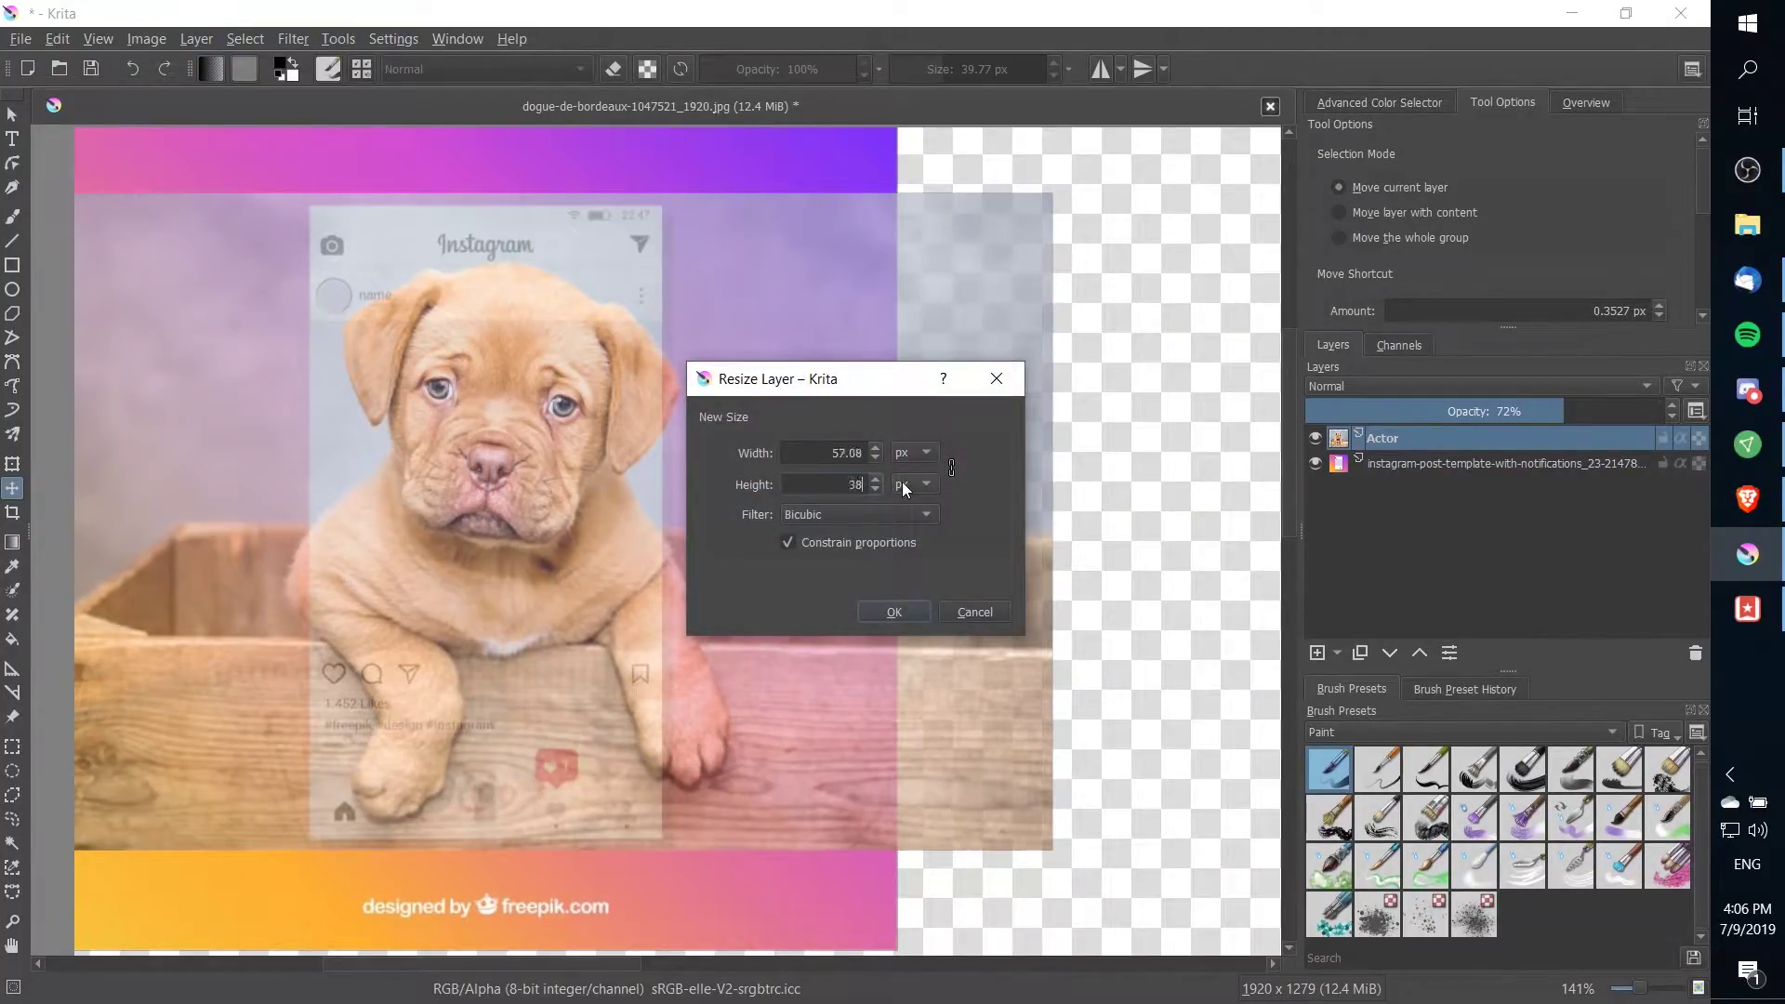
{"action": "left_click", "coordinate": [908, 613]}
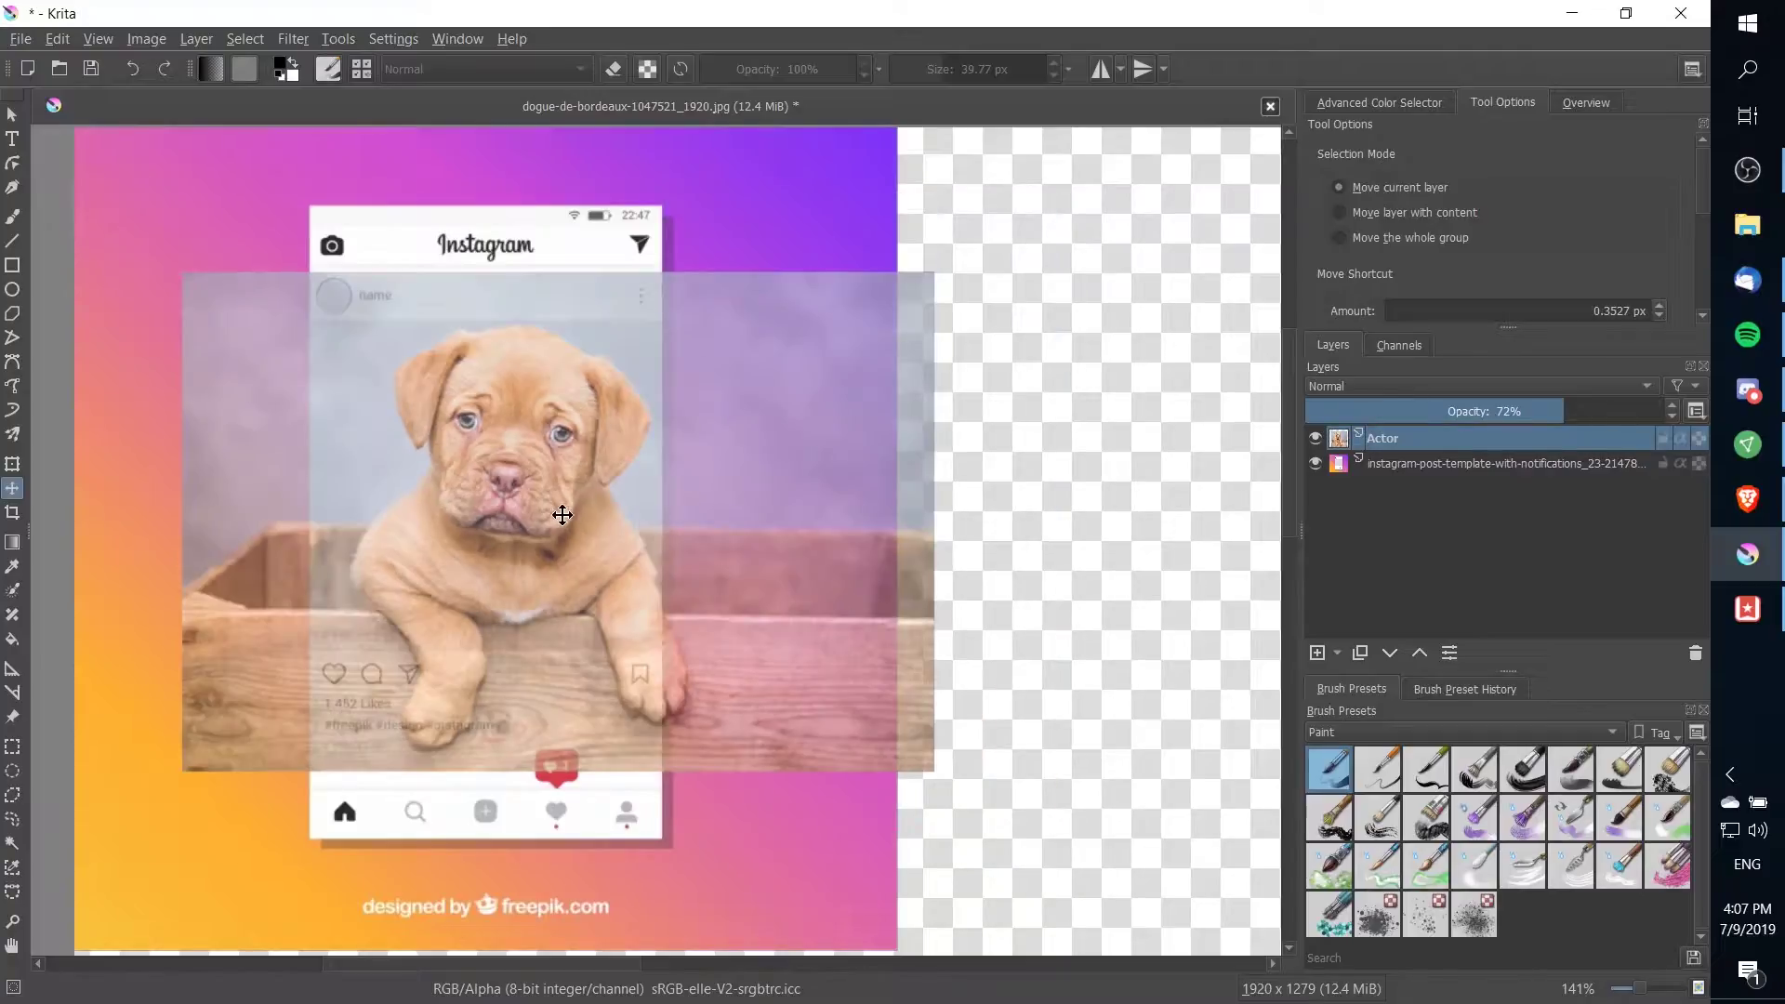
- Reposition the puppy photo so the dog sits centred within the phone mockup's post frame
{"action": "left_click_drag", "start_coordinate": [561, 510], "coordinate": [531, 510]}
{"action": "scroll", "coordinate": [576, 539], "scroll_direction": "up", "scroll_amount": 3}
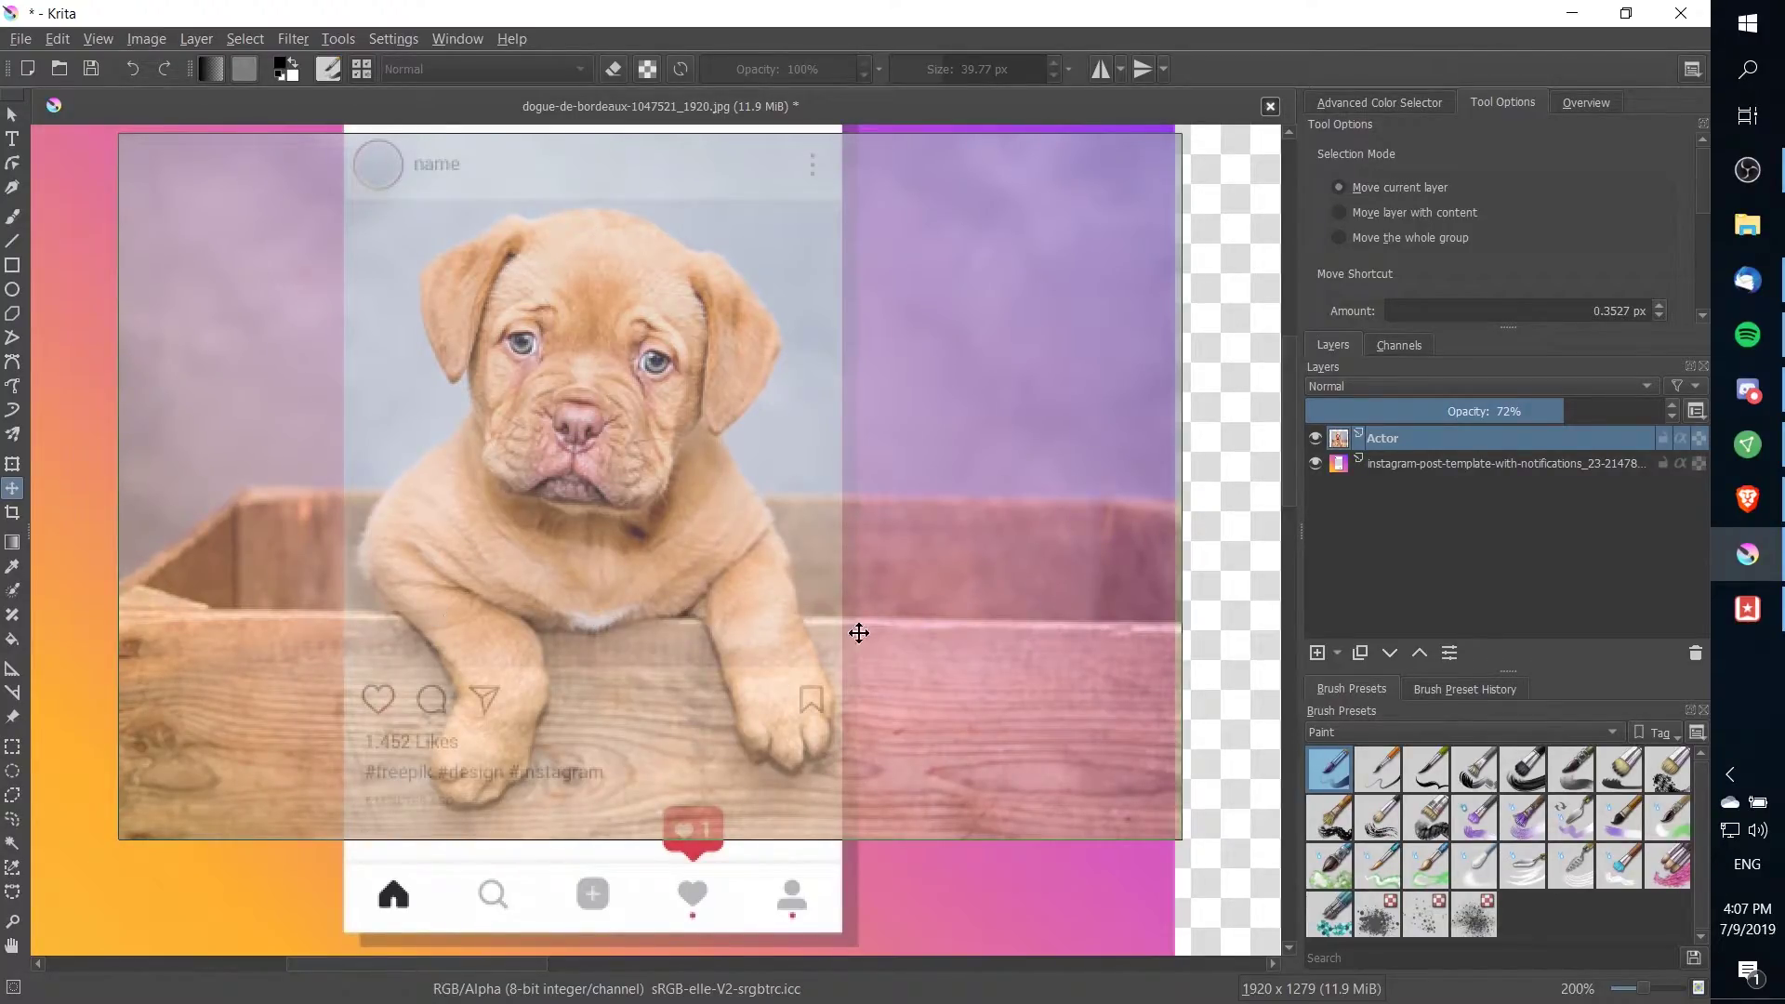
{"action": "scroll", "coordinate": [864, 582], "scroll_direction": "down", "scroll_amount": 2}
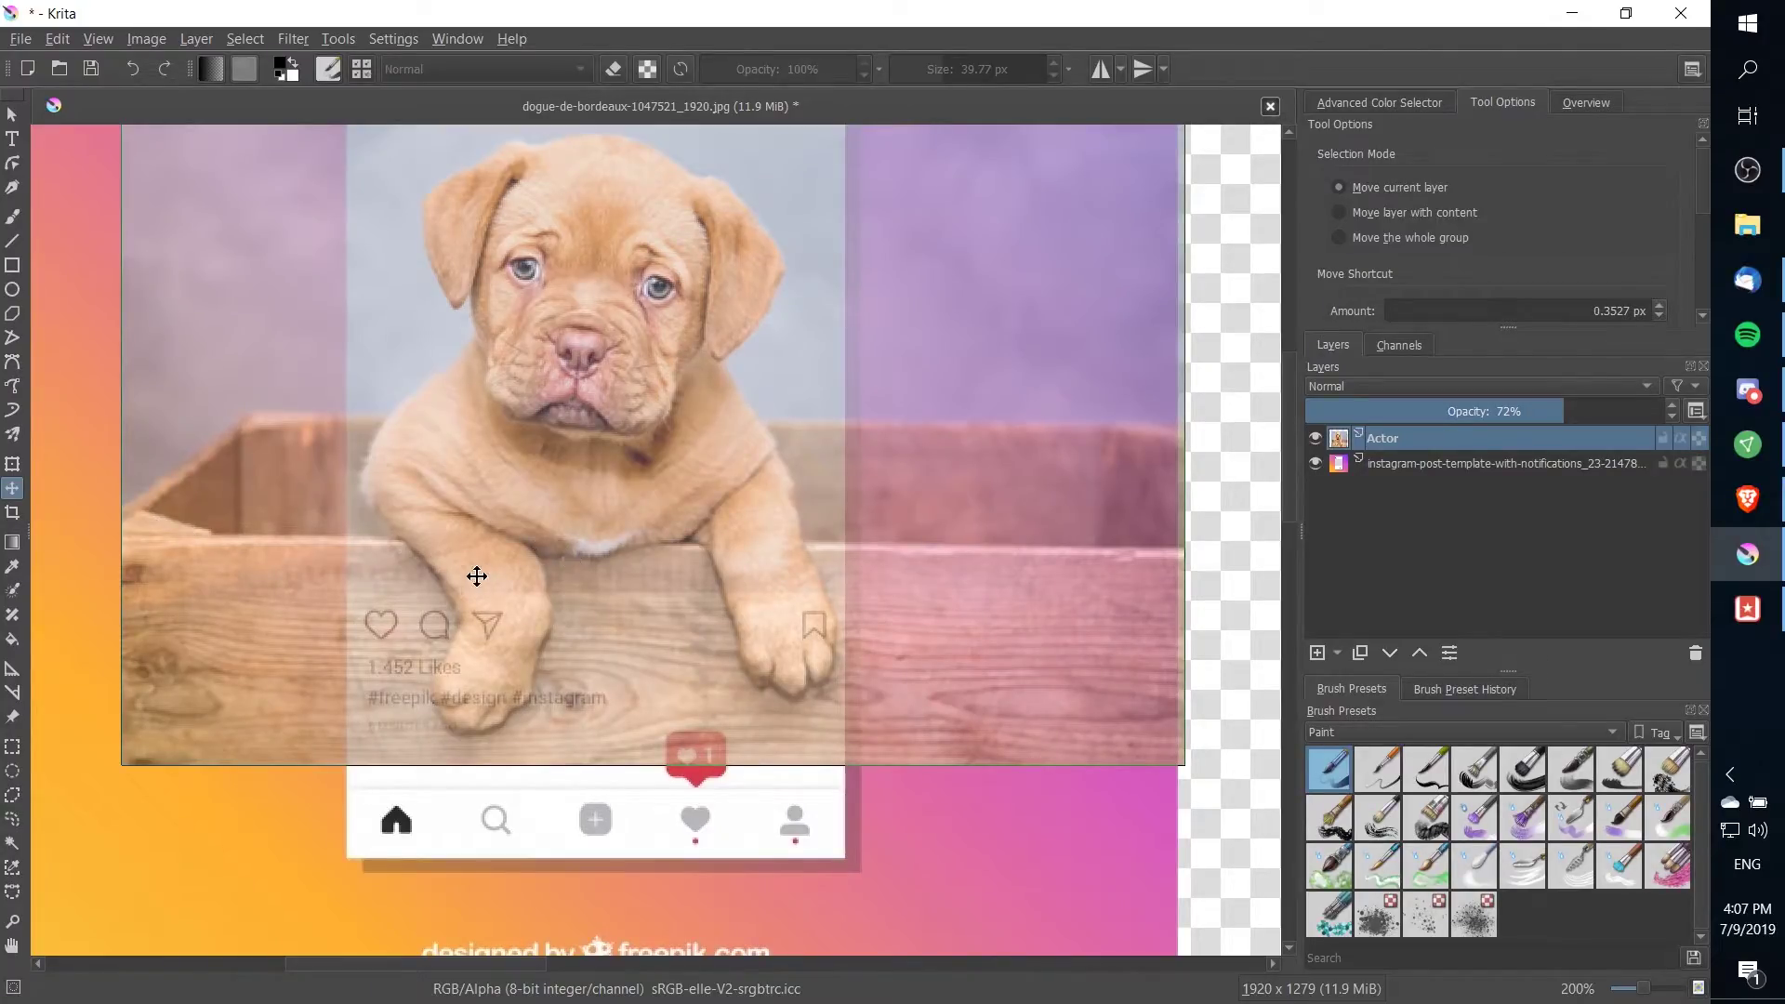
{"action": "left_click_drag", "start_coordinate": [477, 577], "coordinate": [484, 611]}
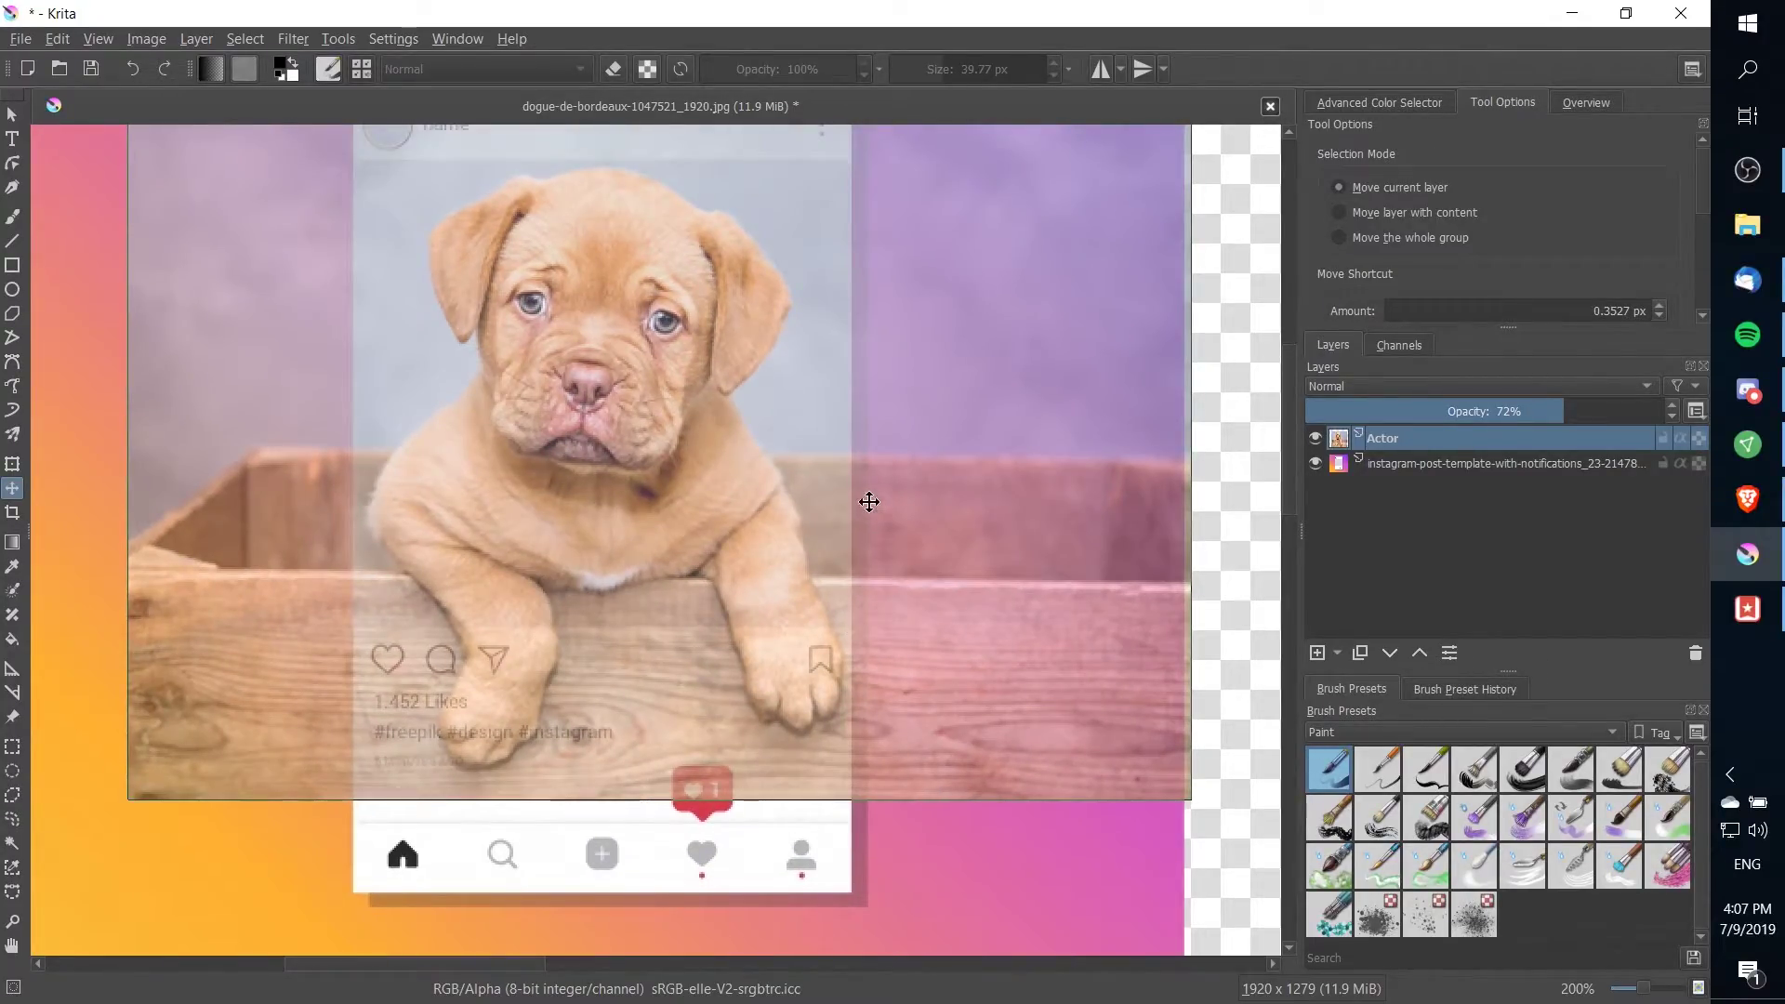
{"action": "scroll", "coordinate": [883, 540], "scroll_direction": "up", "scroll_amount": 1}
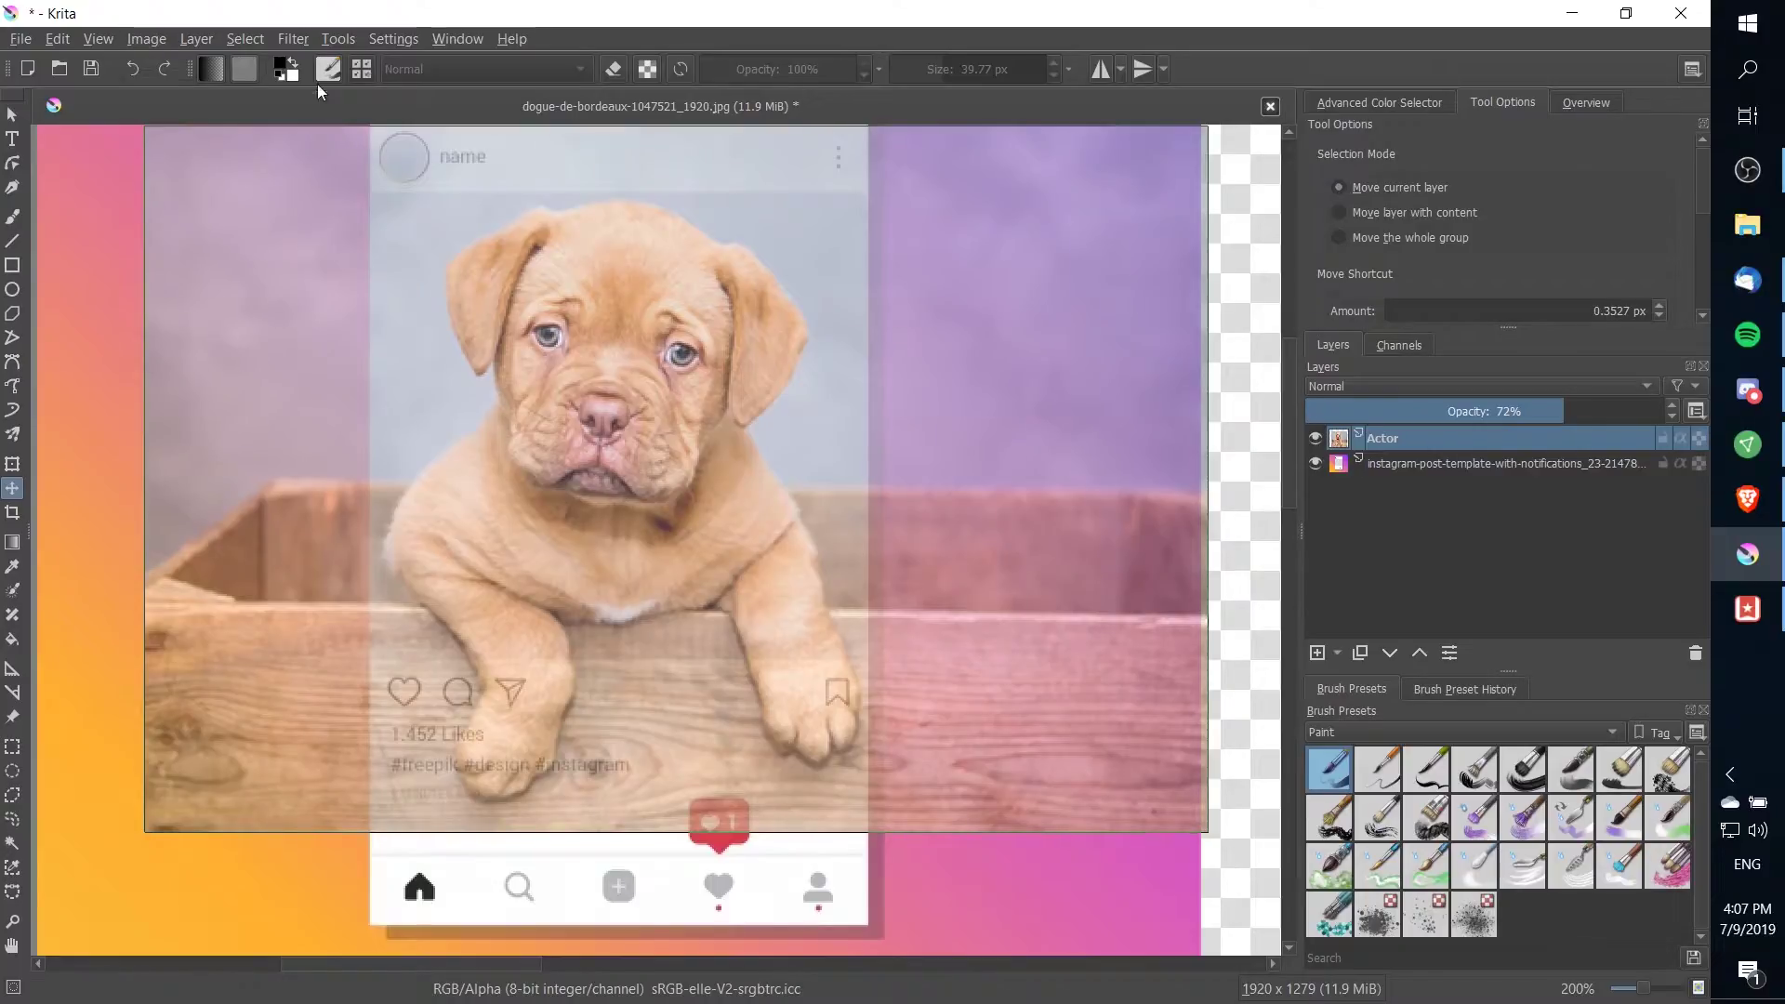
- Rotate the Actor layer slightly to the left using a custom angle
{"action": "left_click", "coordinate": [264, 40]}
{"action": "mouse_move", "coordinate": [213, 42]}
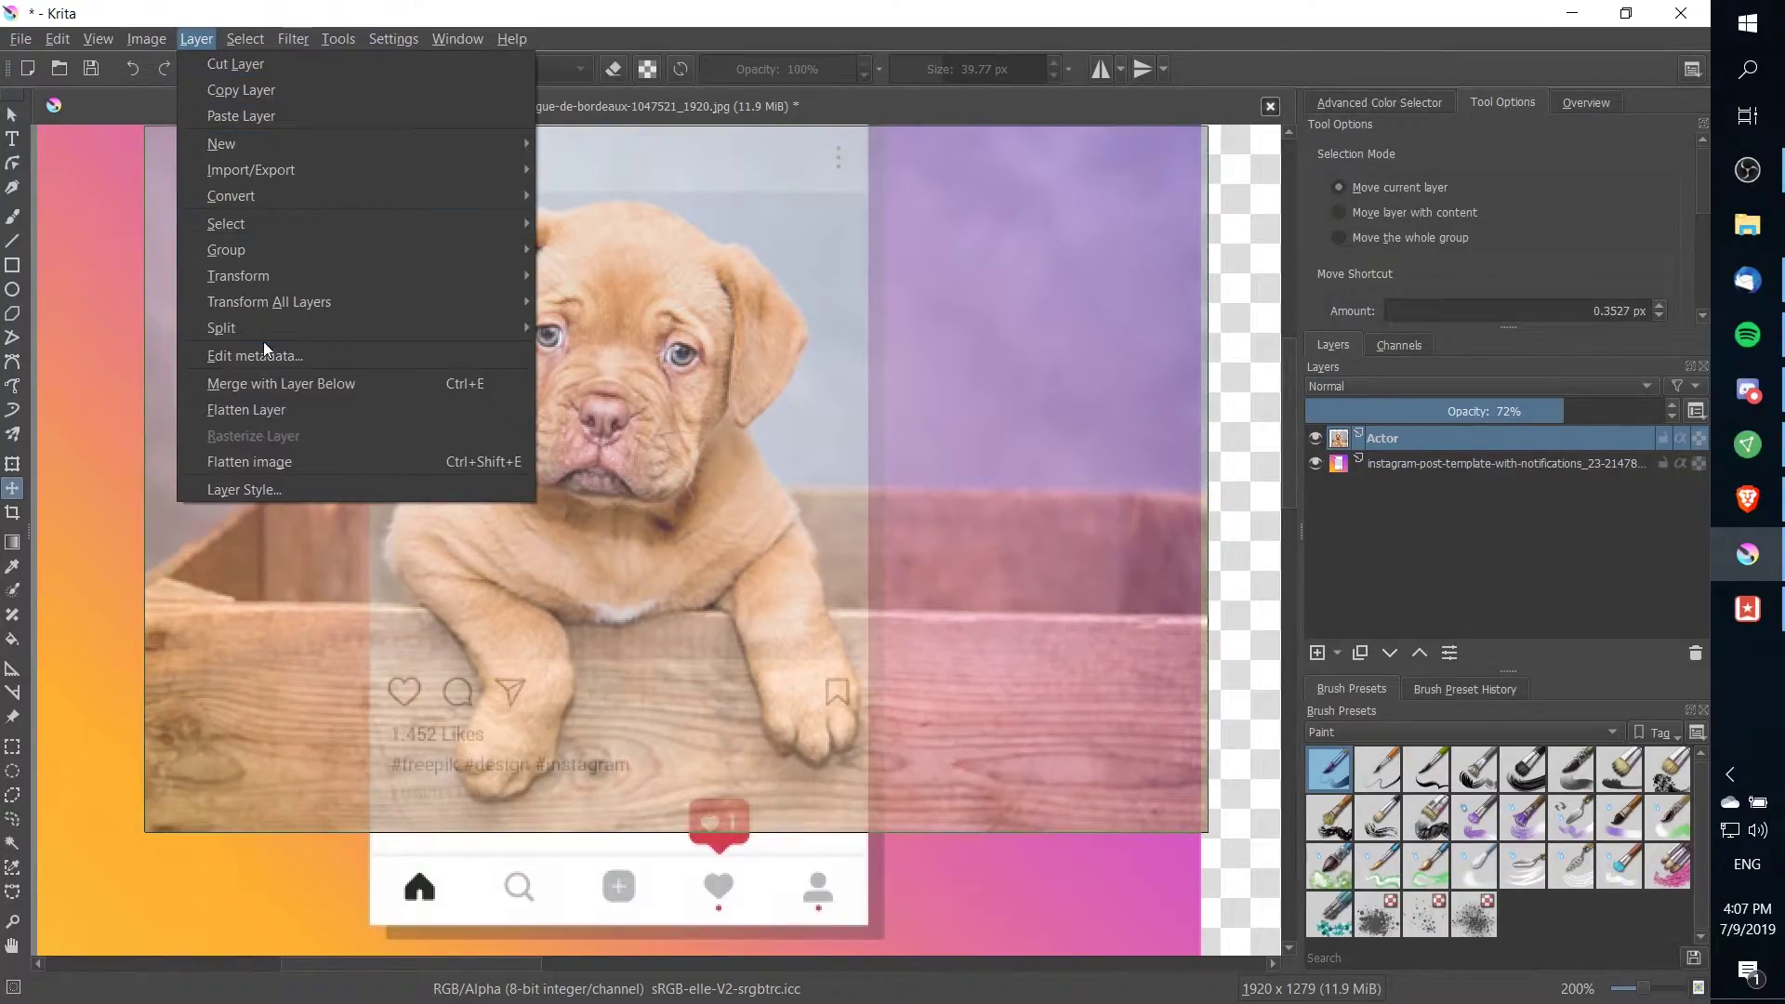
{"action": "mouse_move", "coordinate": [279, 276]}
{"action": "mouse_move", "coordinate": [645, 356]}
{"action": "left_click", "coordinate": [879, 360]}
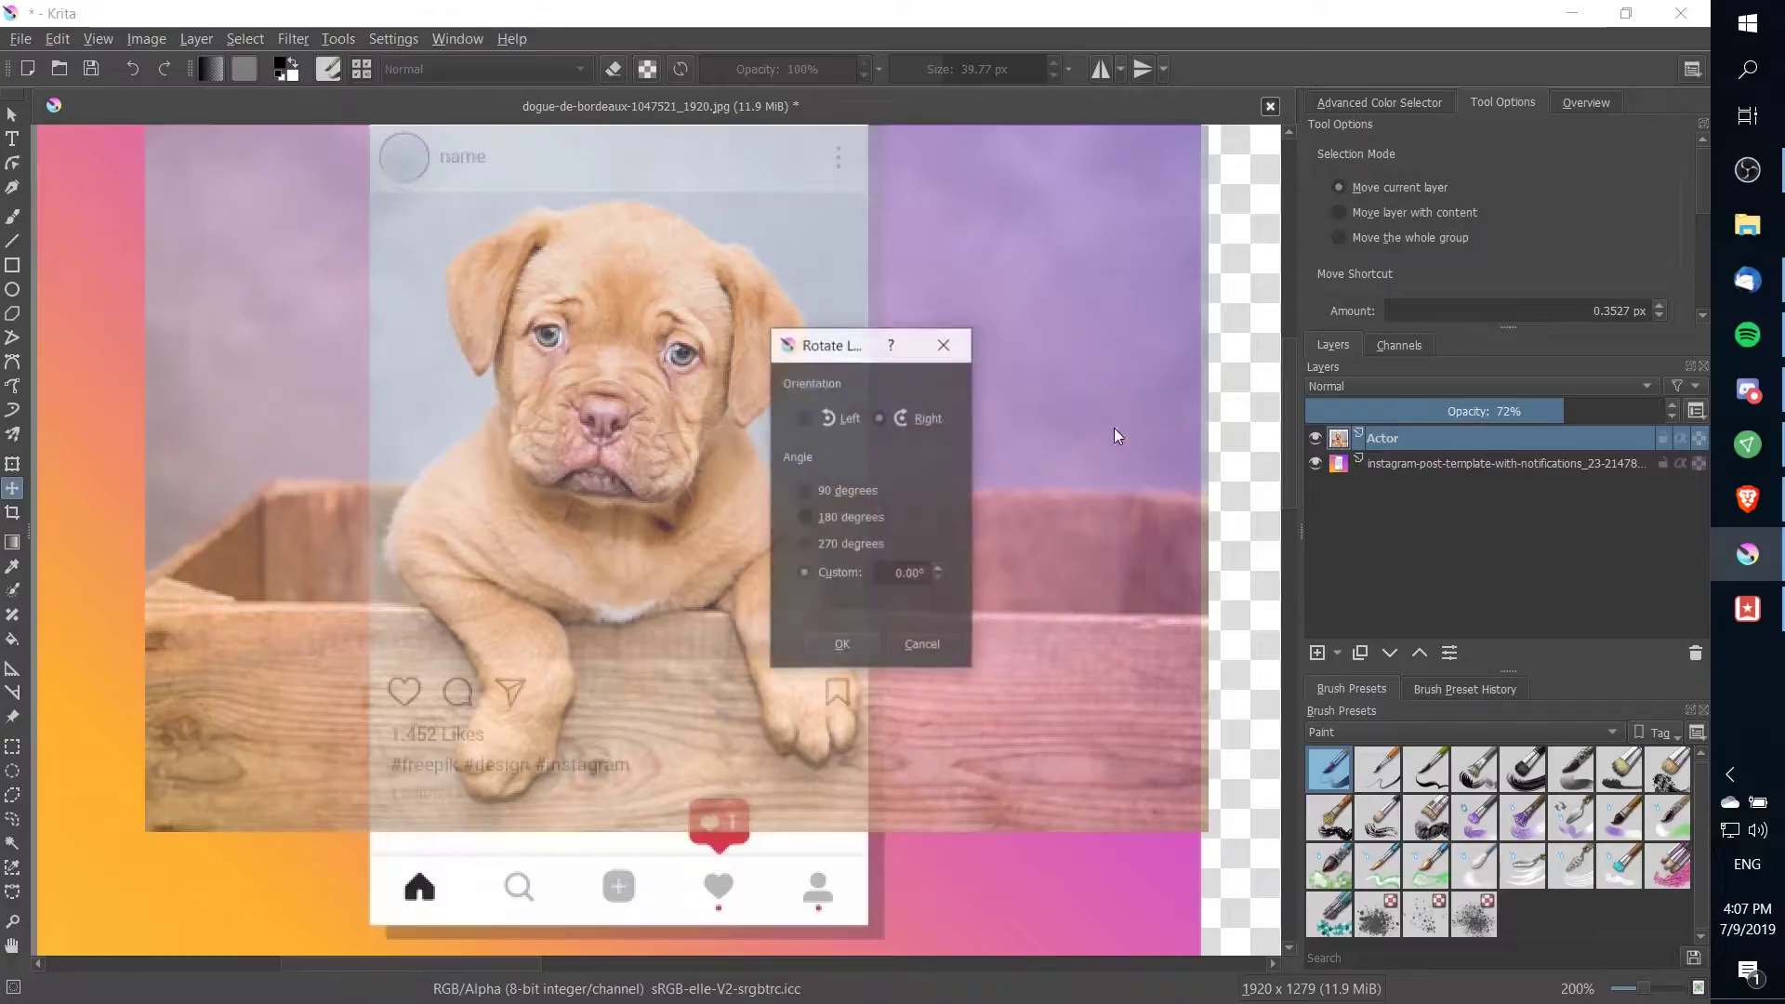
{"action": "left_click_drag", "start_coordinate": [822, 339], "coordinate": [1023, 331]}
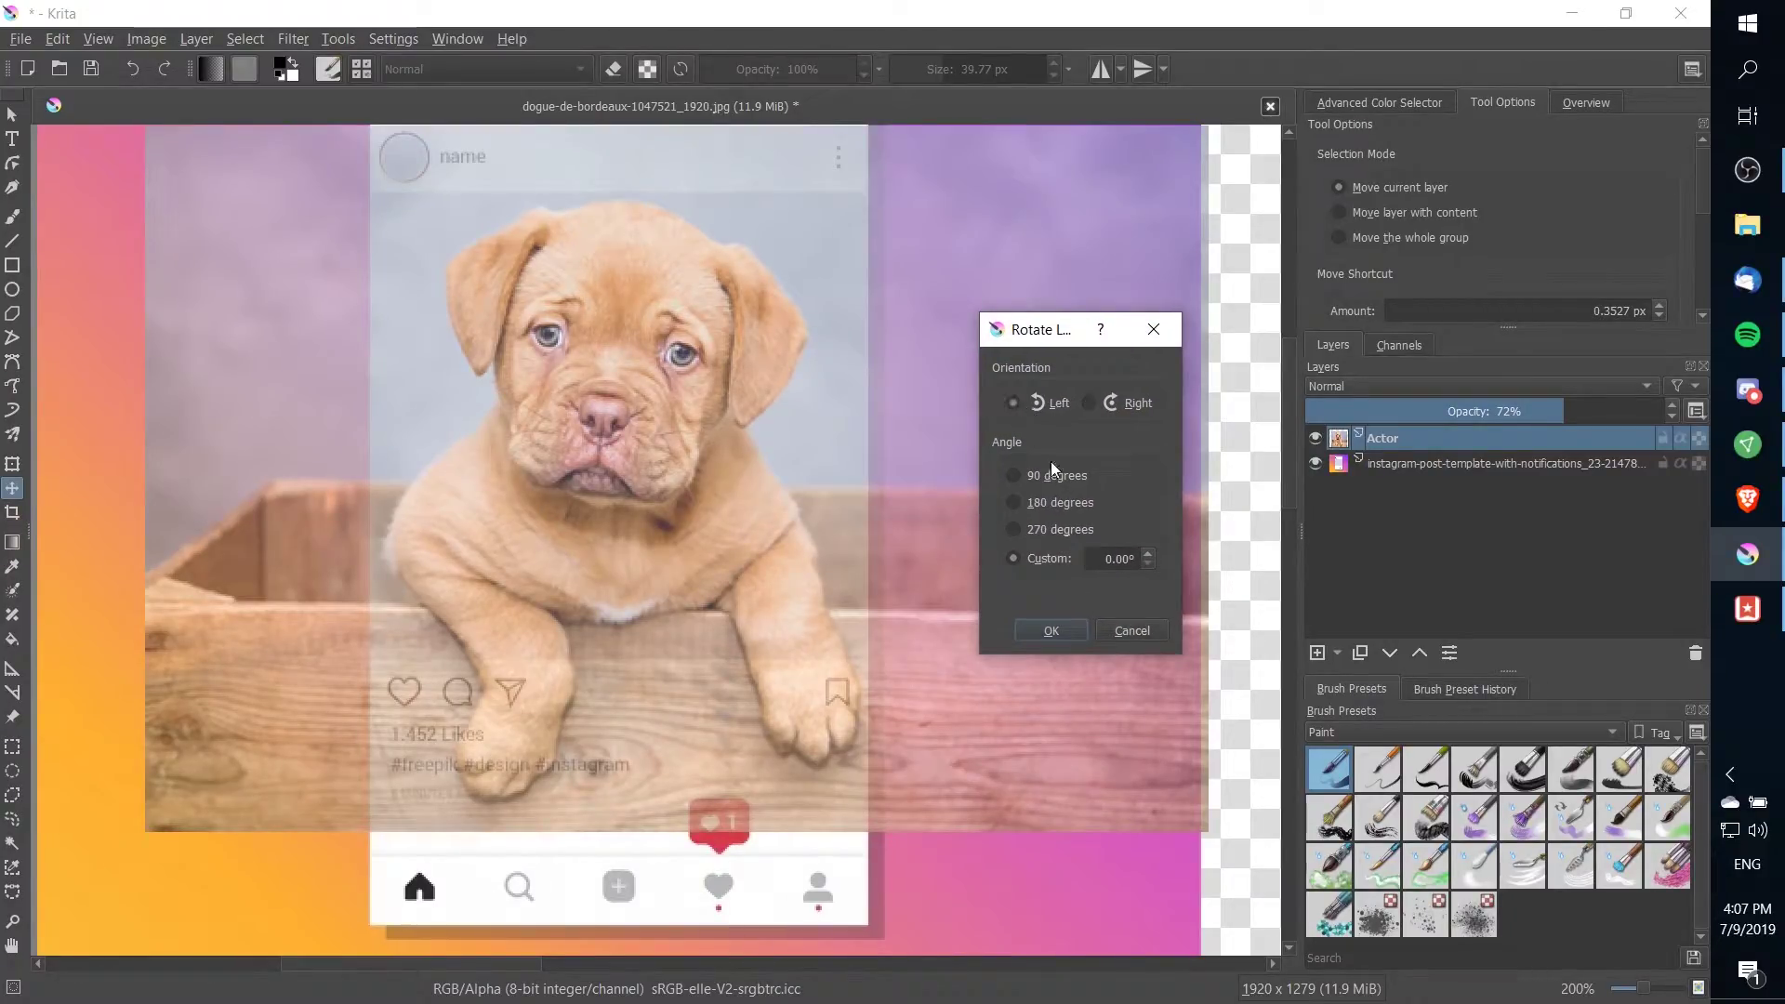
{"action": "left_click", "coordinate": [1050, 631]}
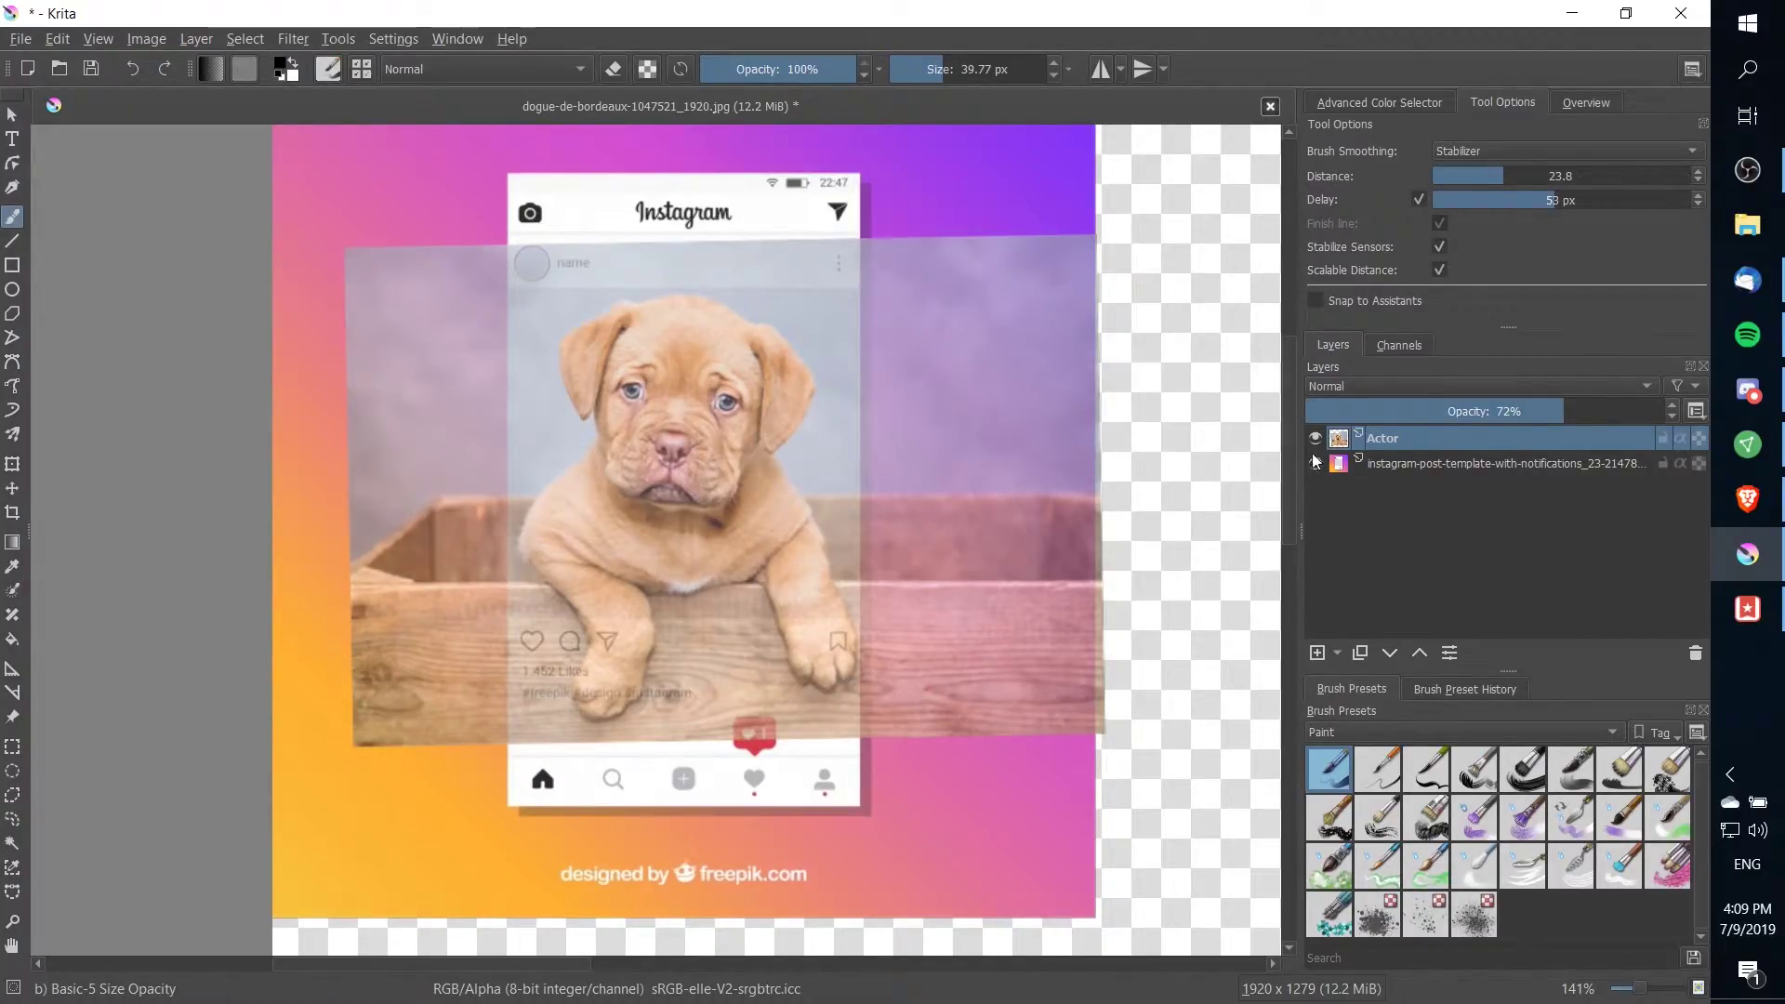
- Add a transparency mask to the Actor layer and paint it black across the mockup's name row to hide the photo there
{"action": "left_click", "coordinate": [1338, 652]}
{"action": "key", "text": "Escape"}
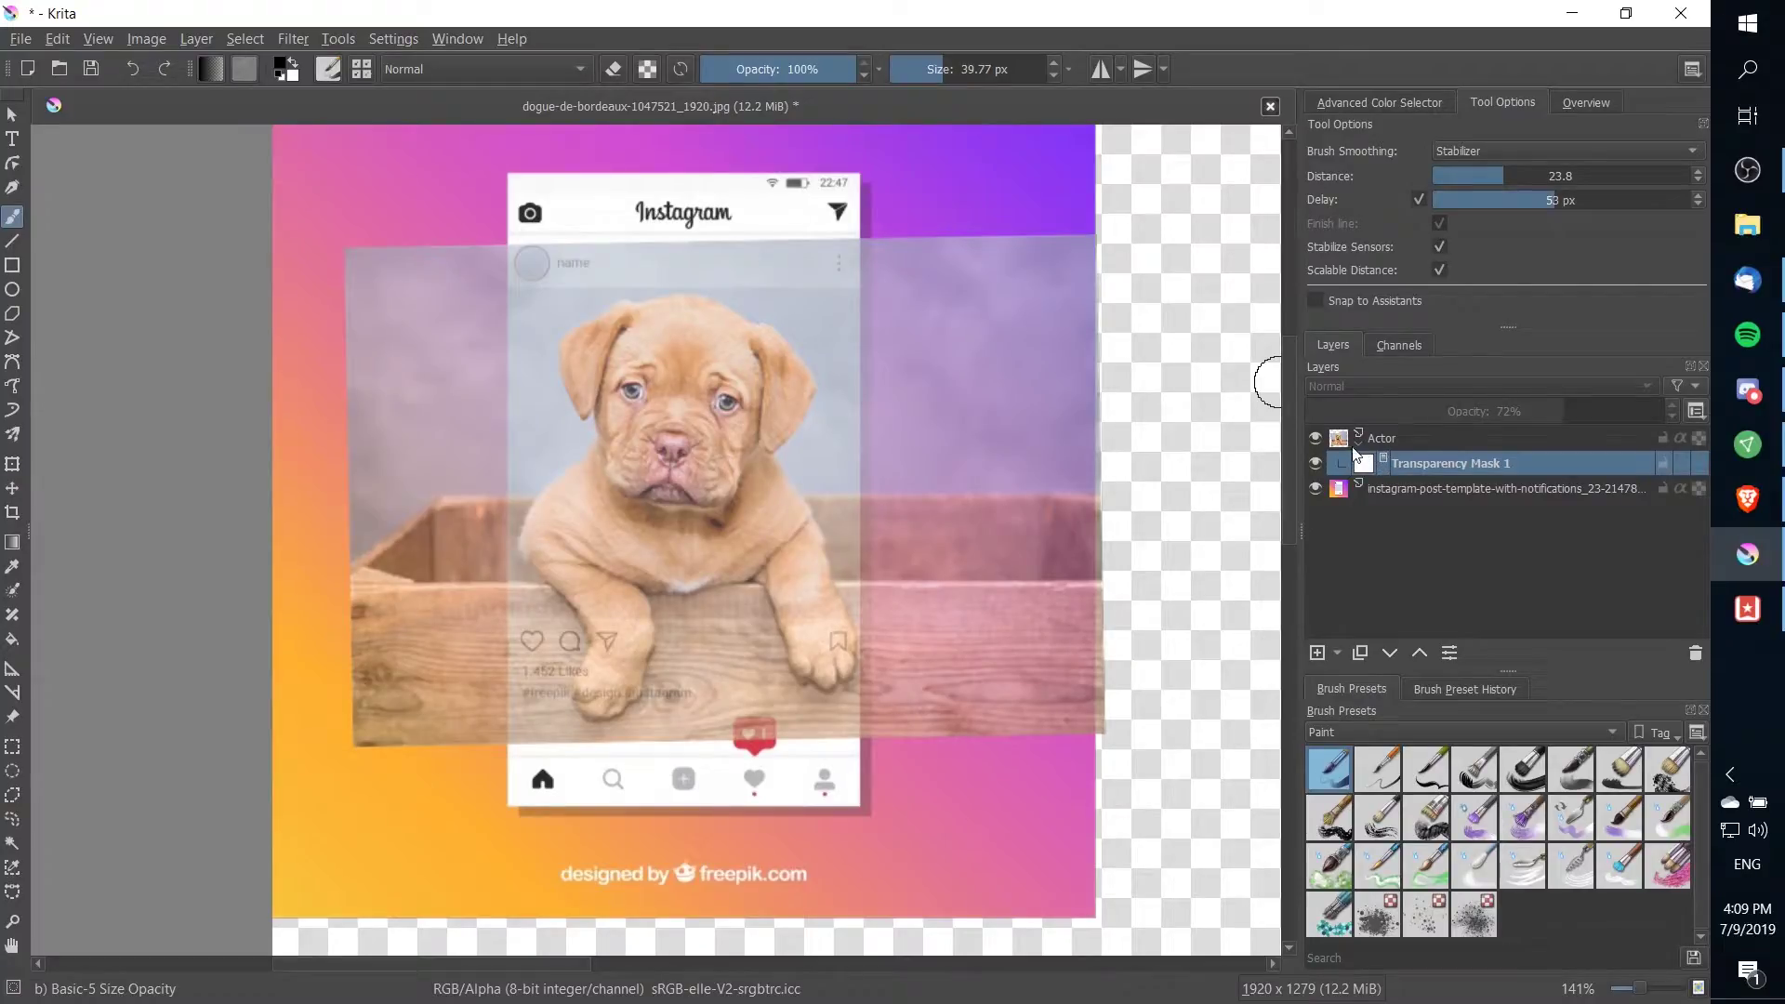
{"action": "scroll", "coordinate": [688, 258], "scroll_direction": "up", "scroll_amount": 1}
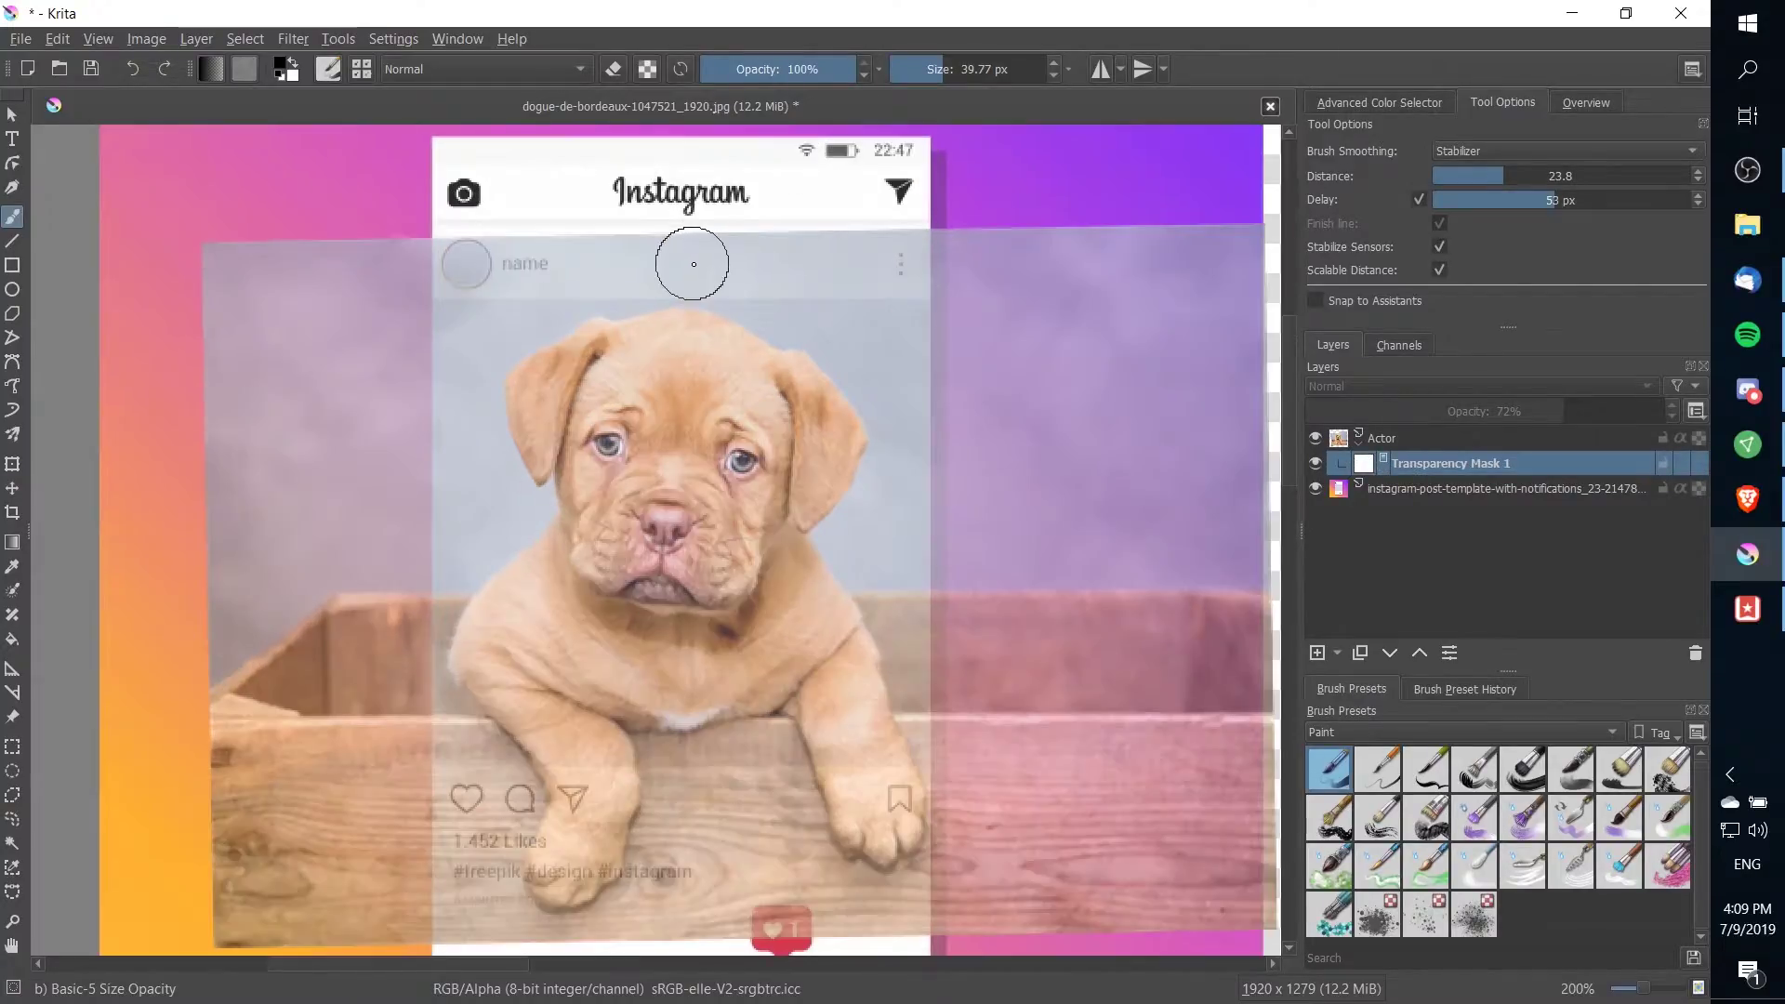
{"action": "left_click", "coordinate": [328, 69]}
{"action": "left_click_drag", "start_coordinate": [816, 344], "coordinate": [1037, 344]}
{"action": "left_click", "coordinate": [326, 71]}
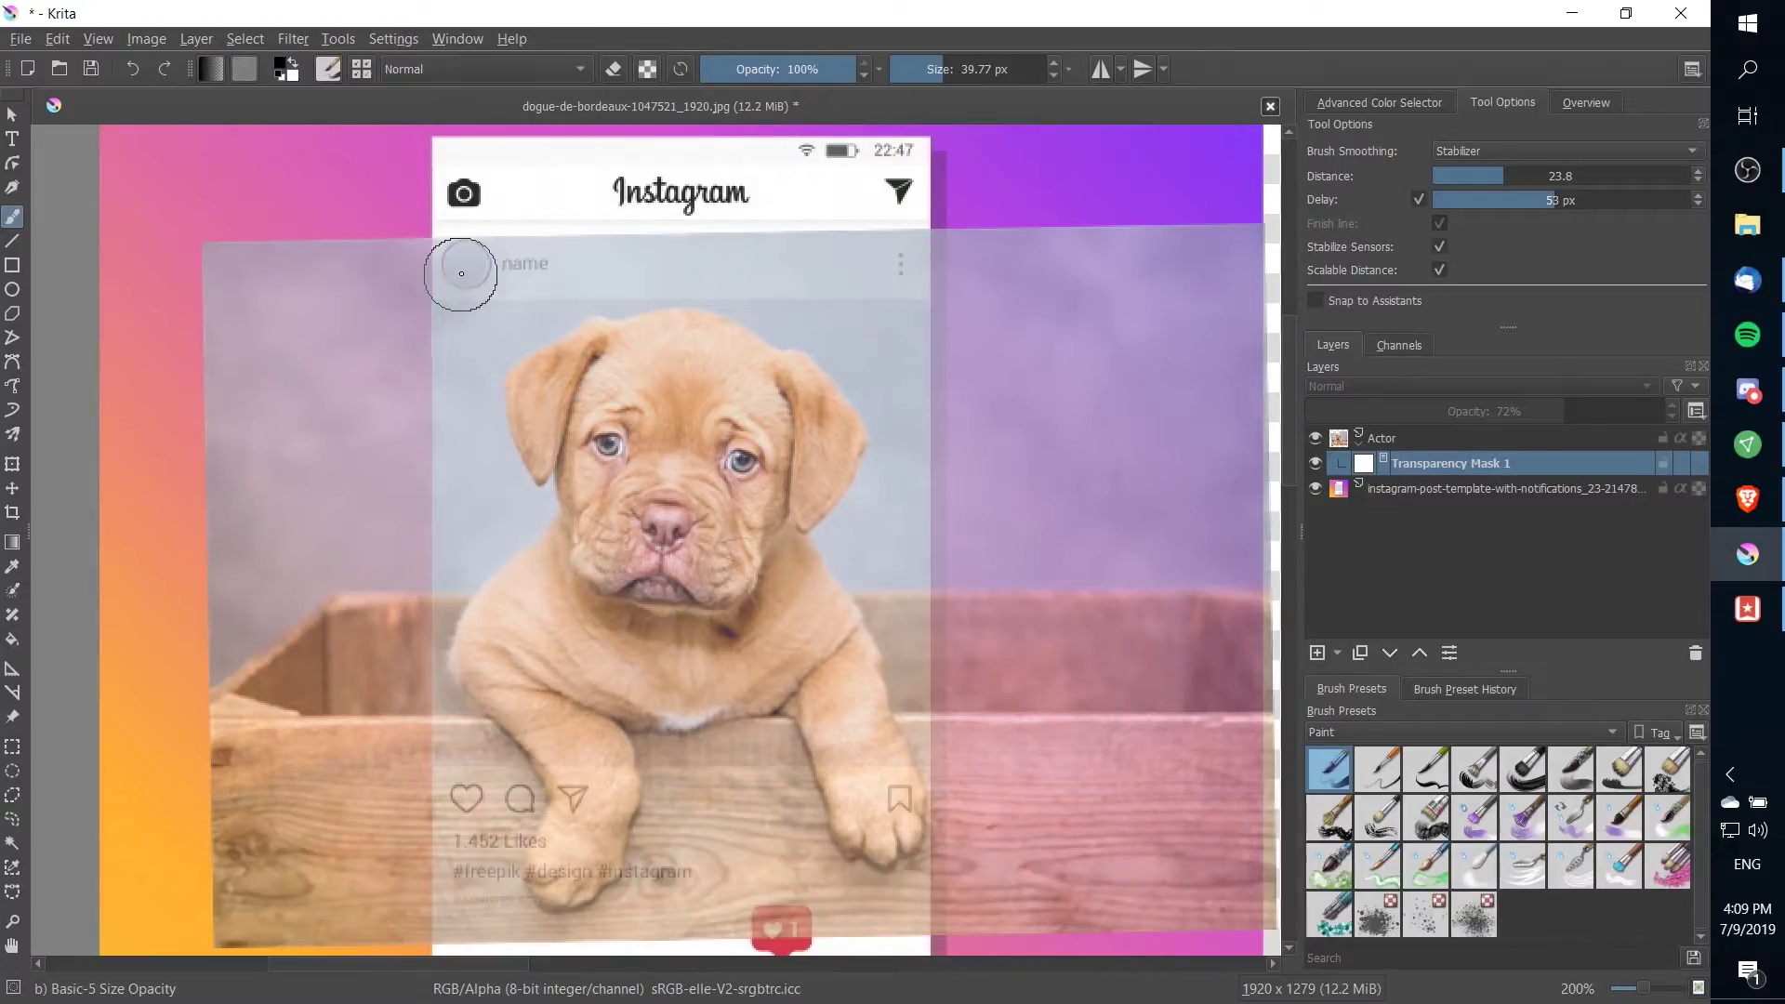
{"action": "scroll", "coordinate": [461, 271], "scroll_direction": "up", "scroll_amount": 1}
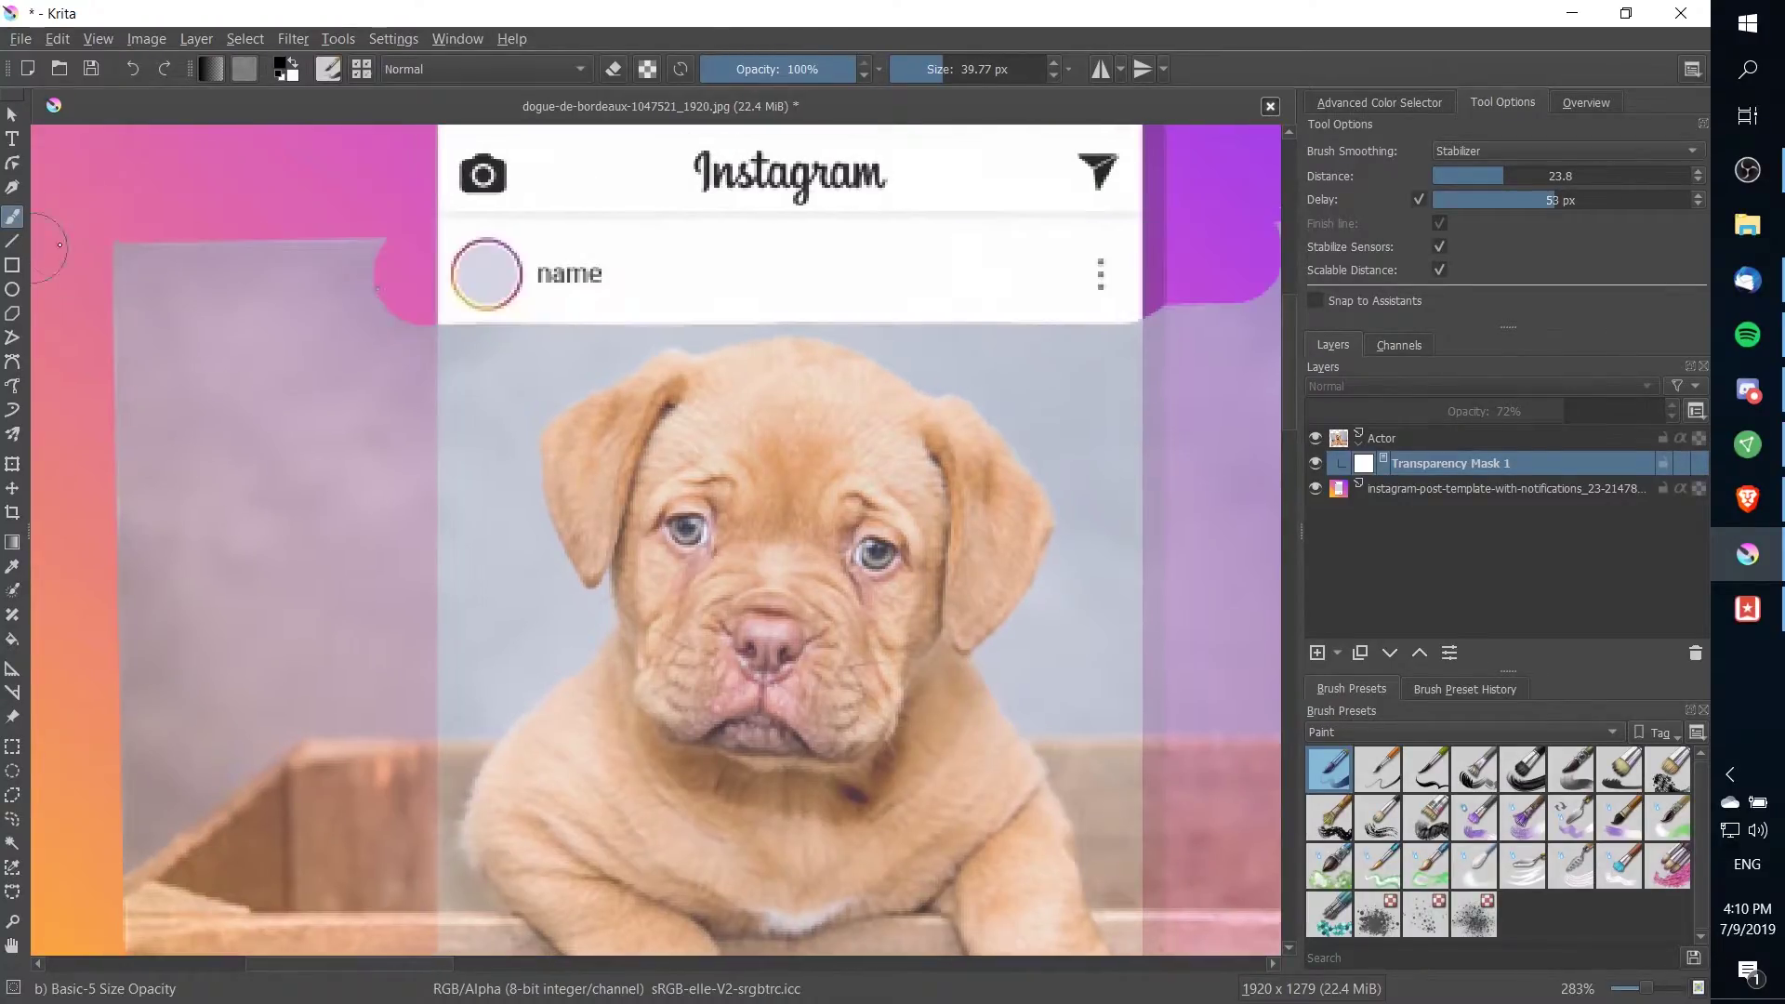
- Draw straight black lines on the mask to hide the photo along the name row's lower edge and the phone's two sides
{"action": "left_click", "coordinate": [13, 242]}
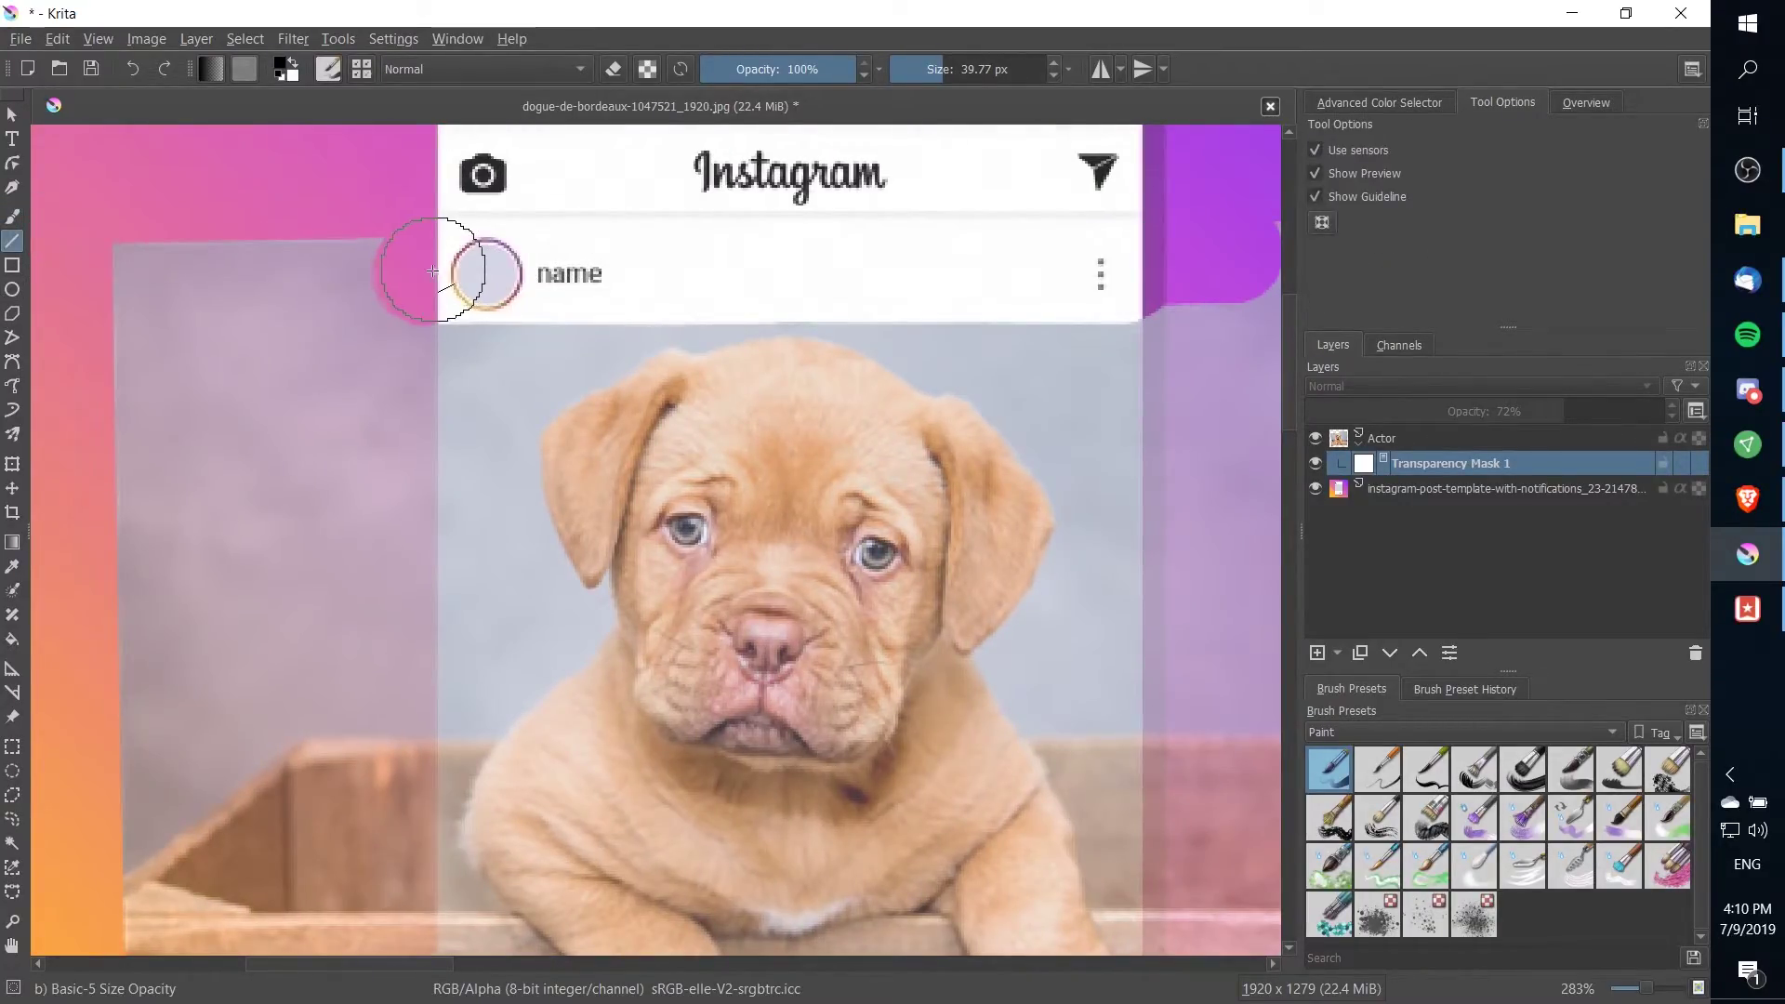
{"action": "left_click_drag", "start_coordinate": [426, 275], "coordinate": [1151, 271]}
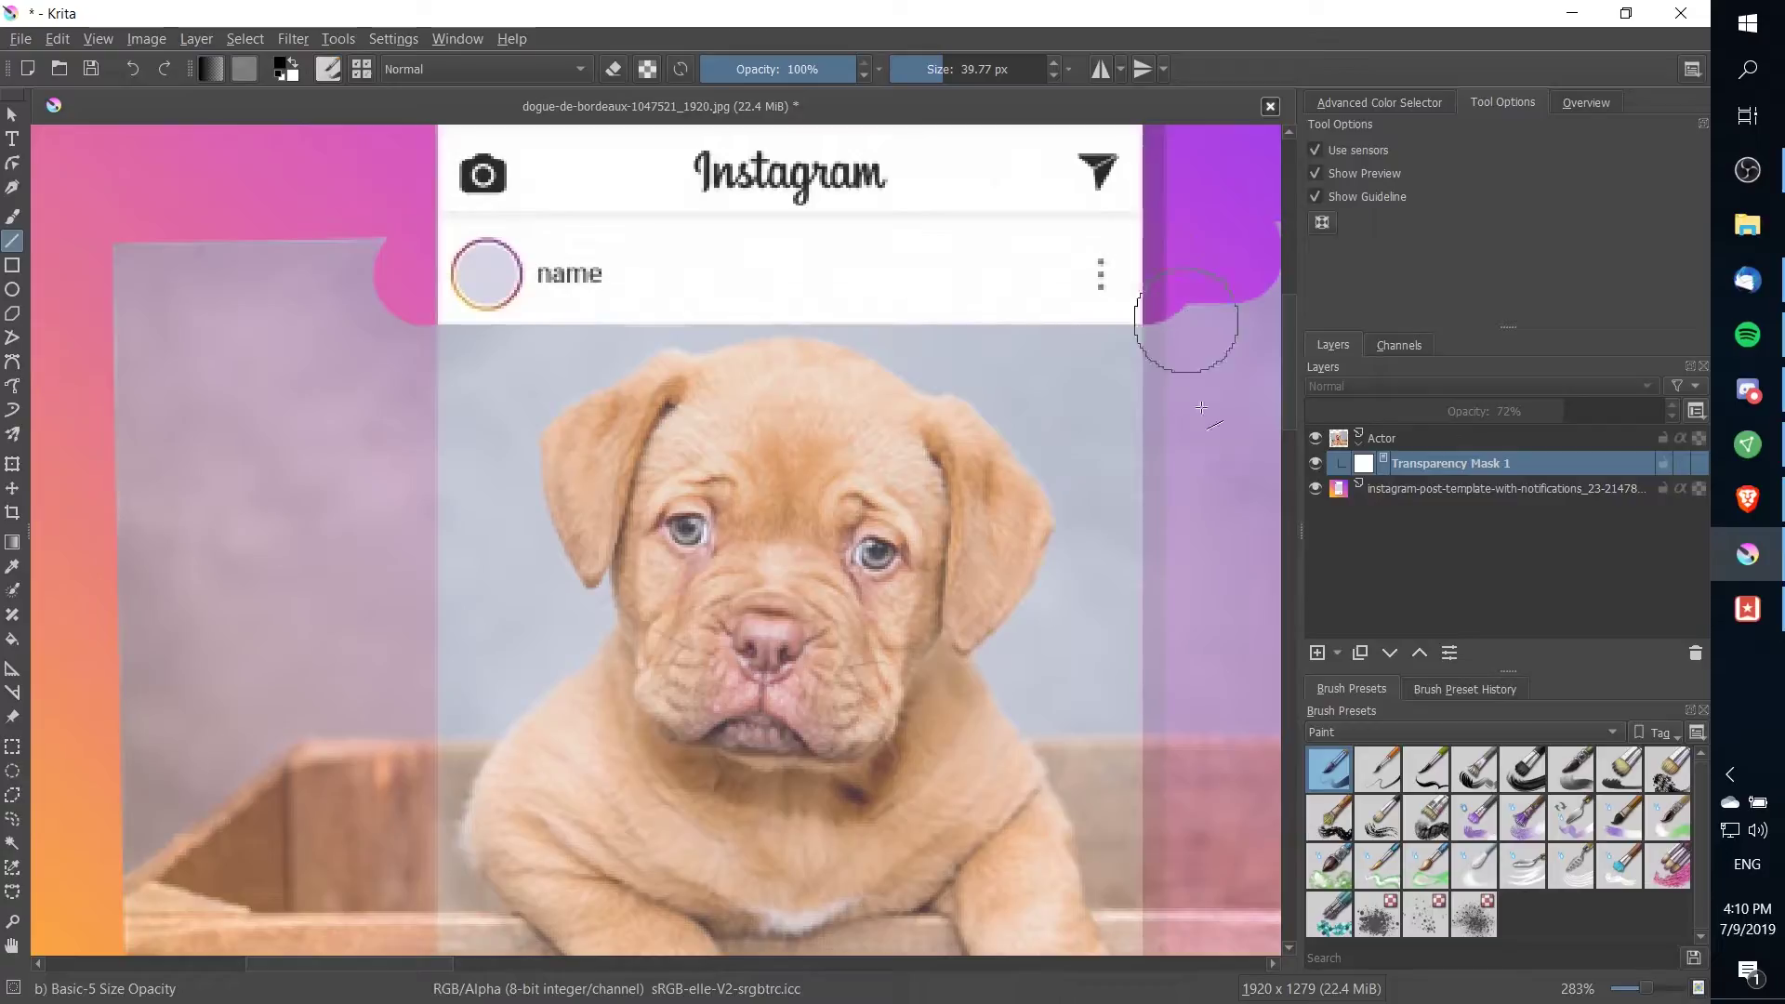
{"action": "left_click_drag", "start_coordinate": [1164, 523], "coordinate": [809, 376]}
{"action": "mouse_move", "coordinate": [837, 187]}
{"action": "left_mouse_down"}
{"action": "mouse_move", "coordinate": [850, 824]}
{"action": "mouse_move", "coordinate": [959, 704]}
{"action": "left_mouse_up"}
{"action": "left_click_drag", "start_coordinate": [311, 597], "coordinate": [766, 800]}
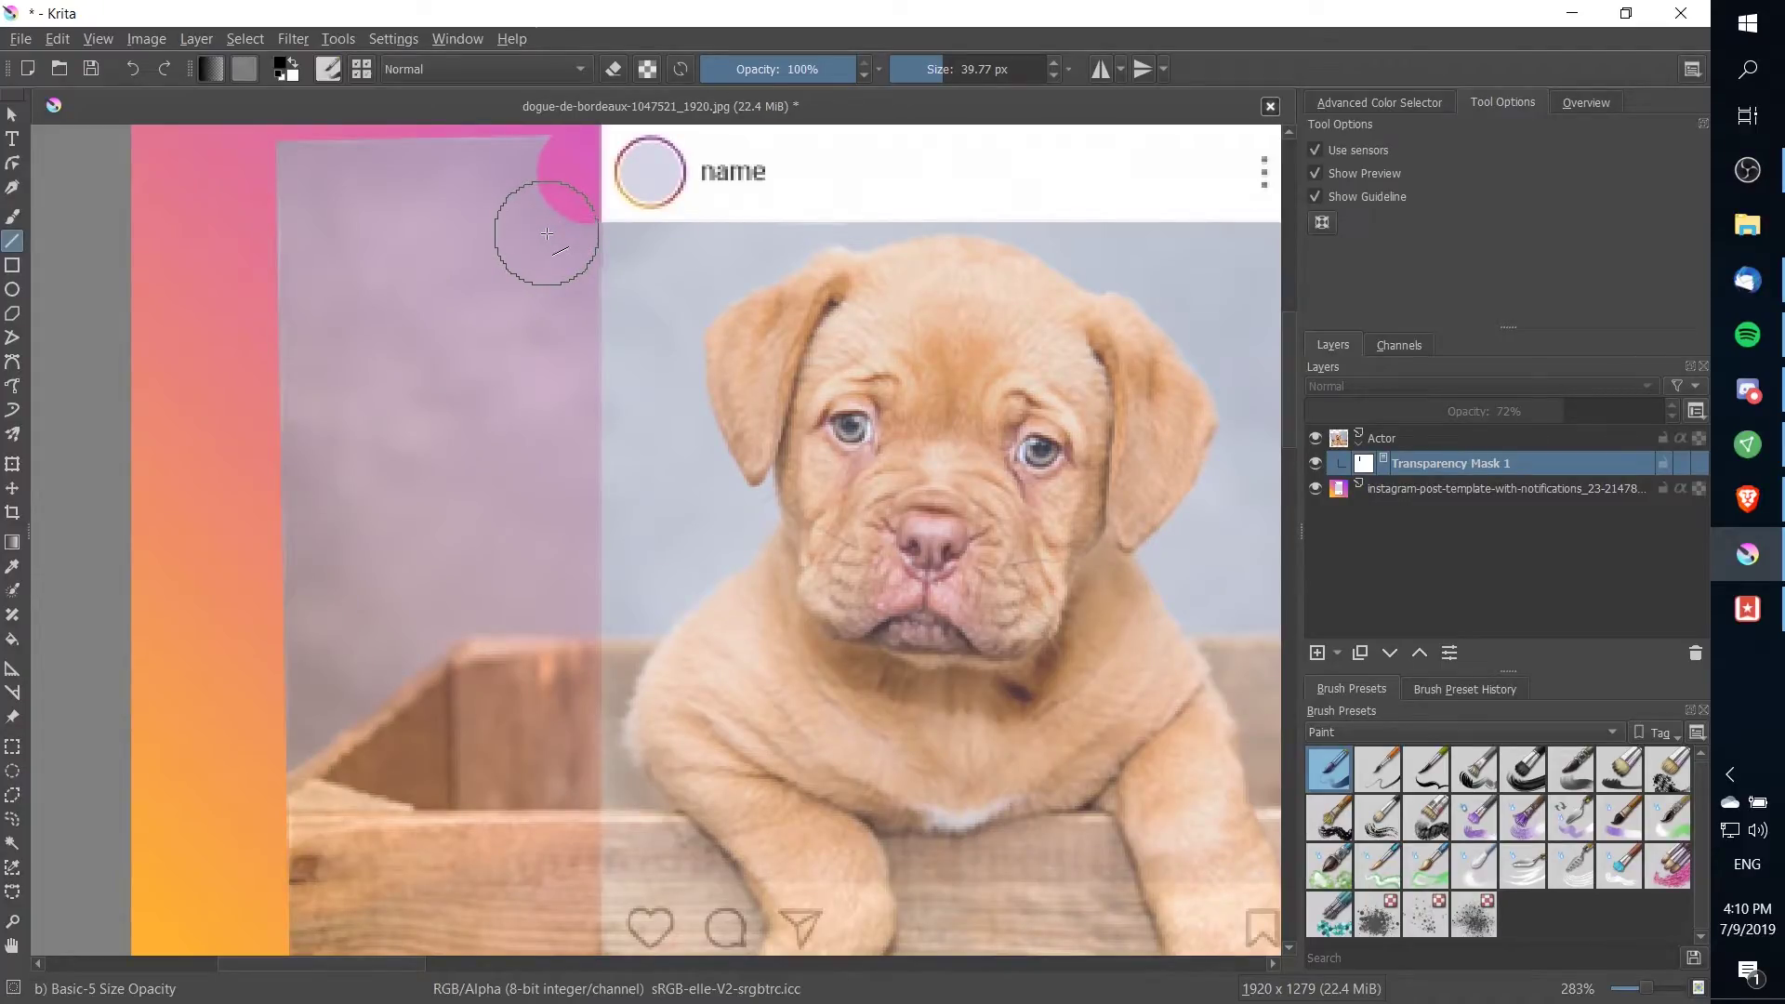
{"action": "left_click_drag", "start_coordinate": [549, 232], "coordinate": [585, 891]}
{"action": "mouse_move", "coordinate": [767, 727]}
{"action": "left_mouse_down"}
{"action": "mouse_move", "coordinate": [745, 609]}
{"action": "mouse_move", "coordinate": [476, 625]}
{"action": "left_mouse_up"}
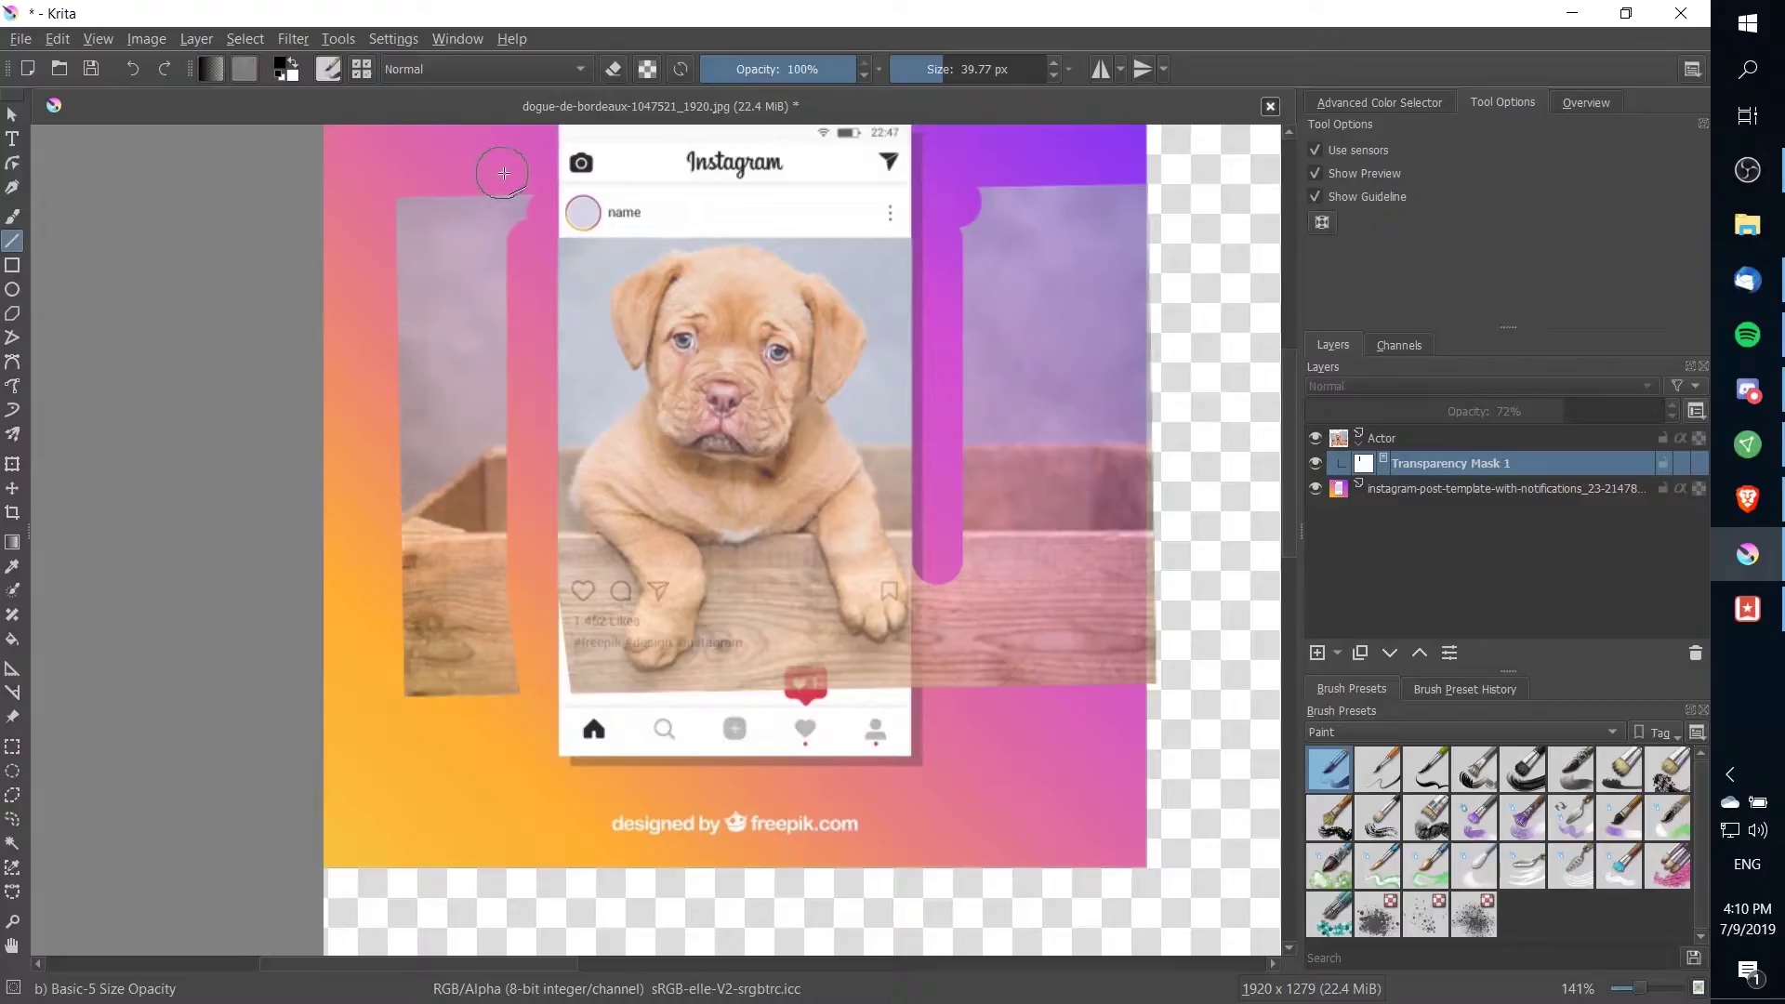
- Draw straight black lines on the mask to hide the leftover photo areas outside the phone mockup
{"action": "left_click_drag", "start_coordinate": [518, 192], "coordinate": [487, 811]}
{"action": "mouse_move", "coordinate": [515, 691]}
{"action": "left_mouse_down"}
{"action": "mouse_move", "coordinate": [514, 303]}
{"action": "mouse_move", "coordinate": [474, 171]}
{"action": "mouse_move", "coordinate": [462, 721]}
{"action": "left_mouse_up"}
{"action": "mouse_move", "coordinate": [460, 729]}
{"action": "left_mouse_down"}
{"action": "mouse_move", "coordinate": [397, 227]}
{"action": "mouse_move", "coordinate": [454, 485]}
{"action": "left_mouse_up"}
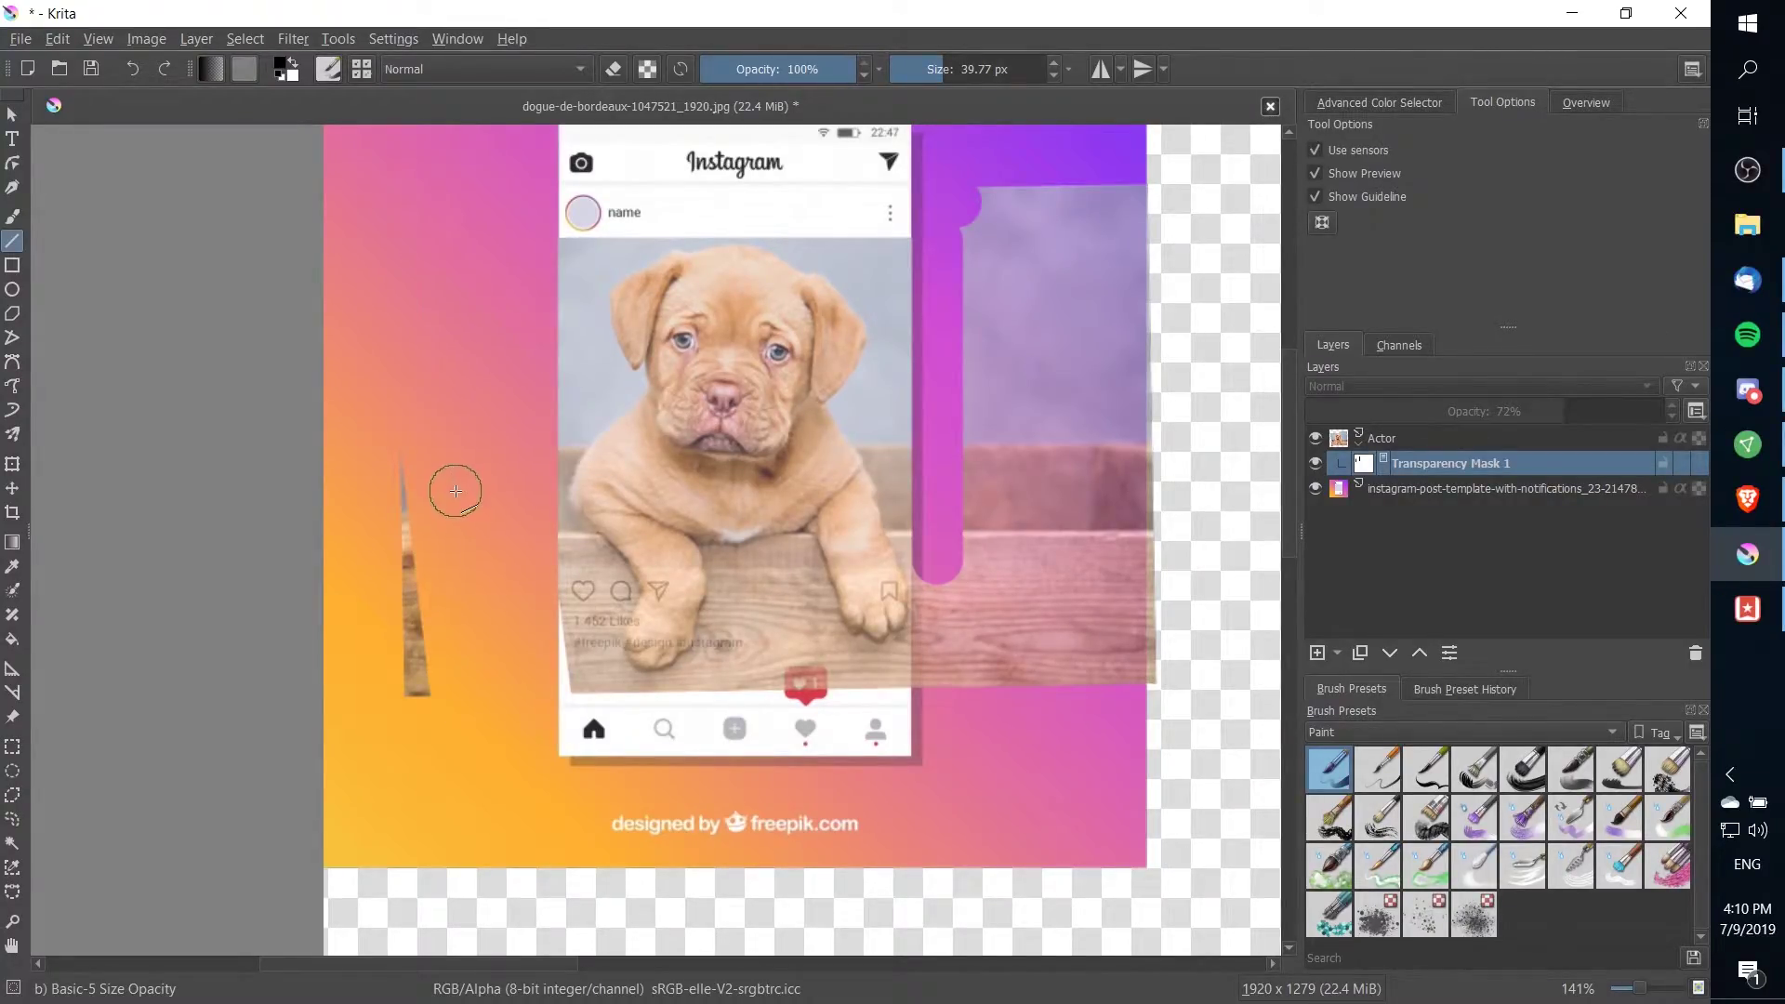
{"action": "left_click_drag", "start_coordinate": [387, 151], "coordinate": [403, 569]}
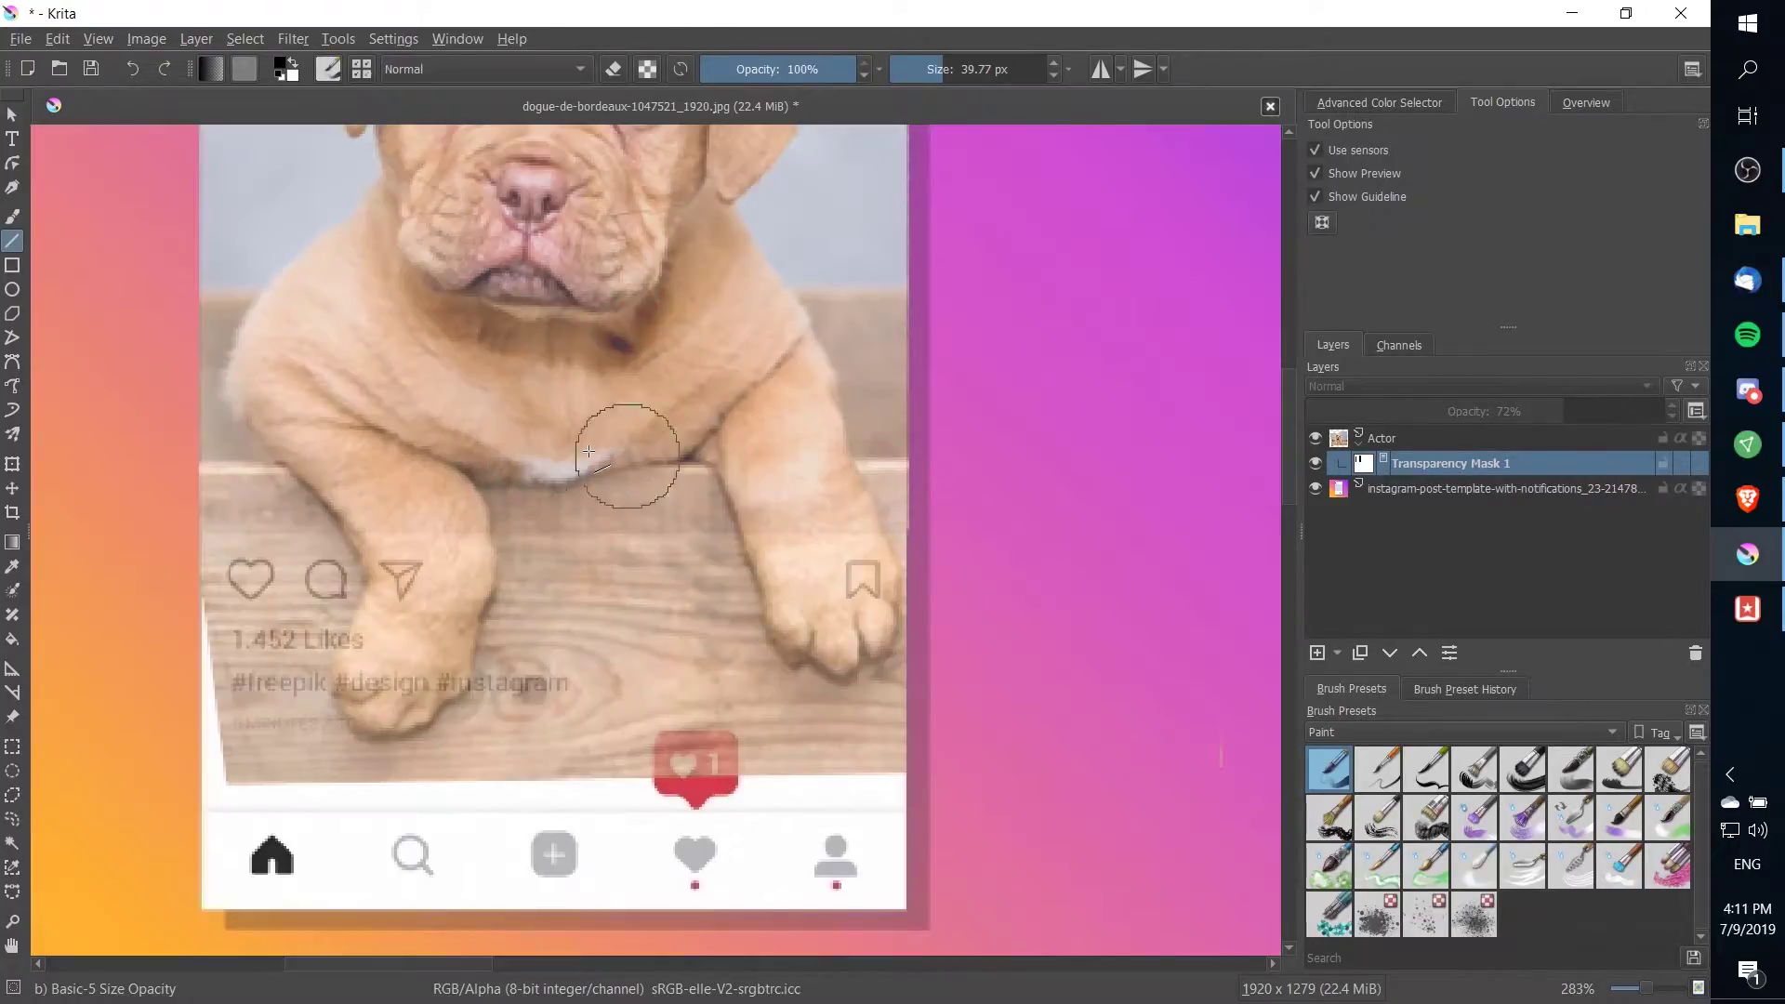
- Switch to the freehand brush and soften its tip by setting horizontal and vertical fade to 0.50
{"action": "left_click_drag", "start_coordinate": [439, 513], "coordinate": [588, 592]}
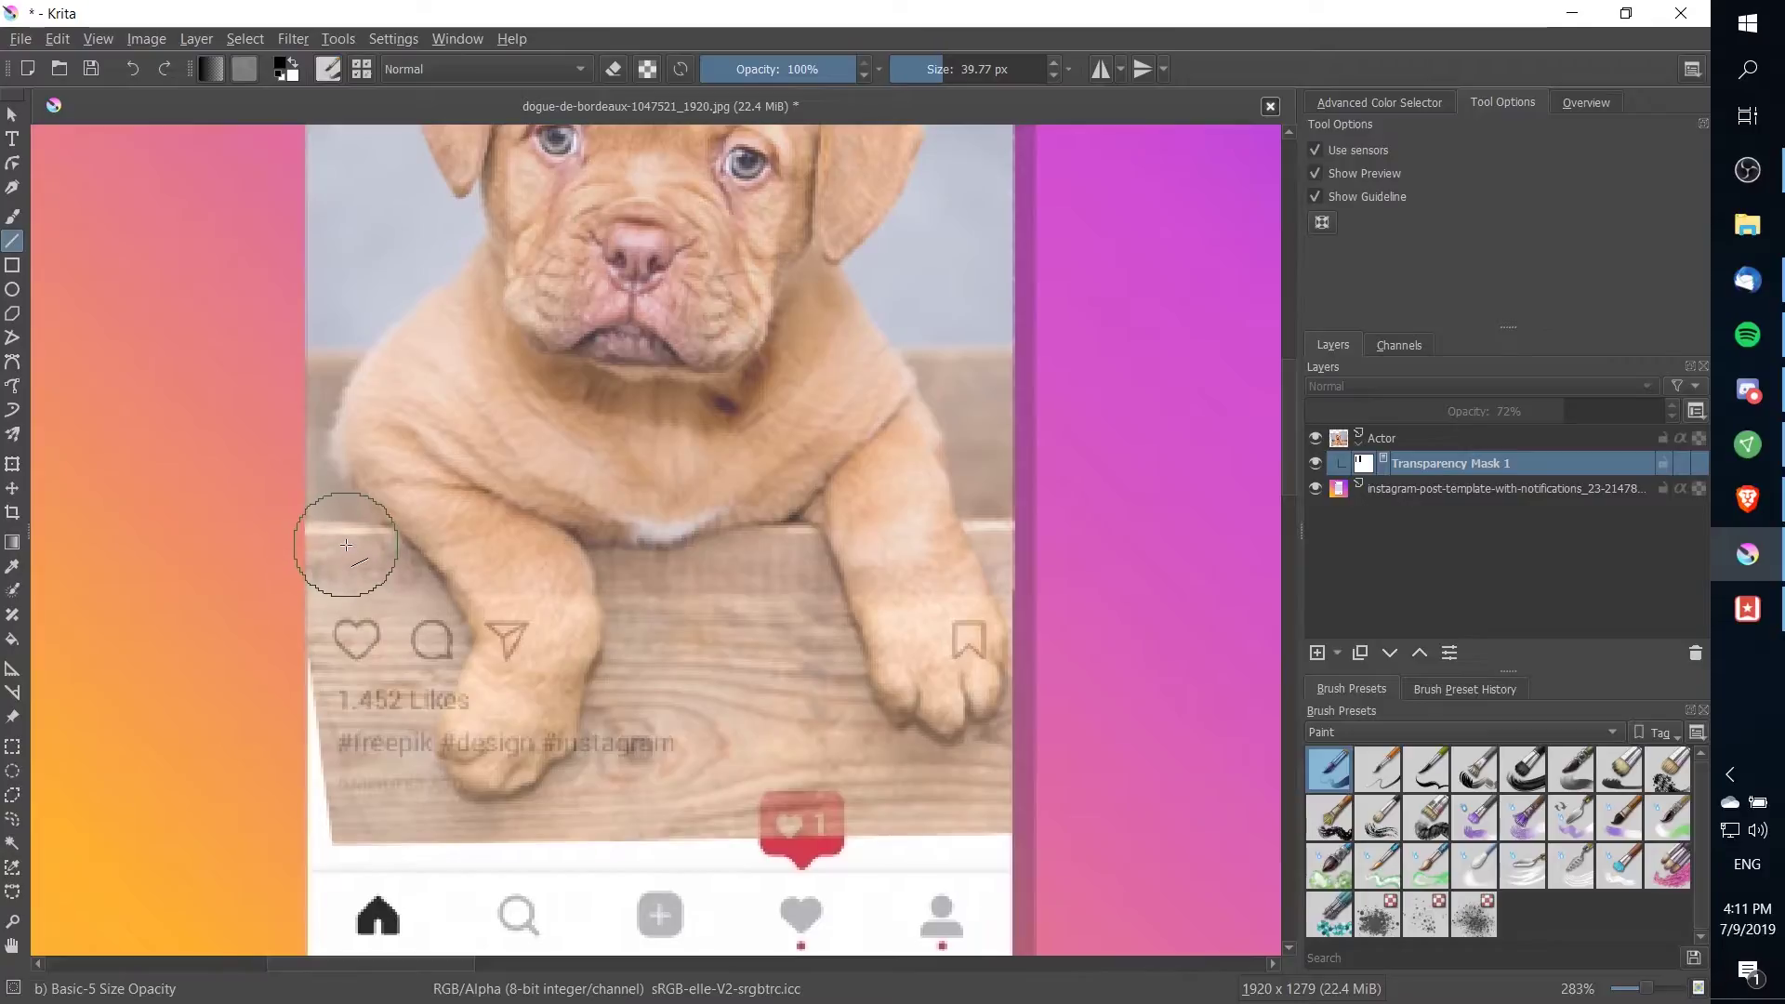
{"action": "key", "text": "b"}
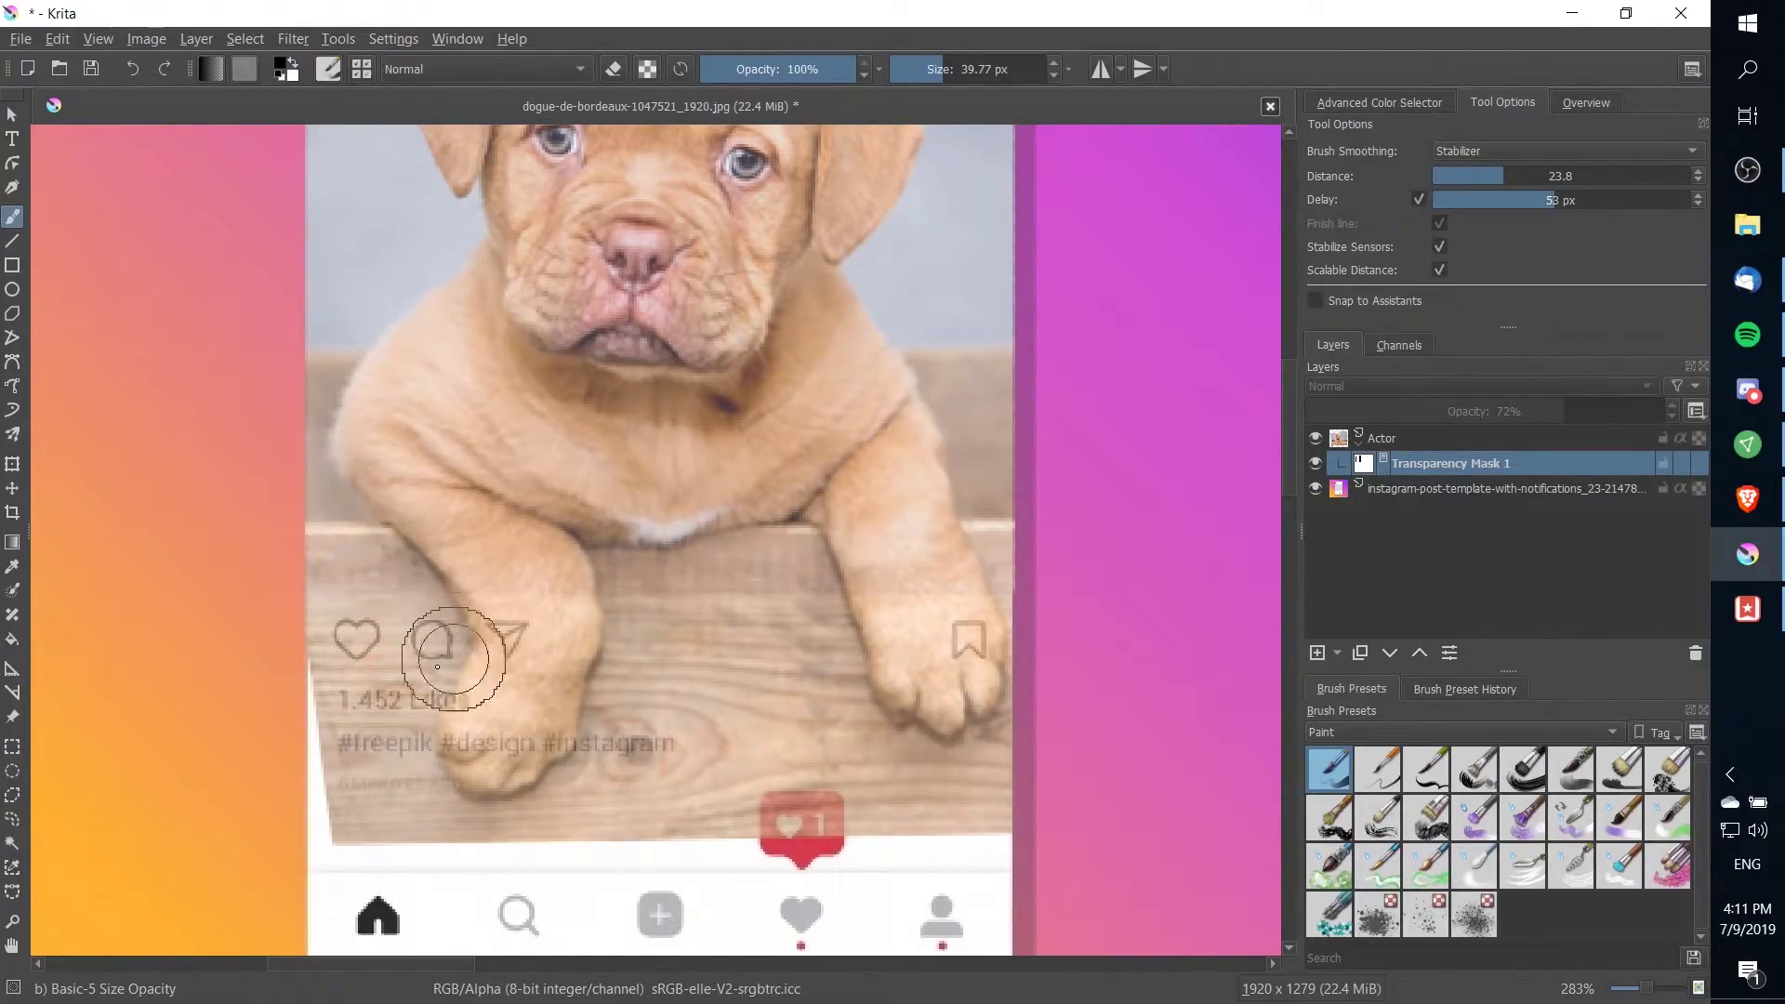
{"action": "left_click", "coordinate": [327, 68]}
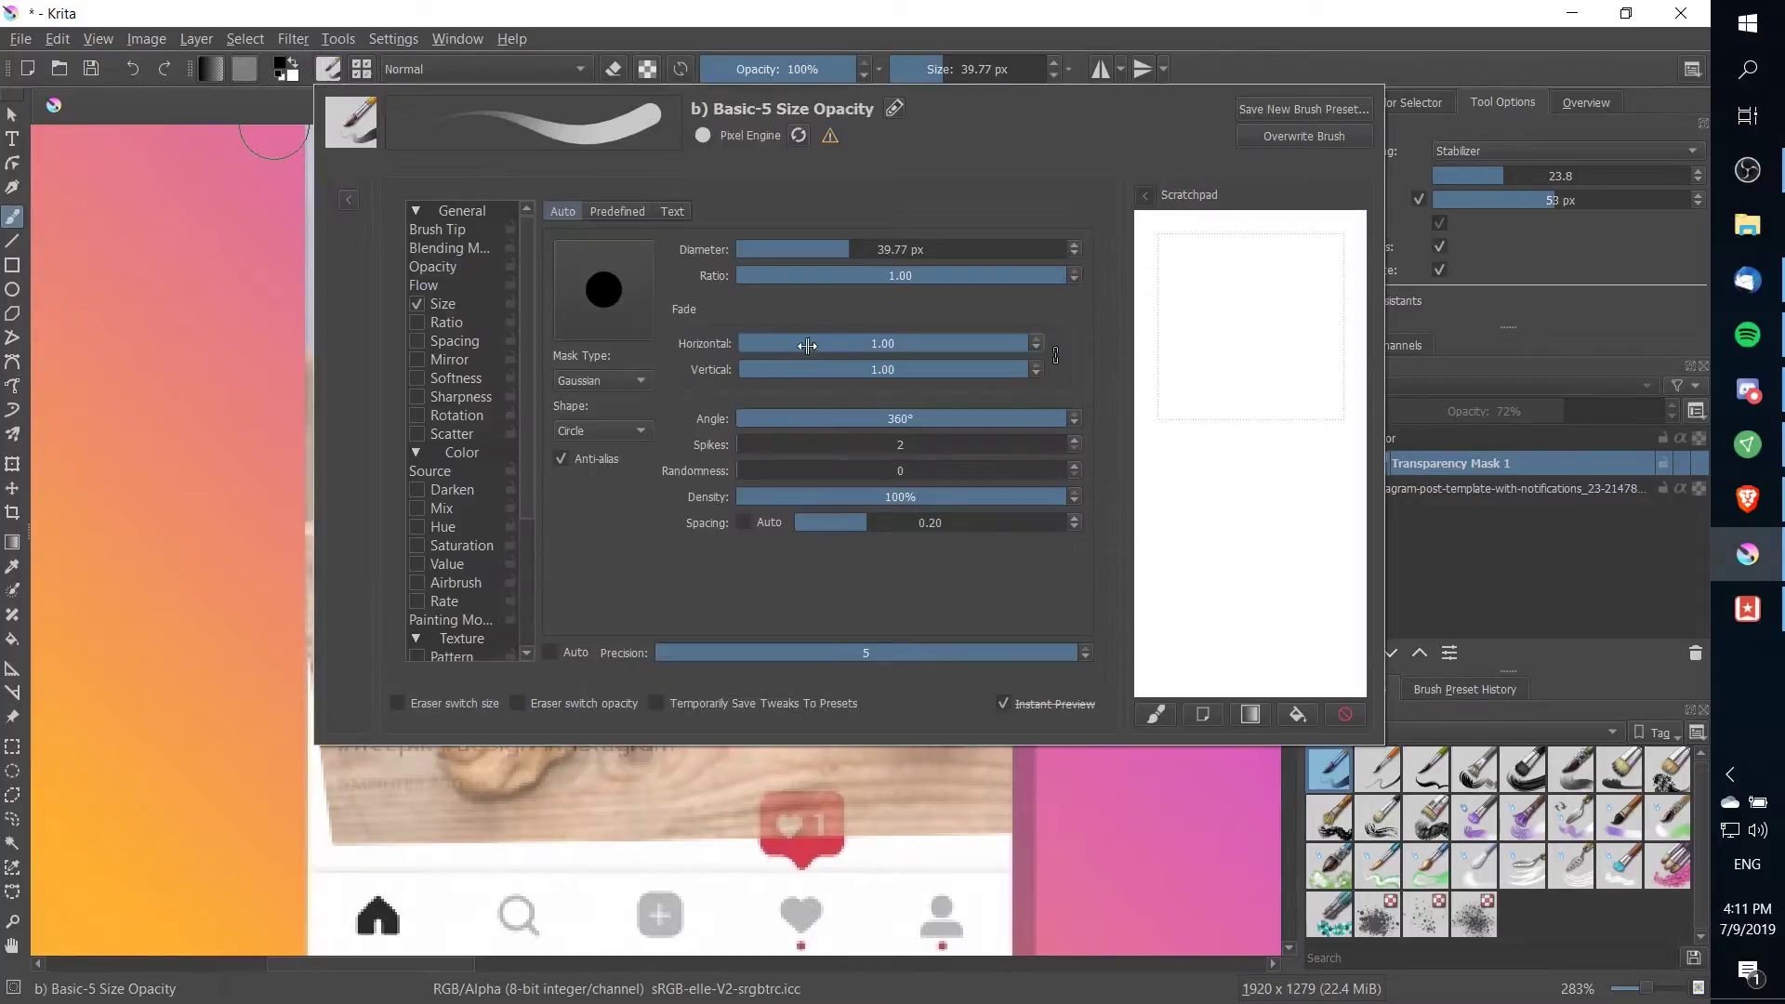
{"action": "left_click", "coordinate": [888, 343]}
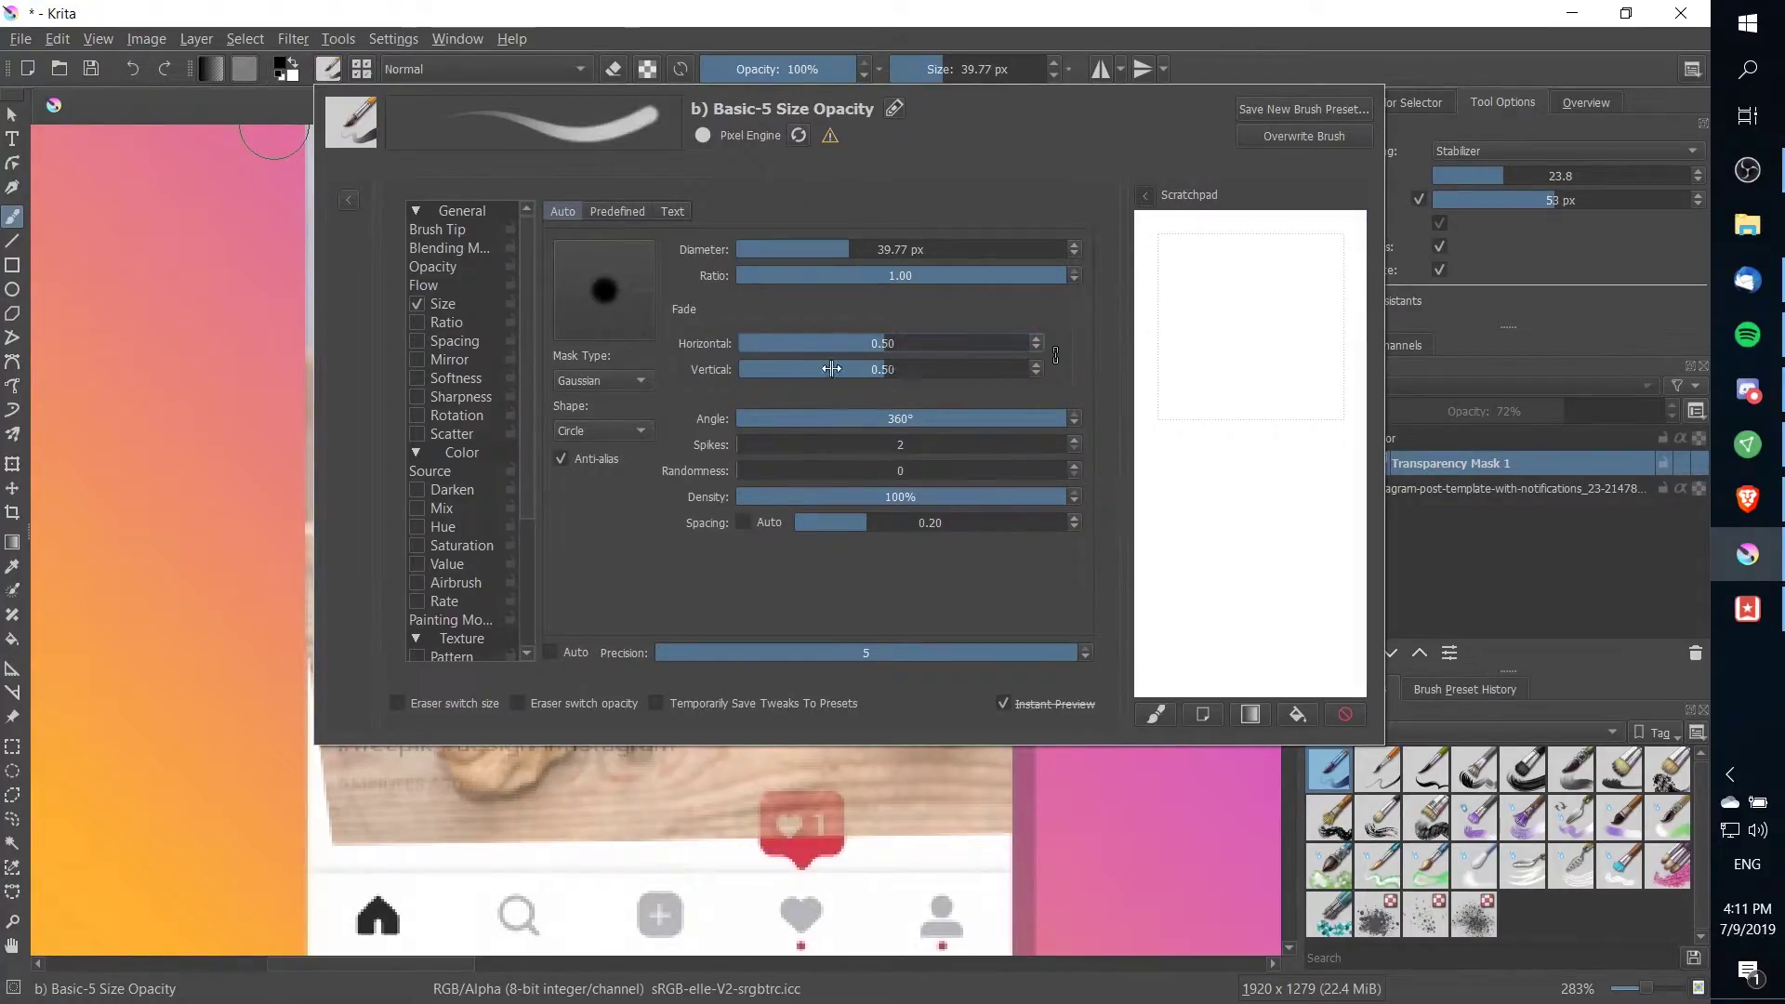
{"action": "left_click", "coordinate": [277, 97]}
{"action": "scroll", "coordinate": [367, 535], "scroll_direction": "up", "scroll_amount": 1}
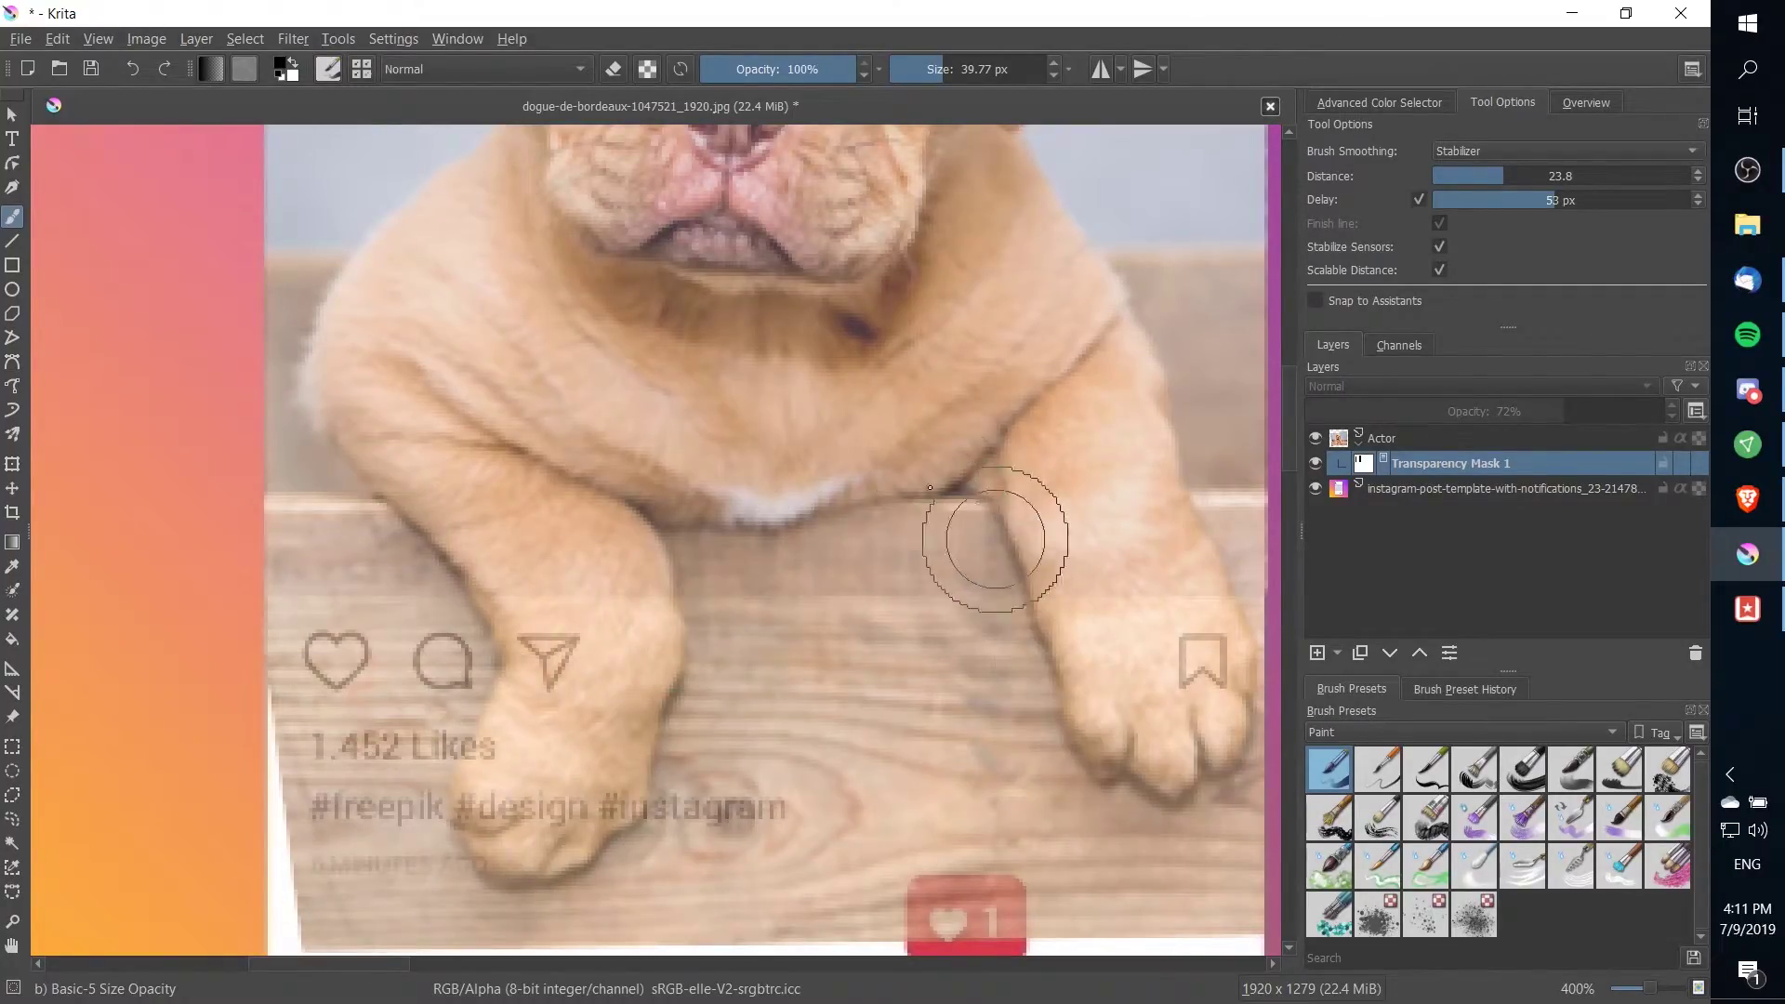
- Paint black on the mask along the outer edge of the puppy's foreleg beside the heart and comment icons
{"action": "left_click_drag", "start_coordinate": [661, 605], "coordinate": [602, 519]}
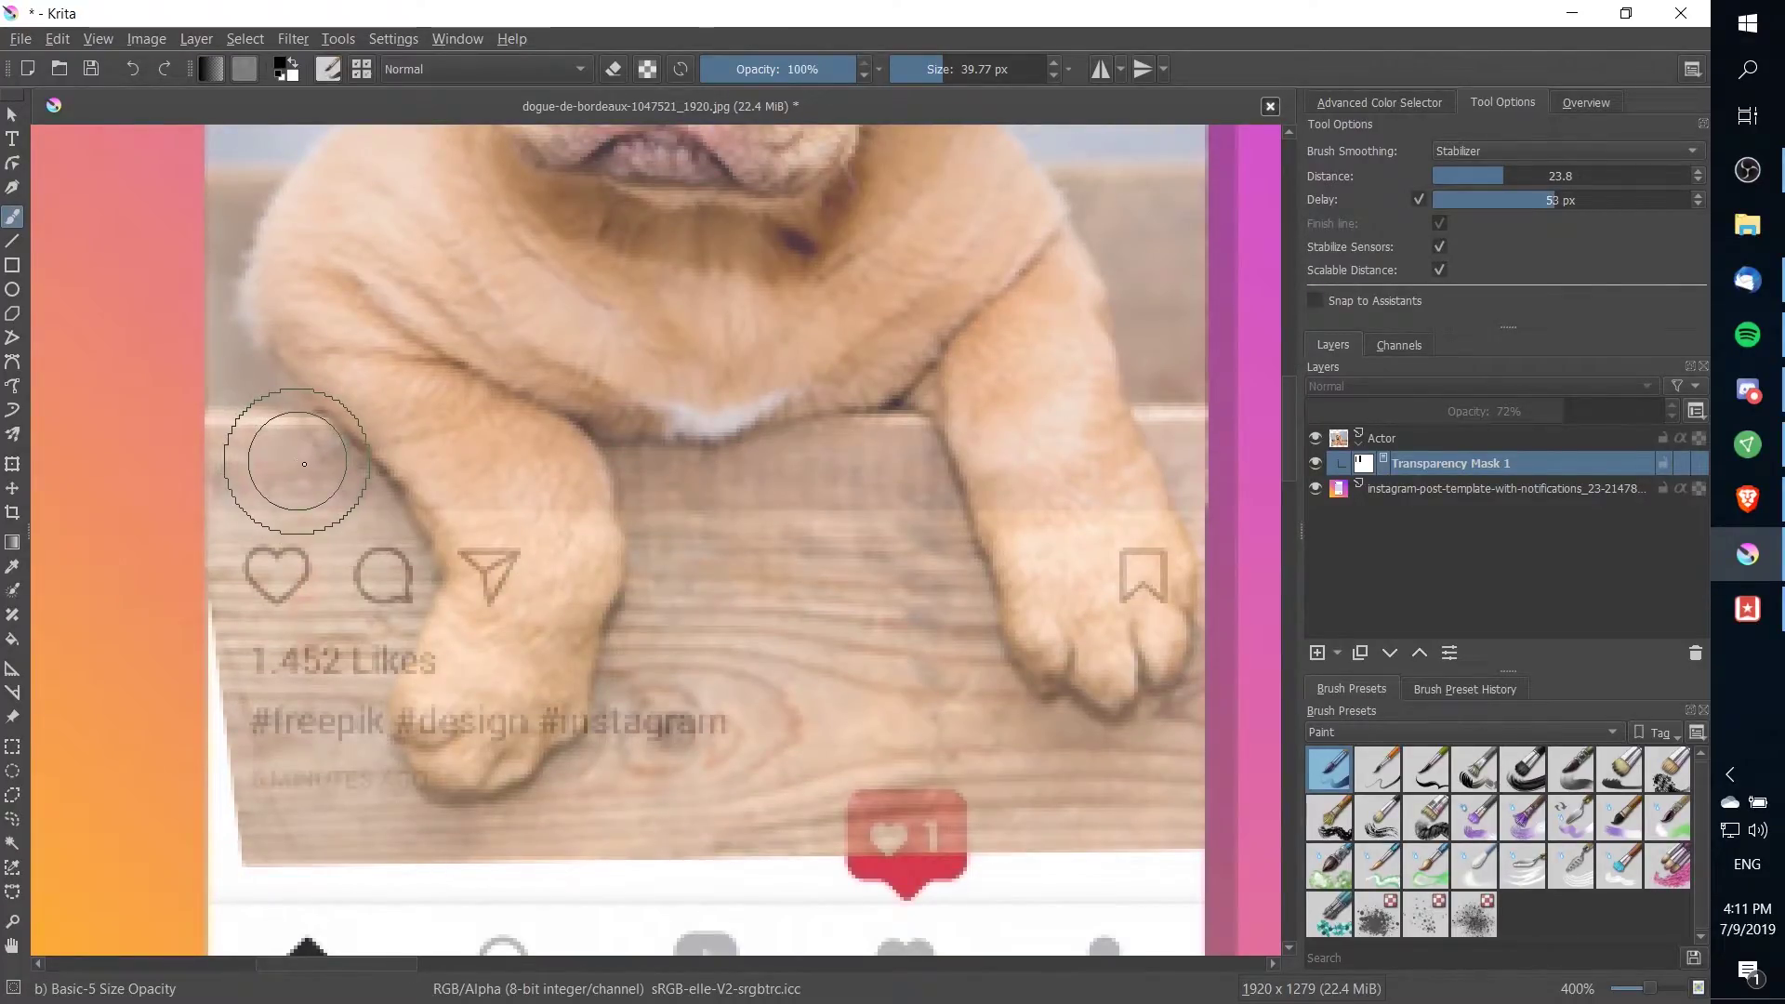
{"action": "mouse_move", "coordinate": [344, 490]}
{"action": "left_mouse_down"}
{"action": "mouse_move", "coordinate": [321, 474]}
{"action": "mouse_move", "coordinate": [389, 571]}
{"action": "mouse_move", "coordinate": [379, 557]}
{"action": "mouse_move", "coordinate": [424, 555]}
{"action": "mouse_move", "coordinate": [363, 555]}
{"action": "left_mouse_up"}
{"action": "scroll", "coordinate": [383, 616], "scroll_direction": "up", "scroll_amount": 2}
{"action": "left_click_drag", "start_coordinate": [383, 615], "coordinate": [415, 561]}
{"action": "left_click_drag", "start_coordinate": [448, 449], "coordinate": [428, 503]}
{"action": "mouse_move", "coordinate": [390, 590]}
{"action": "left_mouse_down"}
{"action": "mouse_move", "coordinate": [466, 484]}
{"action": "mouse_move", "coordinate": [360, 802]}
{"action": "left_mouse_up"}
{"action": "scroll", "coordinate": [360, 801], "scroll_direction": "down", "scroll_amount": 4}
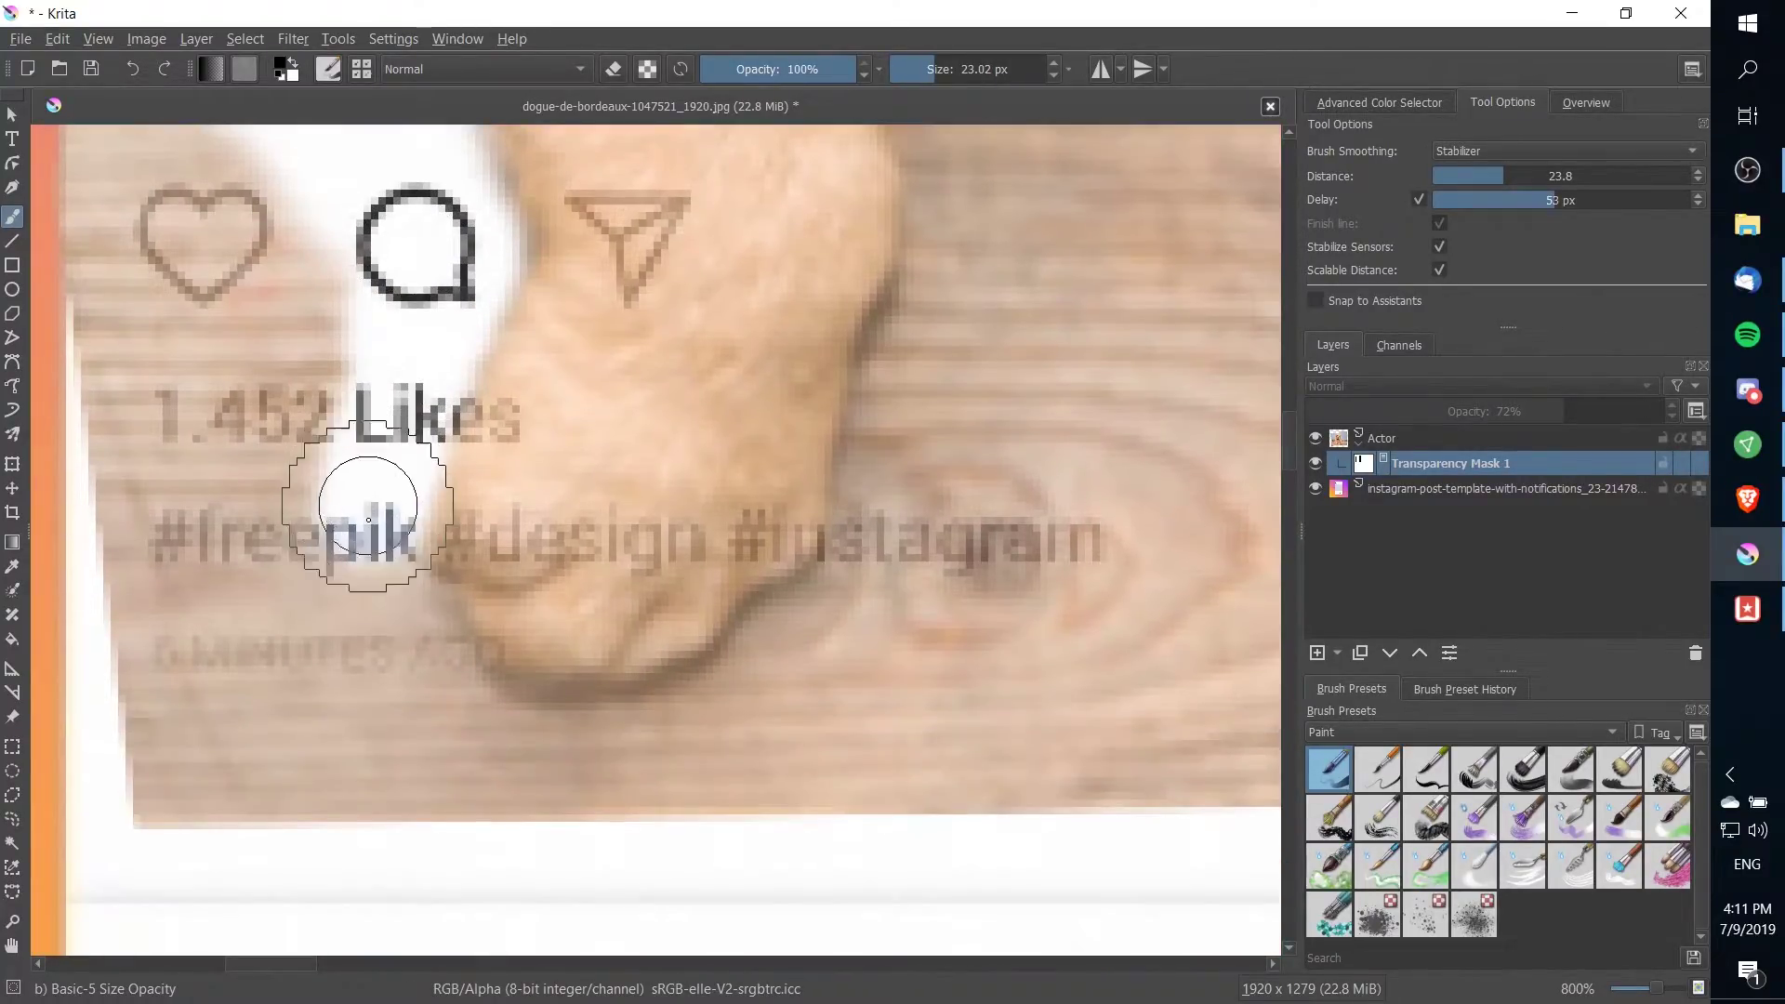
- Mask out the wood beneath that paw and up the leg's inner side, following the fur's outline
{"action": "mouse_move", "coordinate": [366, 511]}
{"action": "left_mouse_down"}
{"action": "mouse_move", "coordinate": [415, 686]}
{"action": "mouse_move", "coordinate": [422, 664]}
{"action": "mouse_move", "coordinate": [468, 725]}
{"action": "mouse_move", "coordinate": [630, 737]}
{"action": "left_mouse_up"}
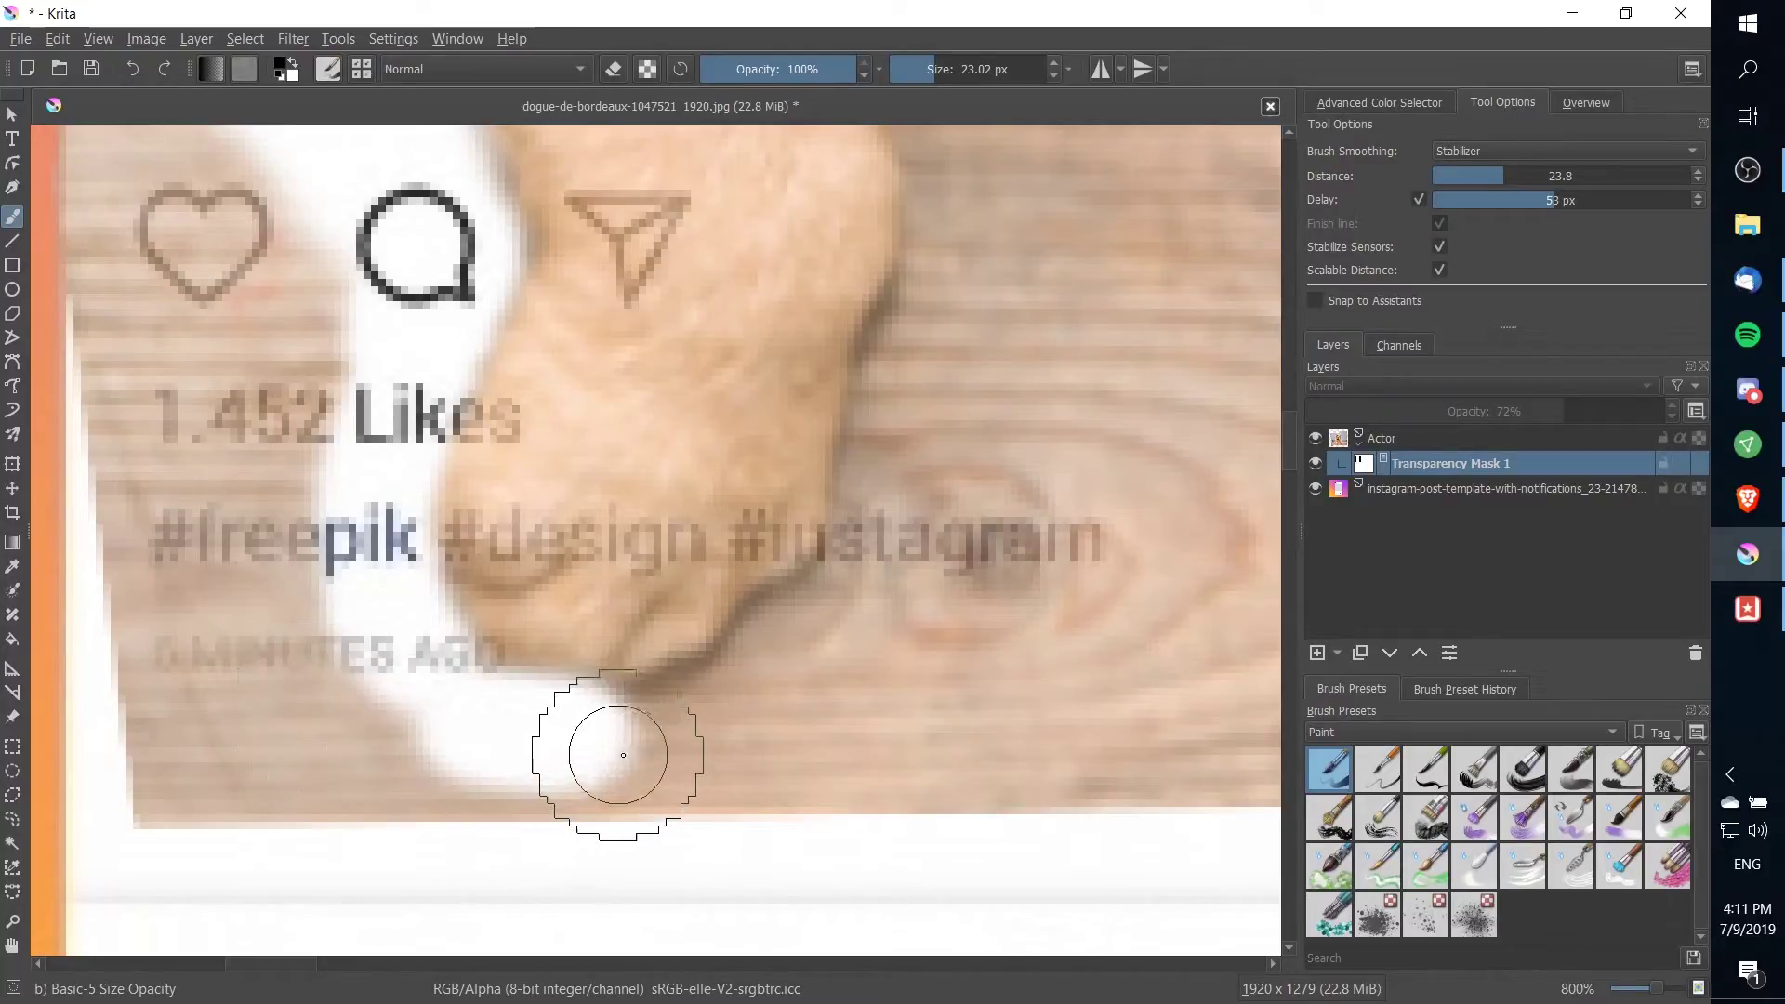
{"action": "mouse_move", "coordinate": [617, 757]}
{"action": "left_mouse_down"}
{"action": "mouse_move", "coordinate": [740, 690]}
{"action": "mouse_move", "coordinate": [733, 716]}
{"action": "mouse_move", "coordinate": [813, 634]}
{"action": "left_mouse_up"}
{"action": "left_click_drag", "start_coordinate": [712, 334], "coordinate": [544, 402]}
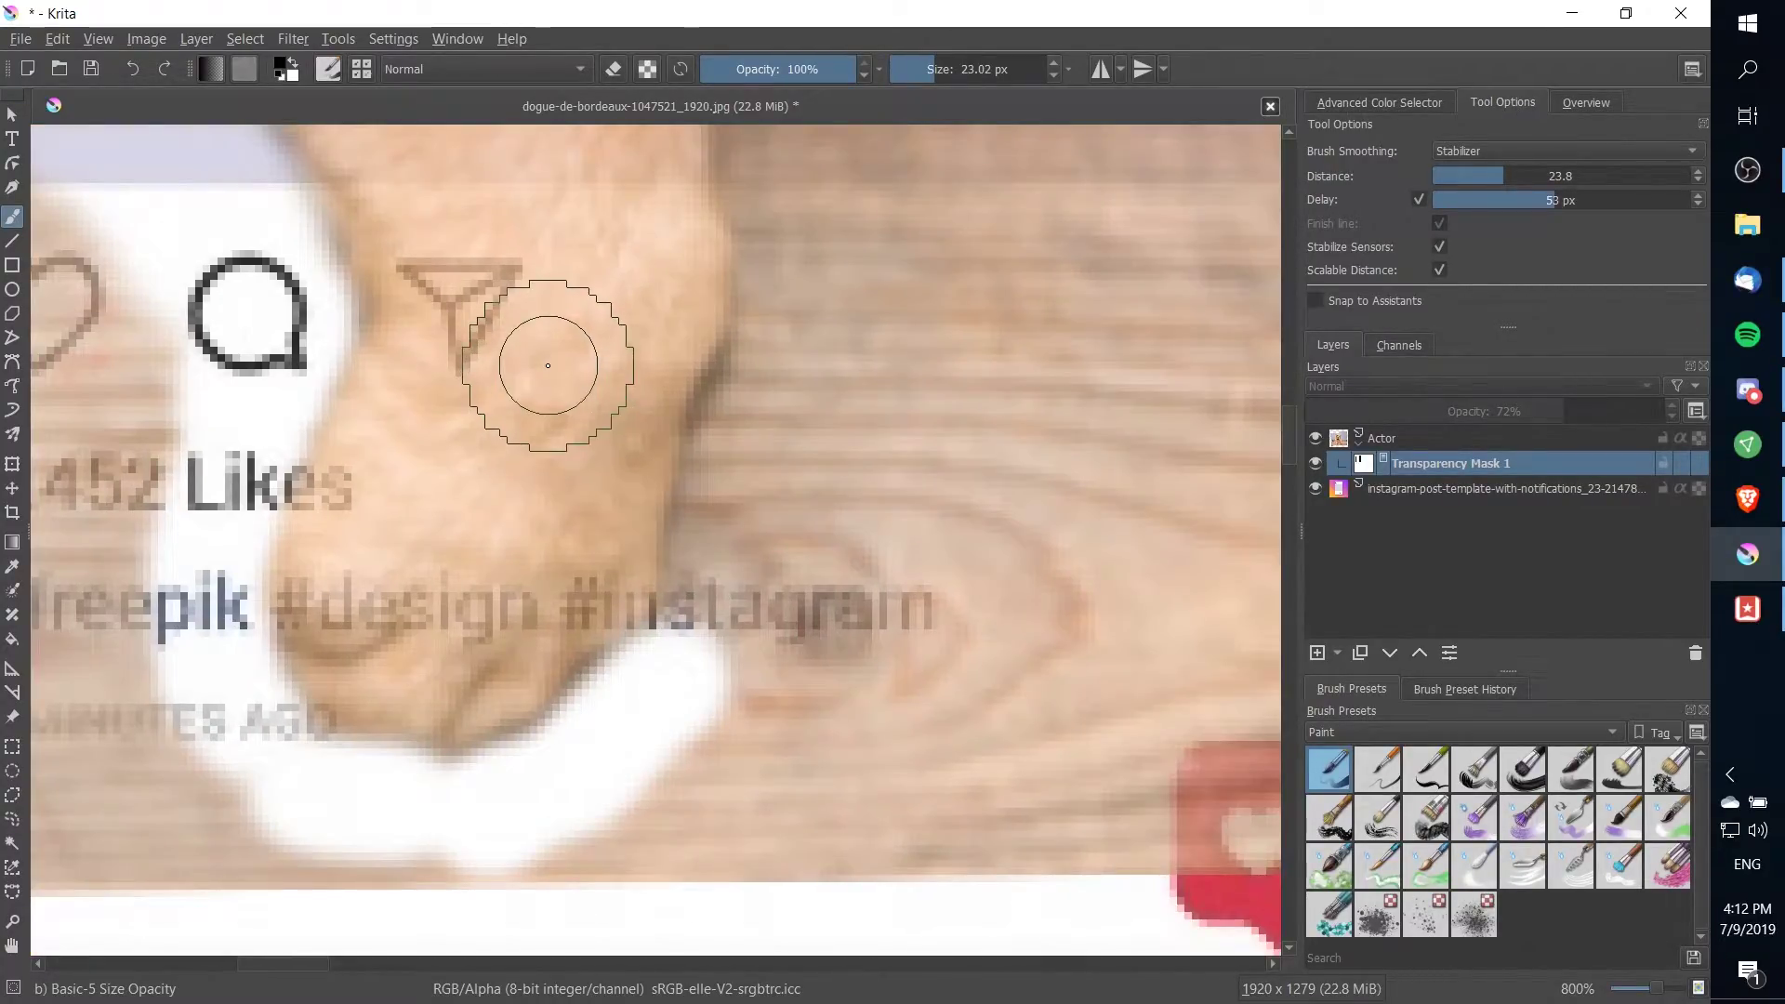
{"action": "left_click", "coordinate": [291, 73]}
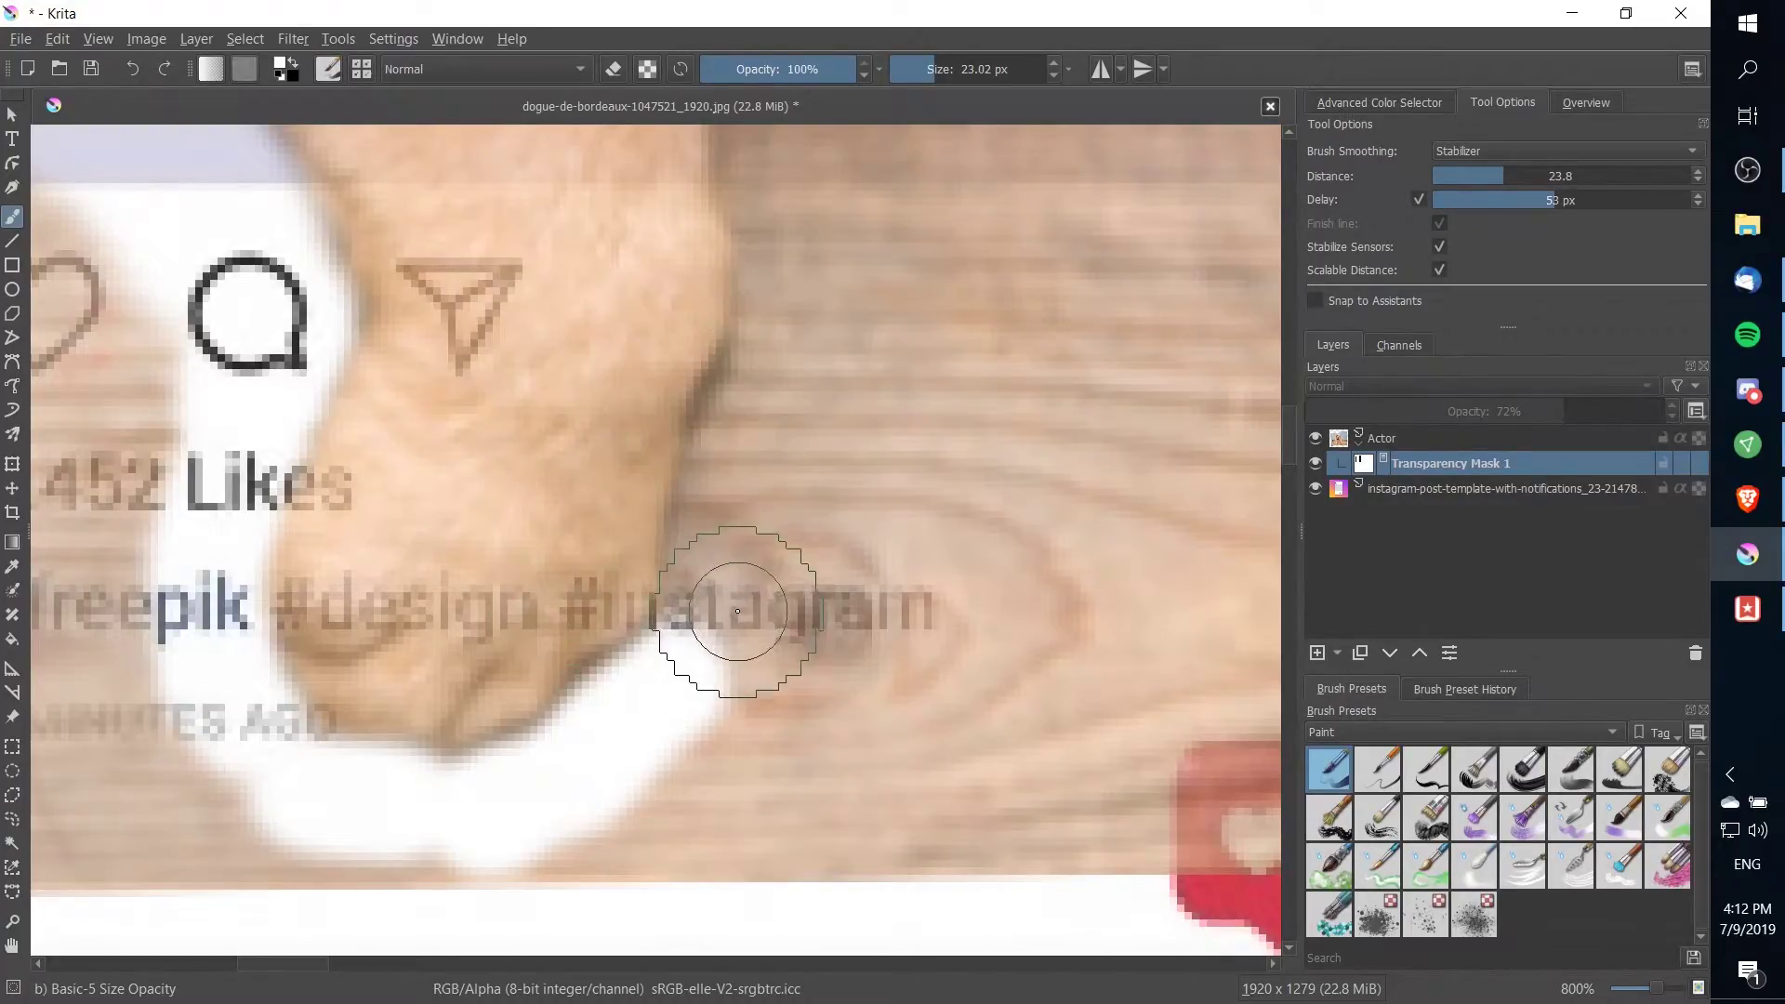
{"action": "mouse_move", "coordinate": [710, 638]}
{"action": "left_mouse_down"}
{"action": "mouse_move", "coordinate": [749, 478]}
{"action": "mouse_move", "coordinate": [823, 334]}
{"action": "left_mouse_up"}
{"action": "mouse_move", "coordinate": [824, 334]}
{"action": "left_mouse_down"}
{"action": "mouse_move", "coordinate": [663, 682]}
{"action": "mouse_move", "coordinate": [685, 516]}
{"action": "left_mouse_up"}
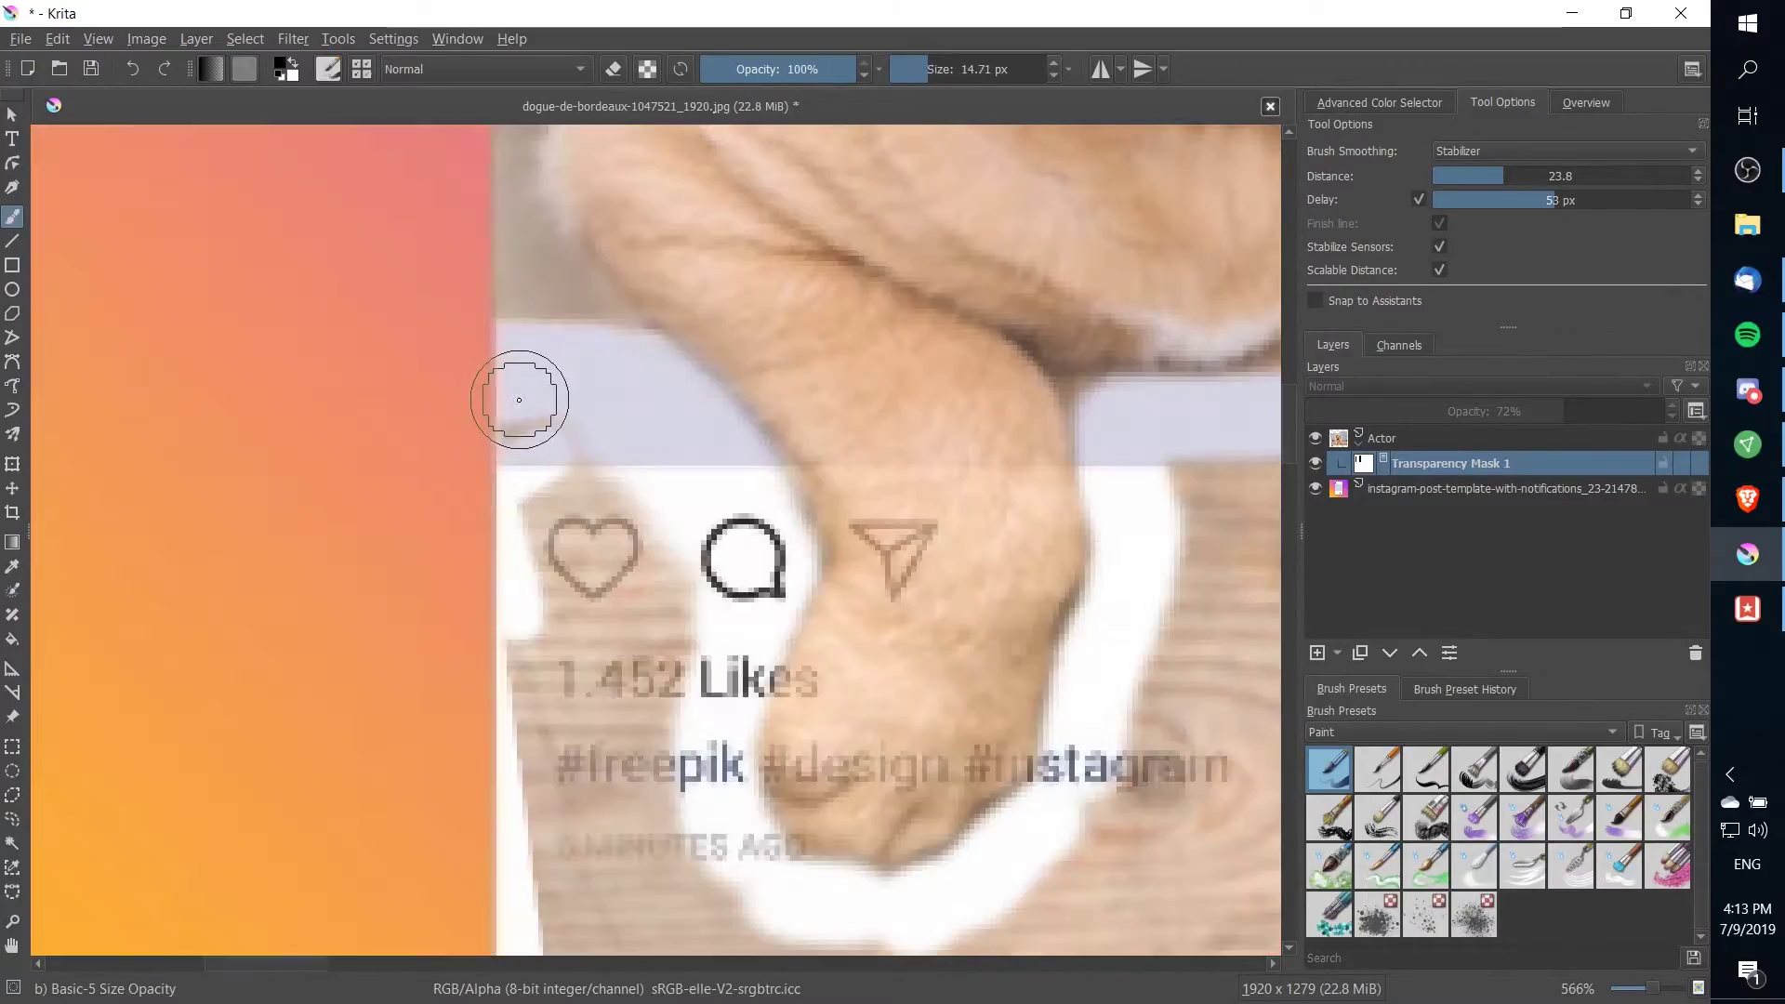
- Paint black over the remaining wood between the phone's edge and the masked foreleg, around the heart icon and caption
{"action": "left_click_drag", "start_coordinate": [519, 409], "coordinate": [514, 641]}
{"action": "mouse_move", "coordinate": [594, 449]}
{"action": "left_mouse_down"}
{"action": "mouse_move", "coordinate": [615, 684]}
{"action": "mouse_move", "coordinate": [577, 447]}
{"action": "mouse_move", "coordinate": [574, 739]}
{"action": "left_mouse_up"}
{"action": "left_click_drag", "start_coordinate": [590, 734], "coordinate": [465, 456]}
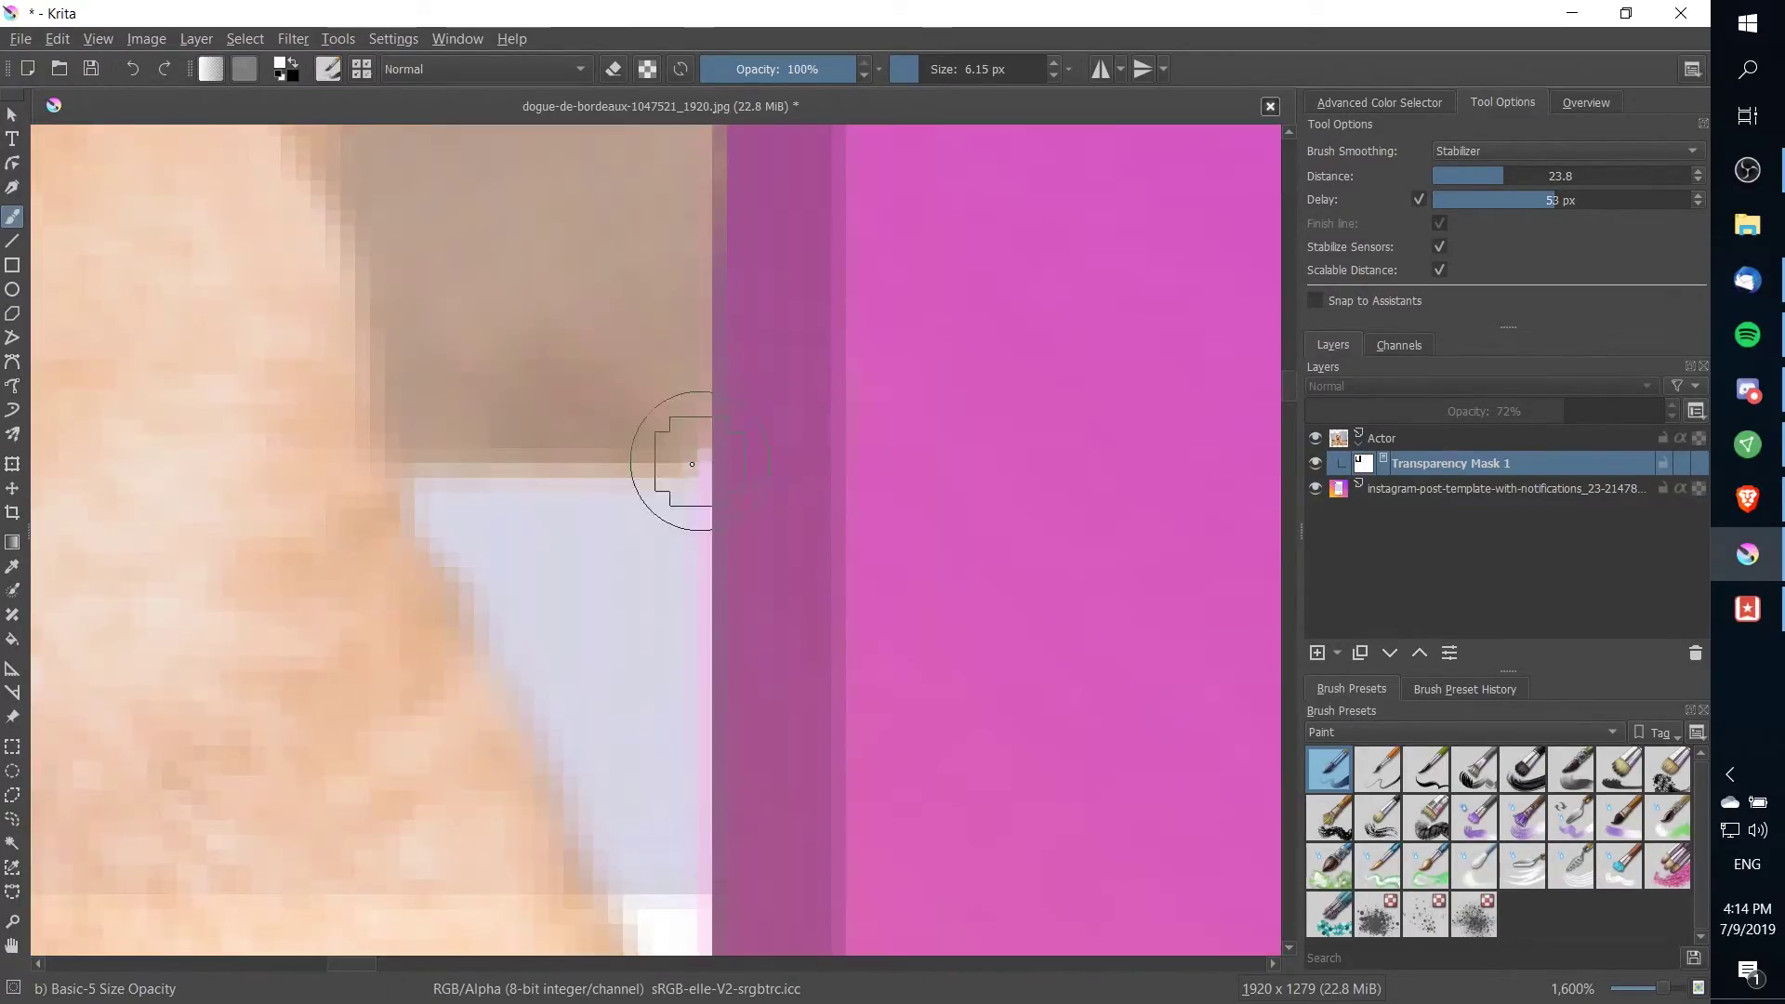
- Paint white on the mask with the hard 6.15 px brush to restore the photo's missing corner beside the phone's shadow, then switch back to black
{"action": "scroll", "coordinate": [690, 458], "scroll_direction": "up", "scroll_amount": 1}
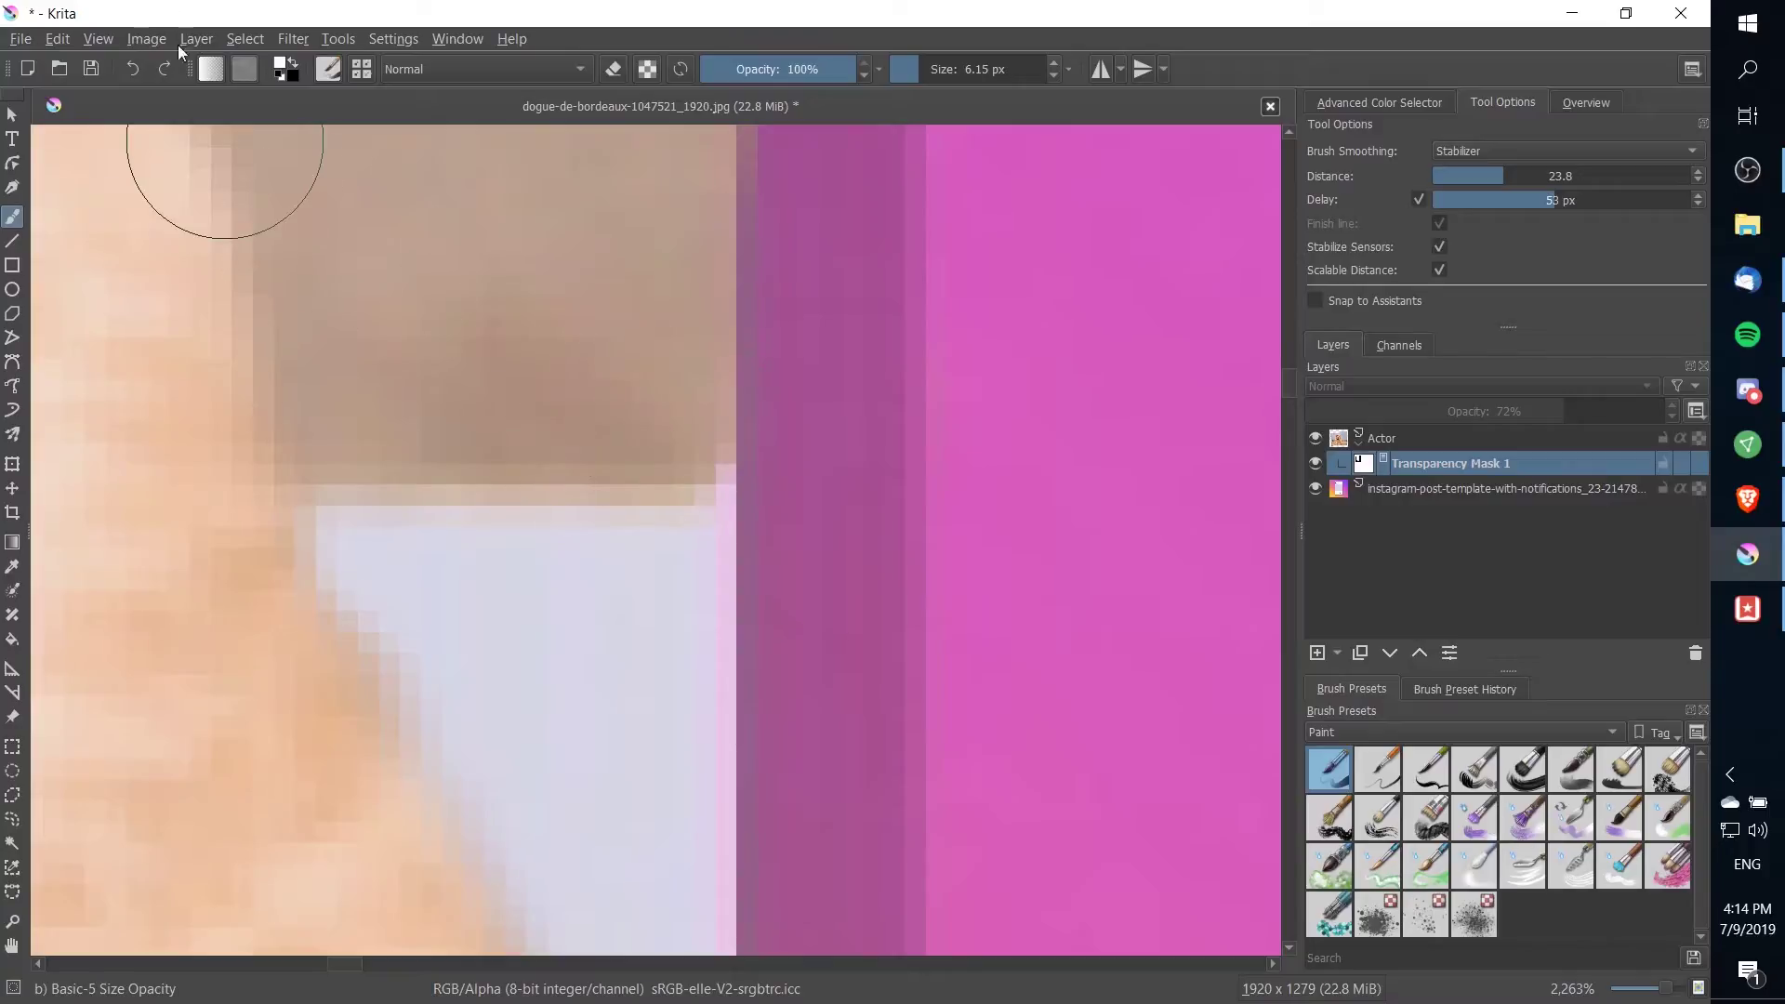
{"action": "left_click", "coordinate": [328, 68]}
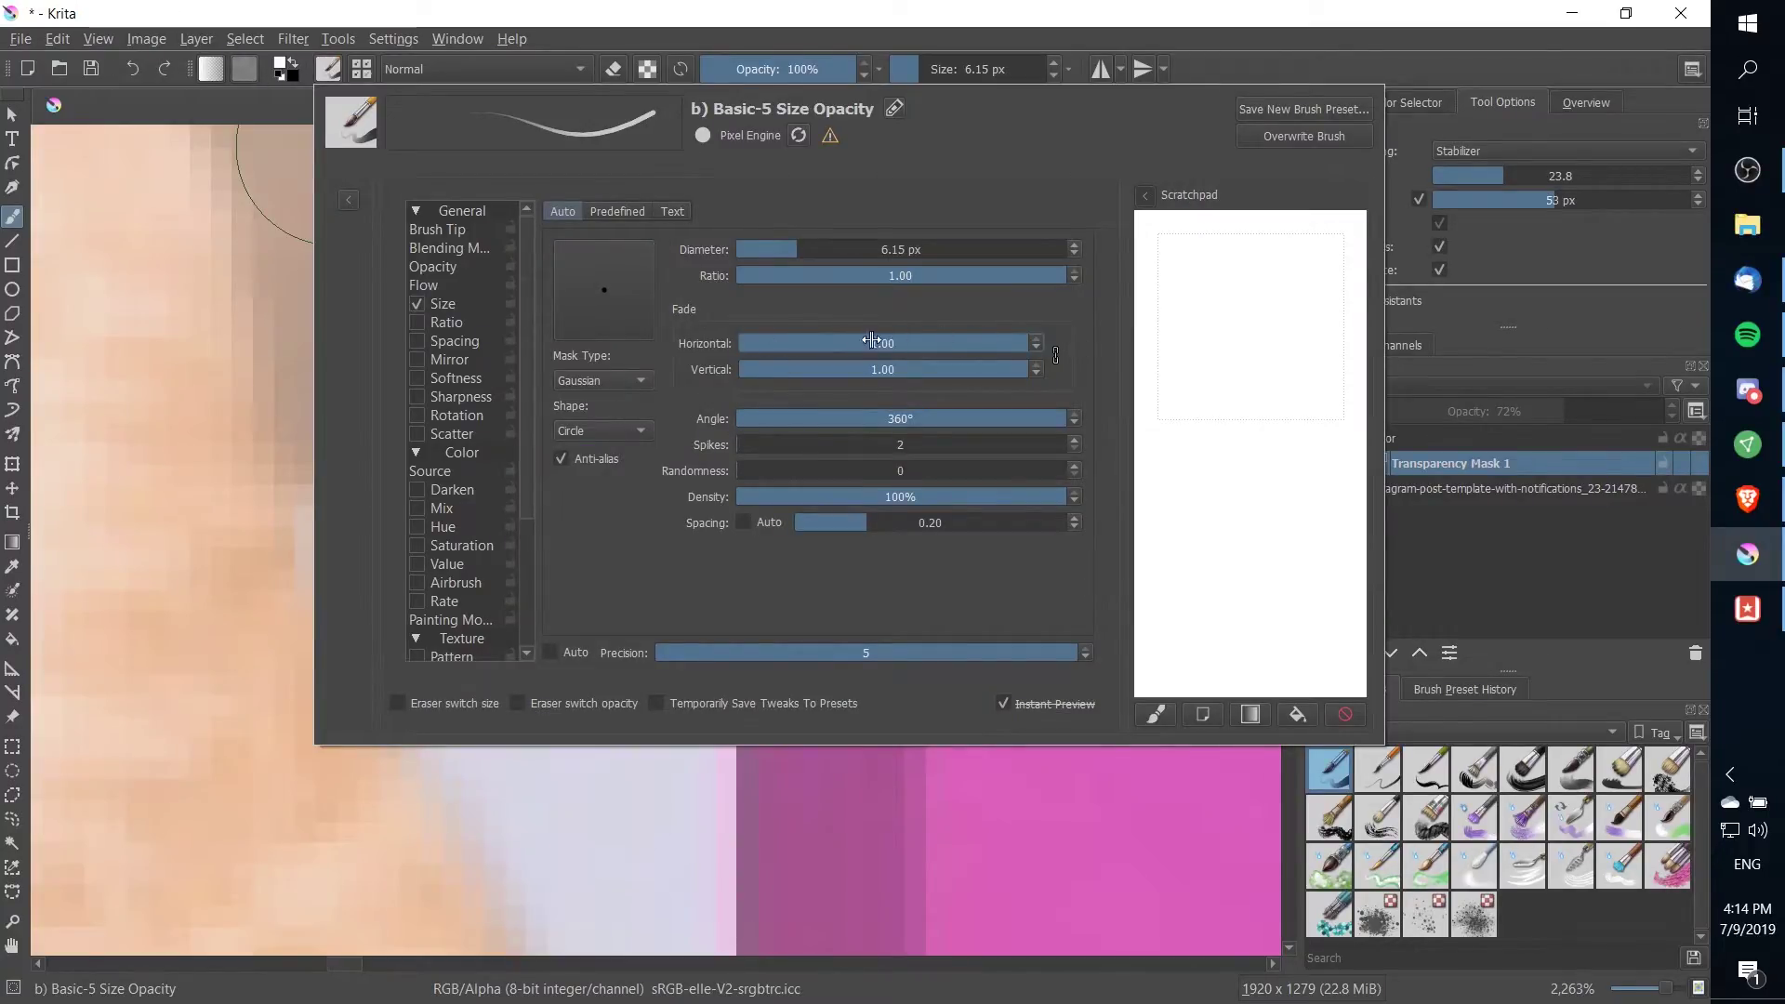
{"action": "left_click", "coordinate": [186, 186]}
{"action": "left_click", "coordinate": [692, 444]}
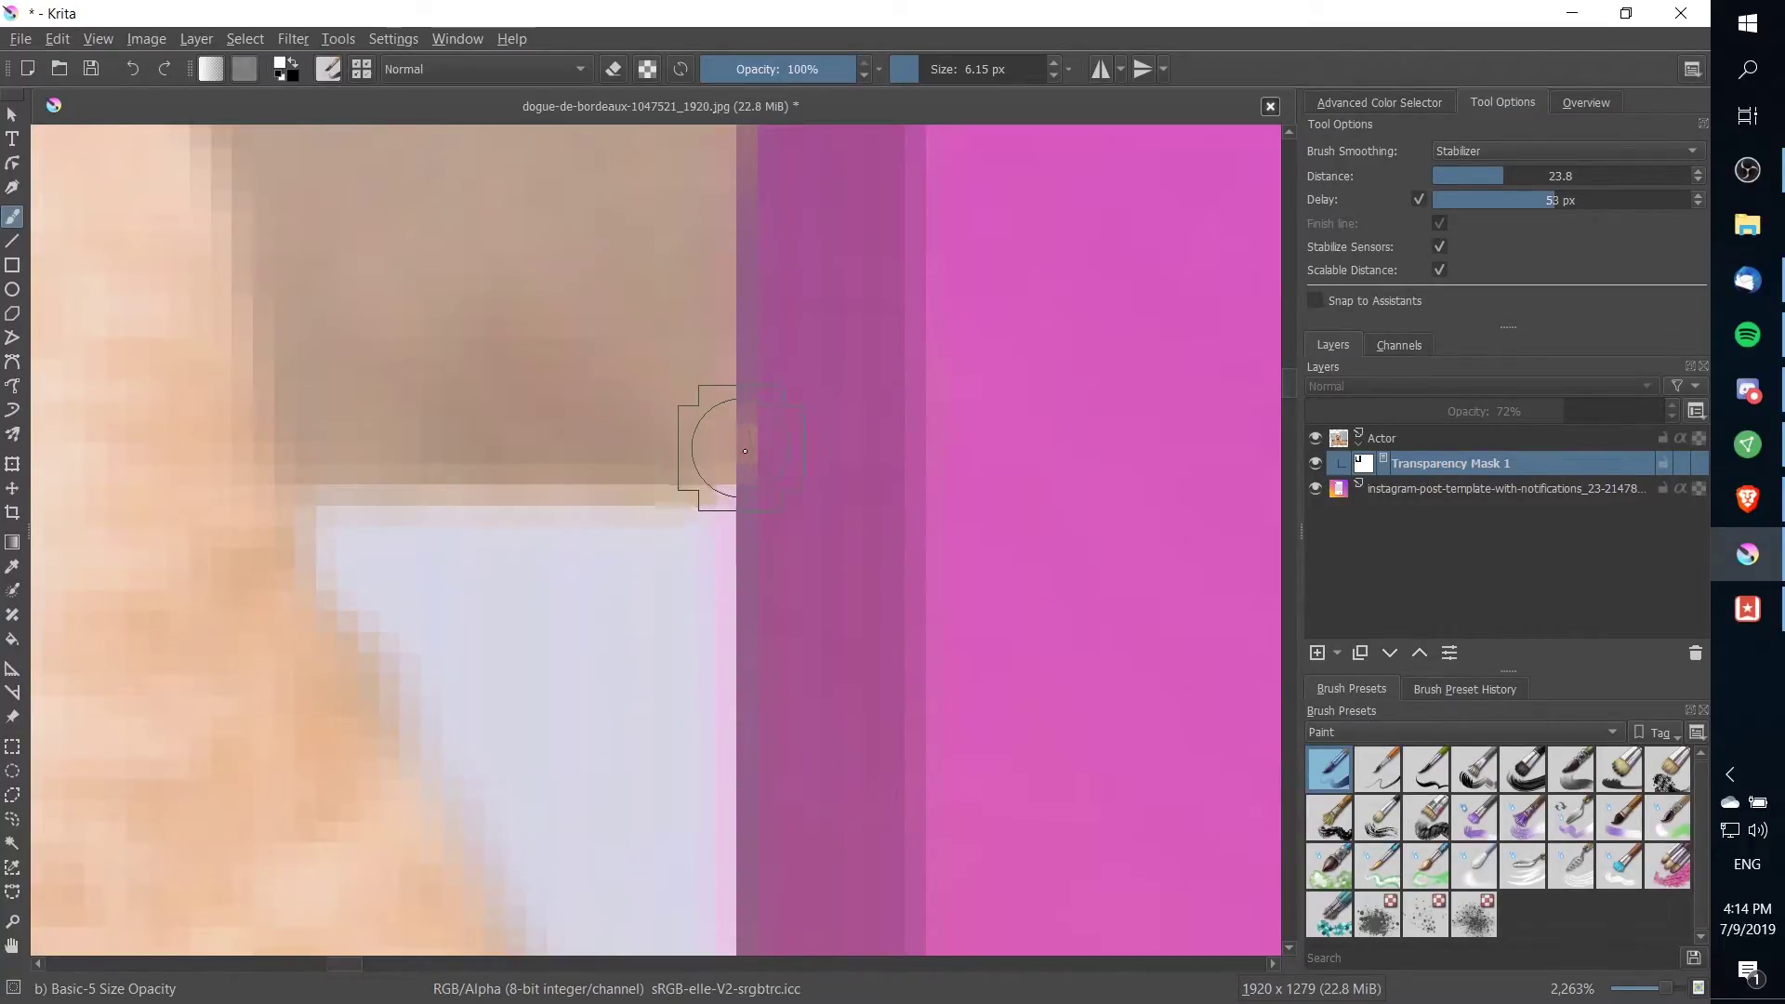
{"action": "key", "text": "x"}
{"action": "scroll", "coordinate": [776, 459], "scroll_direction": "down", "scroll_amount": 8}
{"action": "scroll", "coordinate": [355, 465], "scroll_direction": "up", "scroll_amount": 1}
{"action": "left_click_drag", "start_coordinate": [355, 465], "coordinate": [539, 396]}
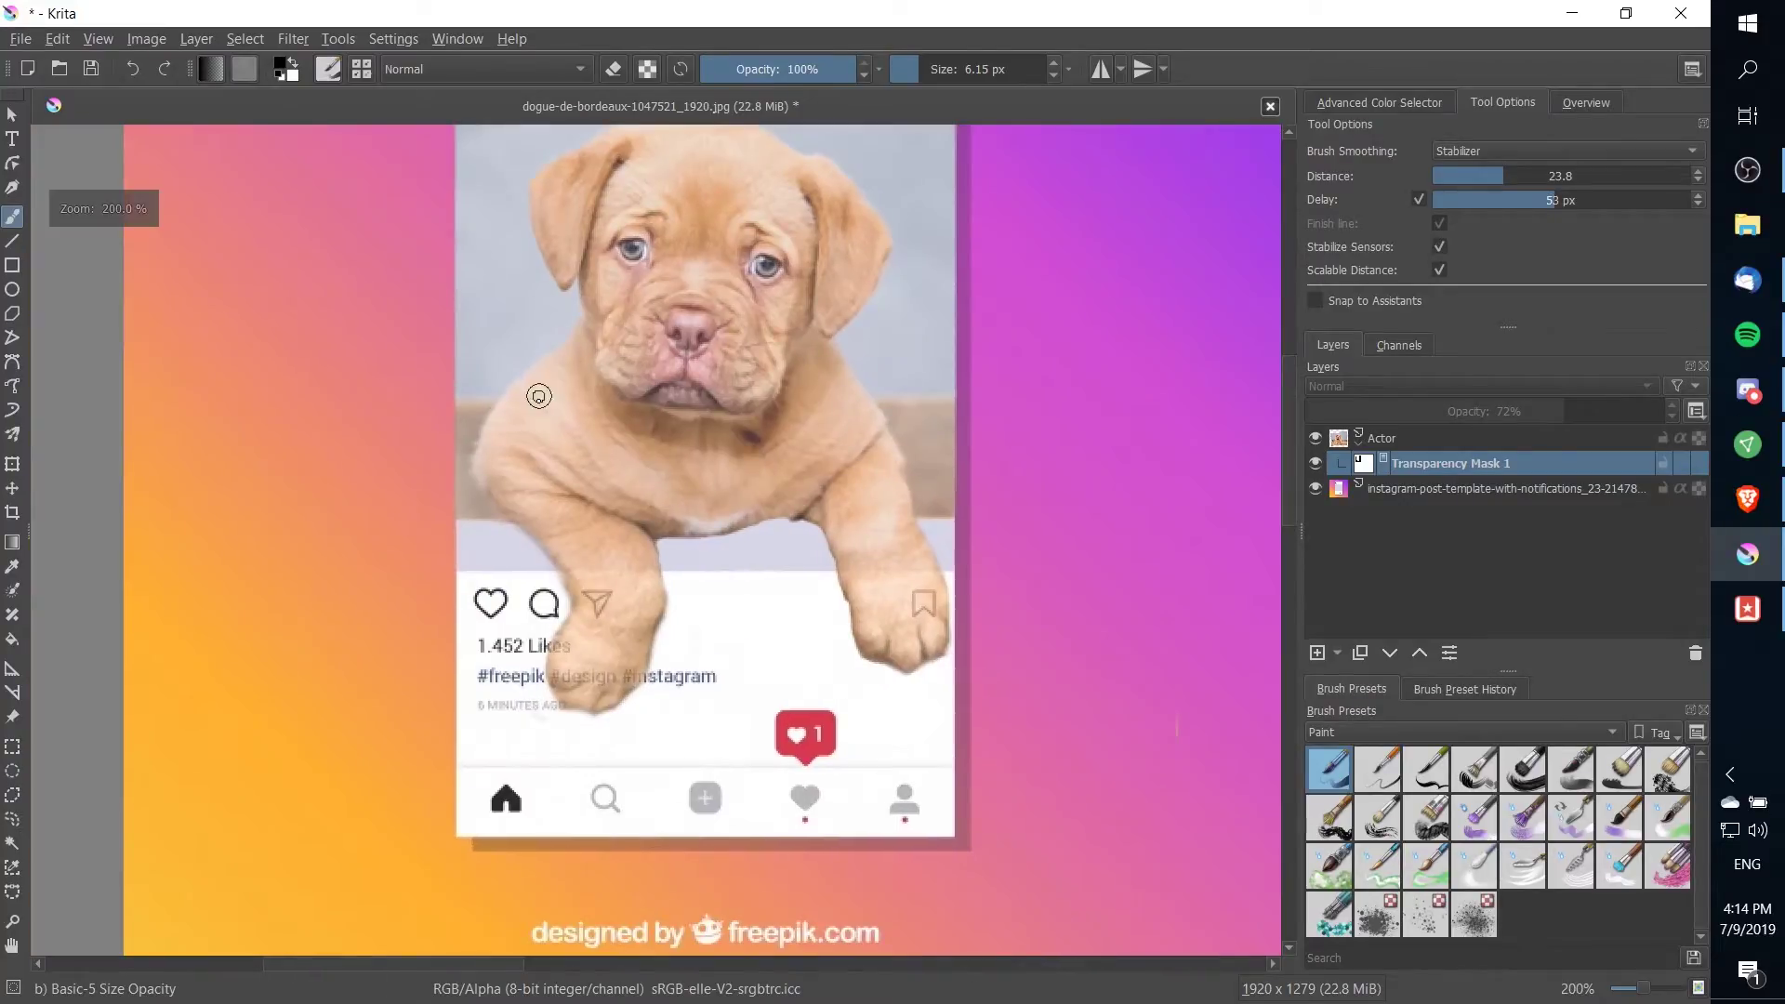
- Raise the Actor layer's opacity to 100%
{"action": "left_click", "coordinate": [1408, 437]}
{"action": "left_click_drag", "start_coordinate": [1551, 418], "coordinate": [1689, 415]}
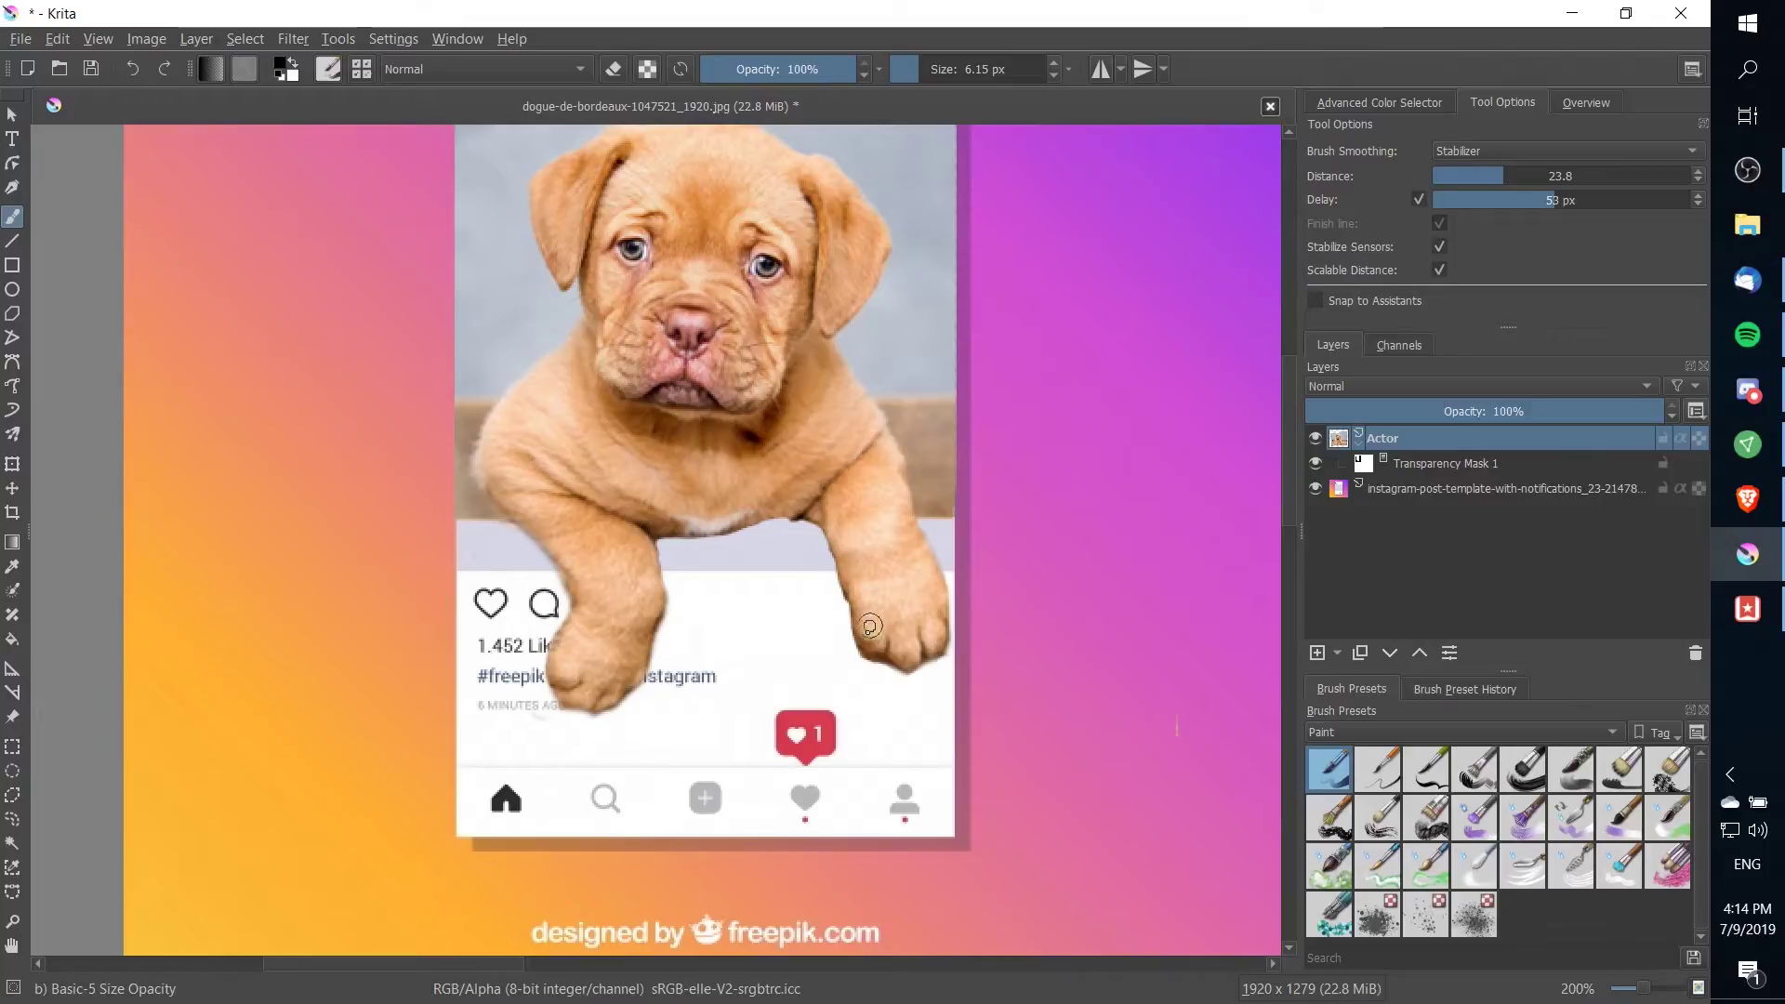
{"action": "scroll", "coordinate": [883, 589], "scroll_direction": "up", "scroll_amount": 1}
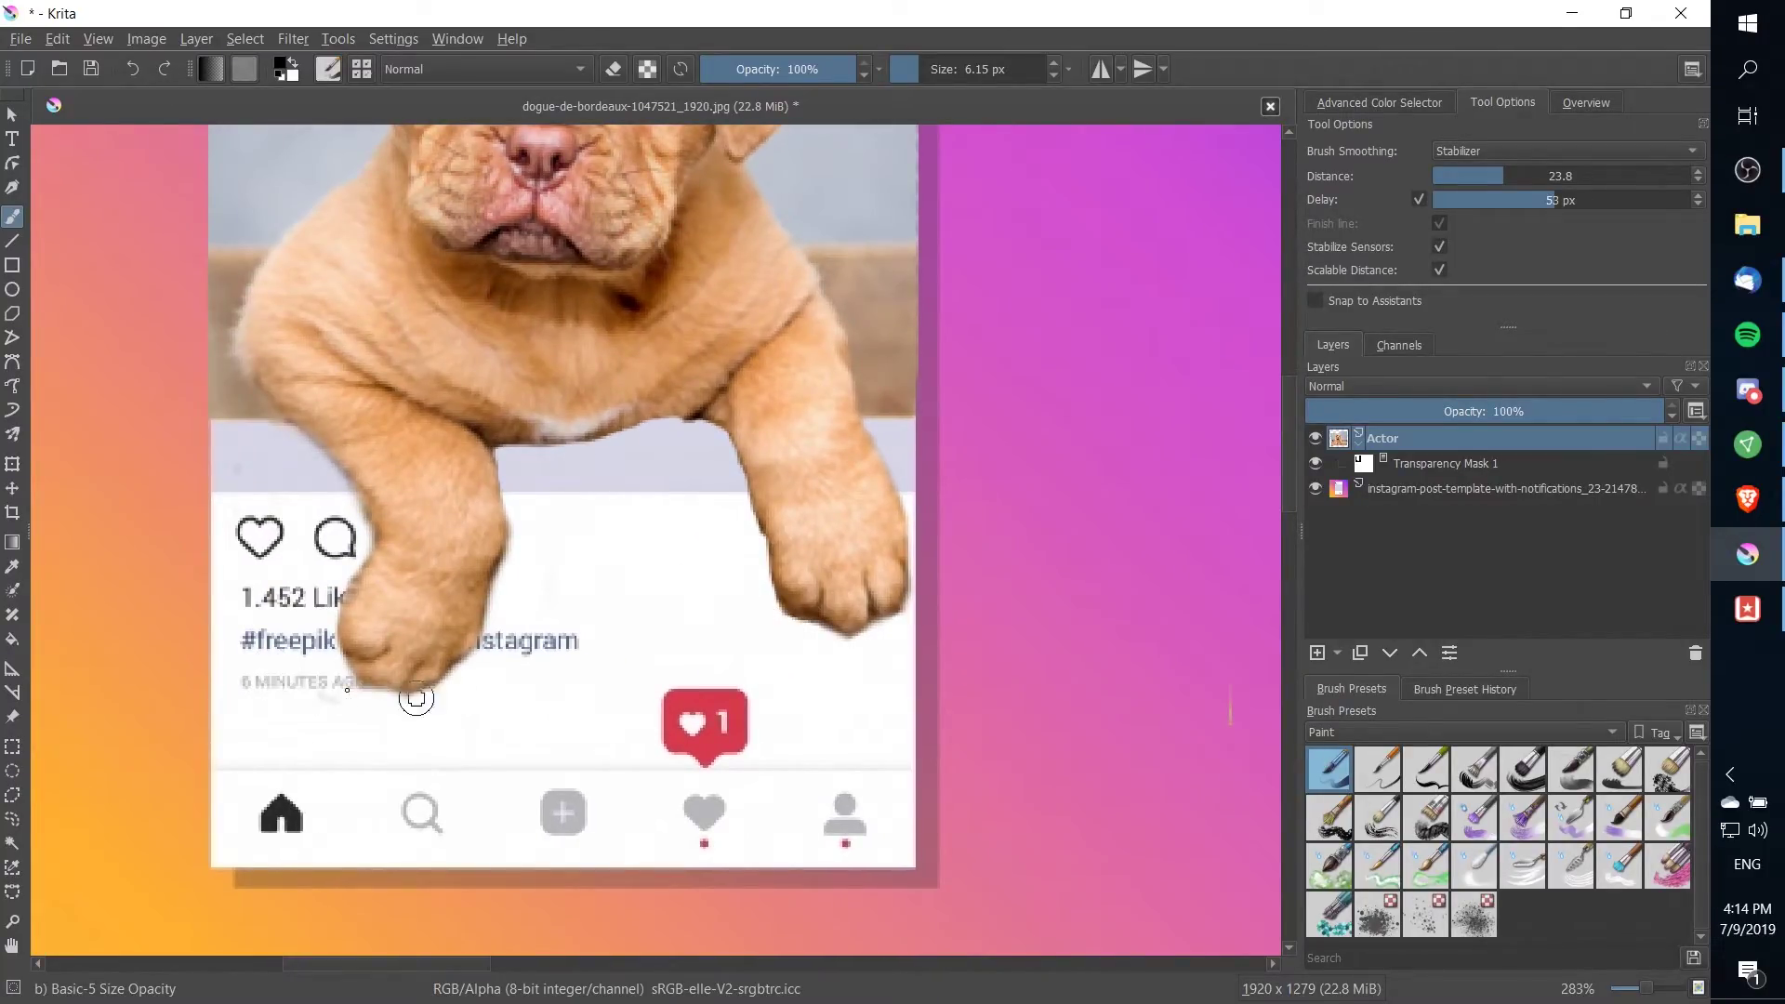
{"action": "scroll", "coordinate": [362, 642], "scroll_direction": "up", "scroll_amount": 1}
{"action": "scroll", "coordinate": [230, 547], "scroll_direction": "left", "scroll_amount": 3}
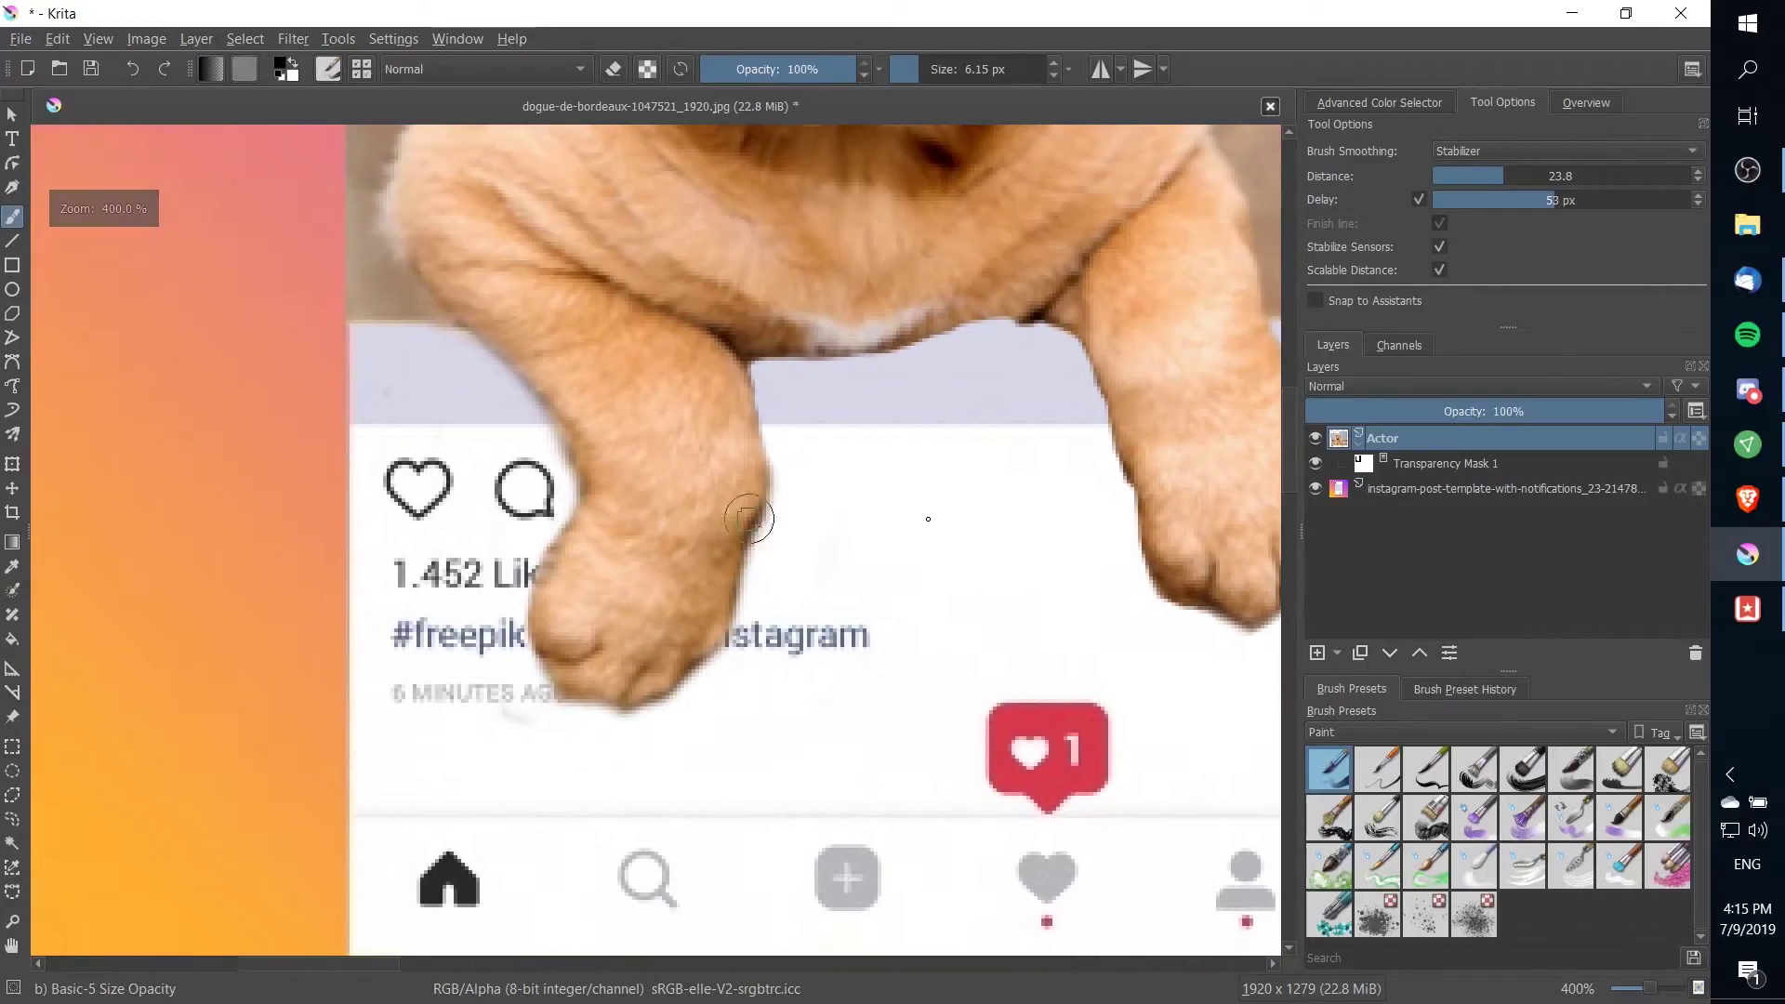
- Select the transparency mask and clean up the paw's edge and stray remnants near the caption text
{"action": "left_click", "coordinate": [1446, 463]}
{"action": "scroll", "coordinate": [556, 664], "scroll_direction": "up", "scroll_amount": 1}
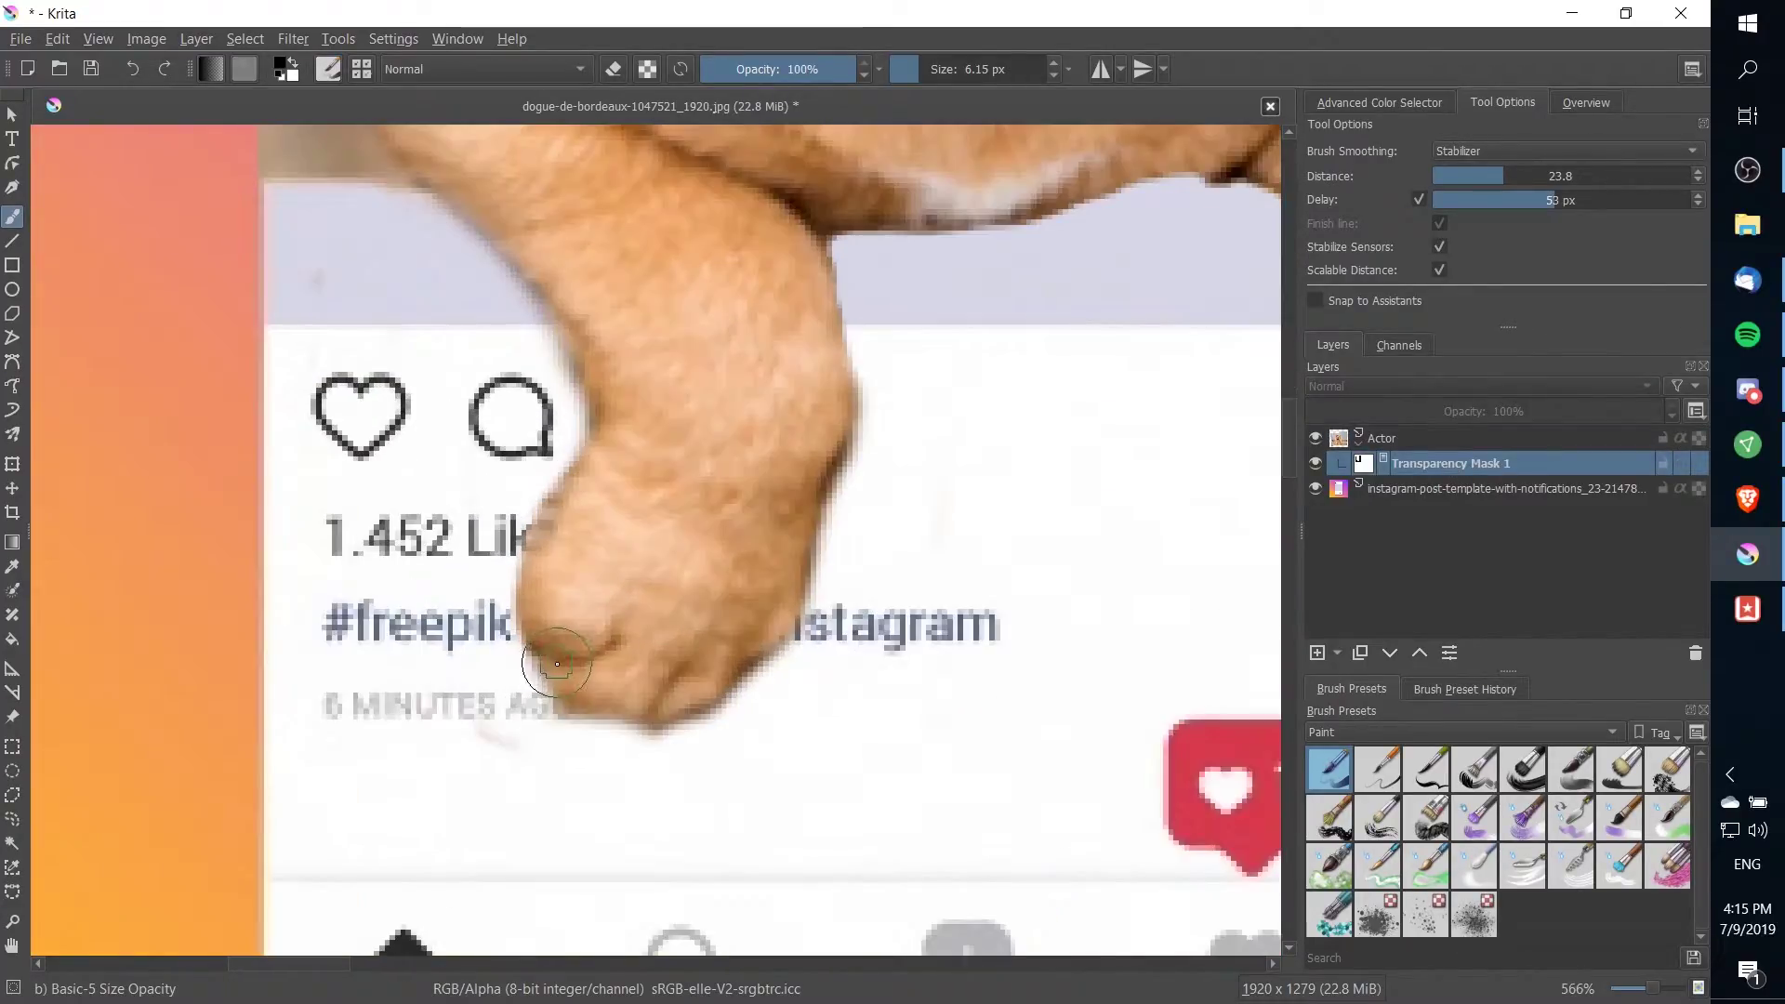
{"action": "left_click_drag", "start_coordinate": [556, 665], "coordinate": [301, 581]}
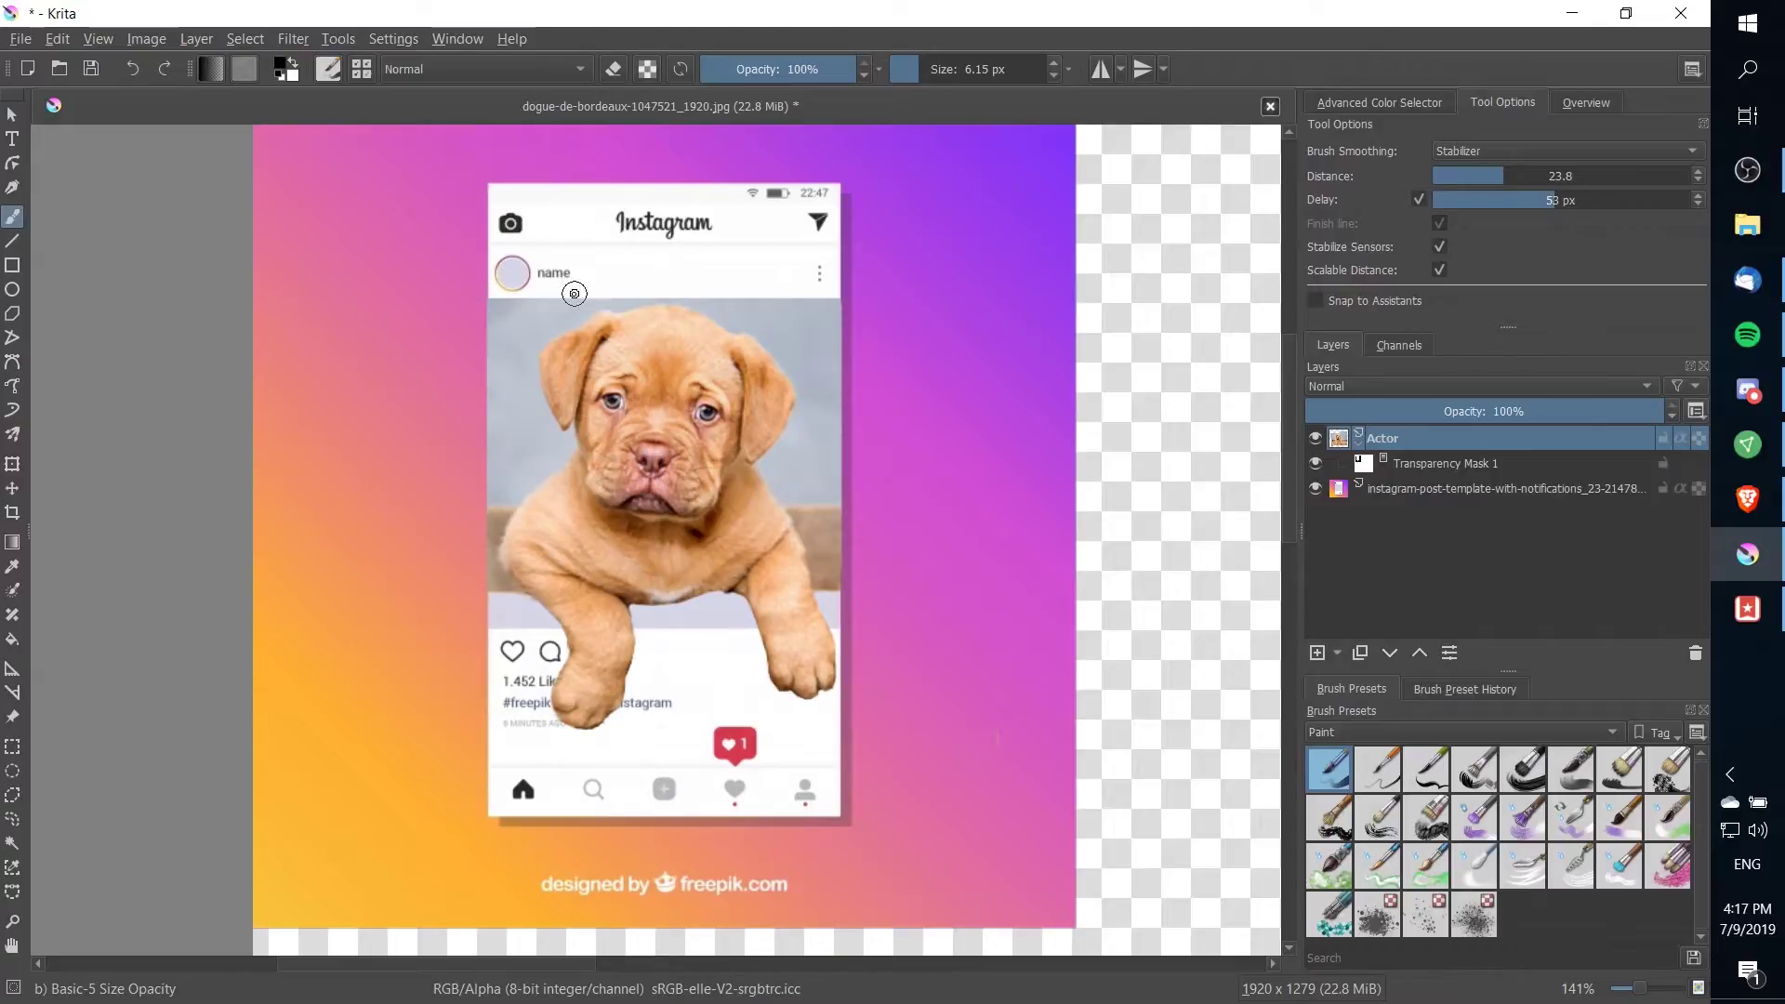
- Select the whole phone mockup with a rectangular selection of 268 × 482 px and trim the image to it
{"action": "scroll", "coordinate": [381, 335], "scroll_direction": "up", "scroll_amount": 1}
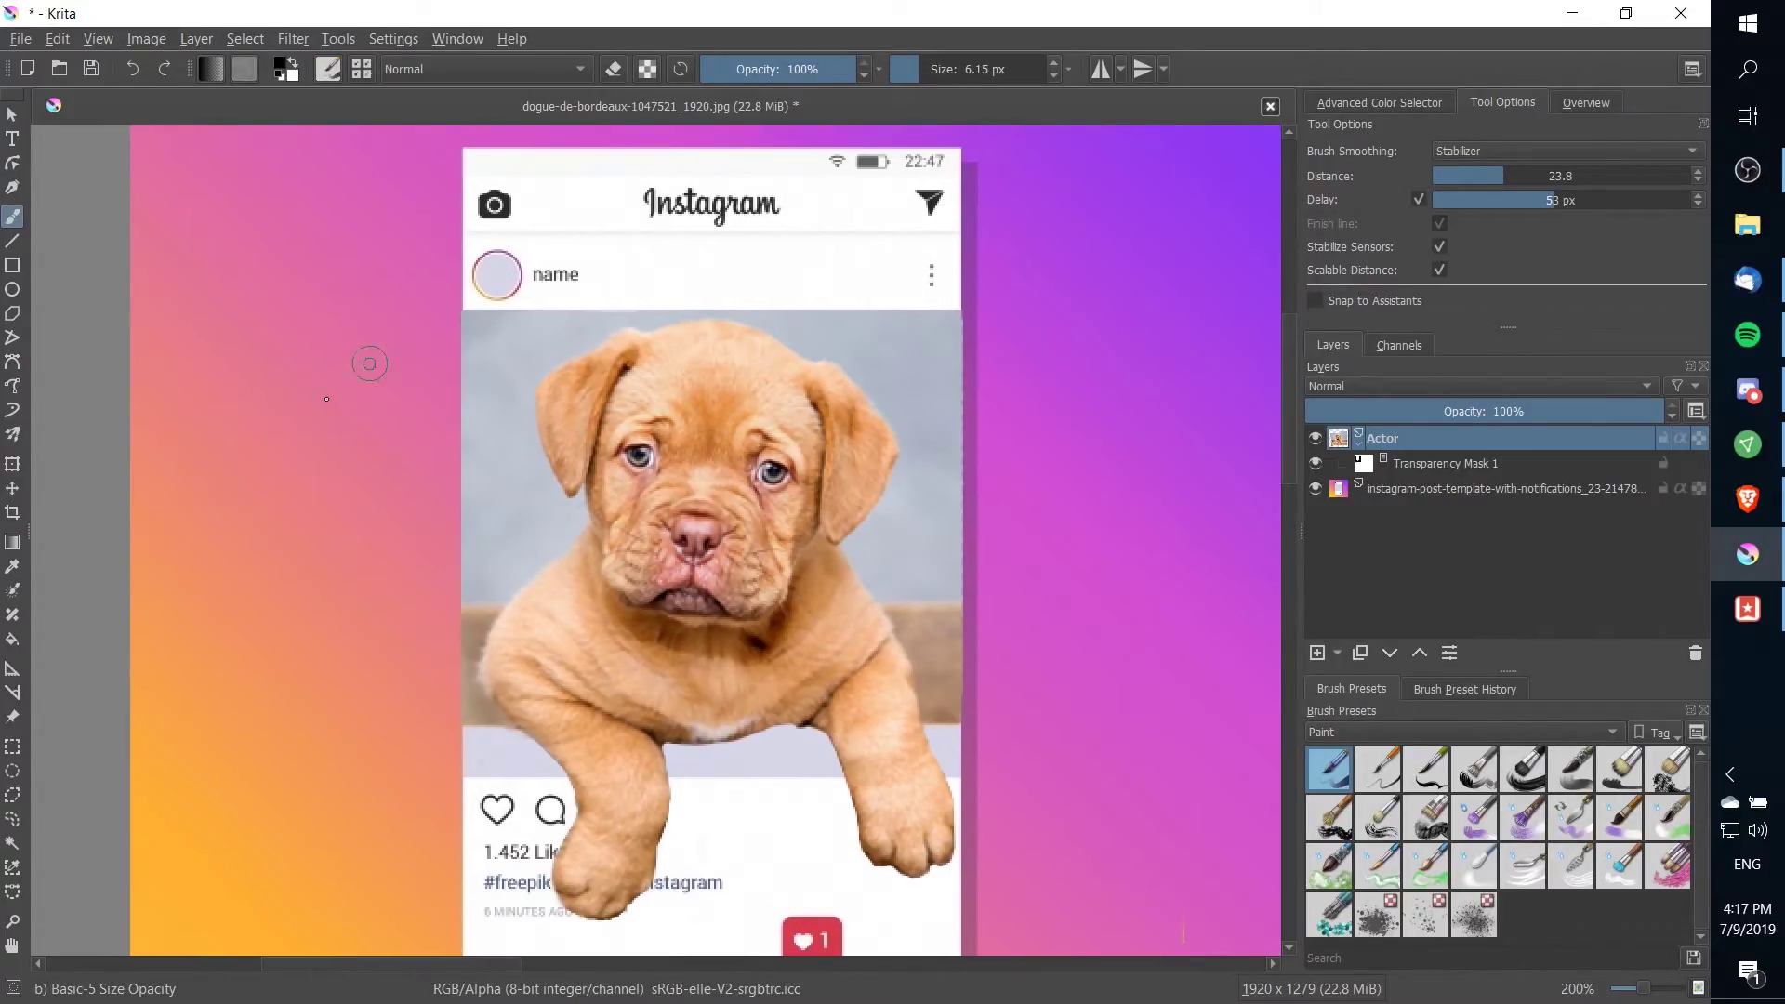
{"action": "left_click", "coordinate": [11, 748]}
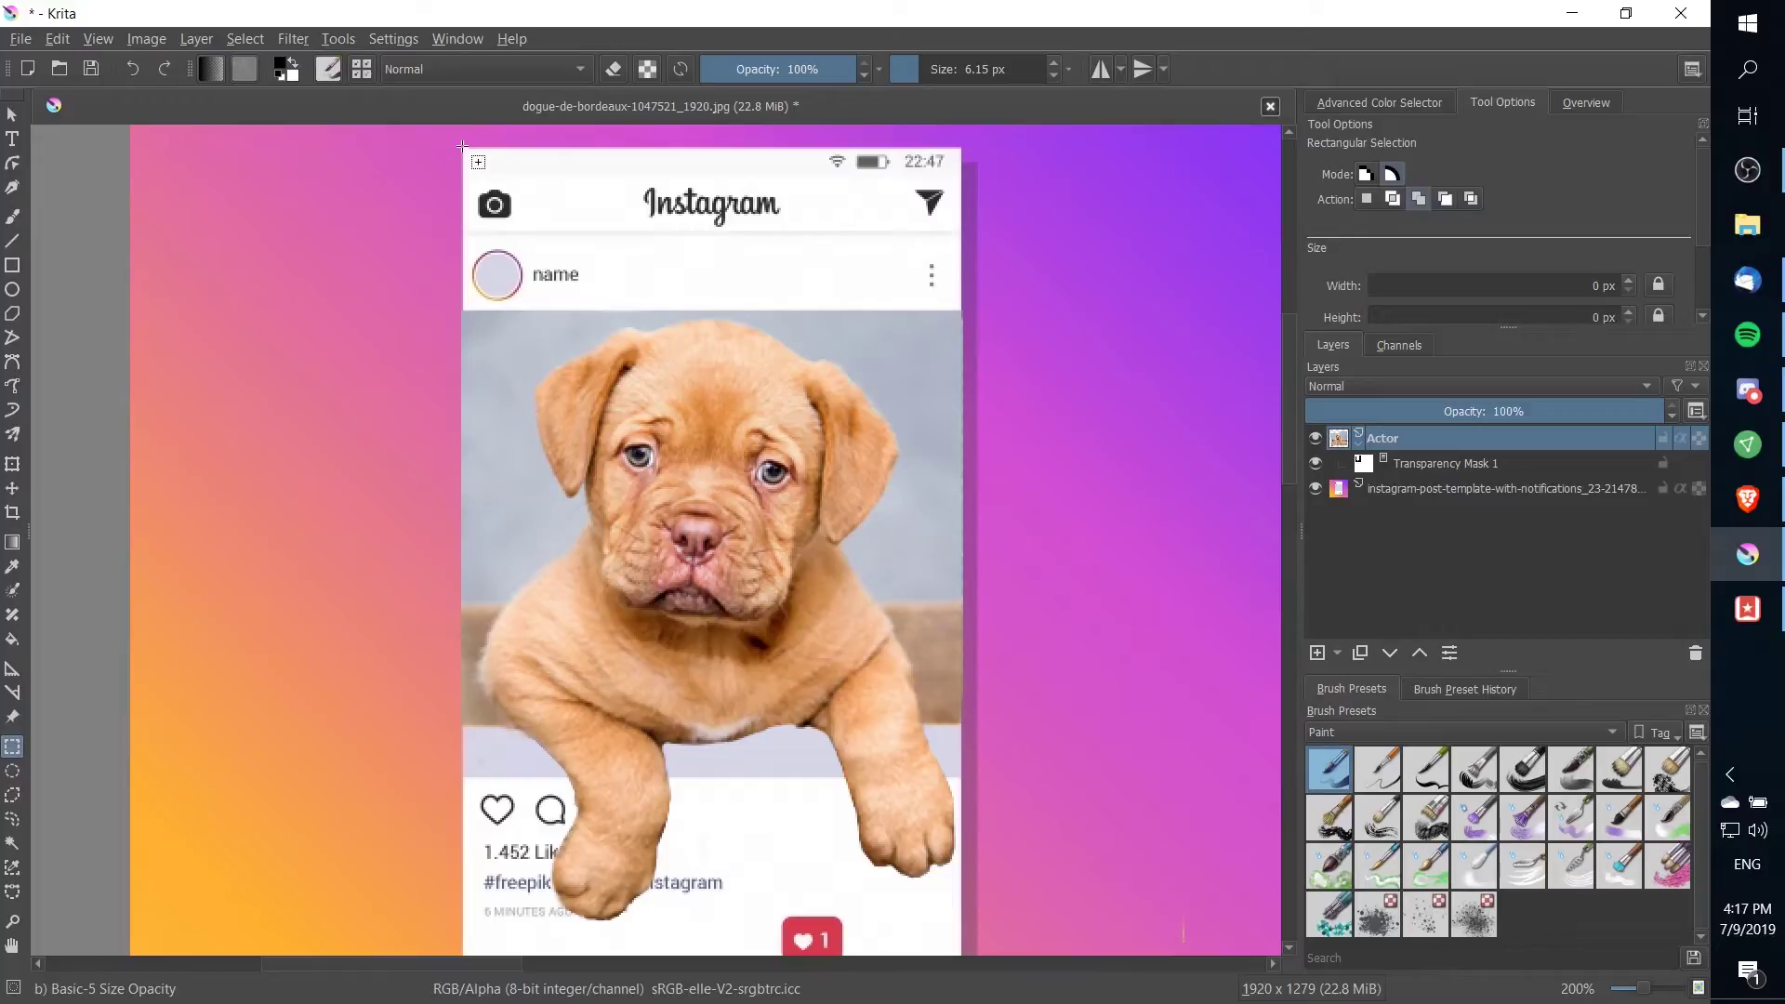
{"action": "left_click_drag", "start_coordinate": [463, 146], "coordinate": [961, 790]}
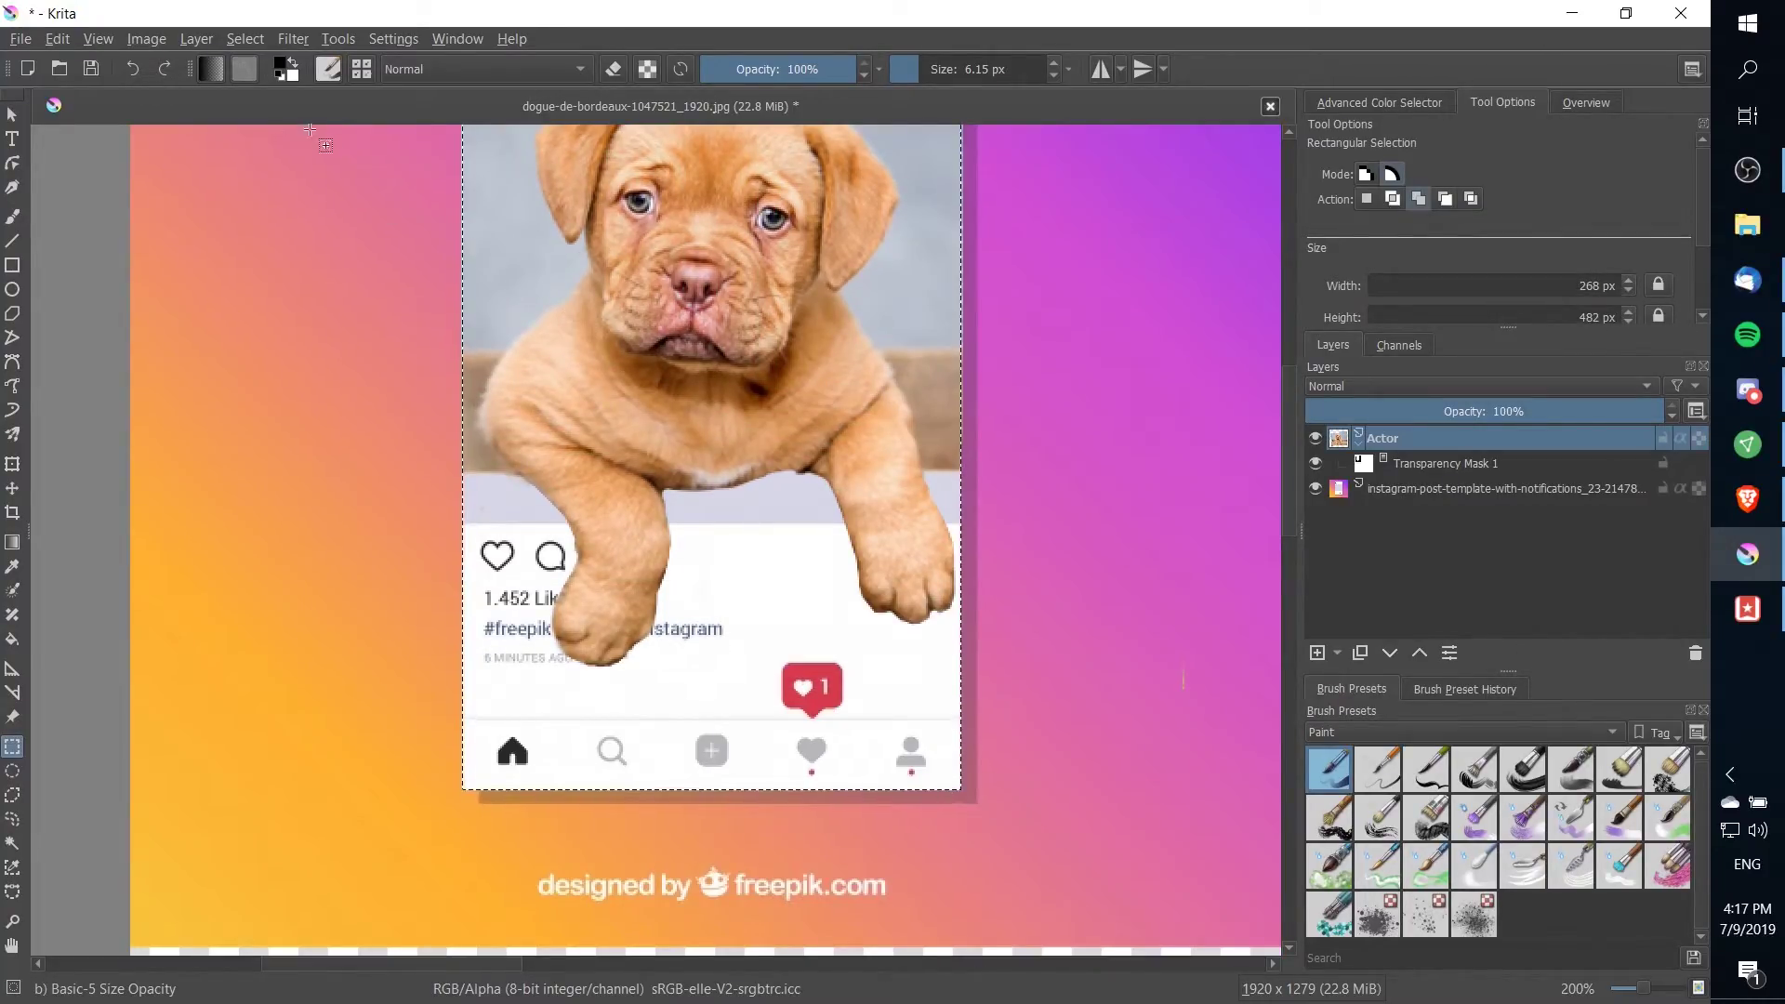
{"action": "left_click", "coordinate": [150, 41]}
{"action": "left_click", "coordinate": [197, 198]}
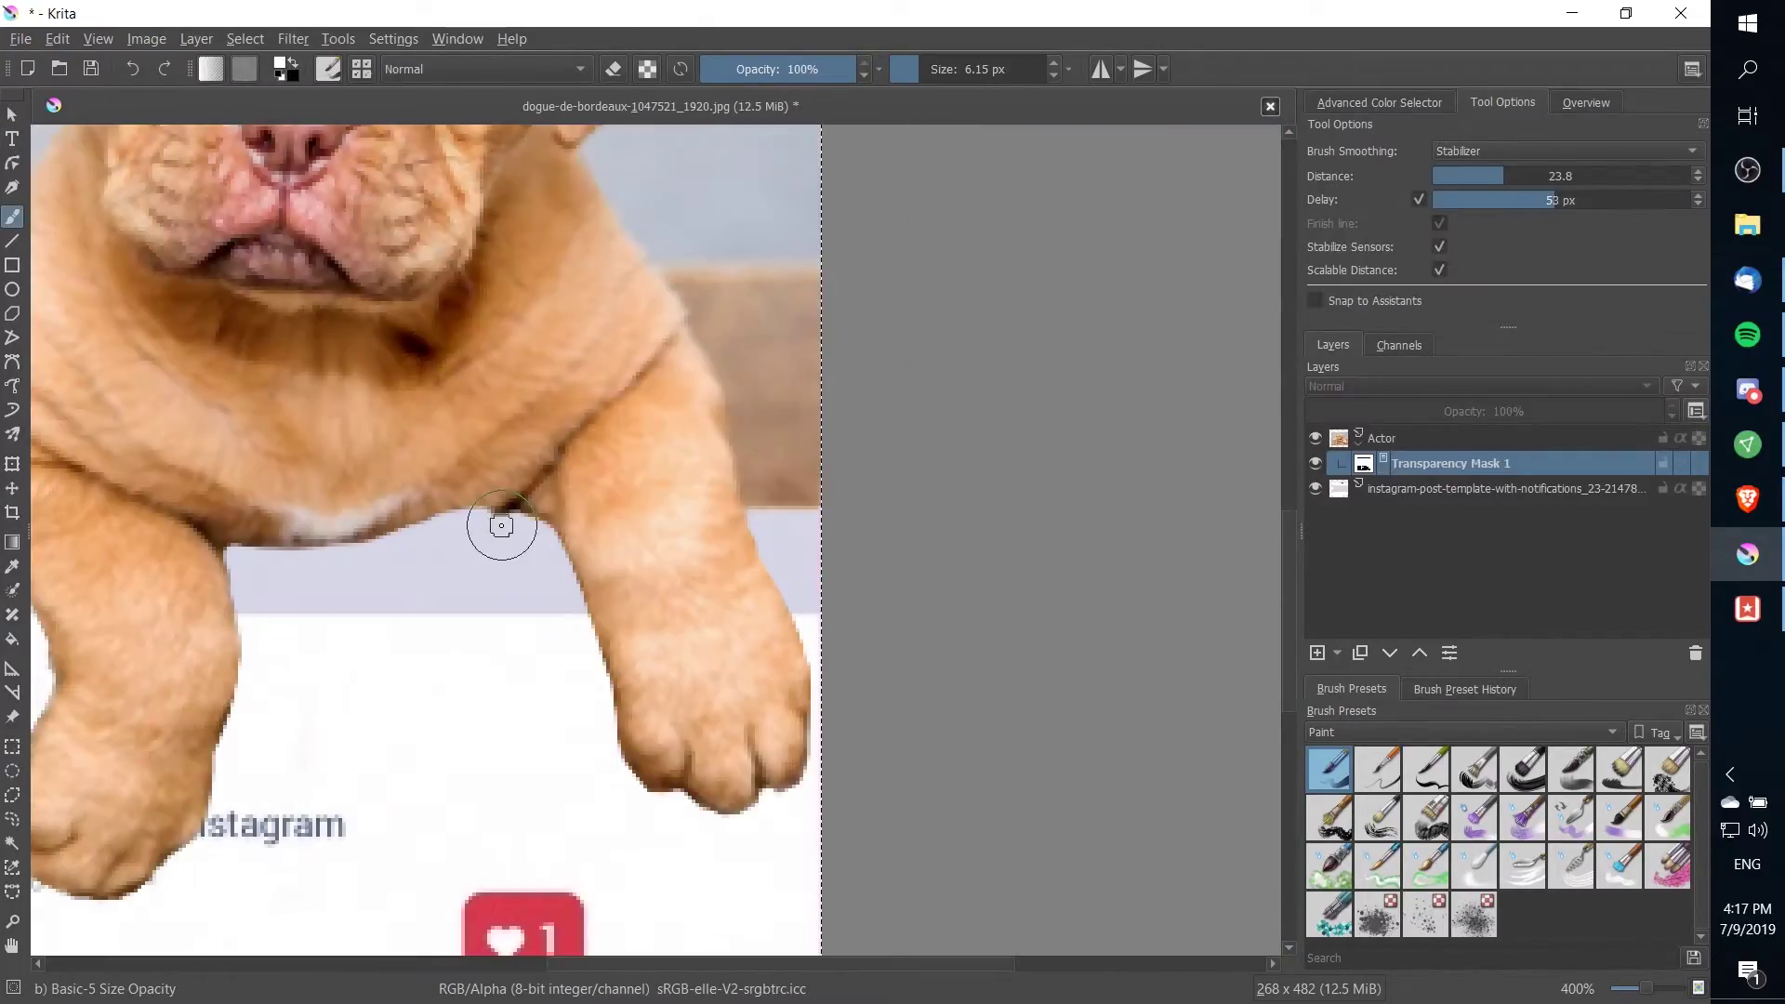
- Touch up the transparency mask along the puppy's lower chest between the forelegs
{"action": "left_click_drag", "start_coordinate": [625, 396], "coordinate": [790, 497]}
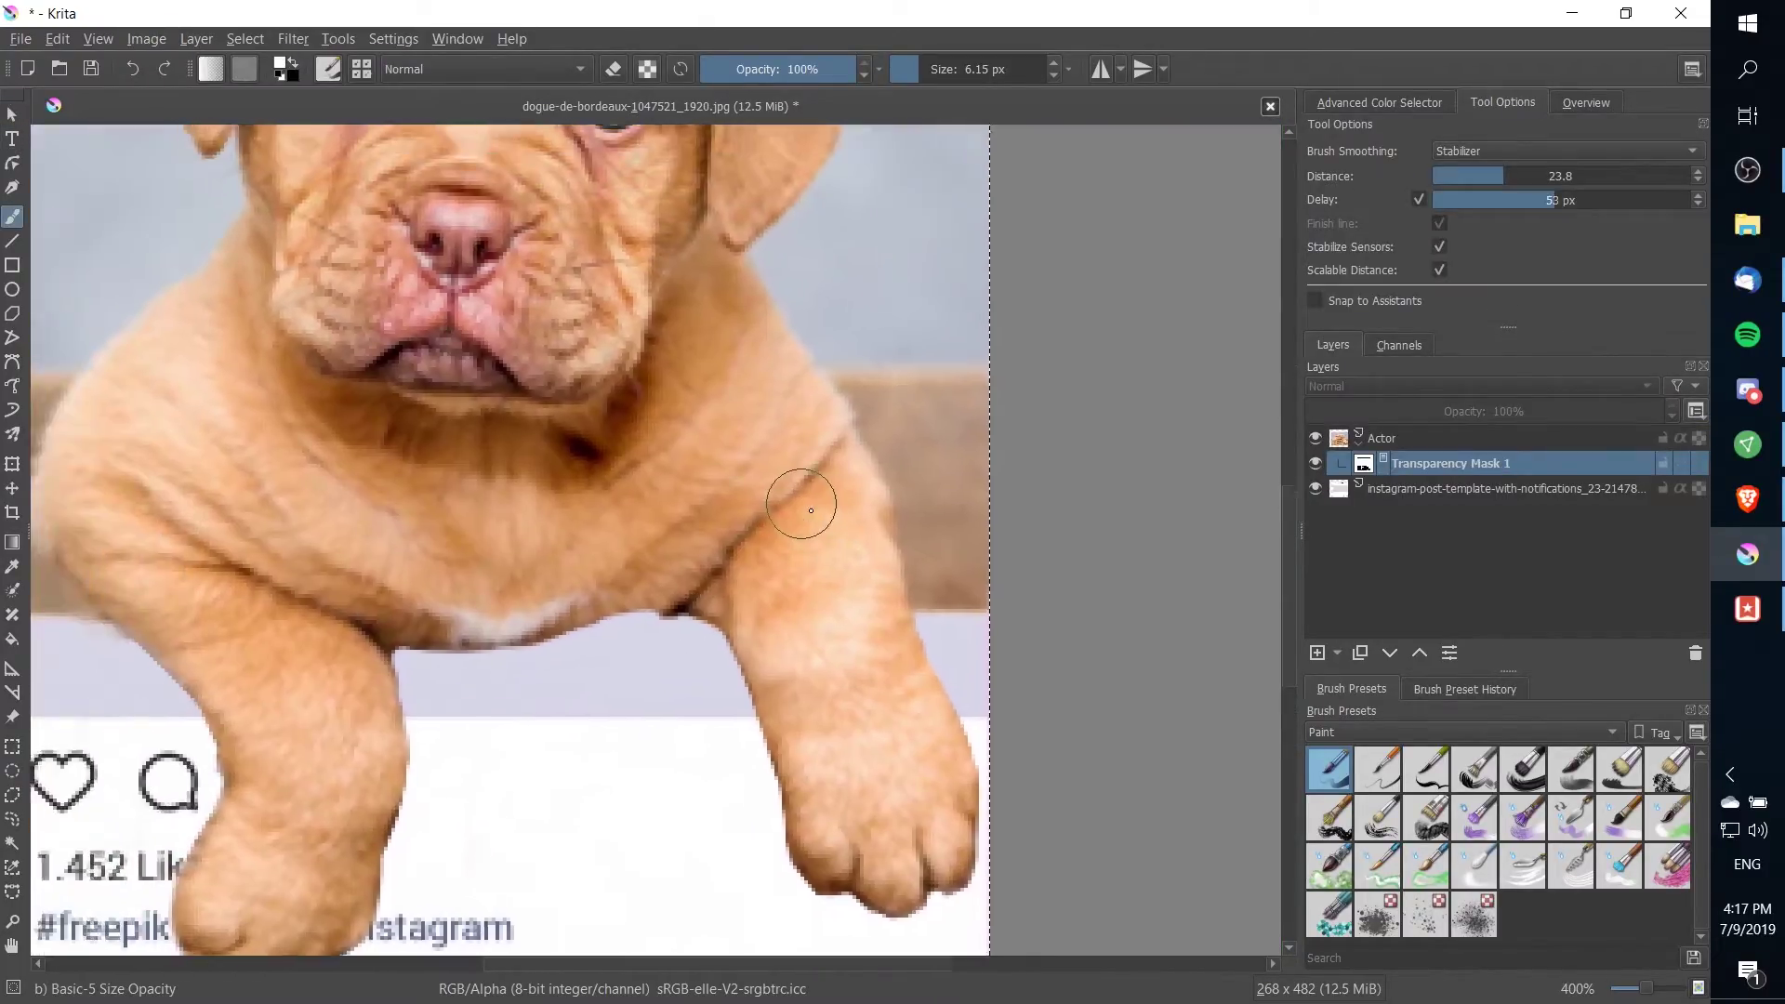
{"action": "scroll", "coordinate": [655, 610], "scroll_direction": "up", "scroll_amount": 1}
{"action": "left_click_drag", "start_coordinate": [769, 618], "coordinate": [907, 596]}
{"action": "mouse_move", "coordinate": [595, 623]}
{"action": "left_mouse_down"}
{"action": "mouse_move", "coordinate": [623, 621]}
{"action": "mouse_move", "coordinate": [534, 605]}
{"action": "mouse_move", "coordinate": [765, 617]}
{"action": "left_mouse_up"}
{"action": "scroll", "coordinate": [558, 624], "scroll_direction": "down", "scroll_amount": 1}
{"action": "scroll", "coordinate": [521, 604], "scroll_direction": "up", "scroll_amount": 3}
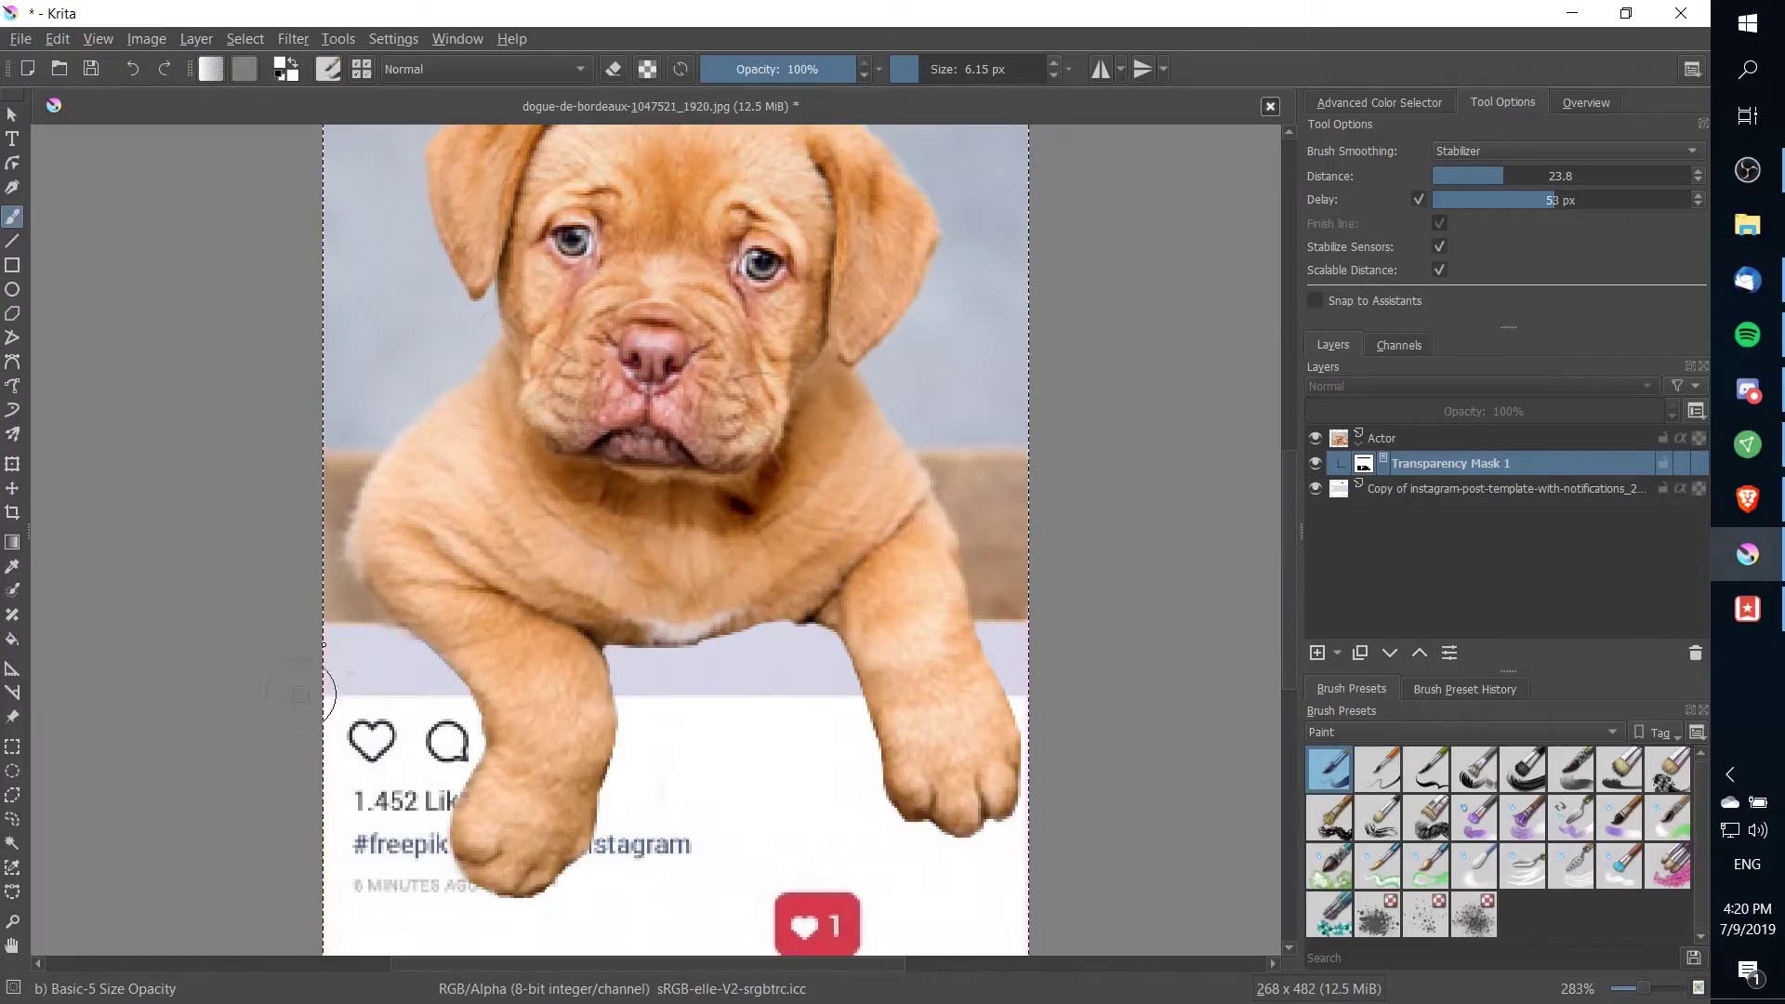
- Draw straight white lines on the mask across the post's lower strip to bring back the wooden plank above the icon row
{"action": "scroll", "coordinate": [358, 680], "scroll_direction": "up", "scroll_amount": 1}
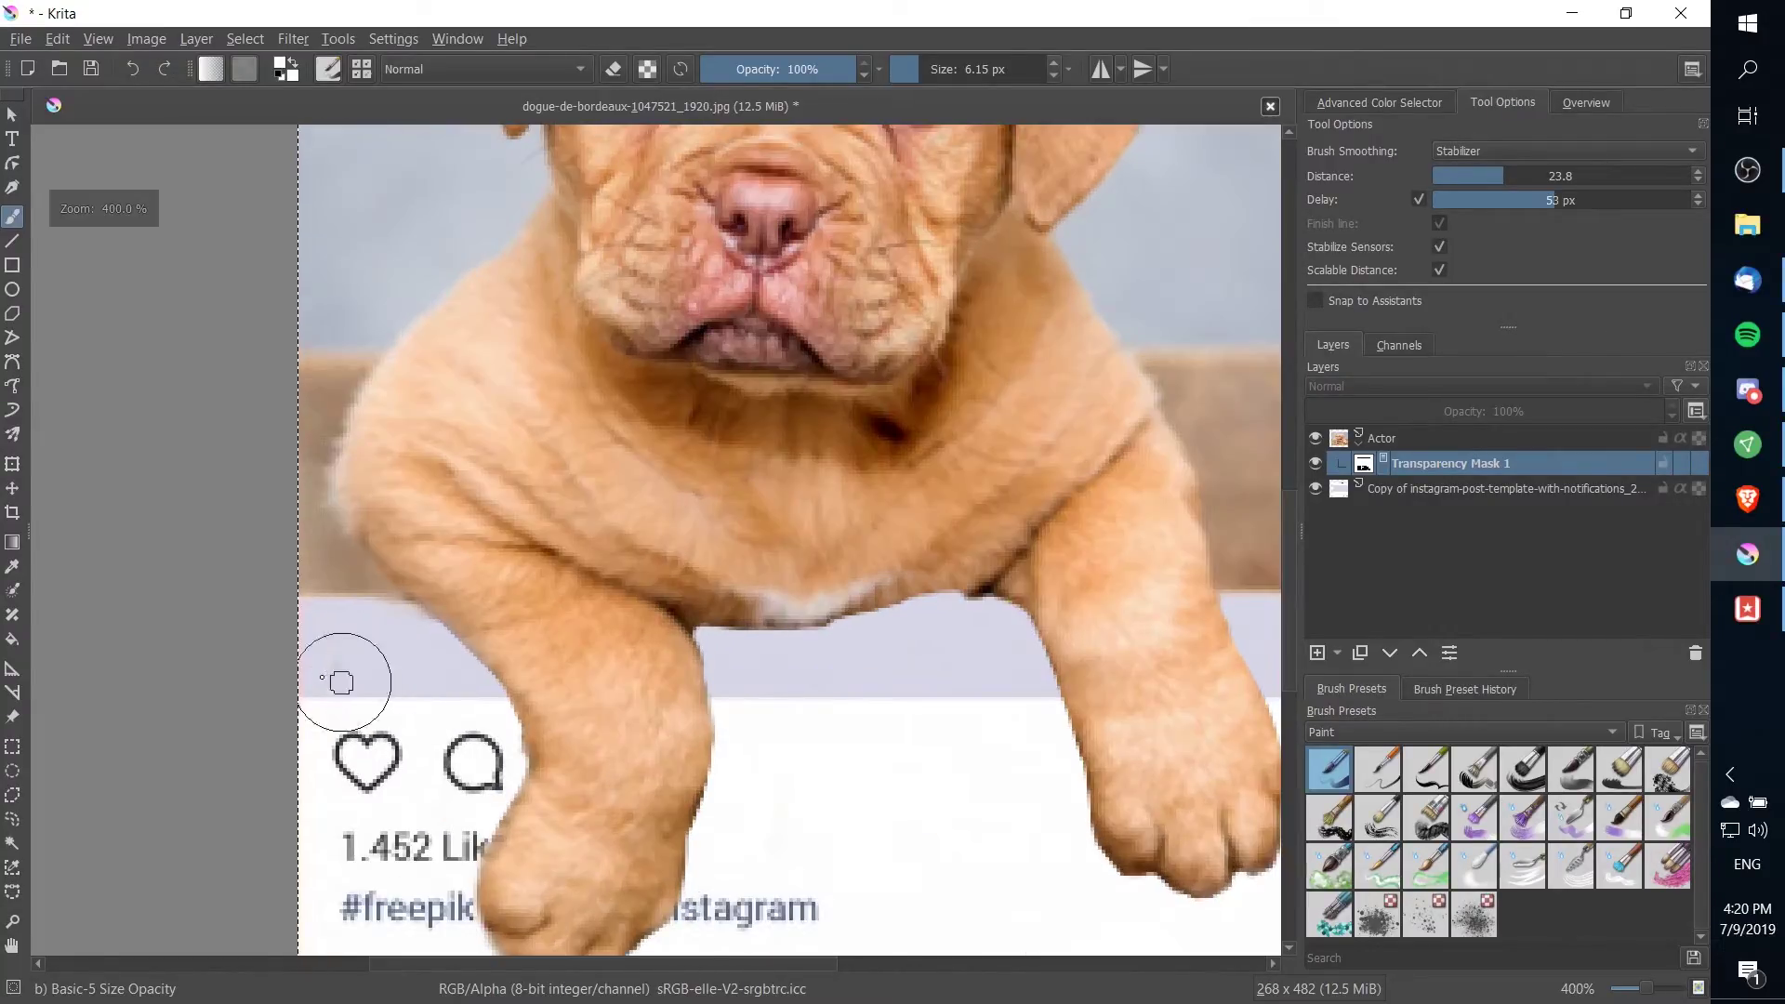
{"action": "scroll", "coordinate": [558, 493], "scroll_direction": "down", "scroll_amount": 3}
{"action": "scroll", "coordinate": [450, 653], "scroll_direction": "up", "scroll_amount": 1}
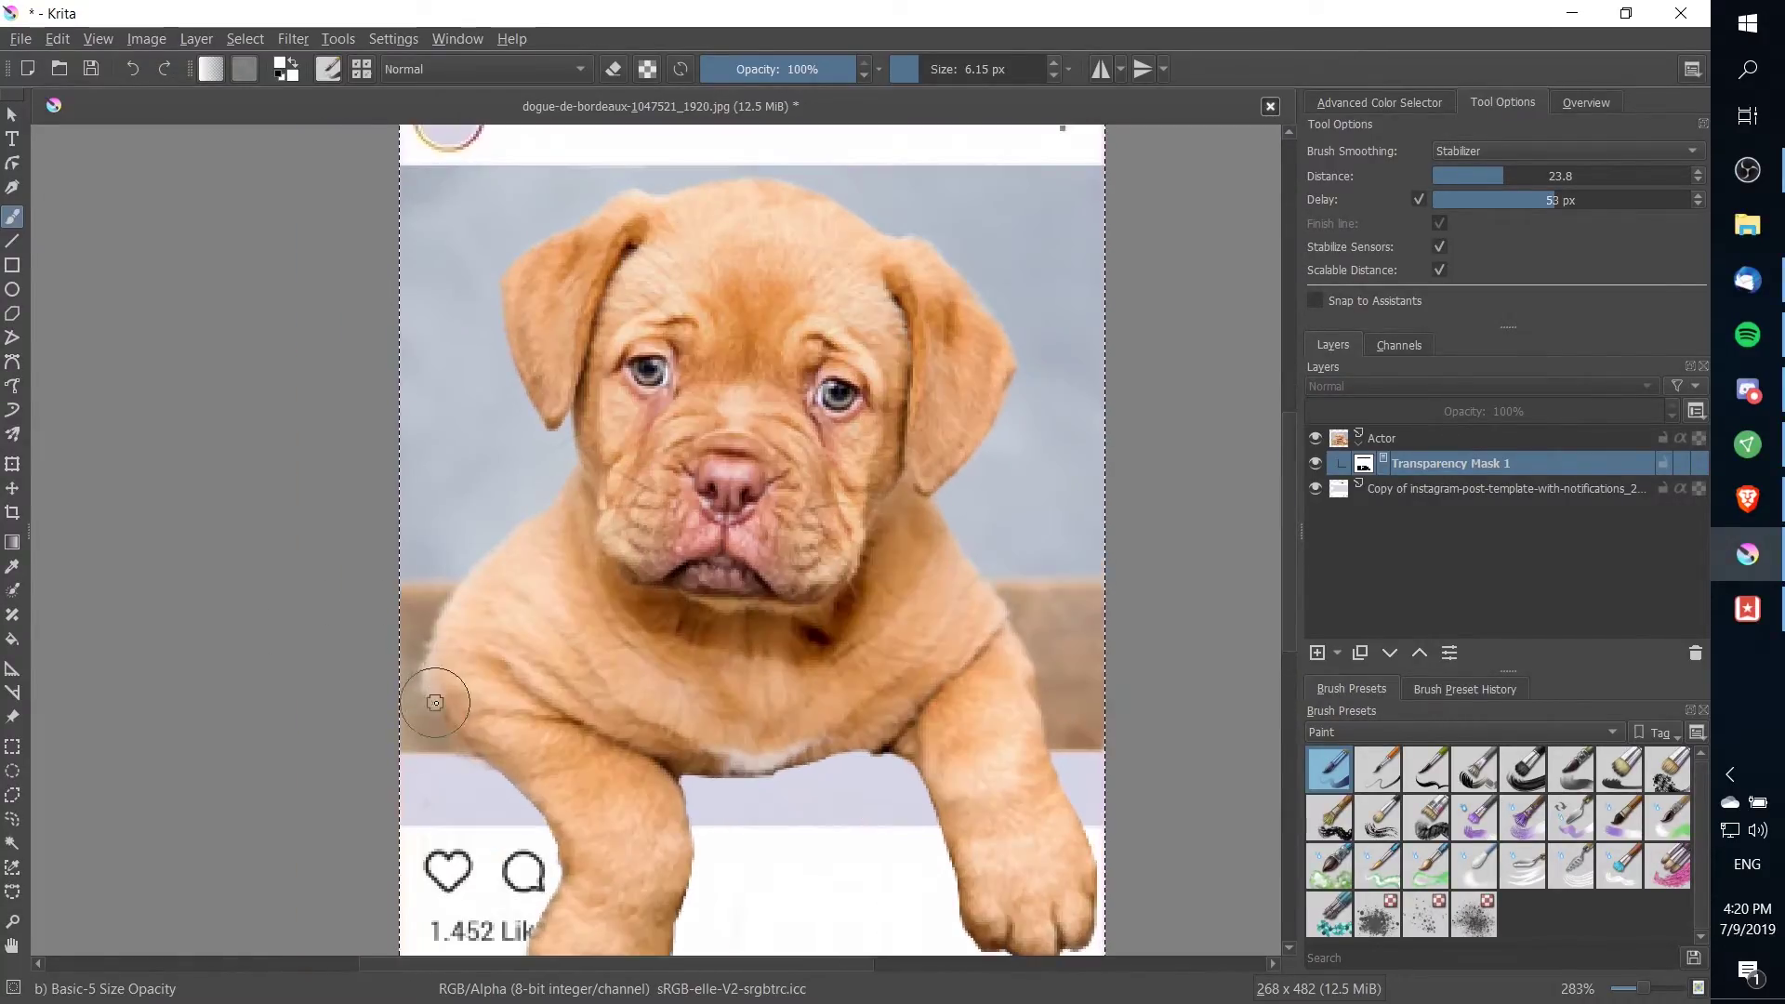
{"action": "left_click_drag", "start_coordinate": [436, 786], "coordinate": [455, 560]}
{"action": "scroll", "coordinate": [452, 555], "scroll_direction": "down", "scroll_amount": 1}
{"action": "scroll", "coordinate": [456, 559], "scroll_direction": "up", "scroll_amount": 2}
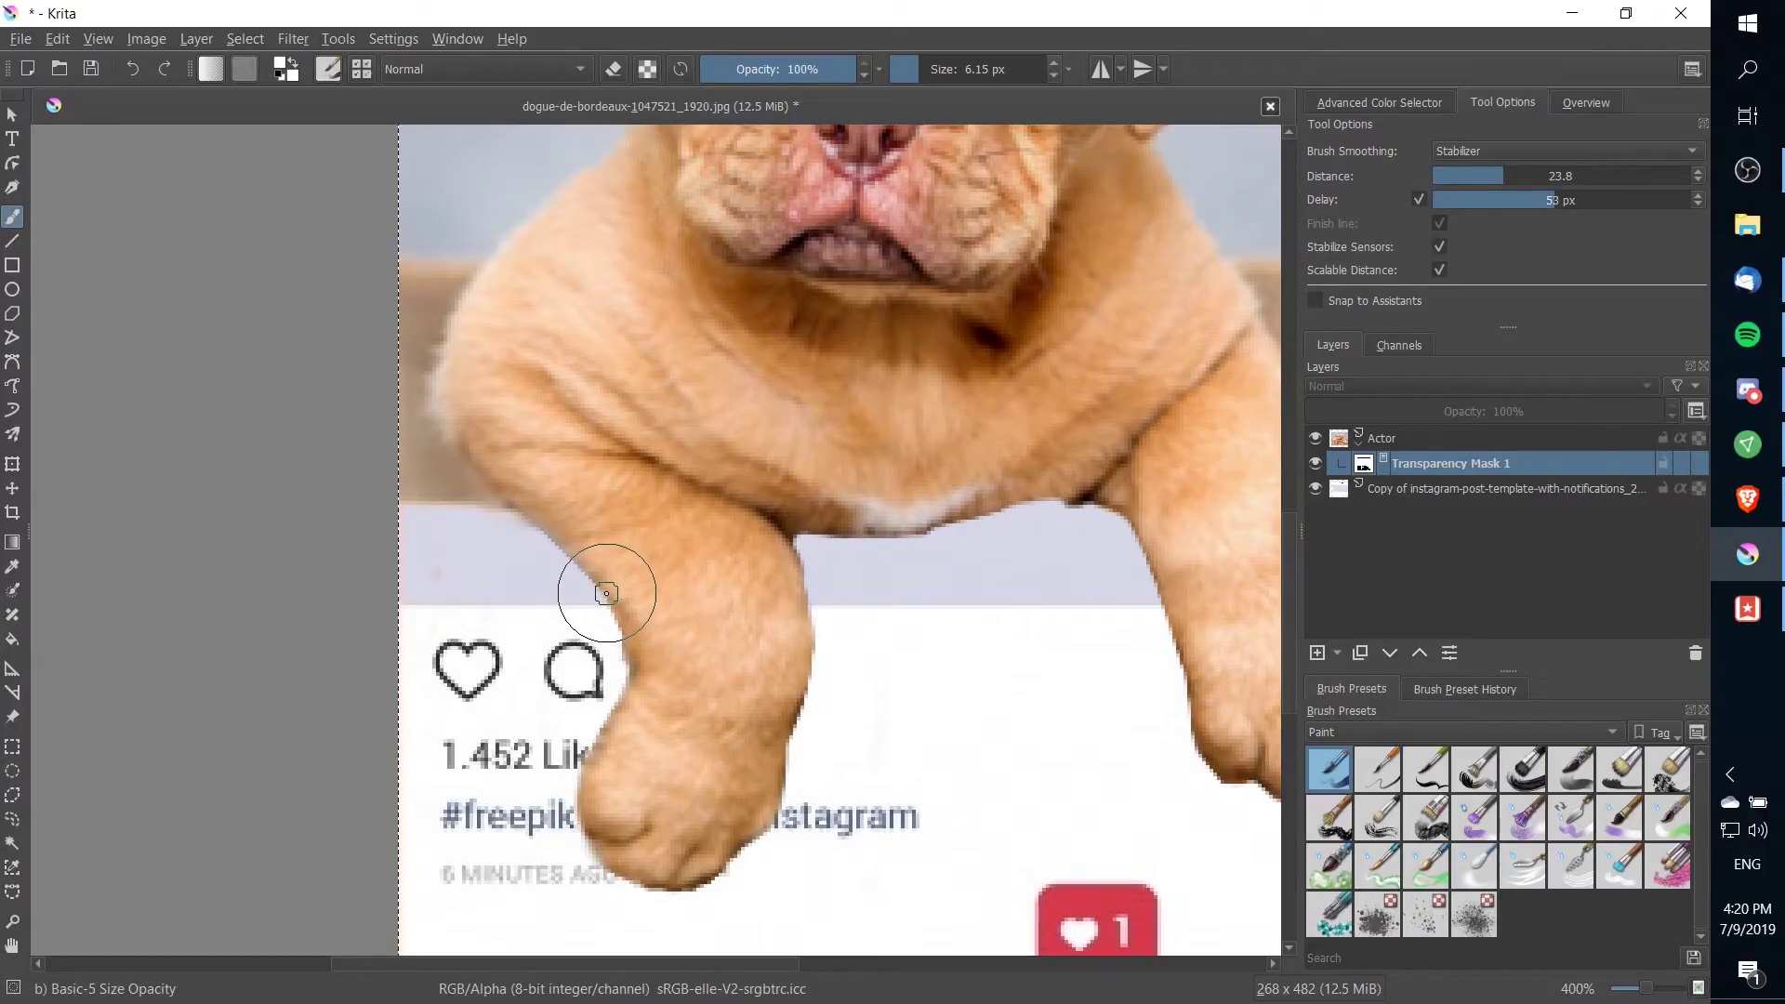
{"action": "left_click", "coordinate": [13, 242]}
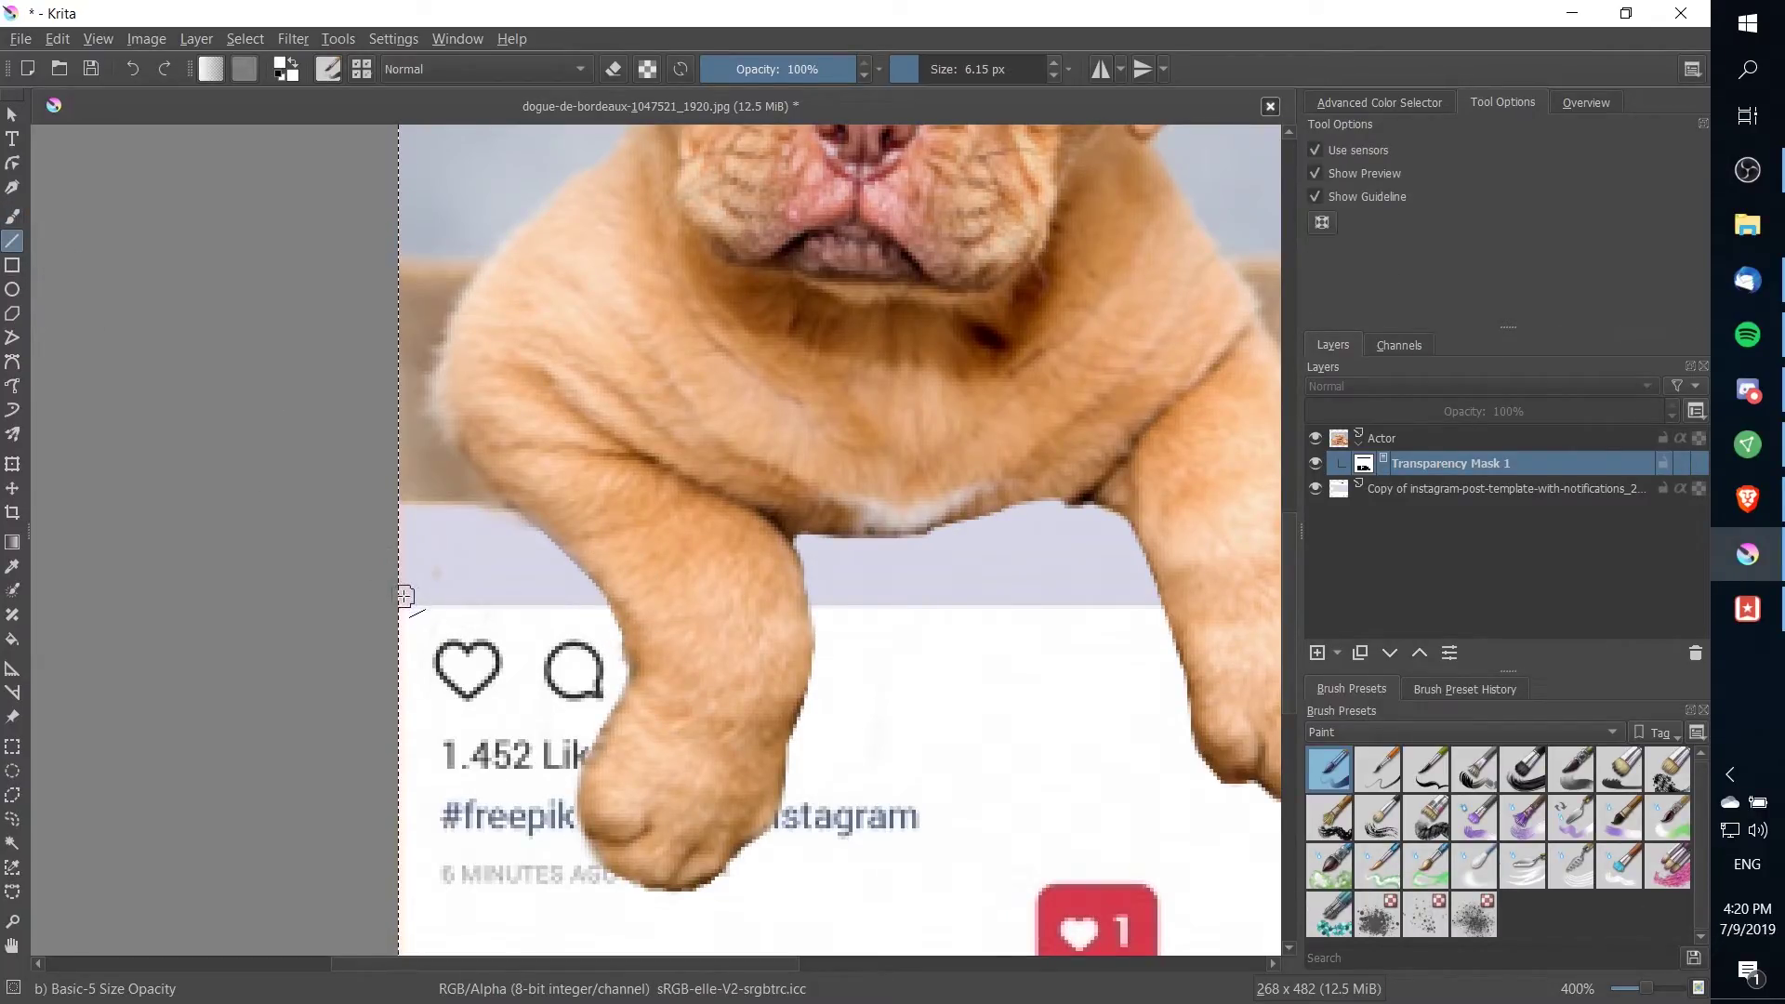
{"action": "mouse_move", "coordinate": [405, 596]}
{"action": "left_mouse_down"}
{"action": "mouse_move", "coordinate": [1280, 564]}
{"action": "mouse_move", "coordinate": [91, 588]}
{"action": "mouse_move", "coordinate": [1211, 553]}
{"action": "left_mouse_up"}
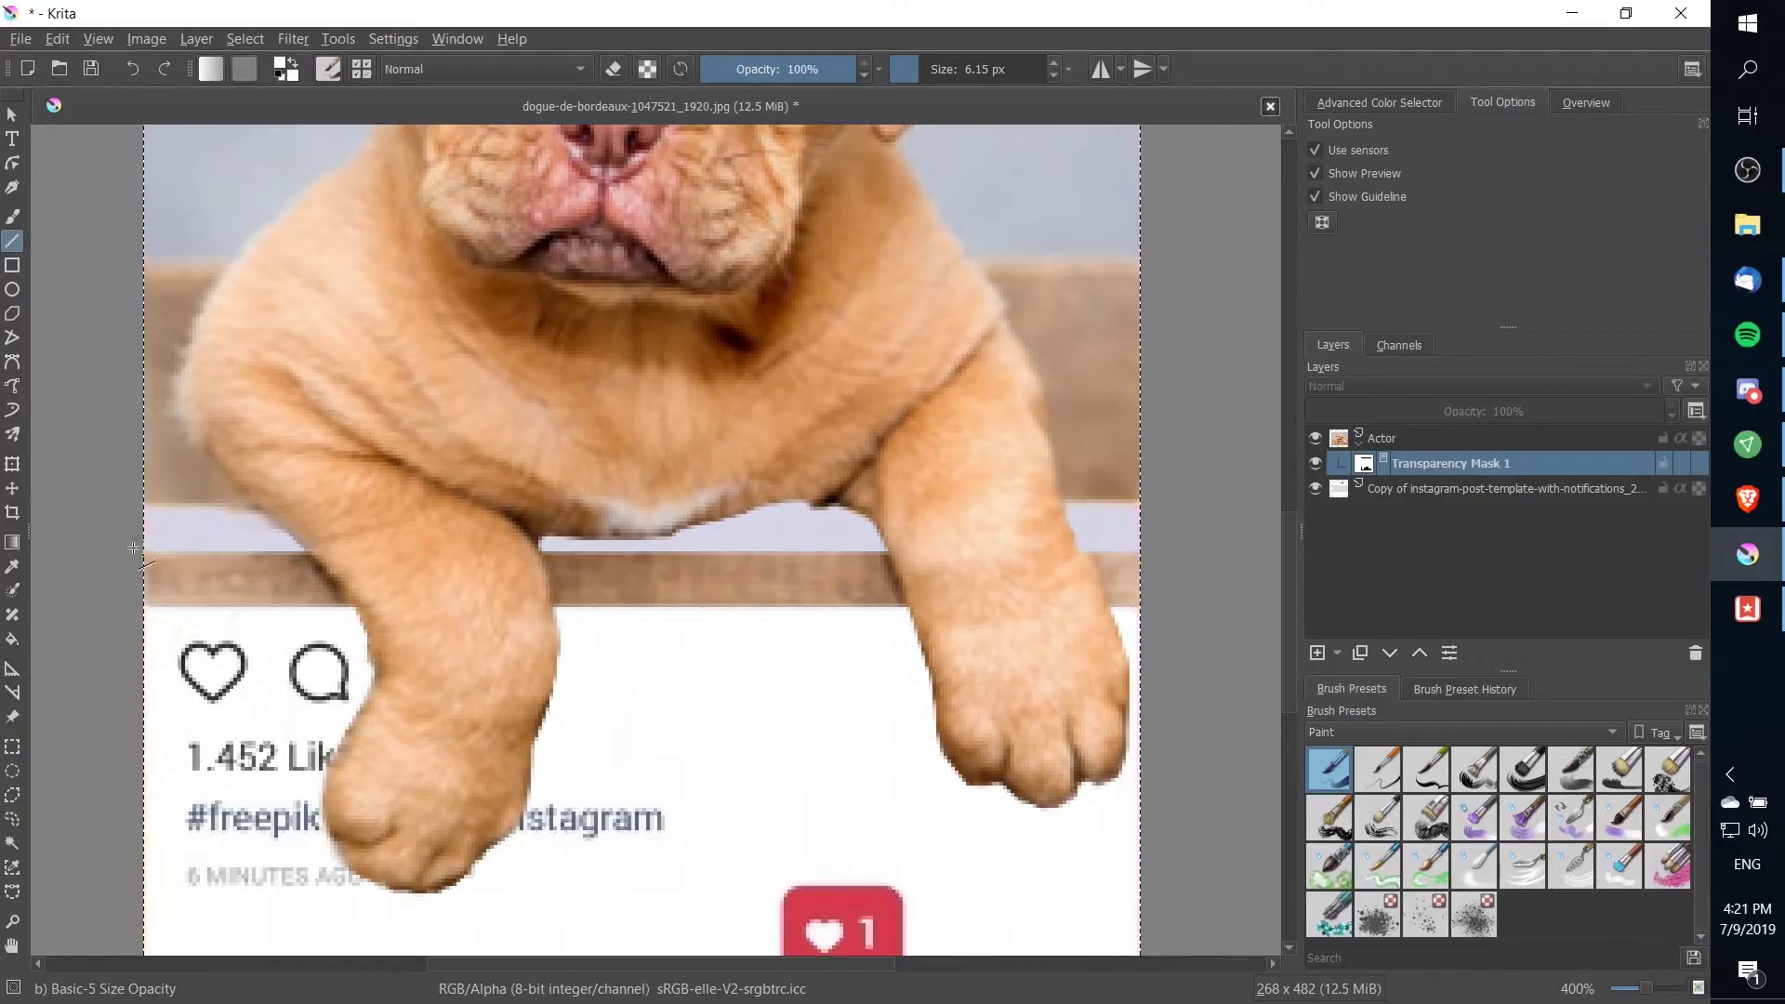
{"action": "left_click_drag", "start_coordinate": [133, 548], "coordinate": [1151, 538]}
{"action": "key", "text": "minus"}
{"action": "key", "text": "minus"}
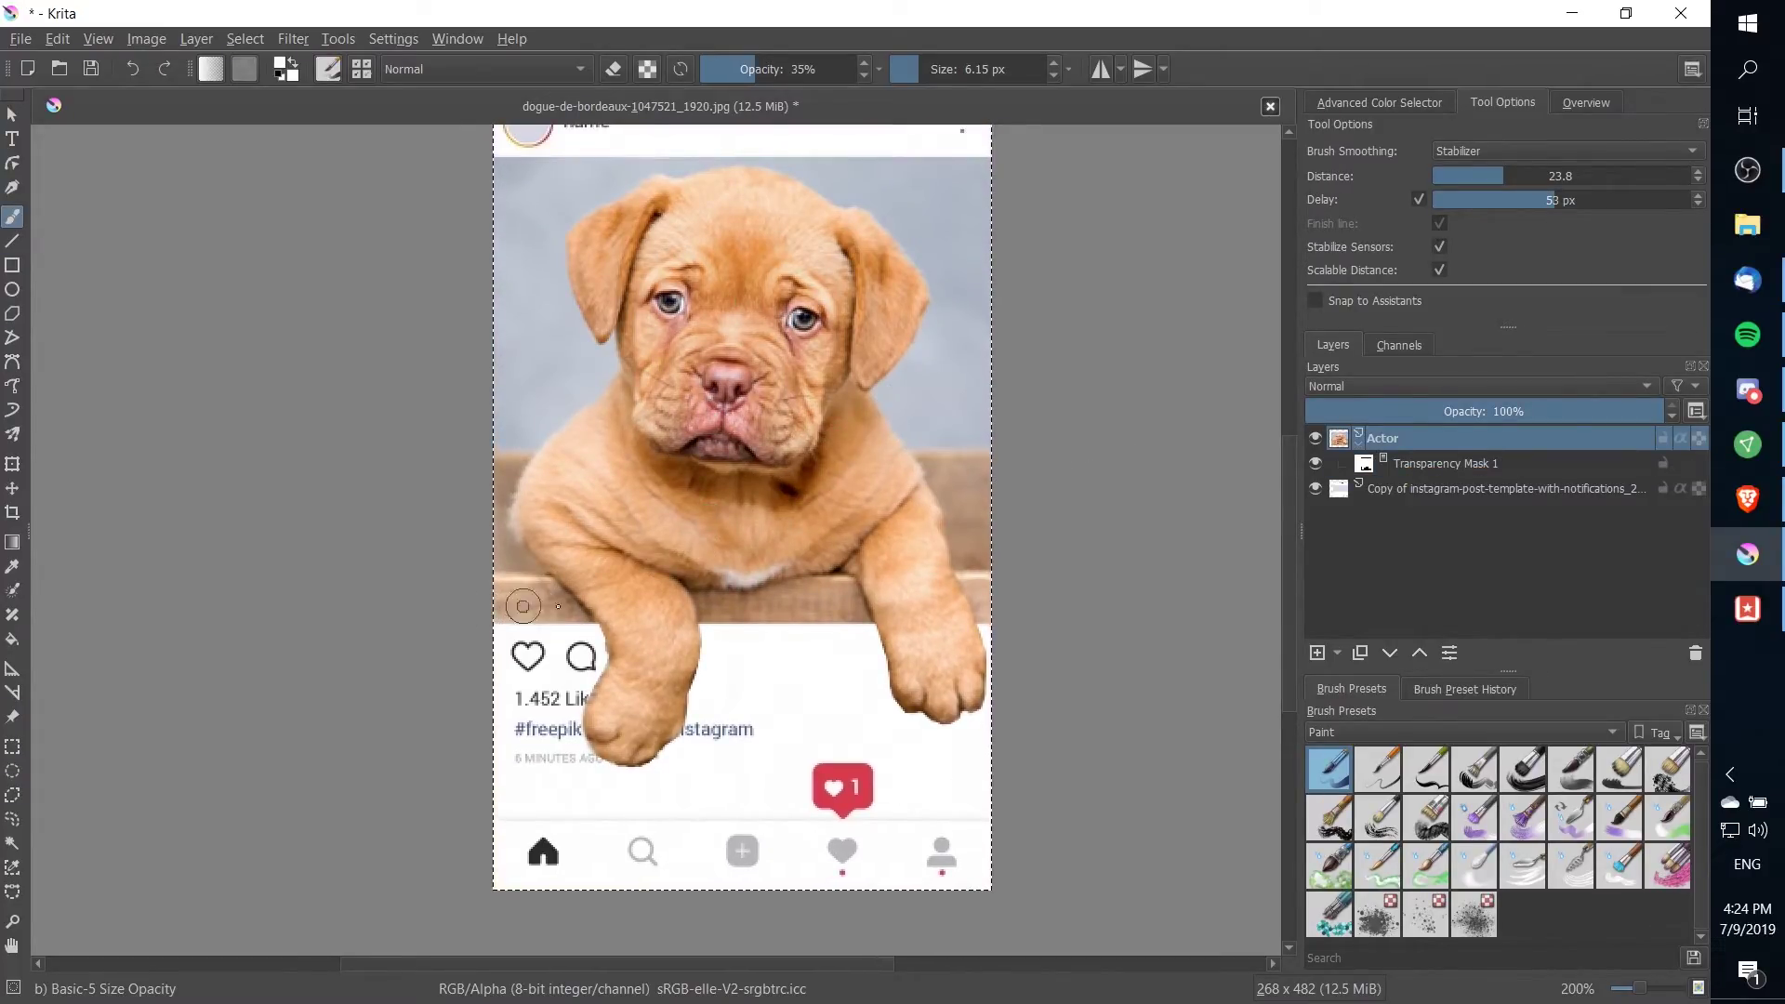
- Enable a drop shadow in the layer style of the Actor layer
{"action": "left_click_drag", "start_coordinate": [1074, 621], "coordinate": [1063, 649]}
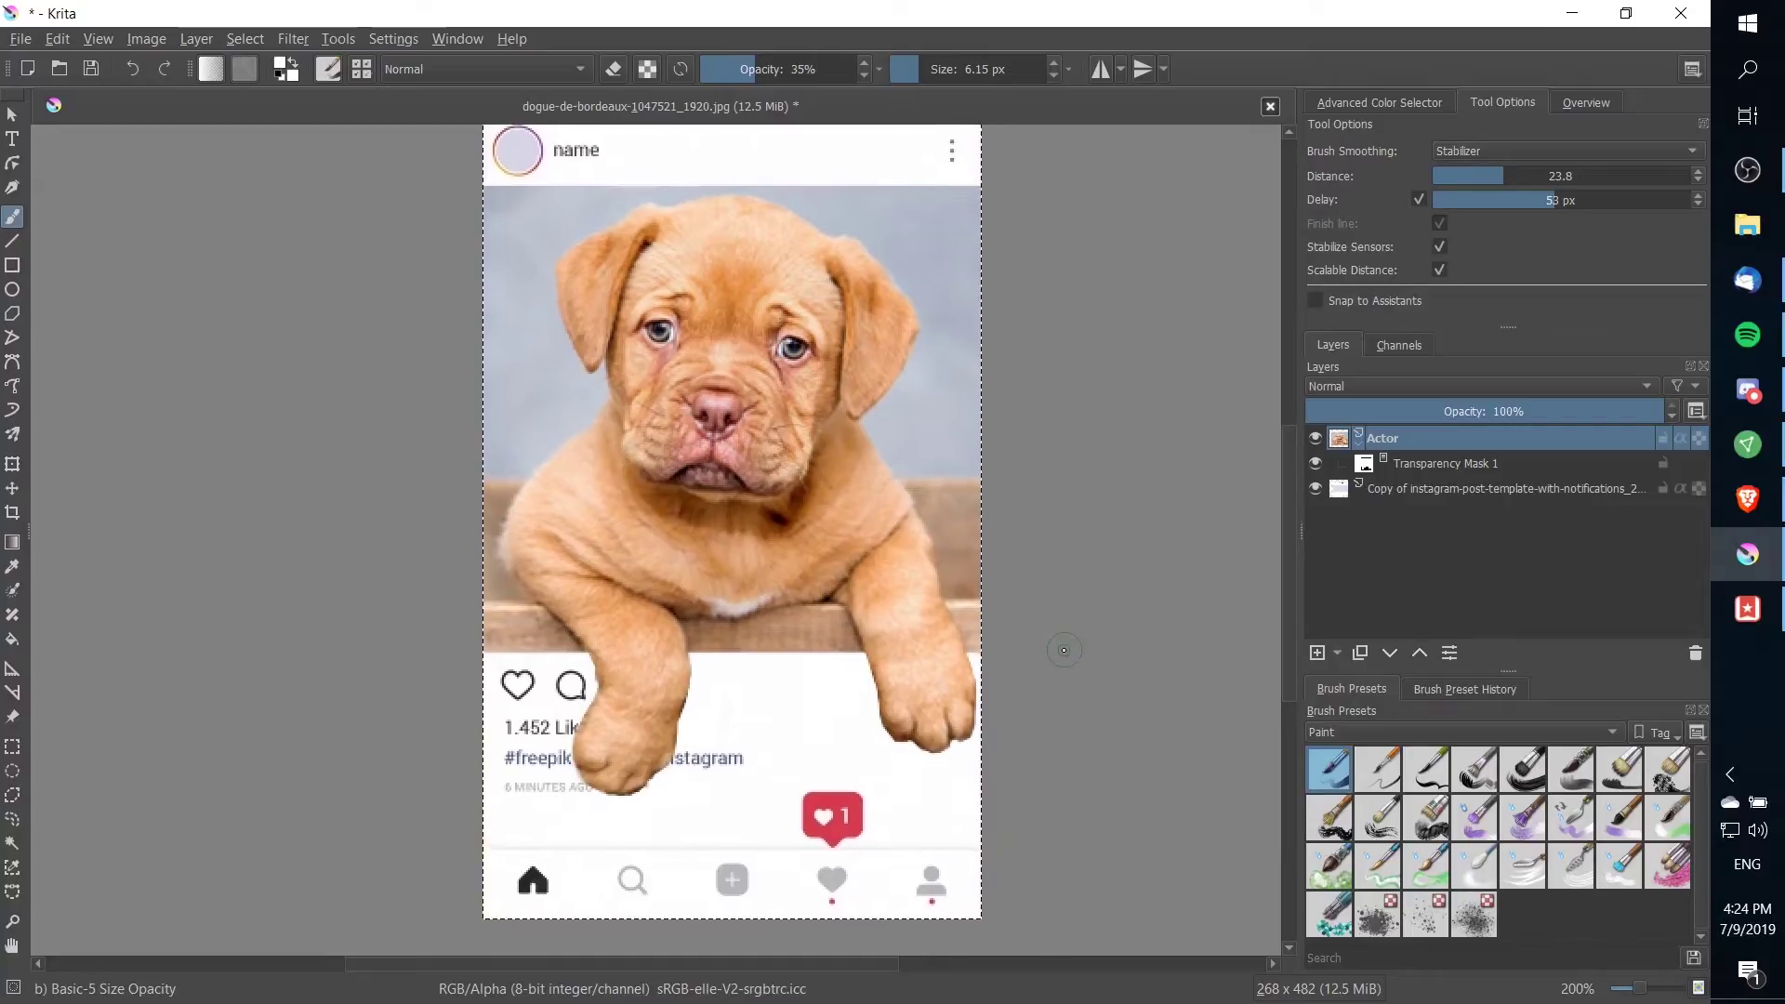
{"action": "right_click", "coordinate": [1392, 433]}
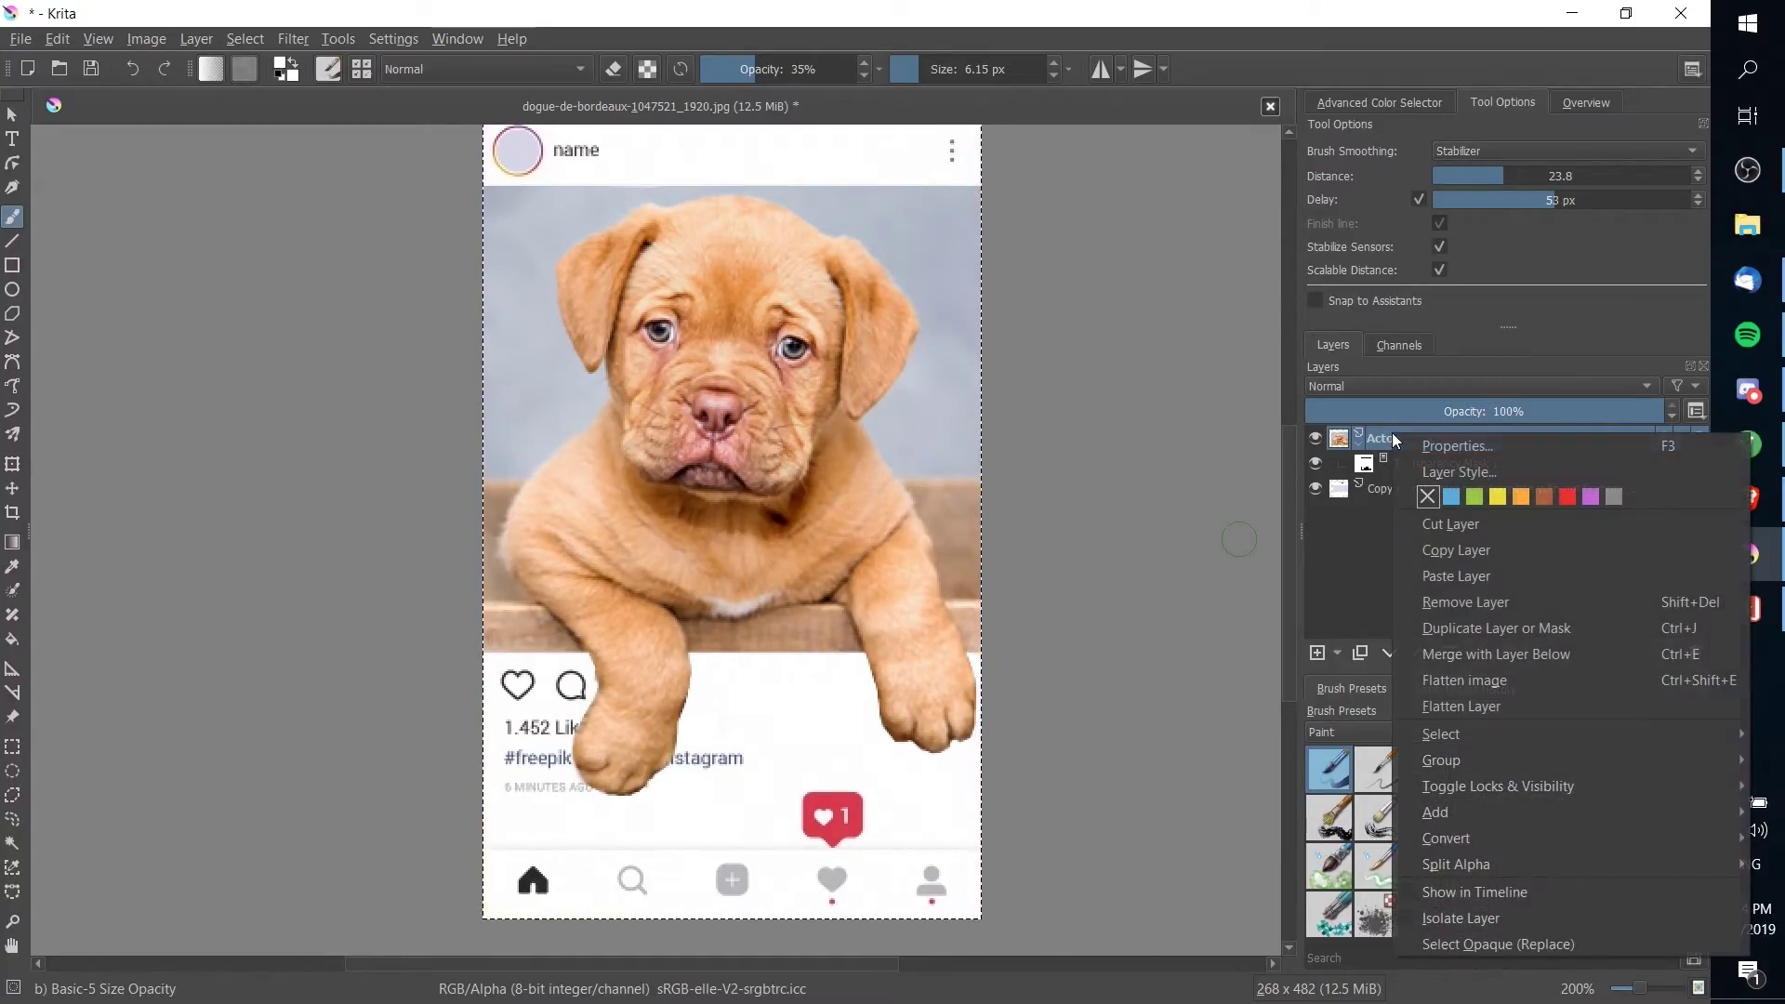
{"action": "left_click", "coordinate": [1441, 469]}
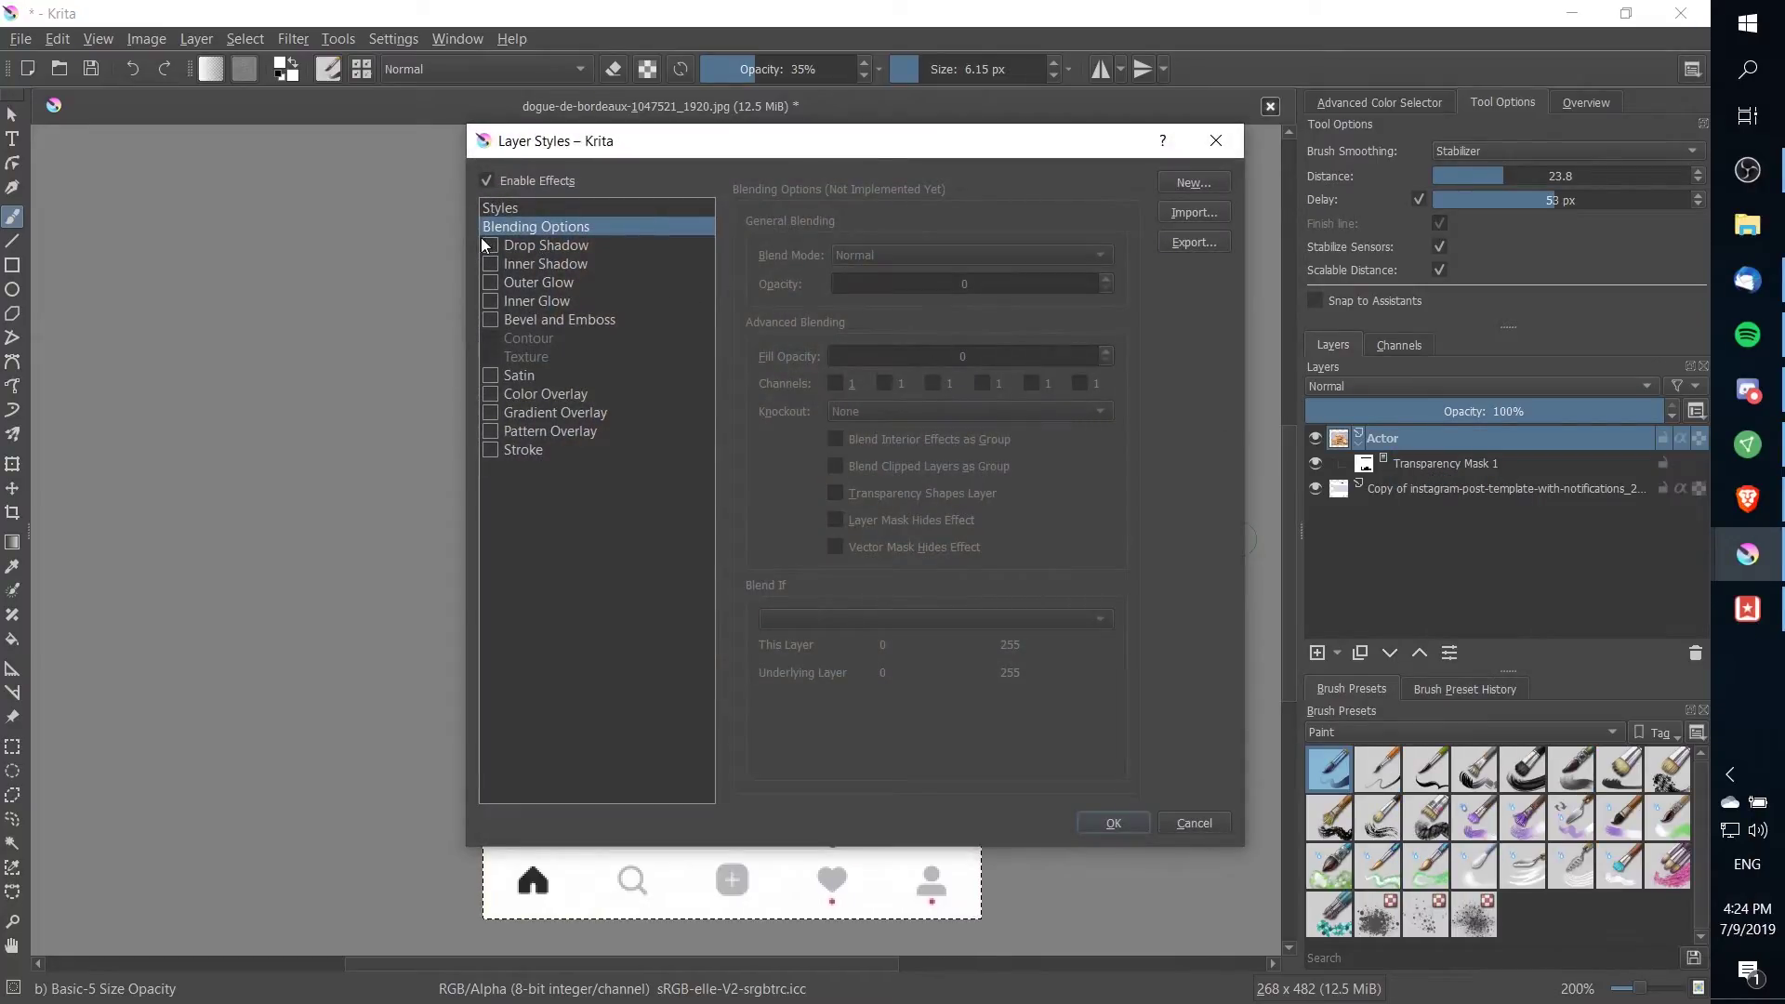
{"action": "left_click_drag", "start_coordinate": [632, 149], "coordinate": [1191, 148]}
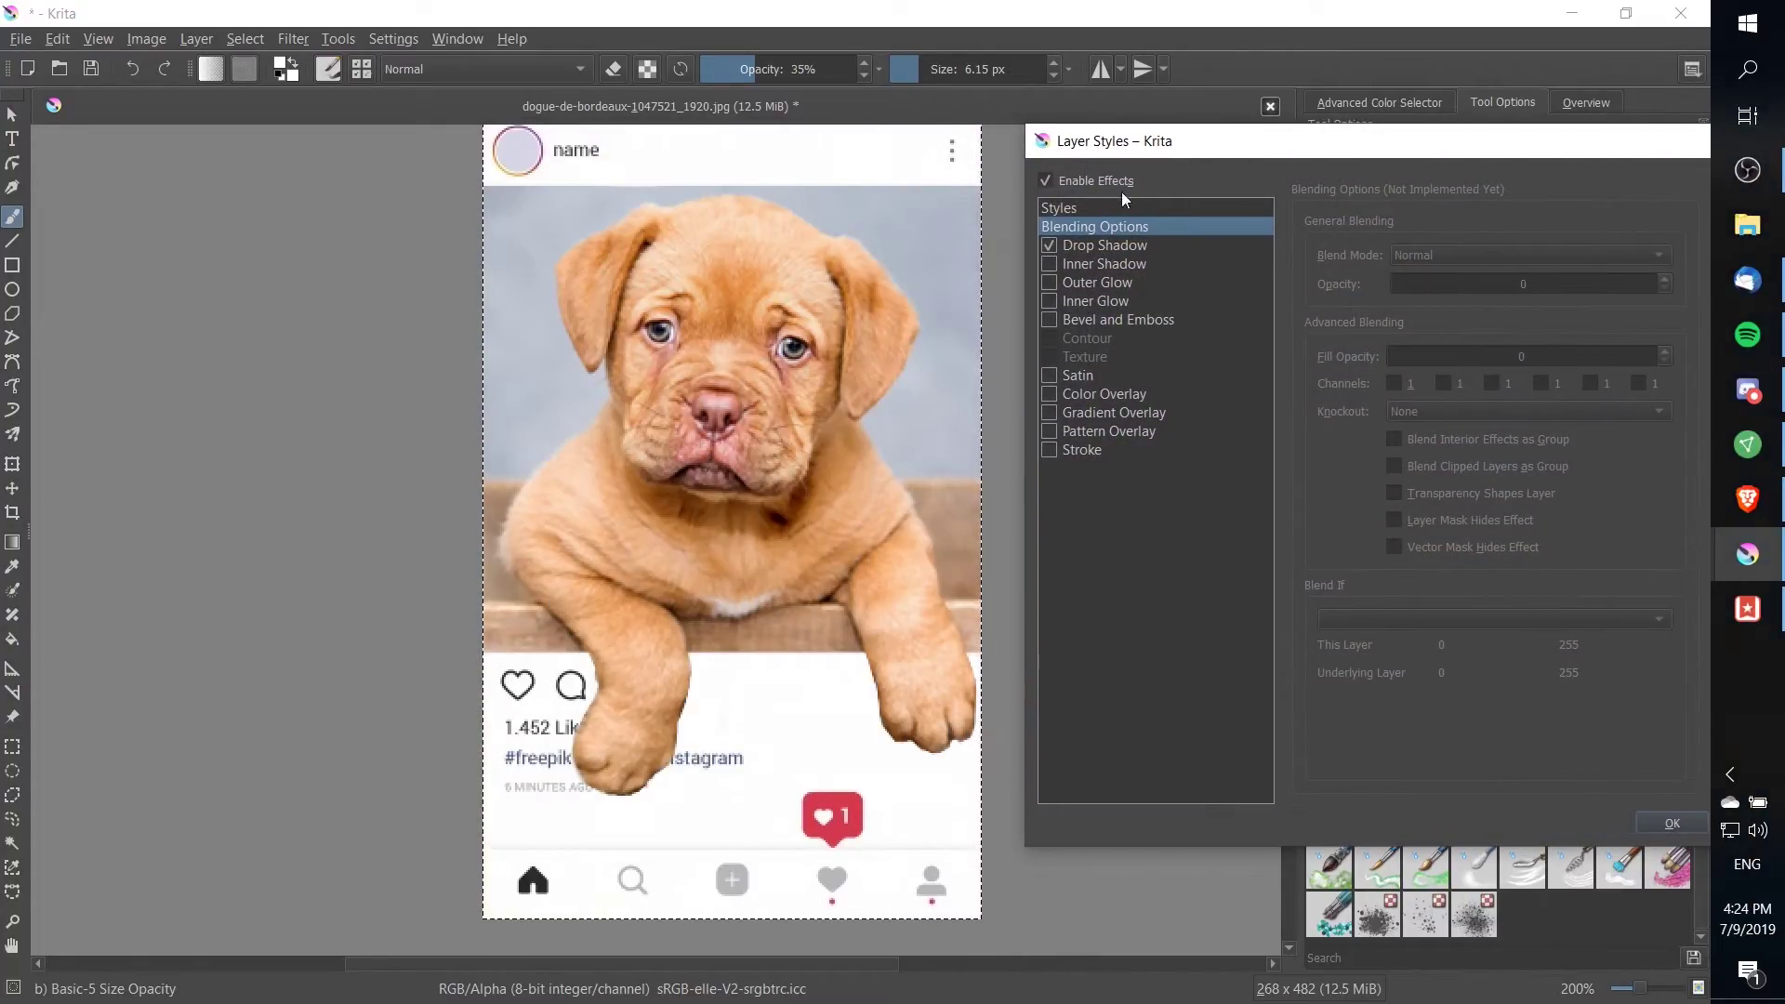
{"action": "left_click", "coordinate": [1118, 243]}
{"action": "left_click_drag", "start_coordinate": [1351, 154], "coordinate": [1315, 147]}
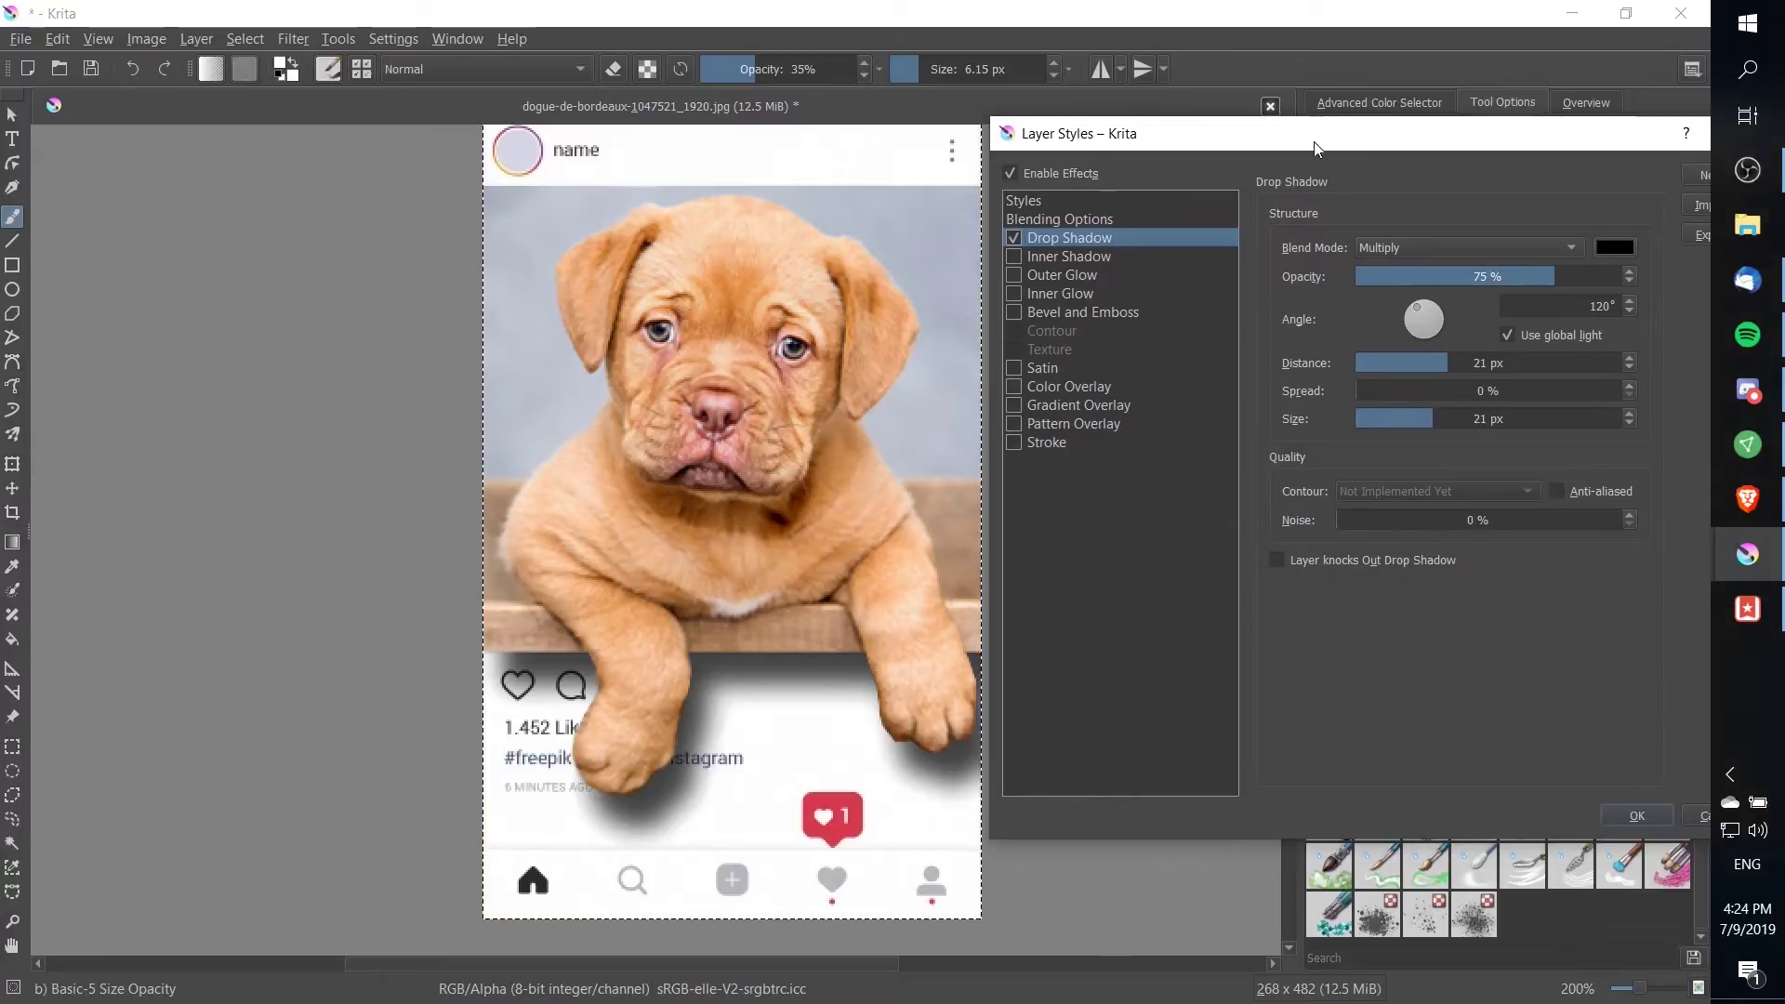
- Set the drop shadow to 45% opacity, 94° angle, 3 px distance, 14% spread and 3 px size, and apply it
{"action": "left_click_drag", "start_coordinate": [1411, 360], "coordinate": [1407, 363]}
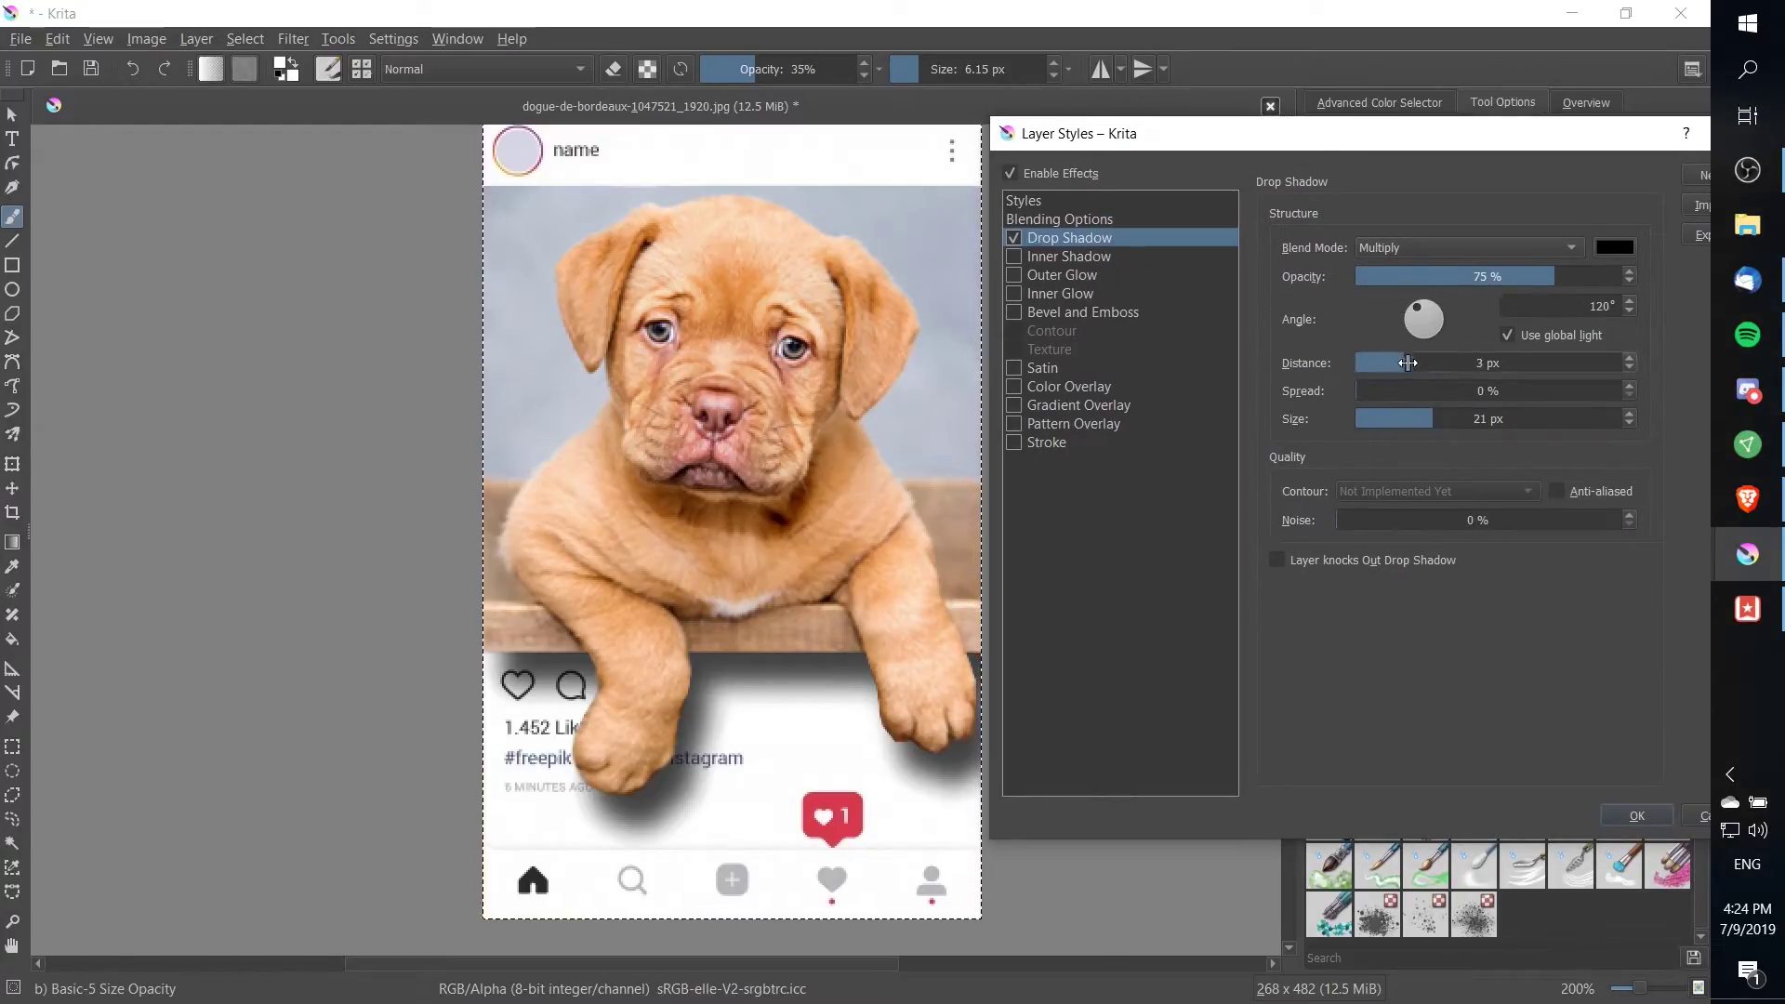
{"action": "left_click", "coordinate": [1390, 418]}
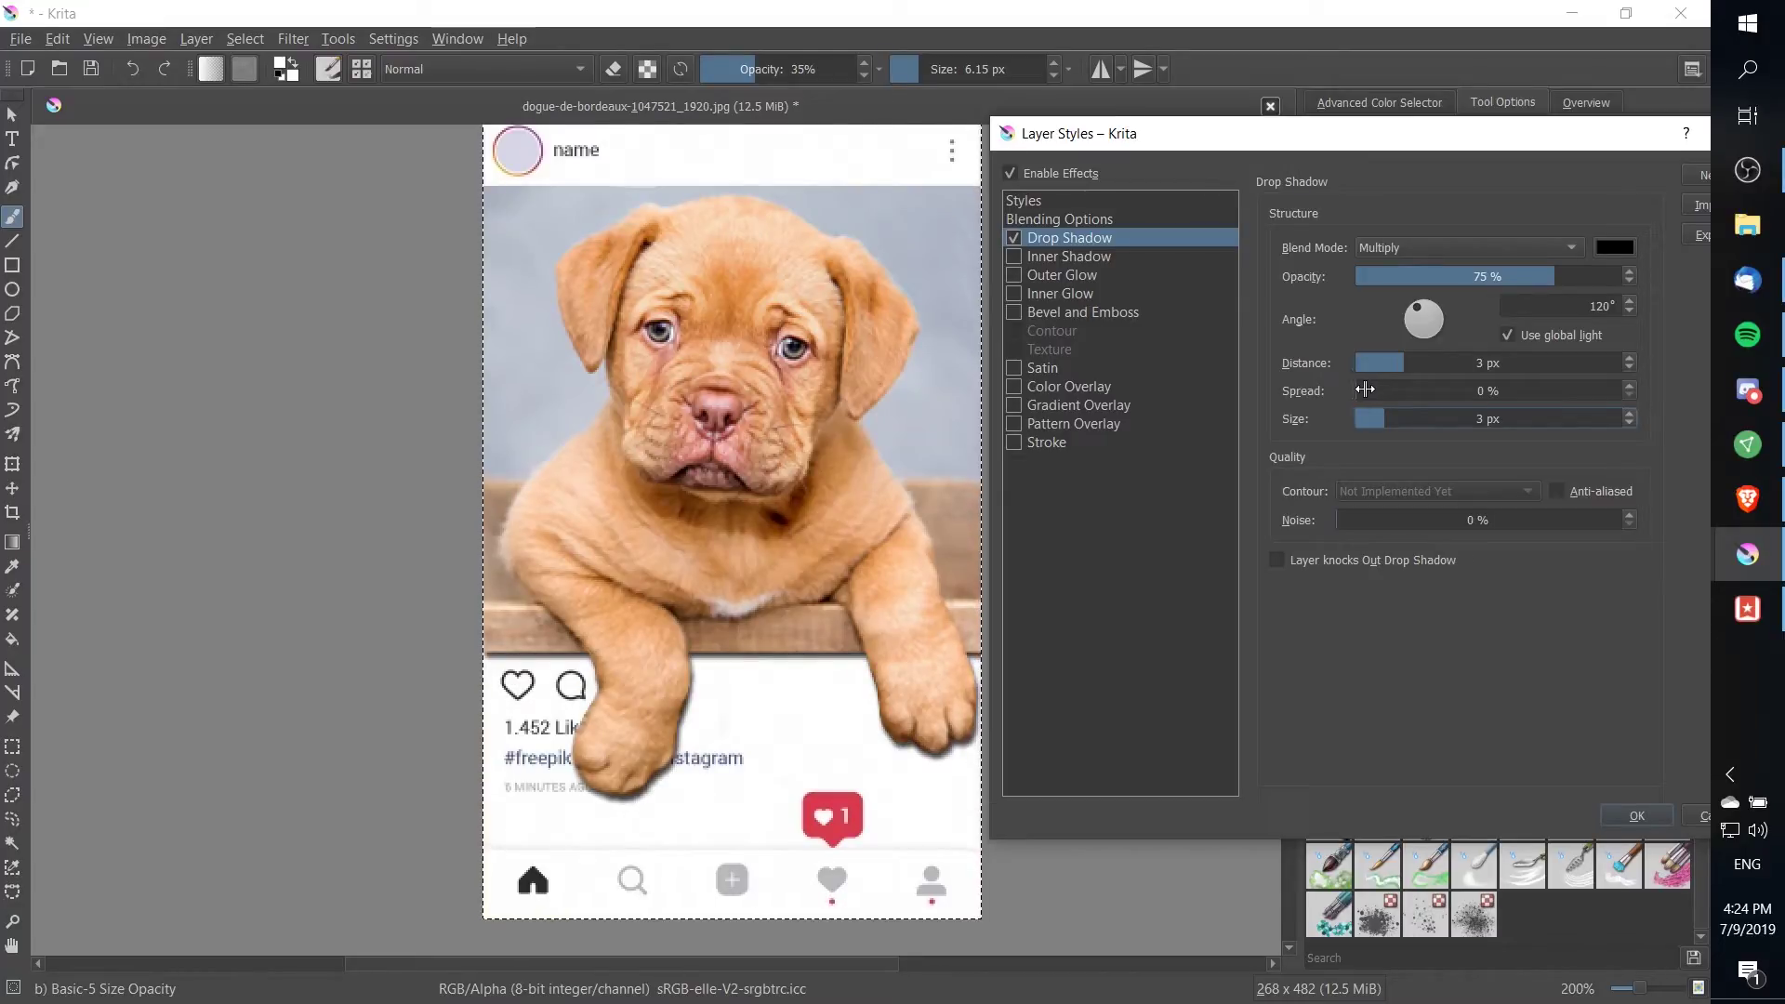
{"action": "left_click", "coordinate": [1365, 389]}
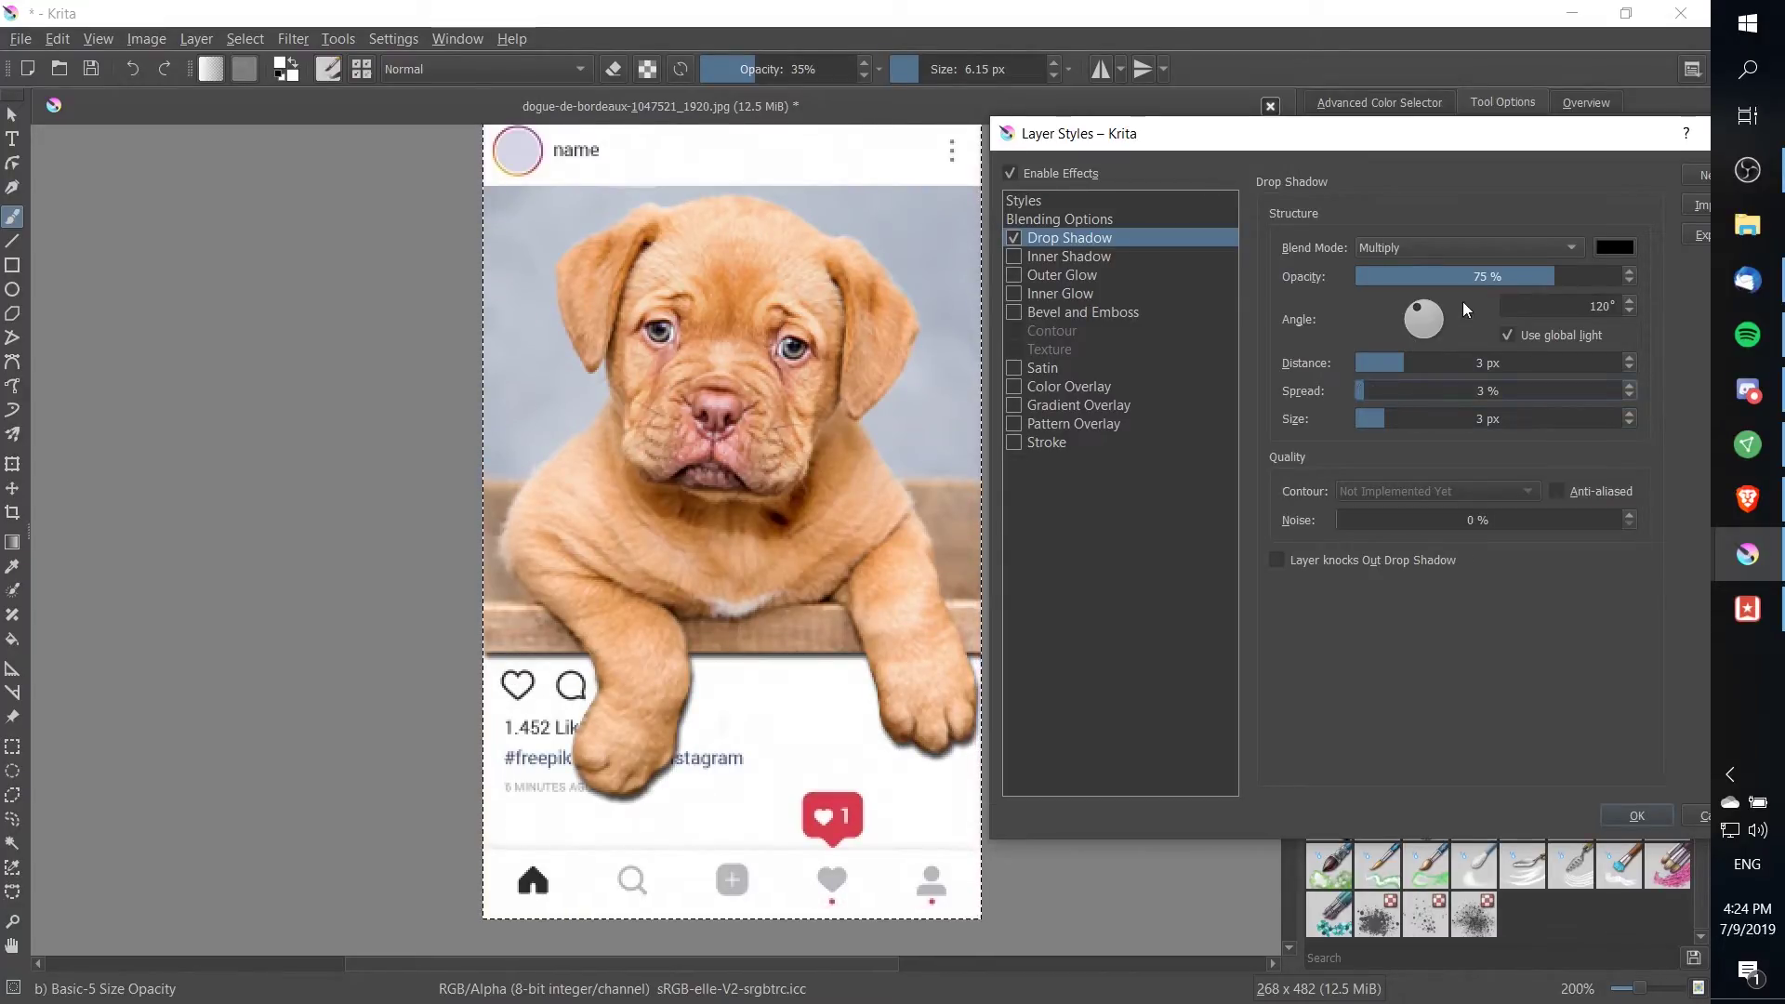
{"action": "left_click", "coordinate": [1477, 277]}
{"action": "left_click_drag", "start_coordinate": [1421, 310], "coordinate": [1422, 299]}
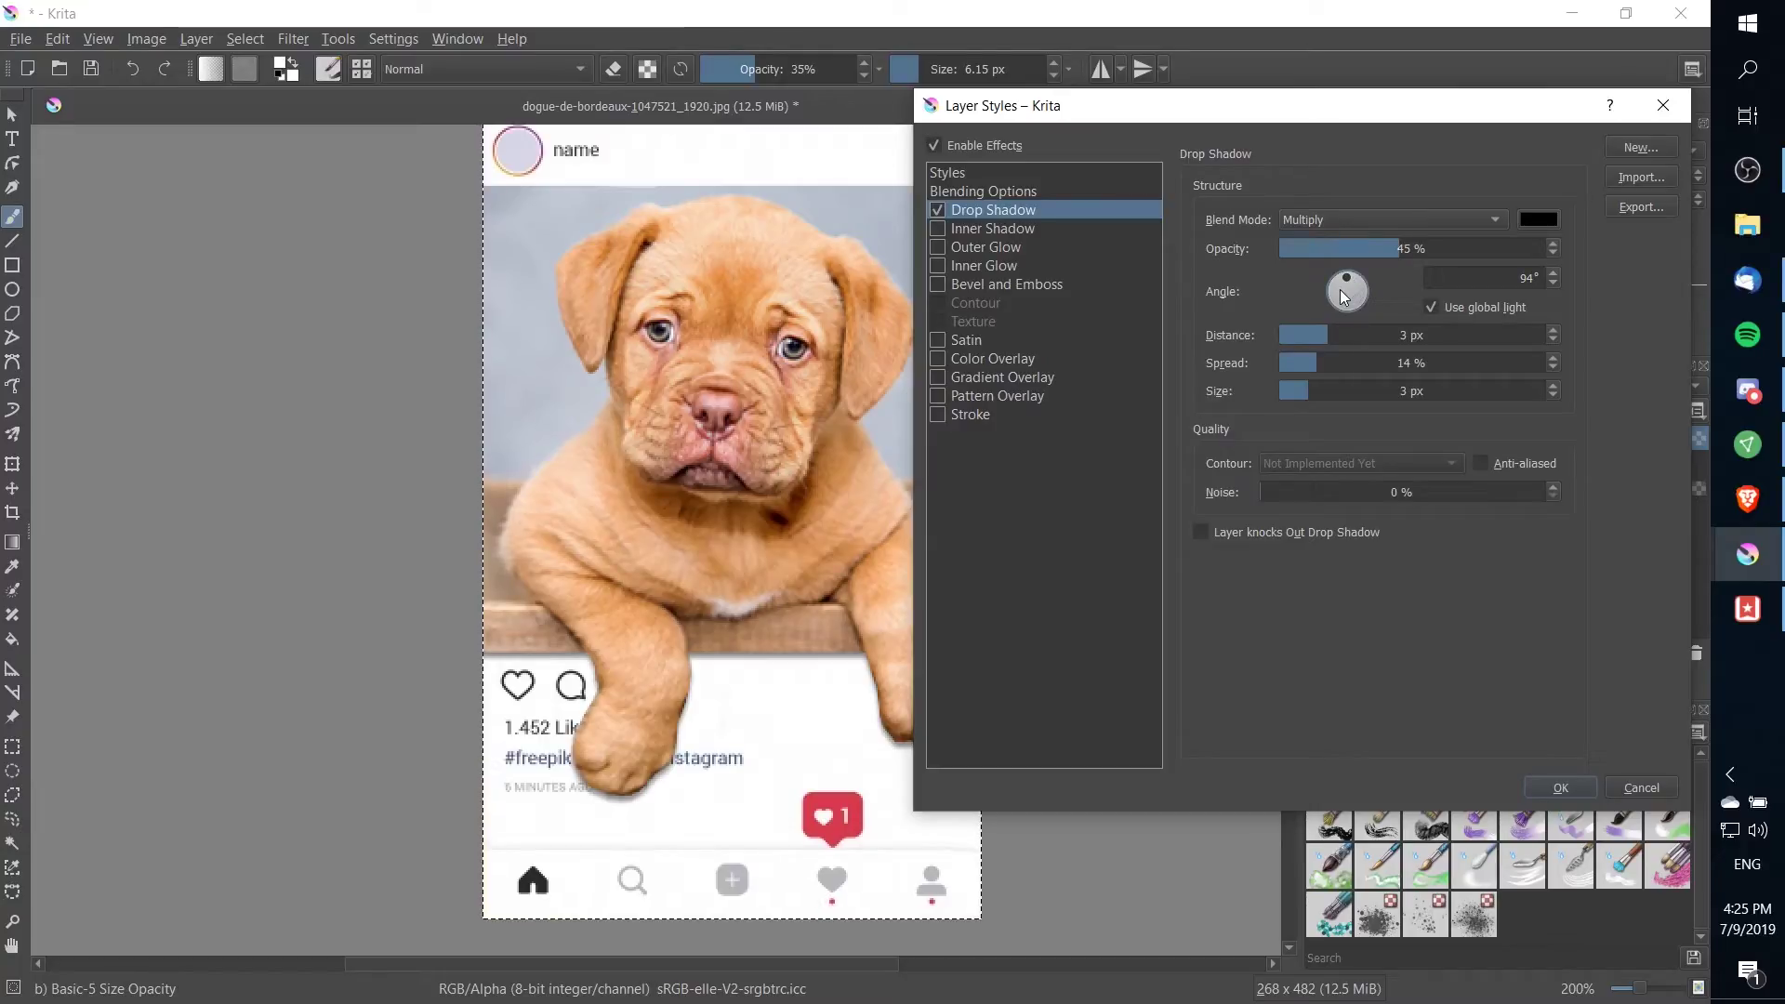
{"action": "left_click", "coordinate": [1547, 787]}
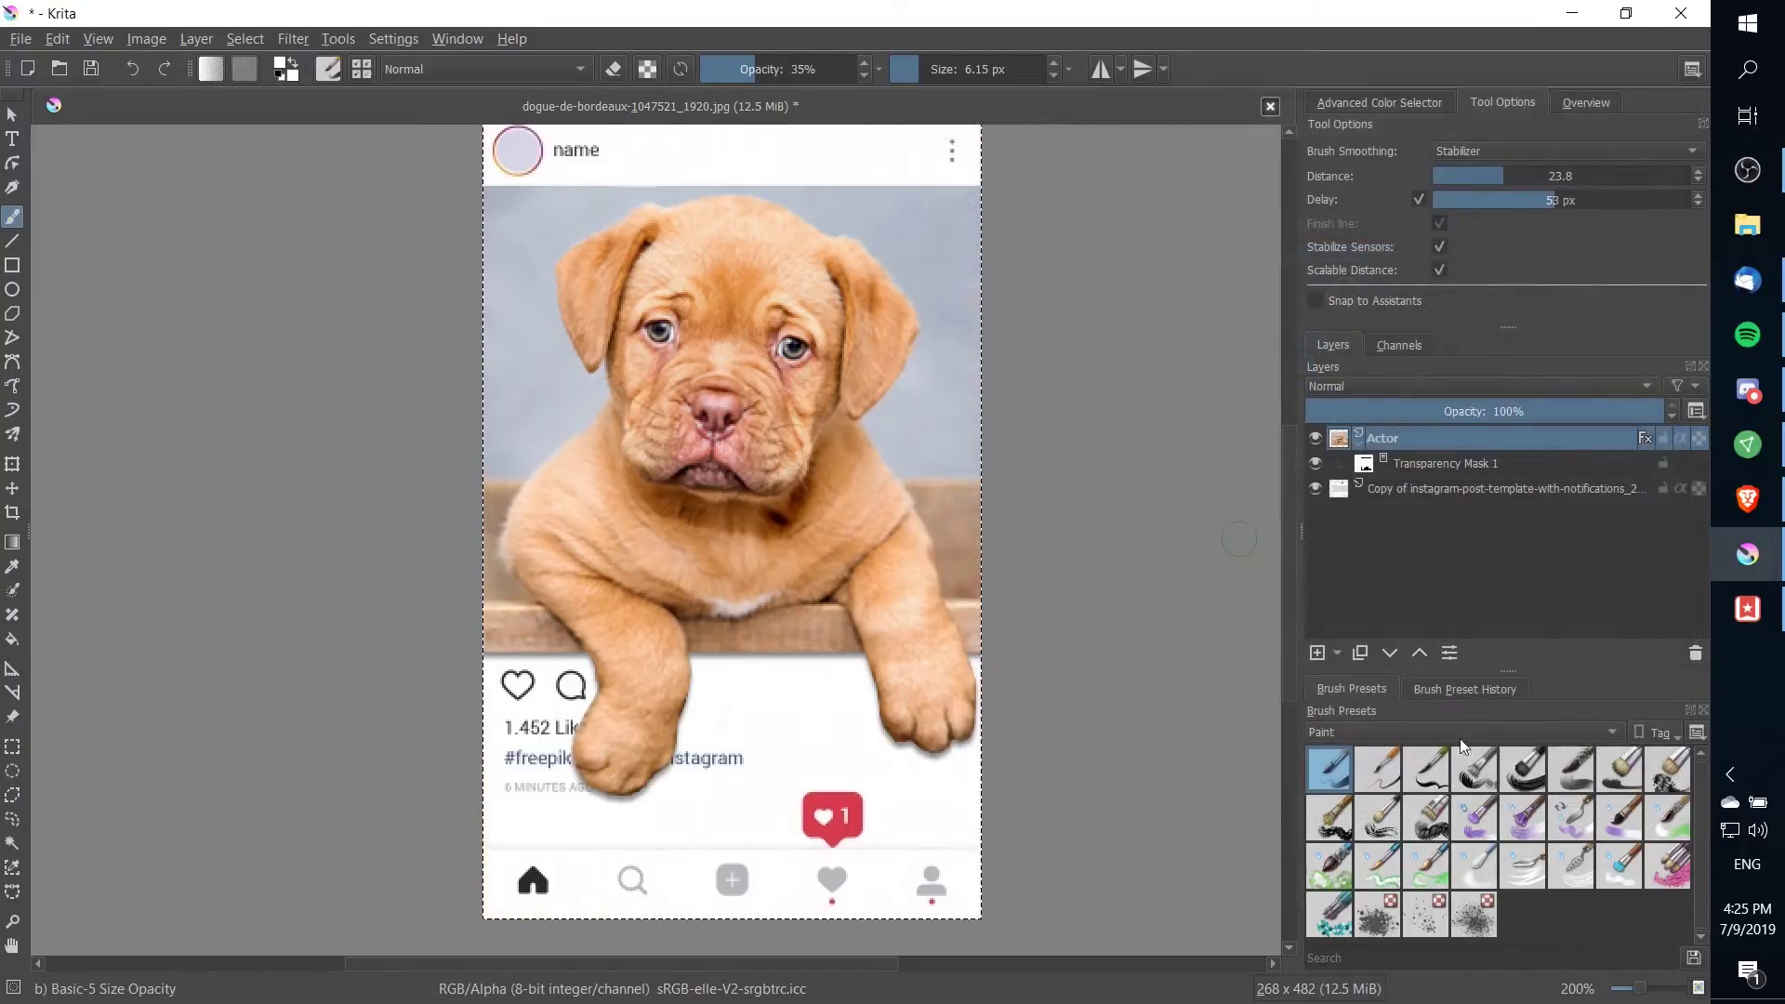
- Recolour the Actor layer's drop shadow to the light pinkish tone #e6b19f and apply the layer style
{"action": "left_click_drag", "start_coordinate": [1100, 450], "coordinate": [1021, 465]}
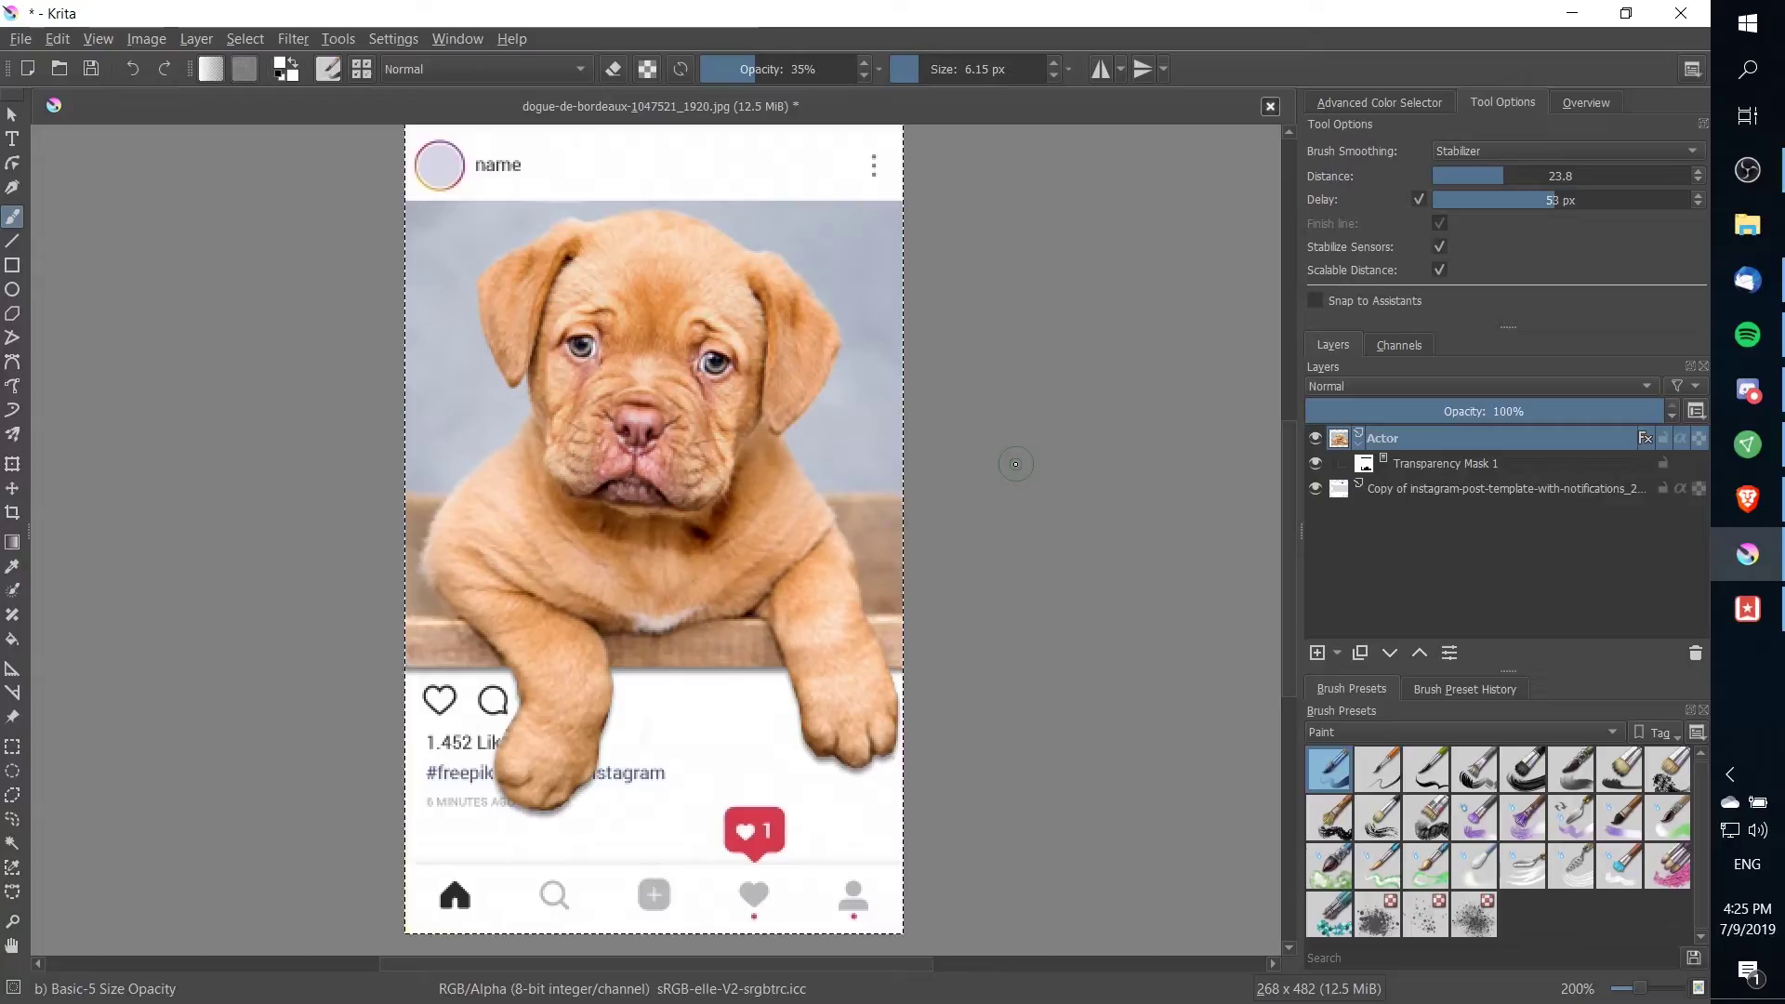
{"action": "scroll", "coordinate": [1015, 464], "scroll_direction": "down", "scroll_amount": 1}
{"action": "scroll", "coordinate": [901, 625], "scroll_direction": "up", "scroll_amount": 2}
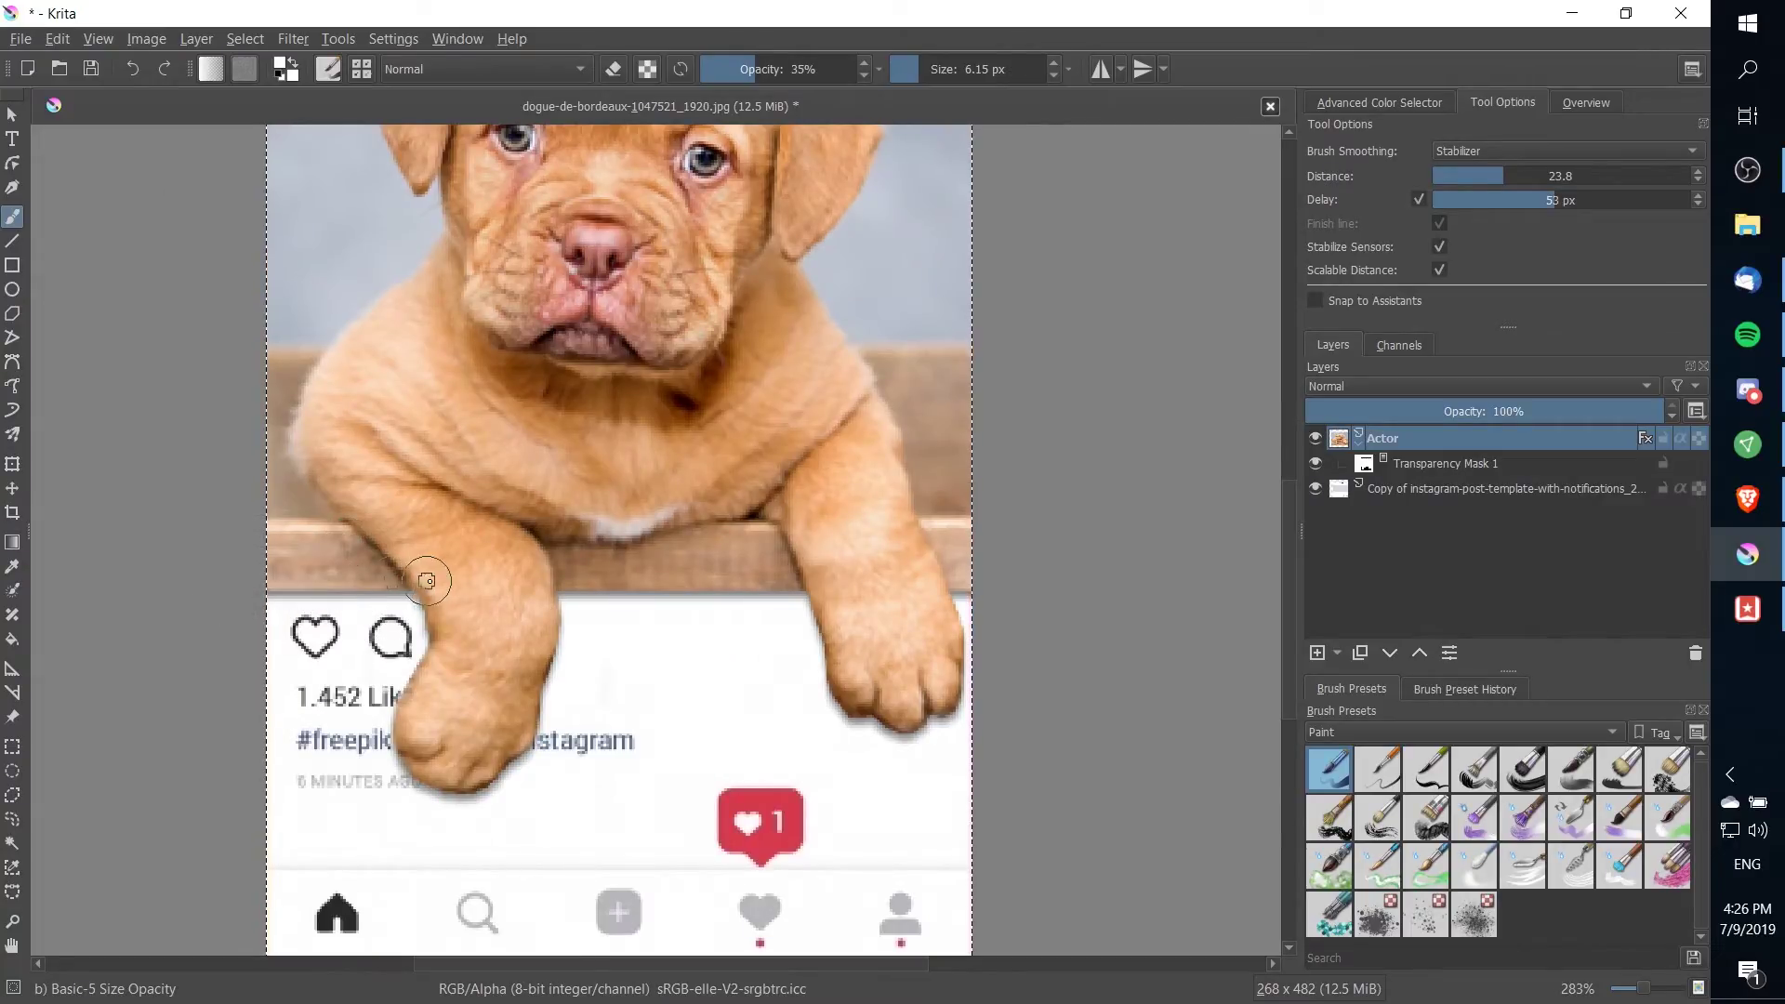
{"action": "left_click_drag", "start_coordinate": [456, 598], "coordinate": [487, 620]}
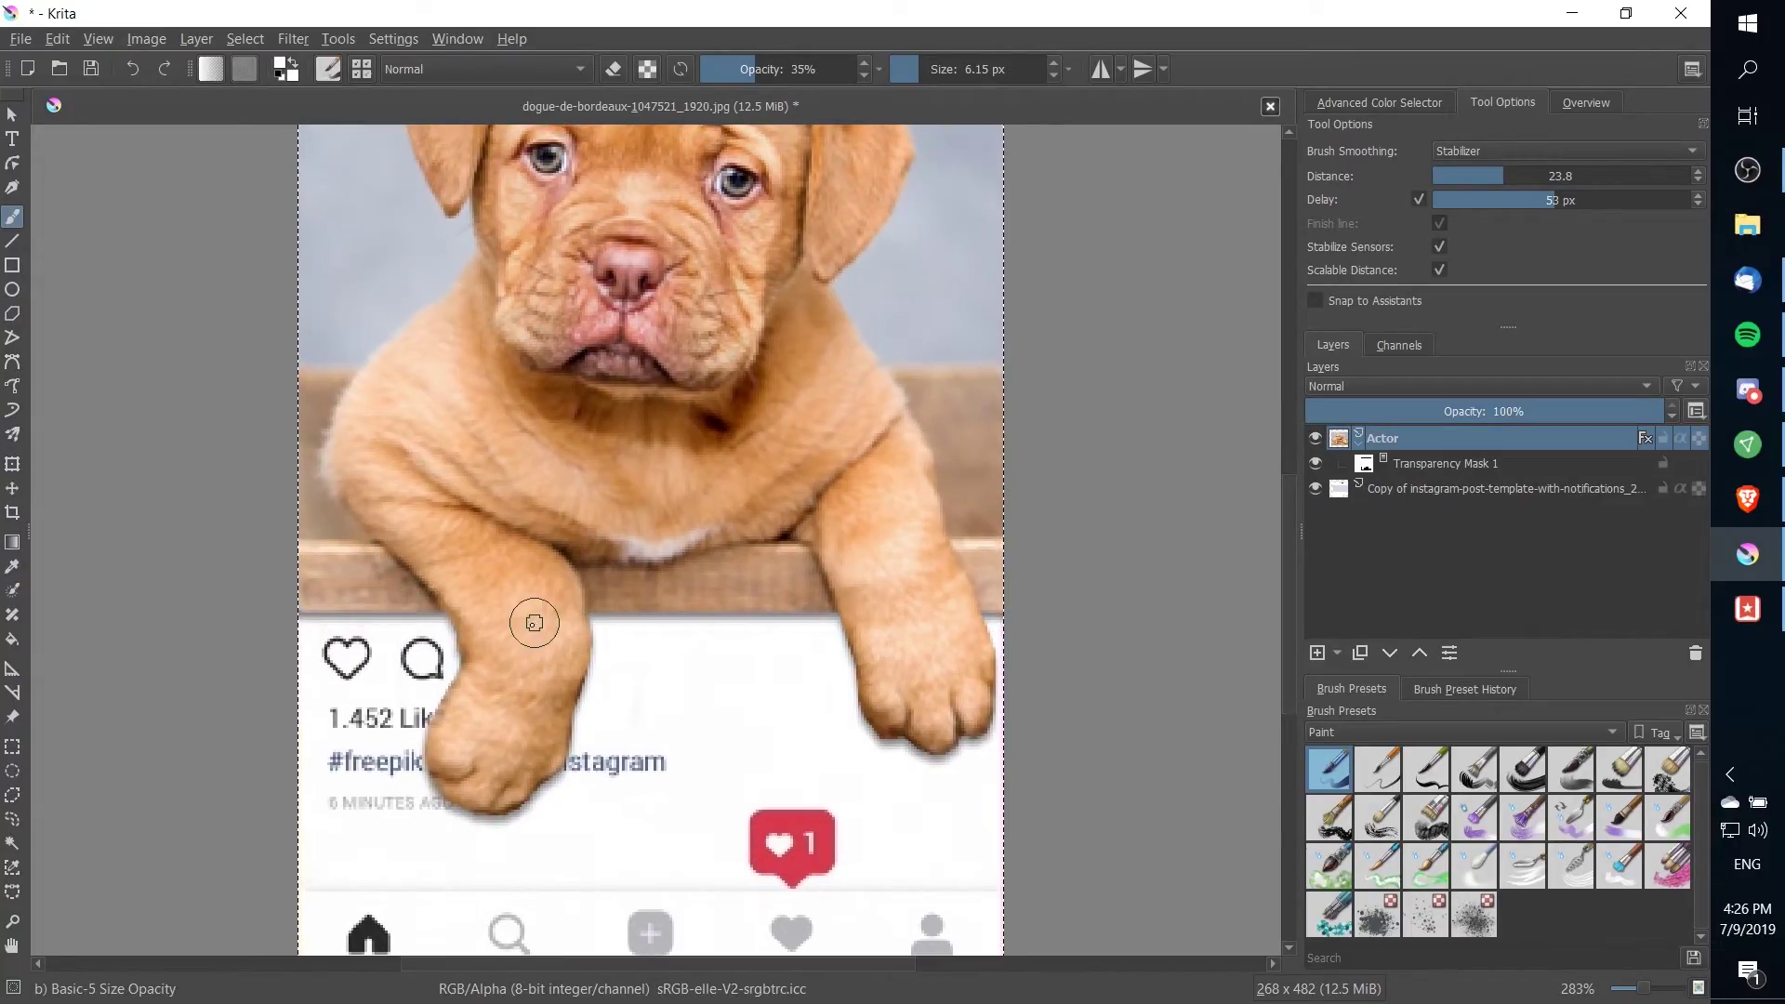
{"action": "left_click_drag", "start_coordinate": [654, 622], "coordinate": [650, 598]}
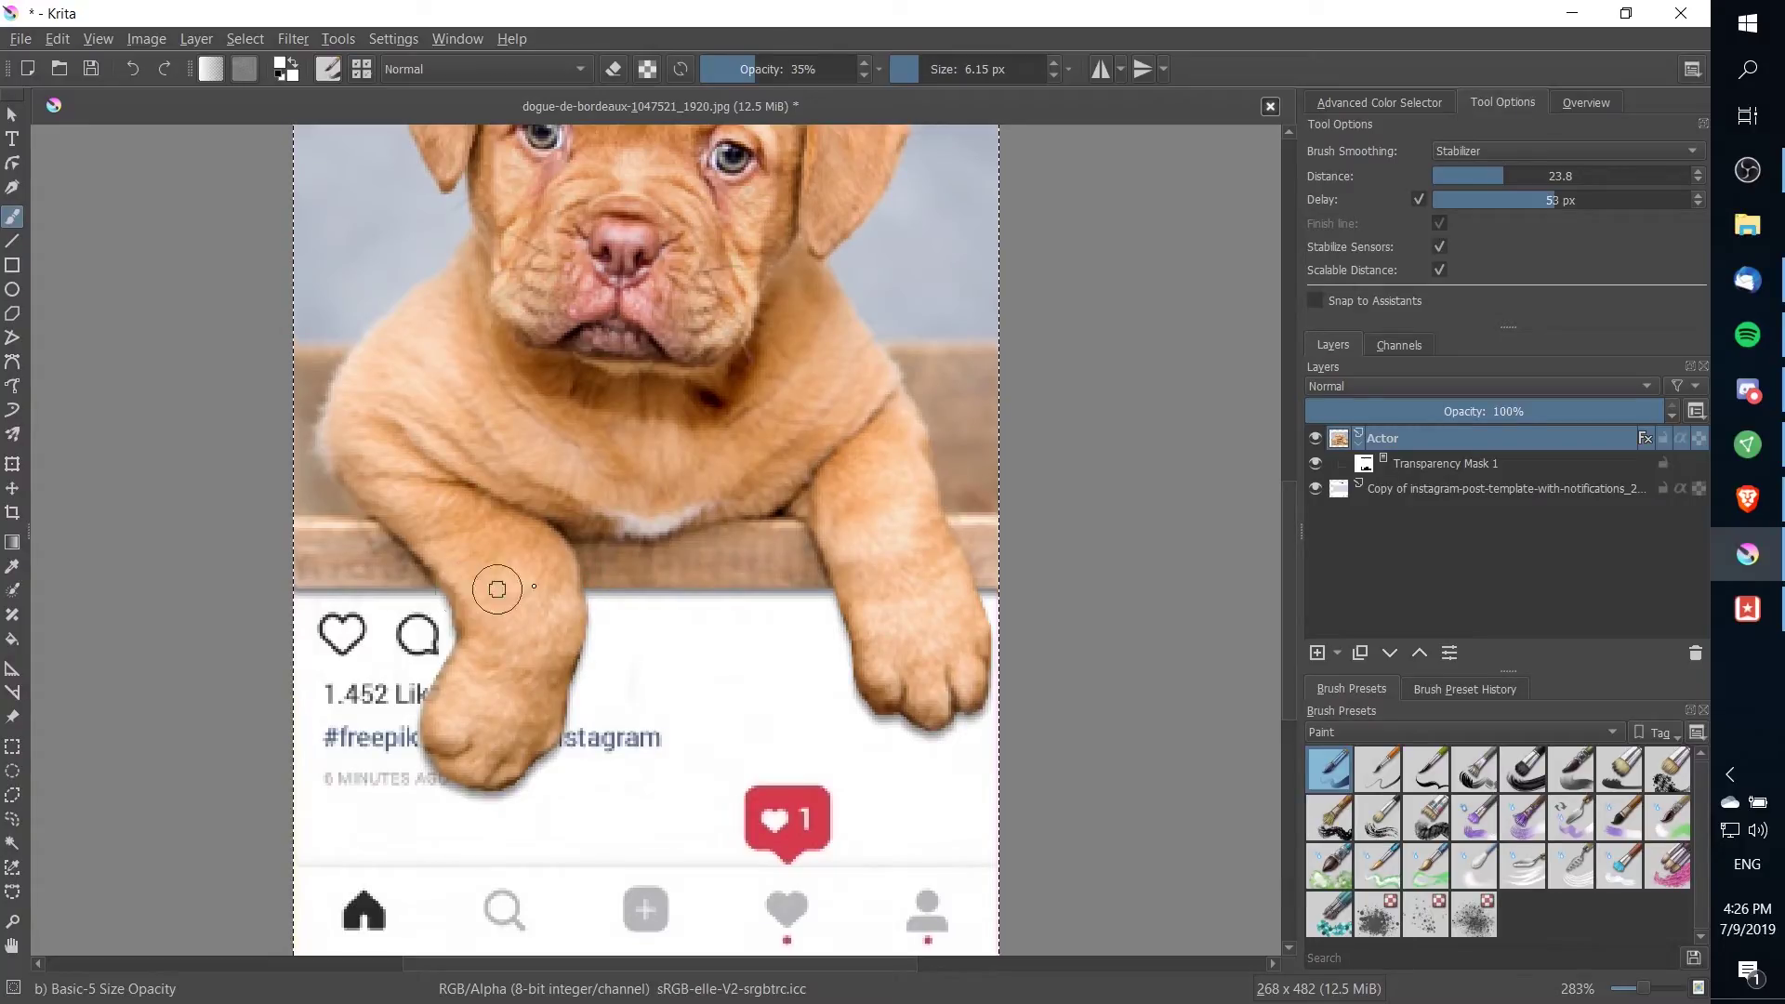
{"action": "mouse_move", "coordinate": [647, 596]}
{"action": "left_mouse_down"}
{"action": "mouse_move", "coordinate": [593, 756]}
{"action": "mouse_move", "coordinate": [481, 834]}
{"action": "left_mouse_up"}
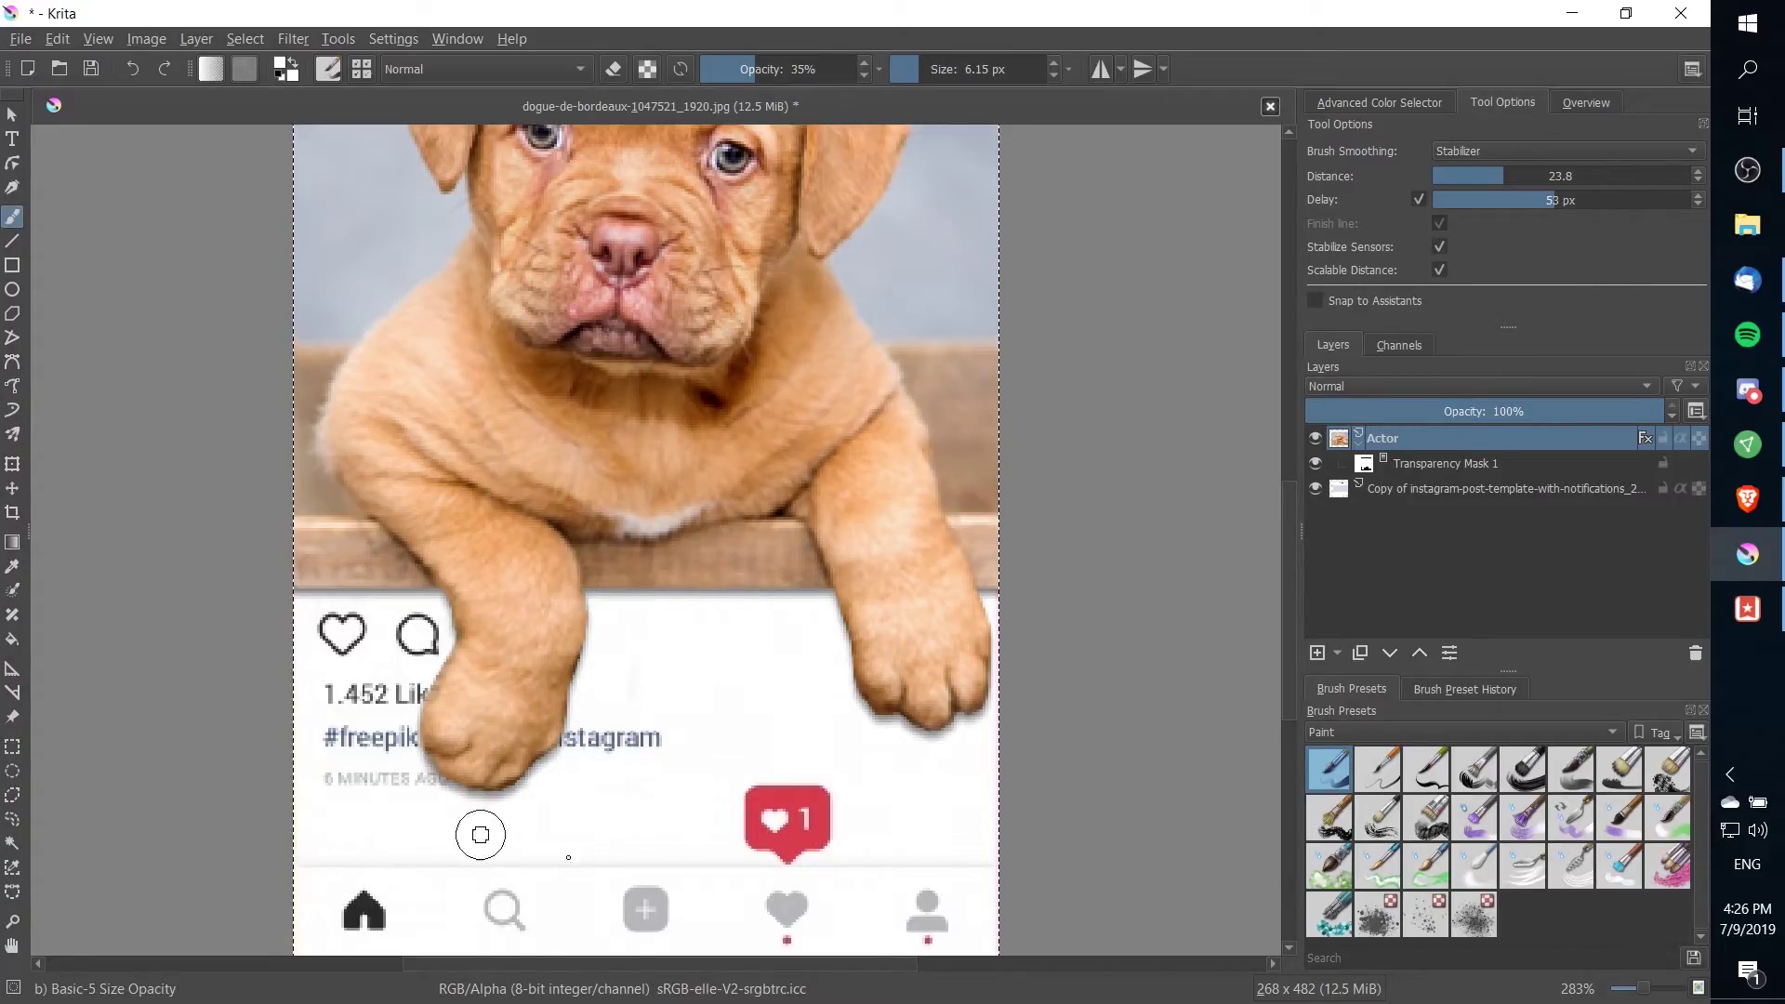
{"action": "right_click", "coordinate": [1410, 429]}
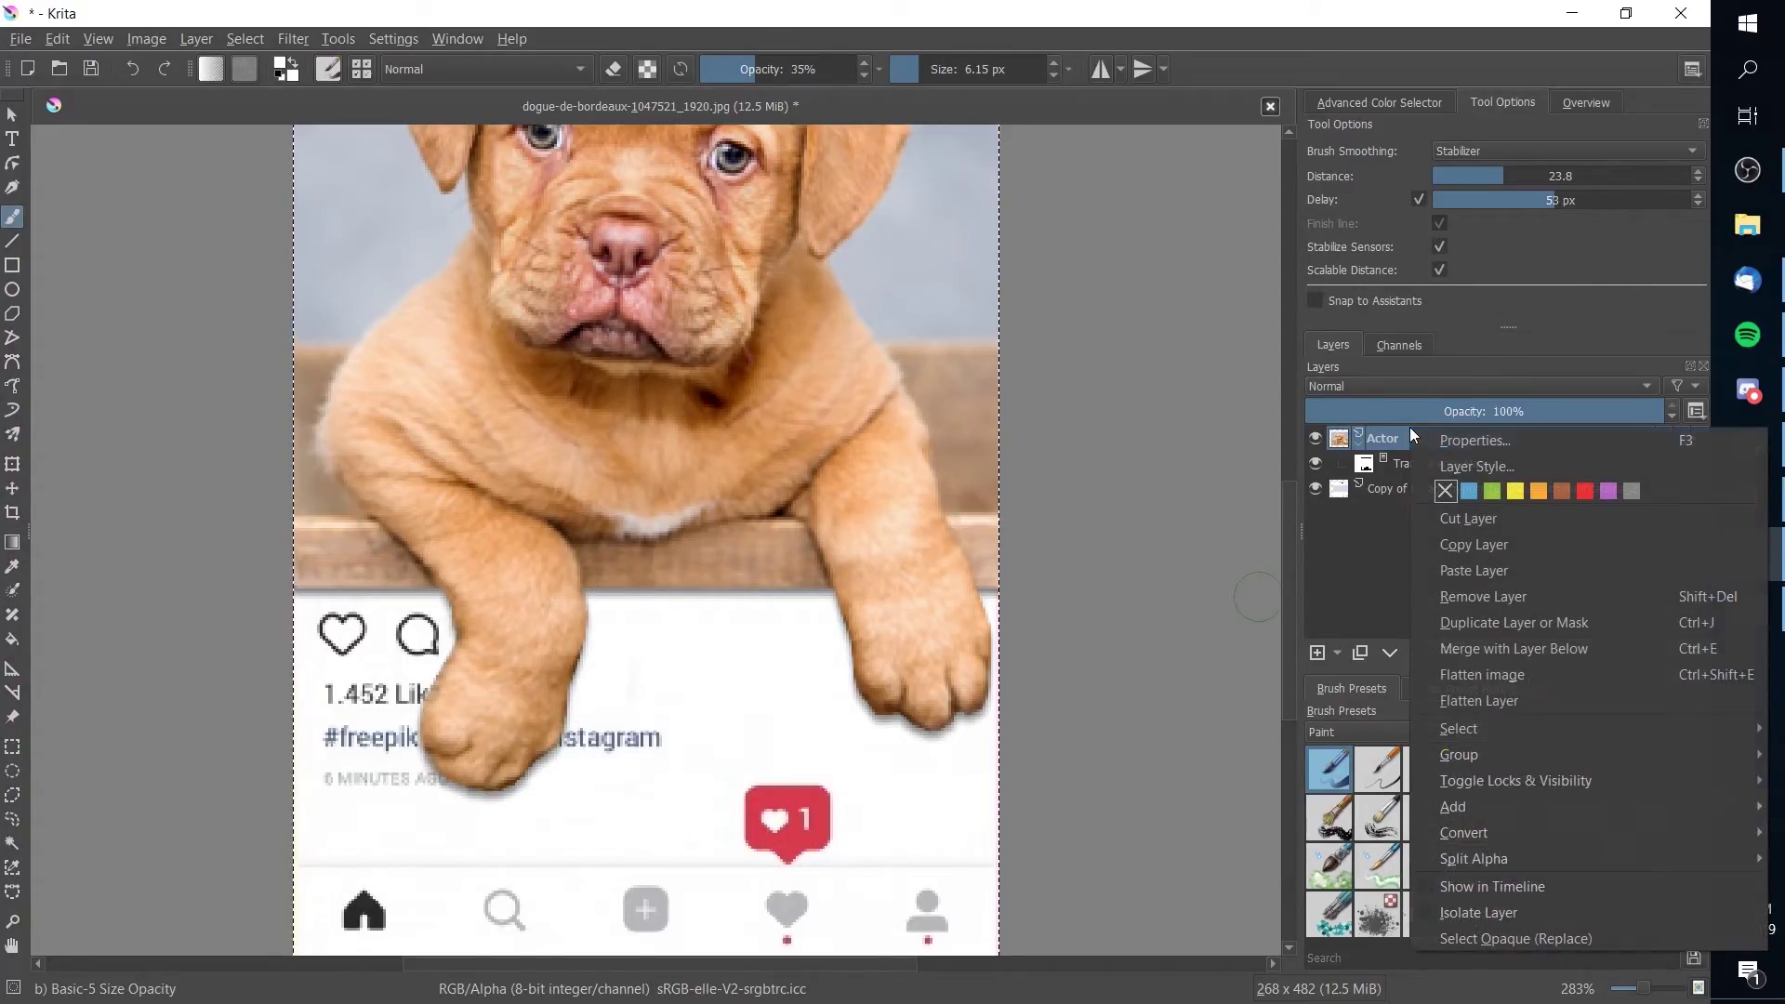
{"action": "left_click", "coordinate": [1467, 467]}
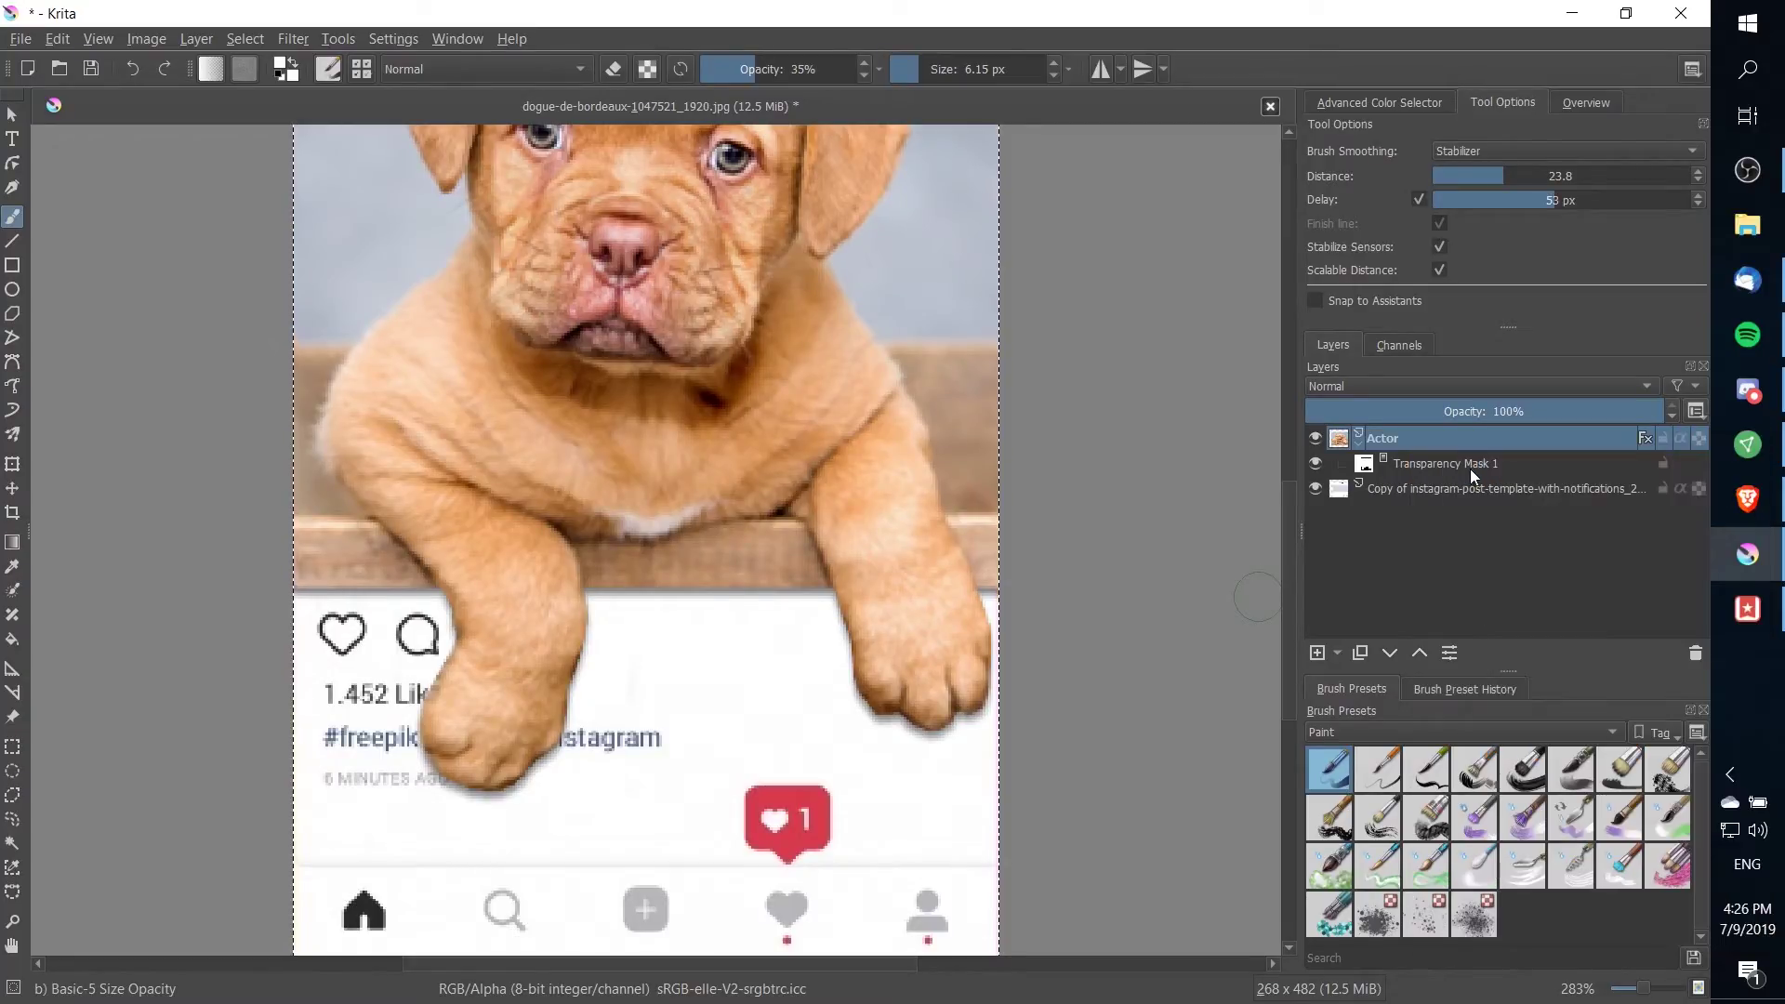
{"action": "left_click", "coordinate": [611, 244]}
{"action": "left_click_drag", "start_coordinate": [820, 144], "coordinate": [1237, 171]}
{"action": "left_click", "coordinate": [1519, 283]}
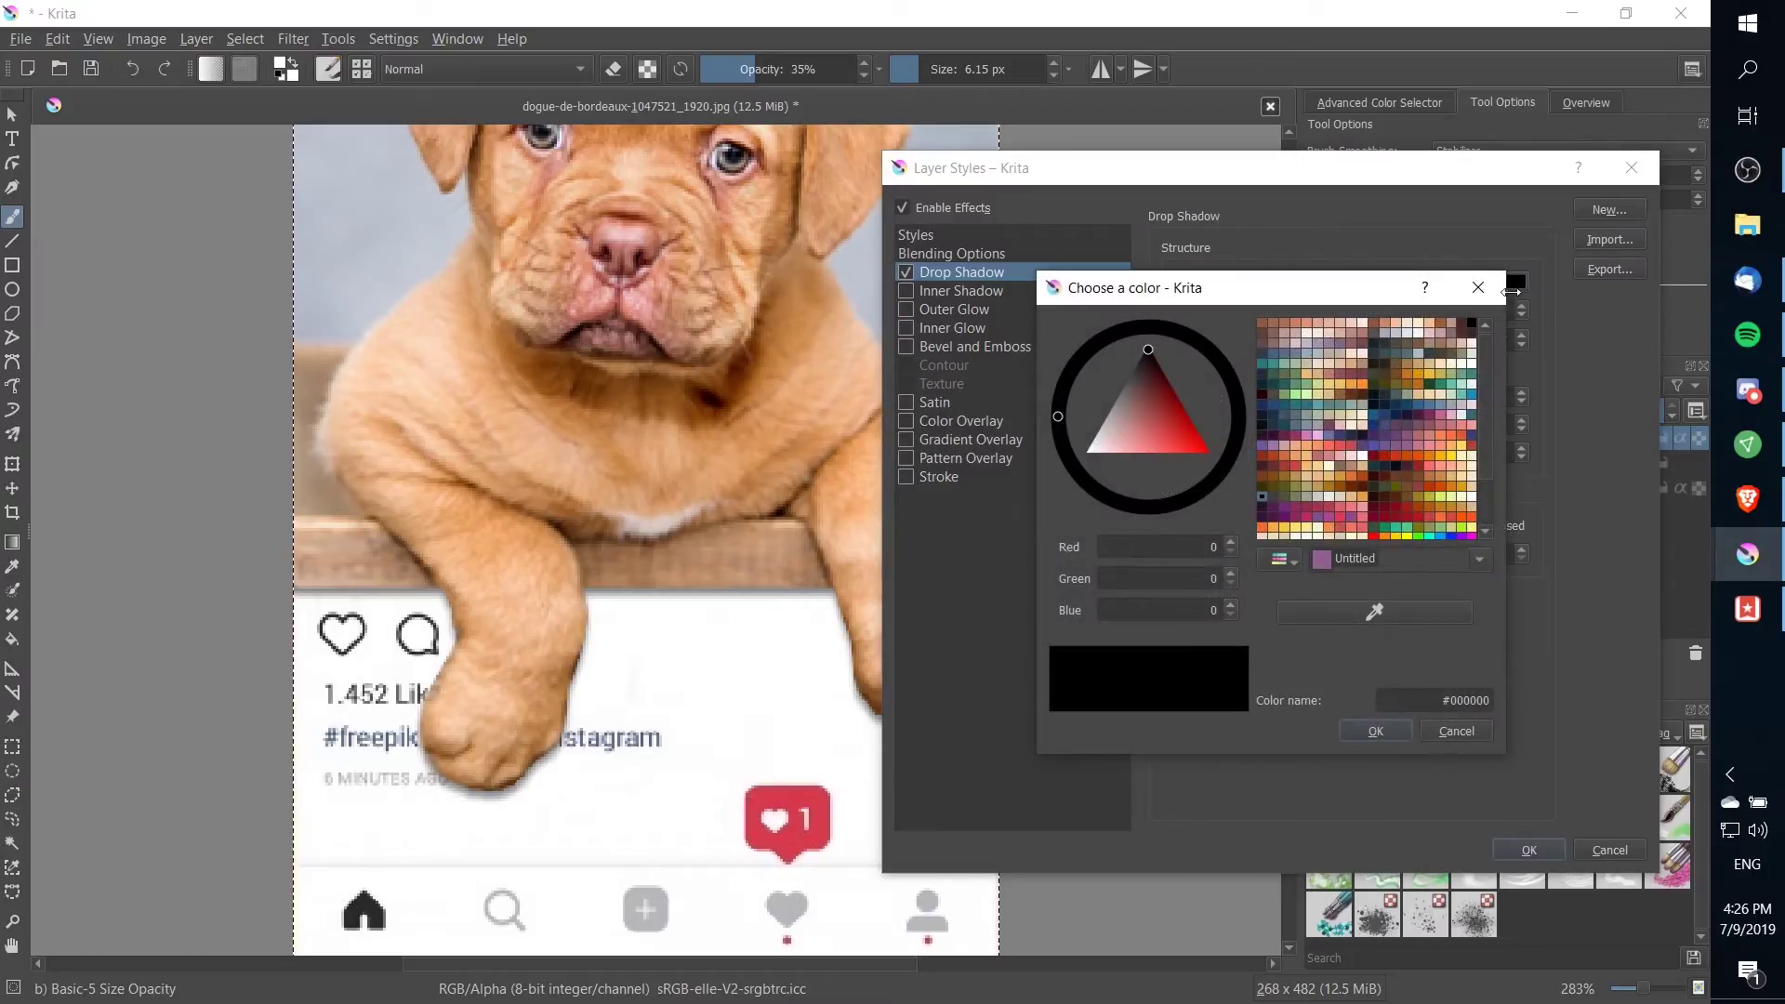
{"action": "left_click", "coordinate": [1333, 327]}
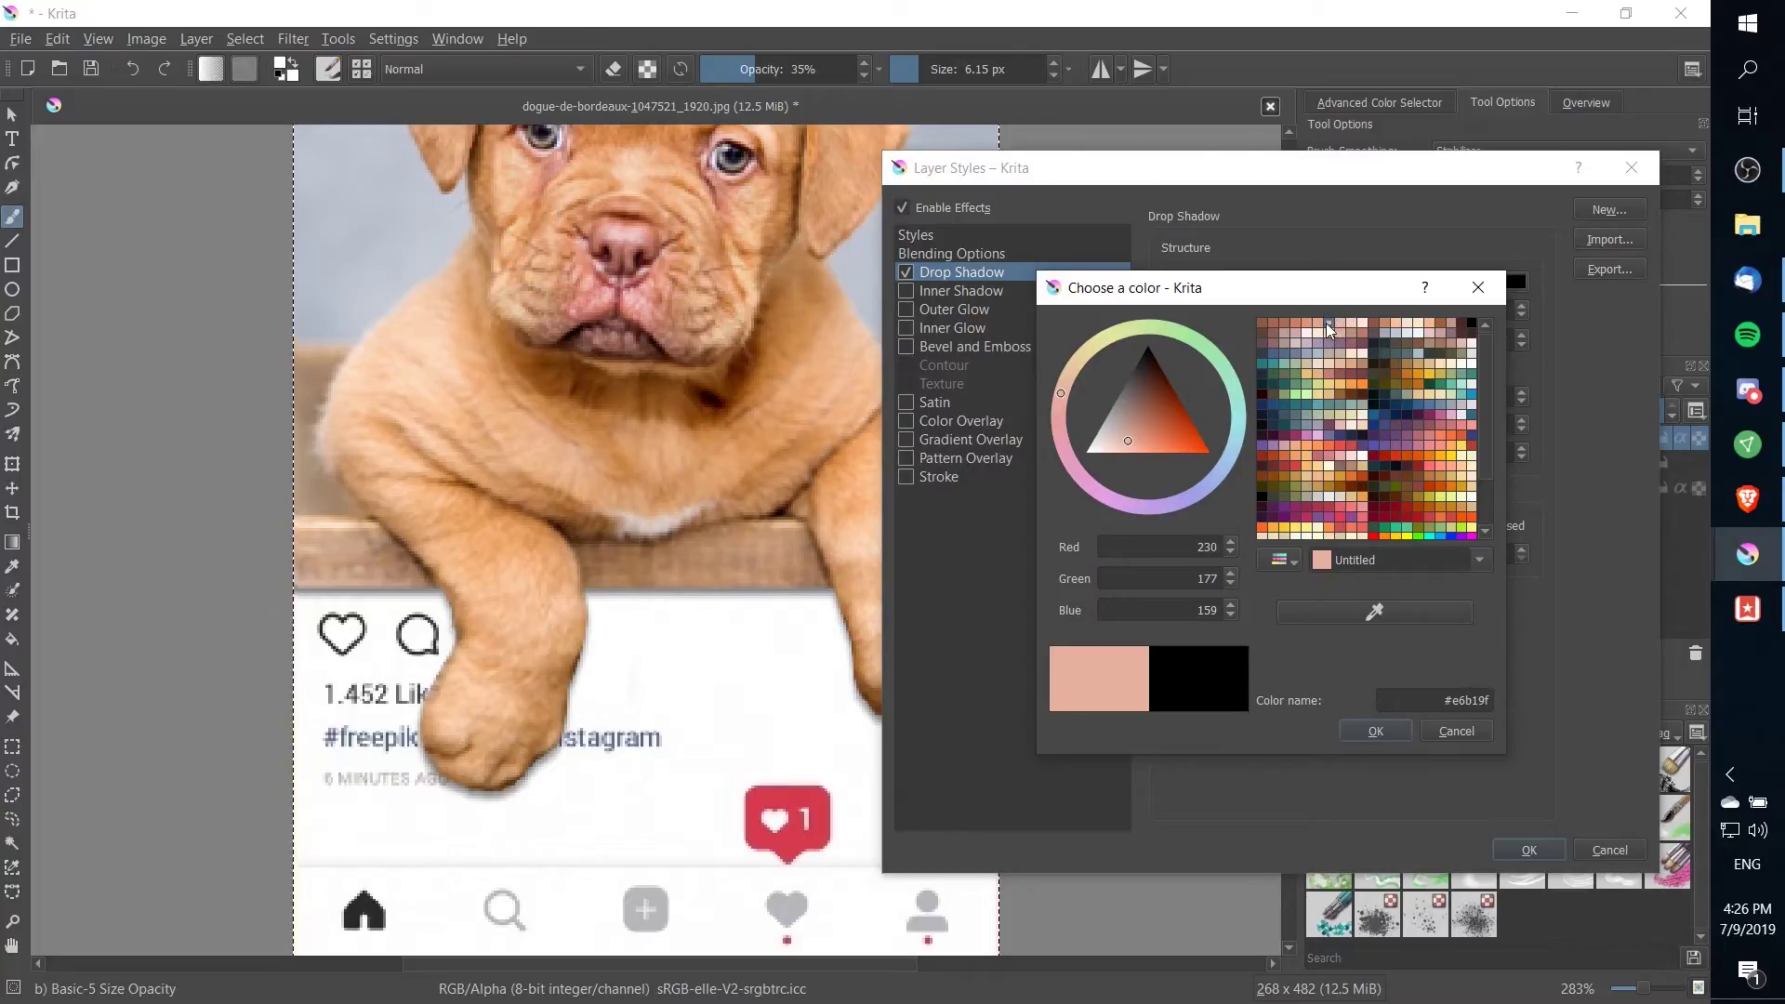
{"action": "left_click", "coordinate": [1376, 732]}
{"action": "left_click_drag", "start_coordinate": [1067, 182], "coordinate": [1181, 158]}
{"action": "left_click", "coordinate": [1659, 828]}
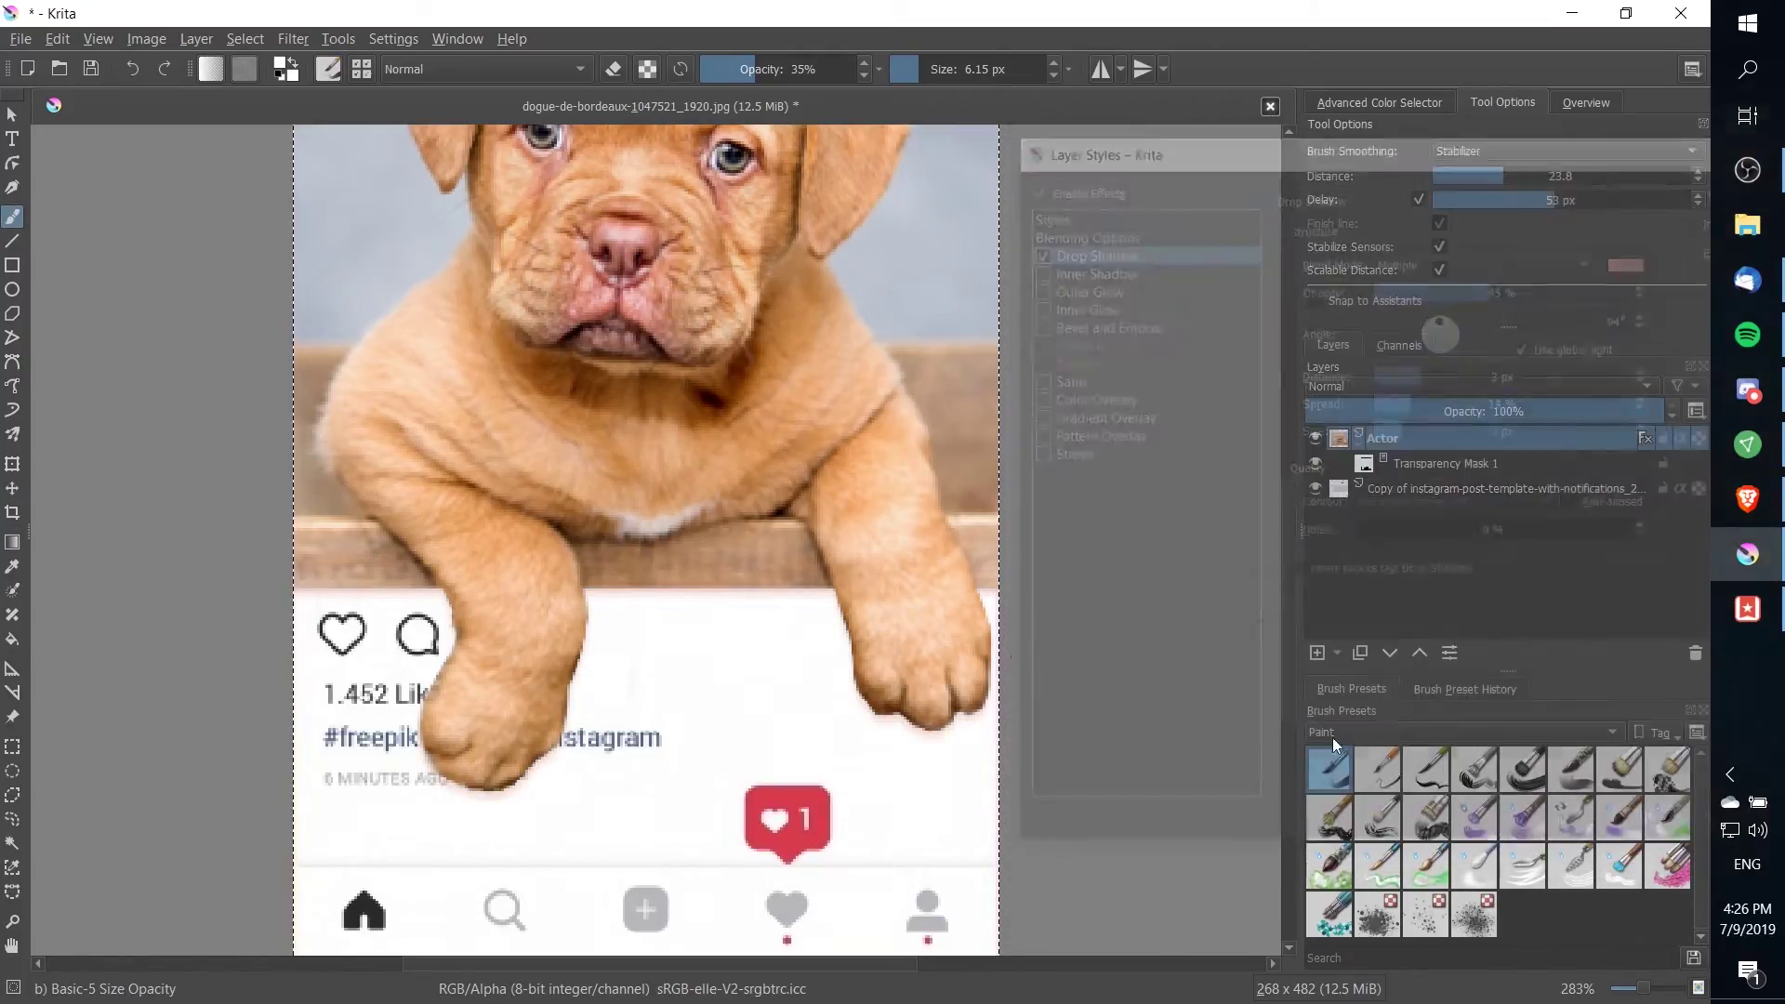
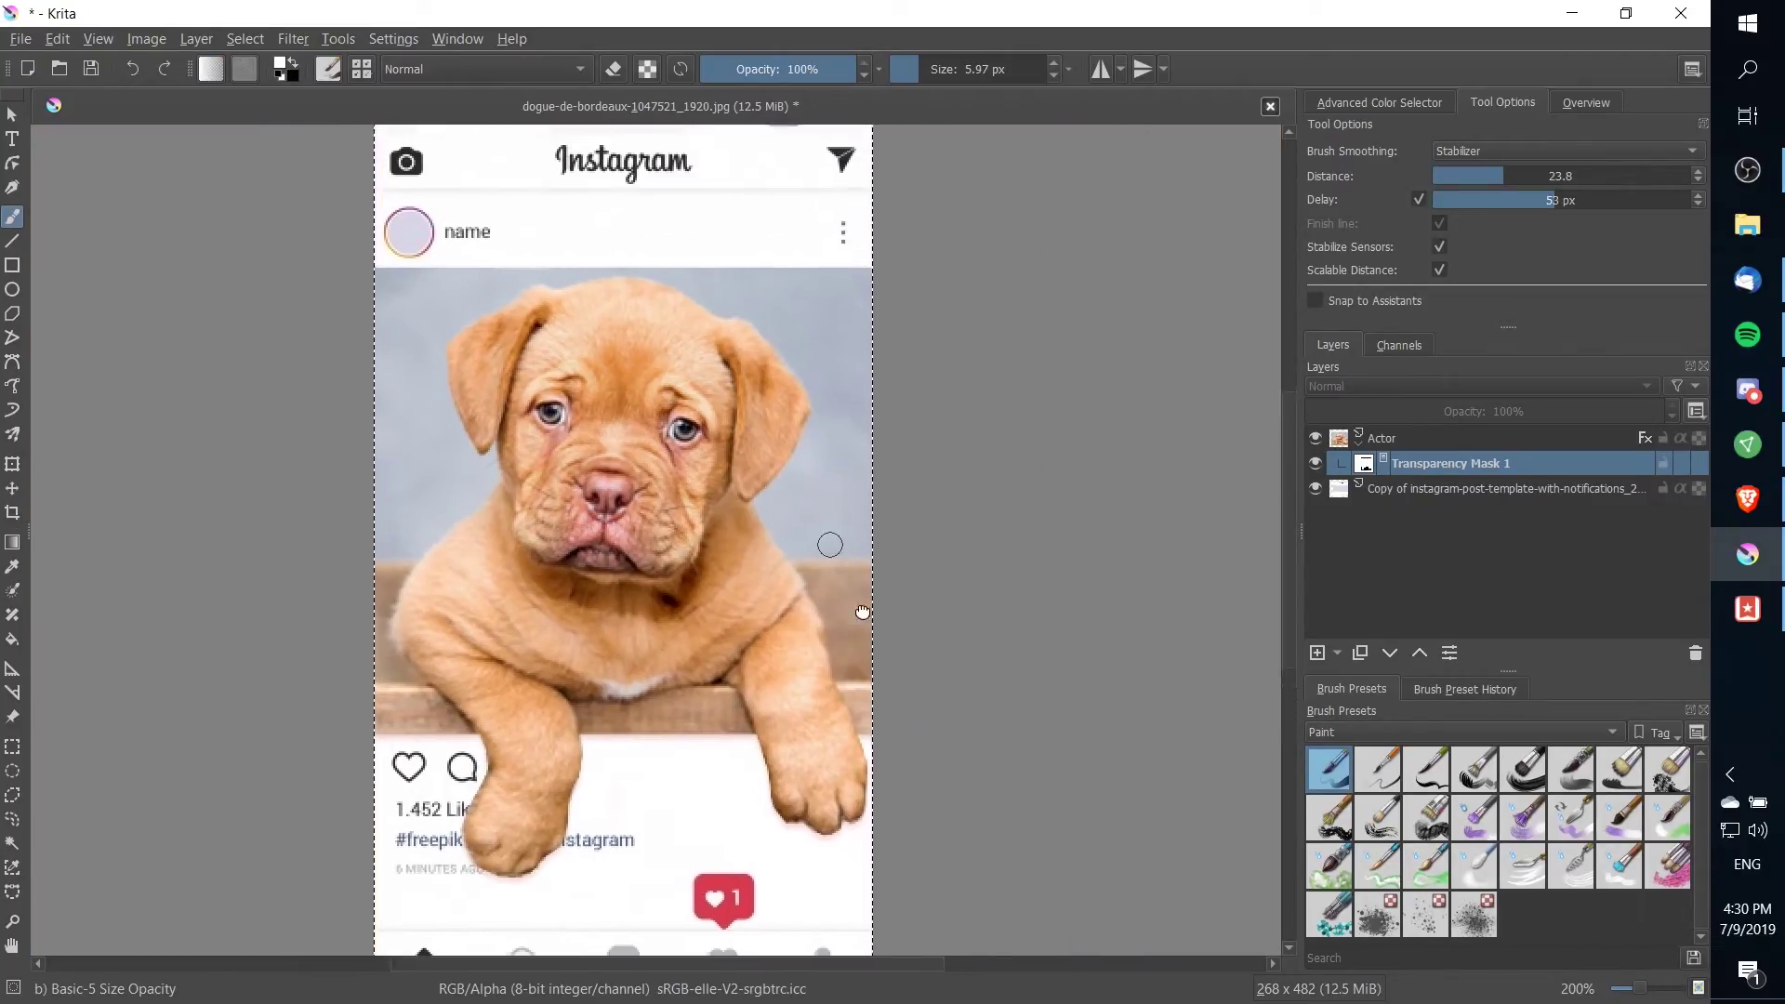
- Add a new paint layer and cover the placeholder word "name" beside the profile circle with white
{"action": "left_click_drag", "start_coordinate": [863, 612], "coordinate": [907, 680]}
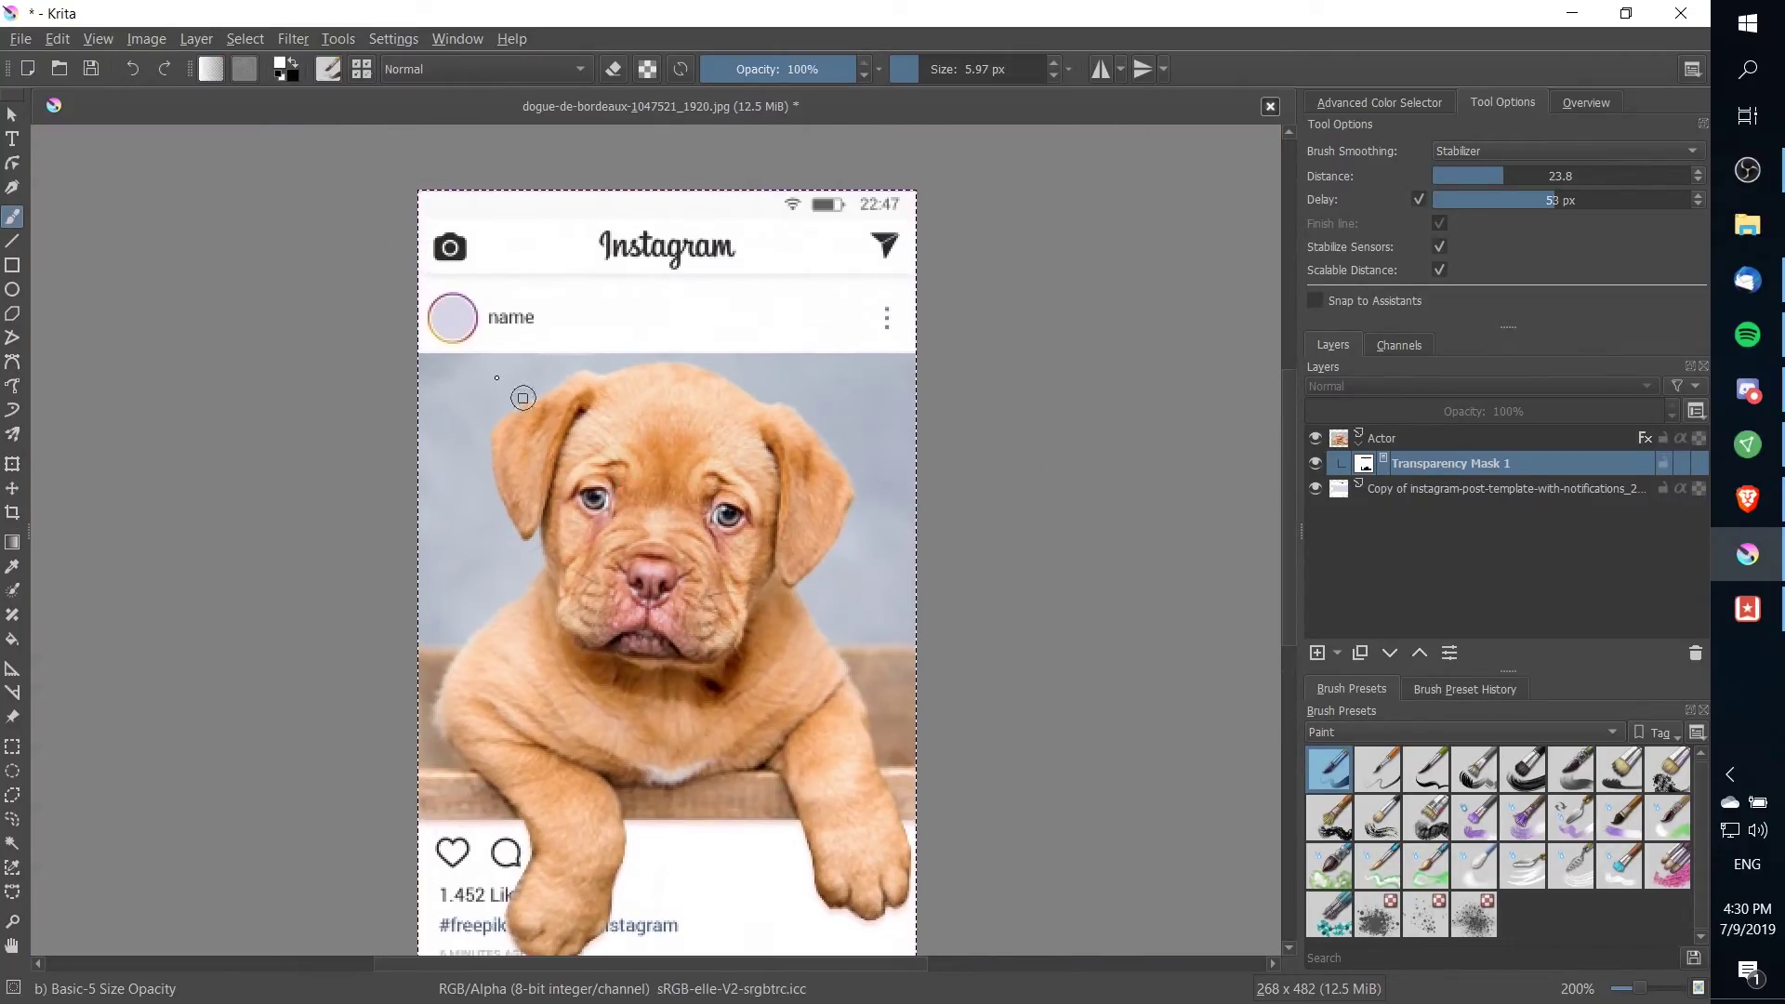
{"action": "left_click_drag", "start_coordinate": [561, 315], "coordinate": [692, 336]}
{"action": "left_click", "coordinate": [1319, 653]}
{"action": "scroll", "coordinate": [744, 302], "scroll_direction": "up", "scroll_amount": 2}
{"action": "mouse_move", "coordinate": [498, 369]}
{"action": "left_mouse_down"}
{"action": "mouse_move", "coordinate": [598, 383]}
{"action": "mouse_move", "coordinate": [518, 375]}
{"action": "left_mouse_up"}
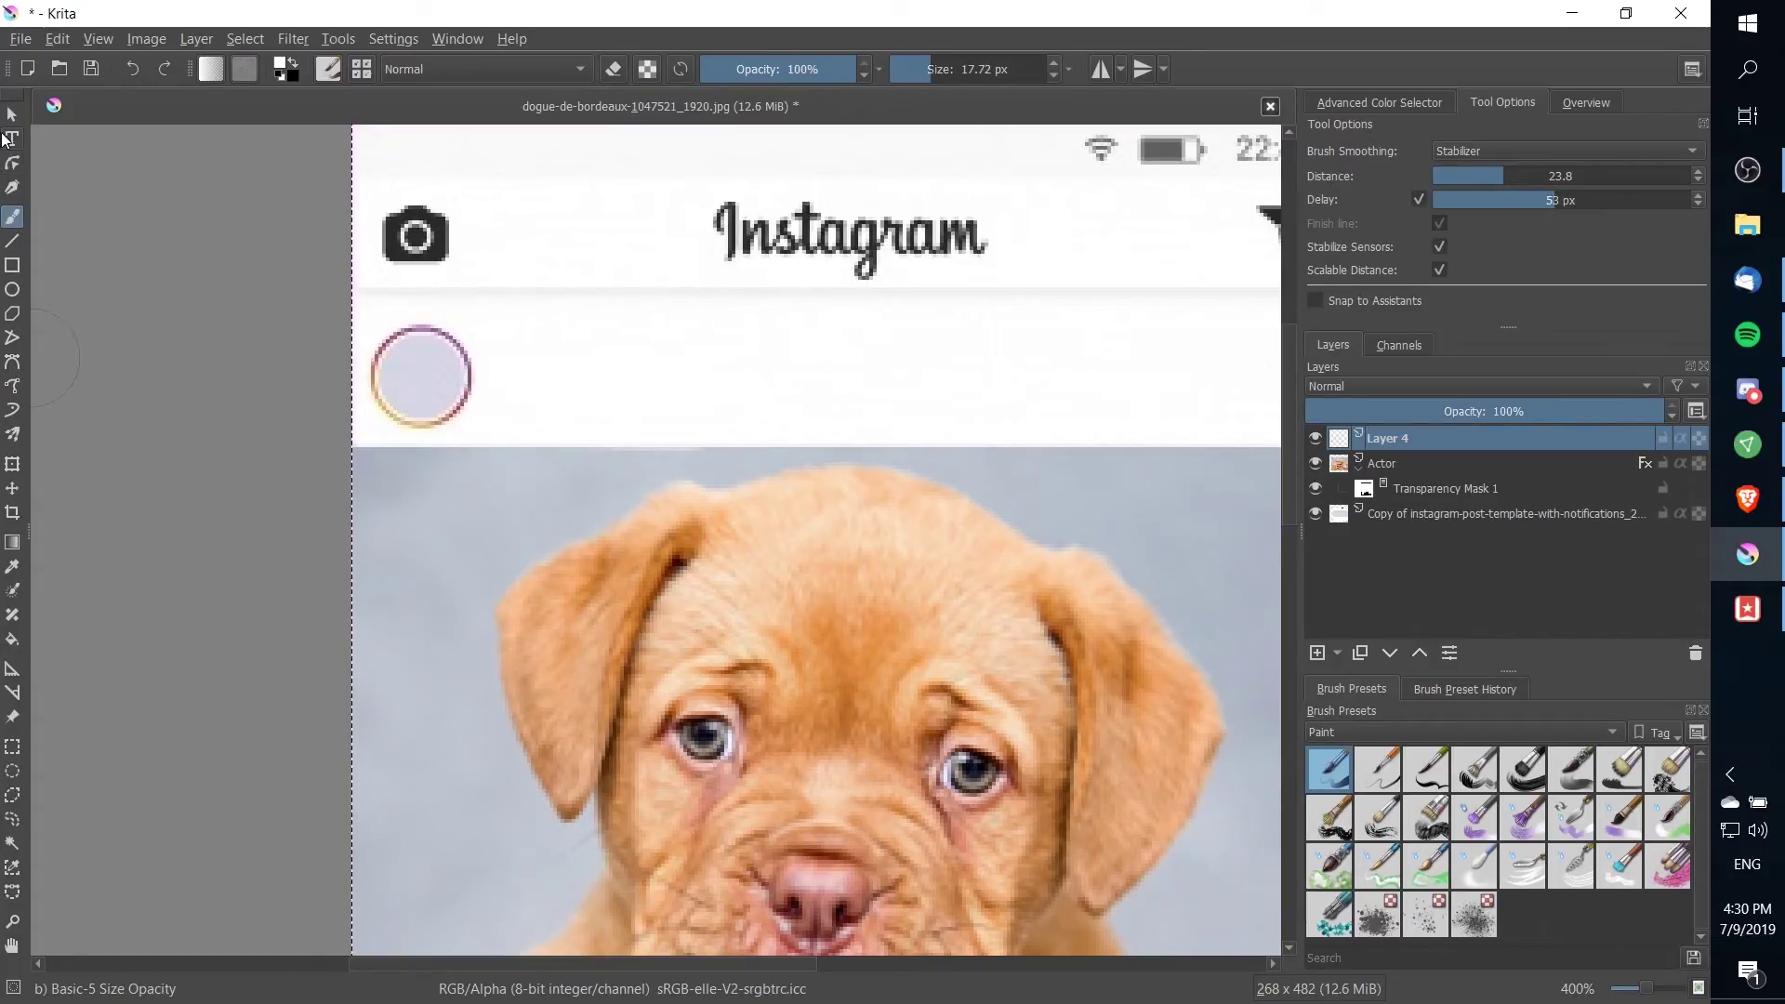
- Add the text "Chris' Tutorials" in black 8 pt Corbel beside the profile circle and move it up level with the circle
{"action": "left_click", "coordinate": [13, 138]}
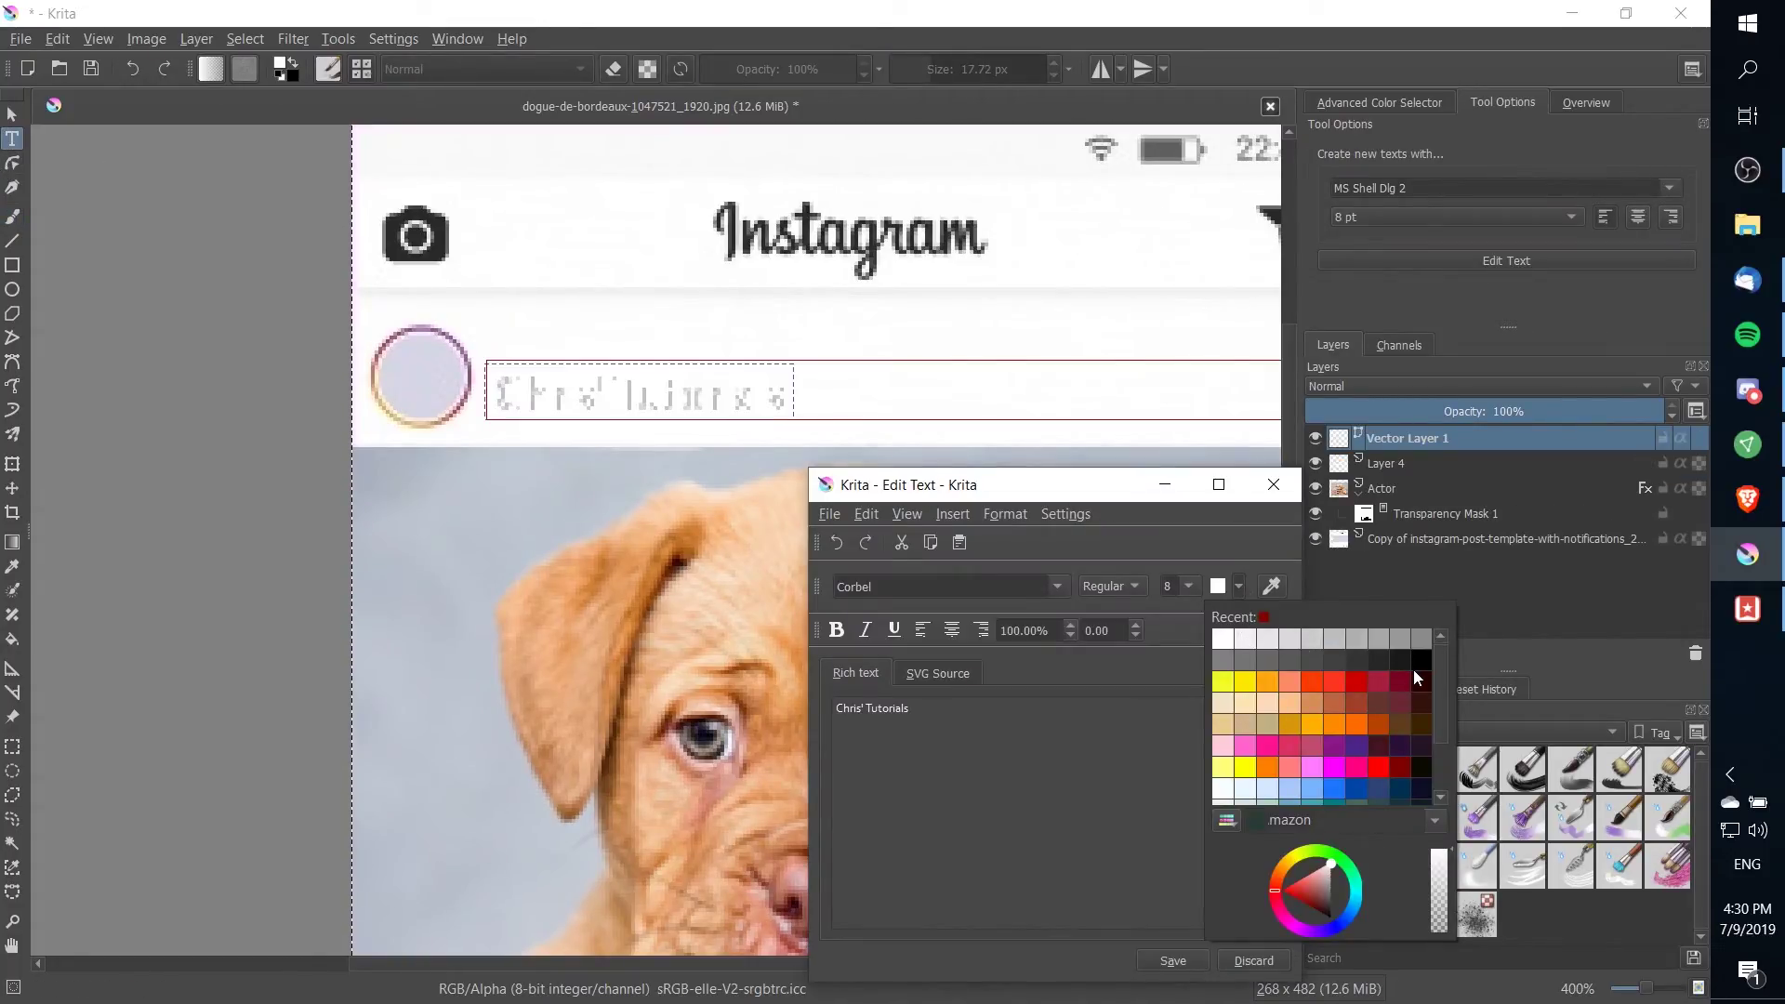
{"action": "left_click", "coordinate": [1417, 670]}
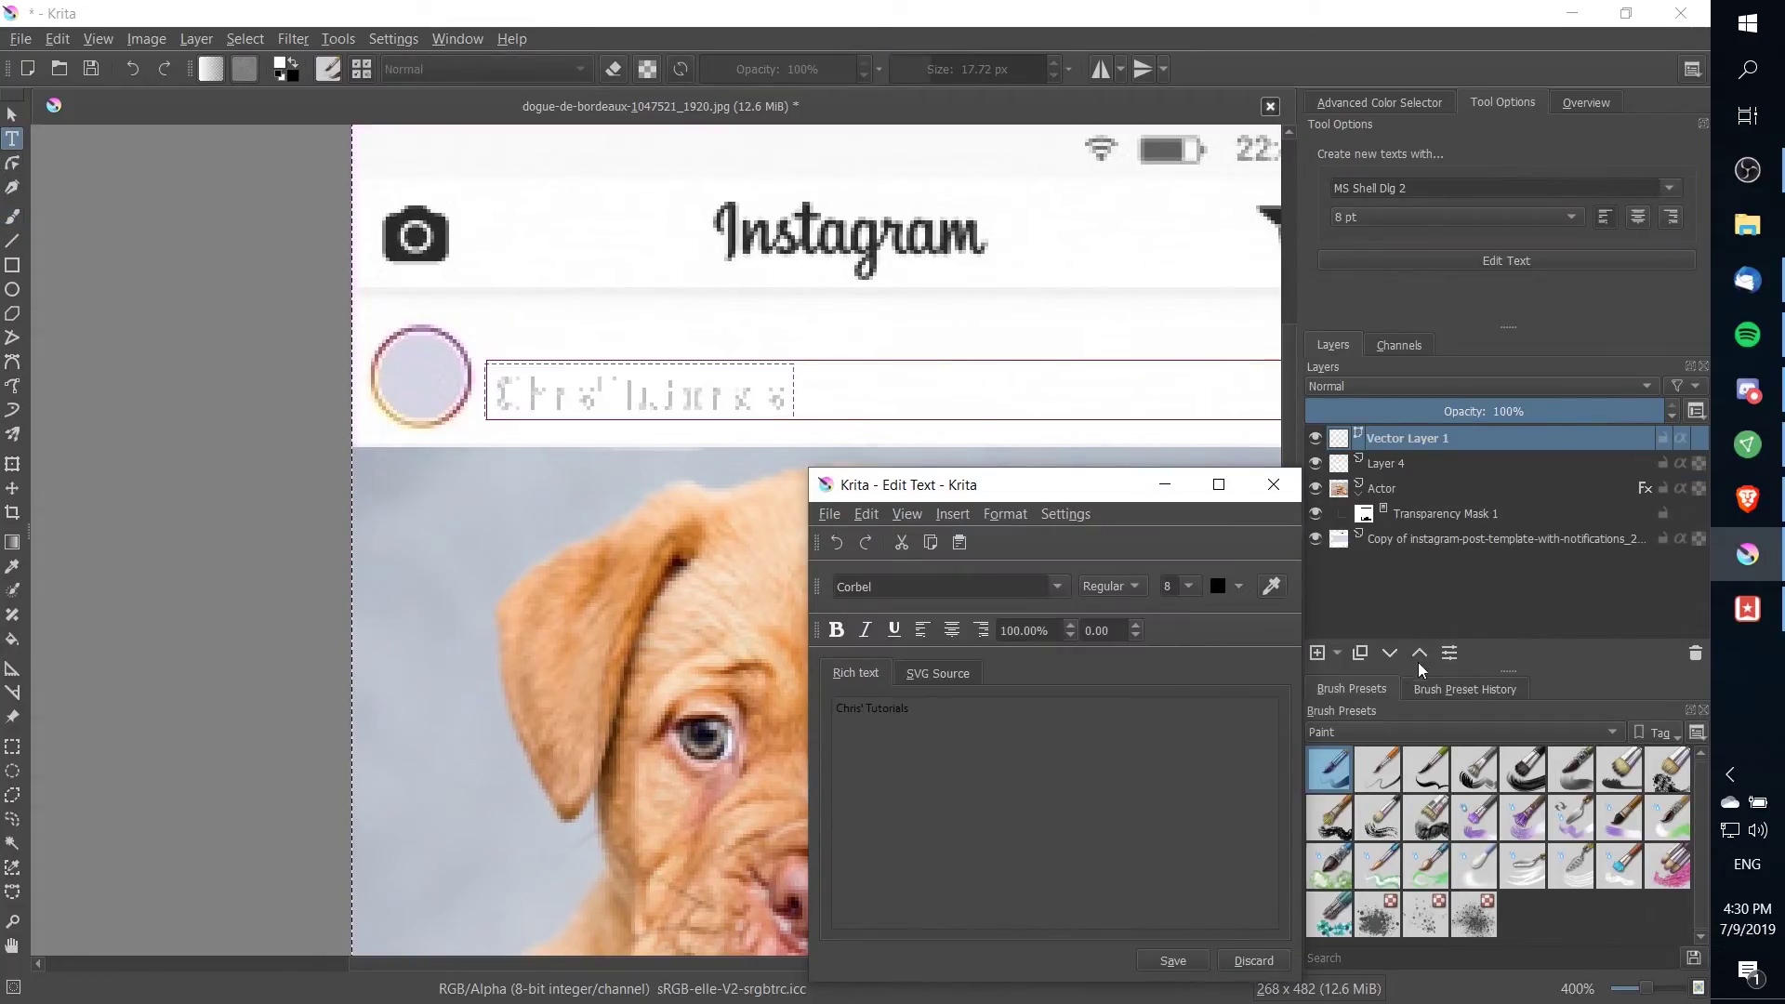
{"action": "left_click", "coordinate": [1188, 969]}
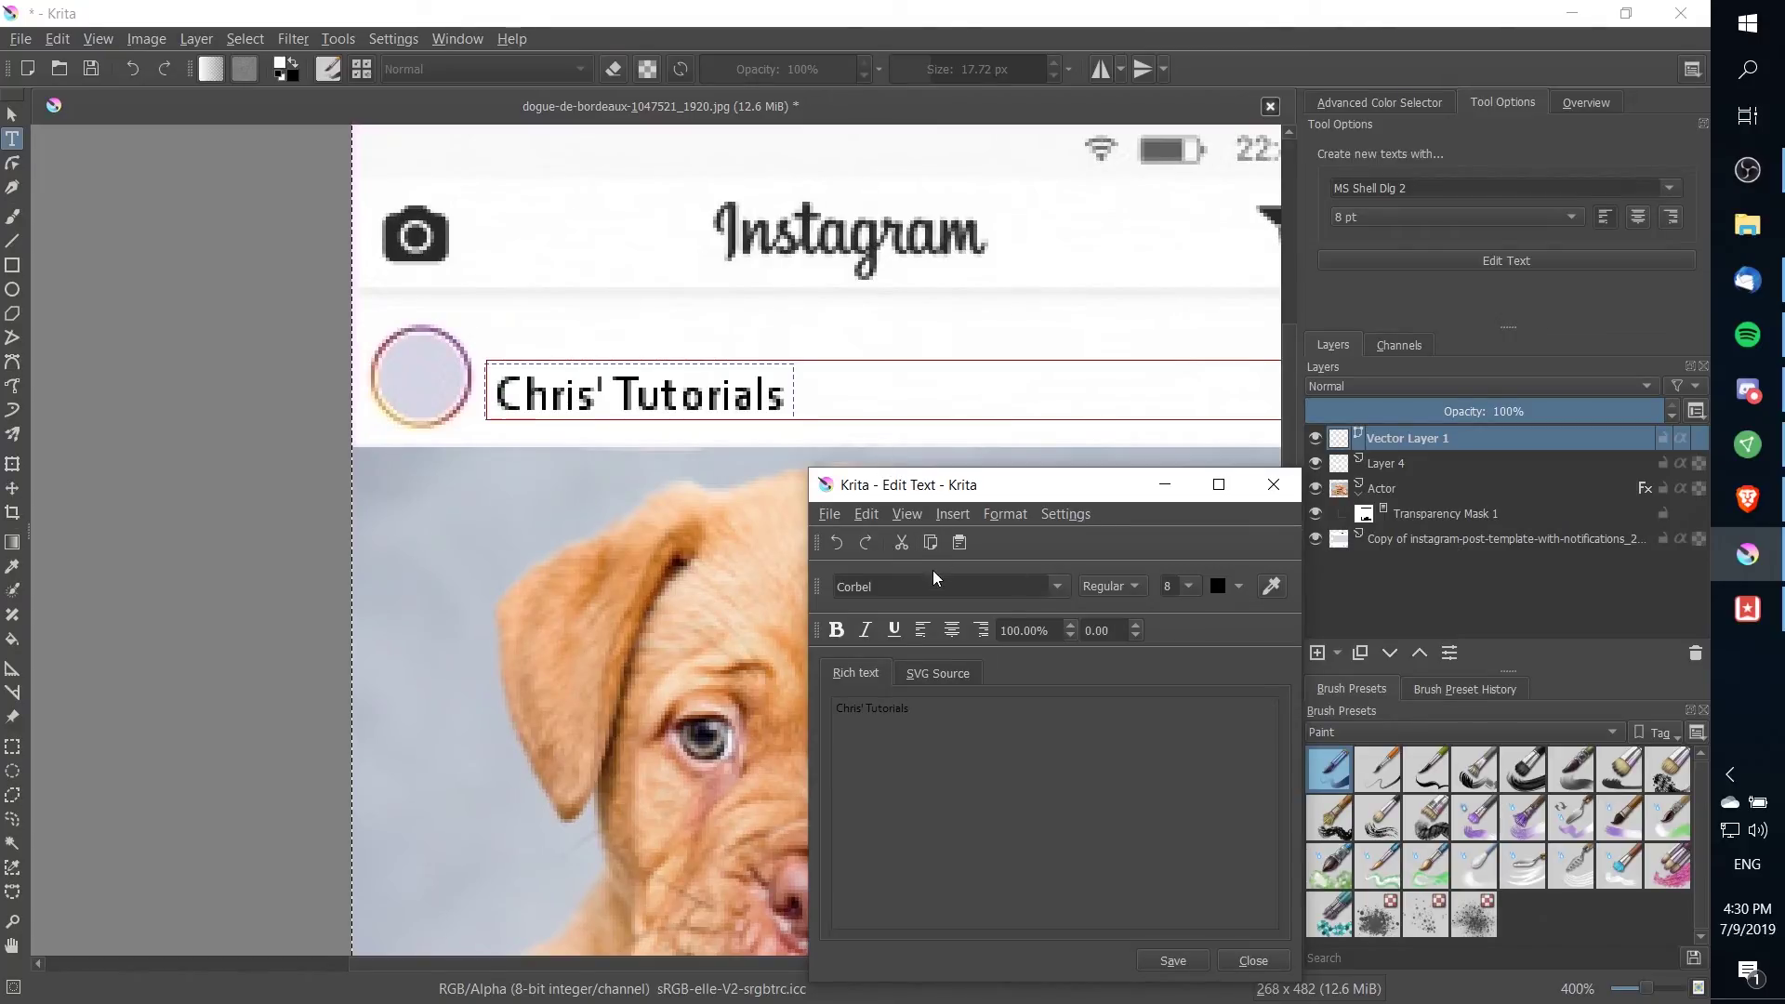
{"action": "left_click", "coordinate": [1057, 591]}
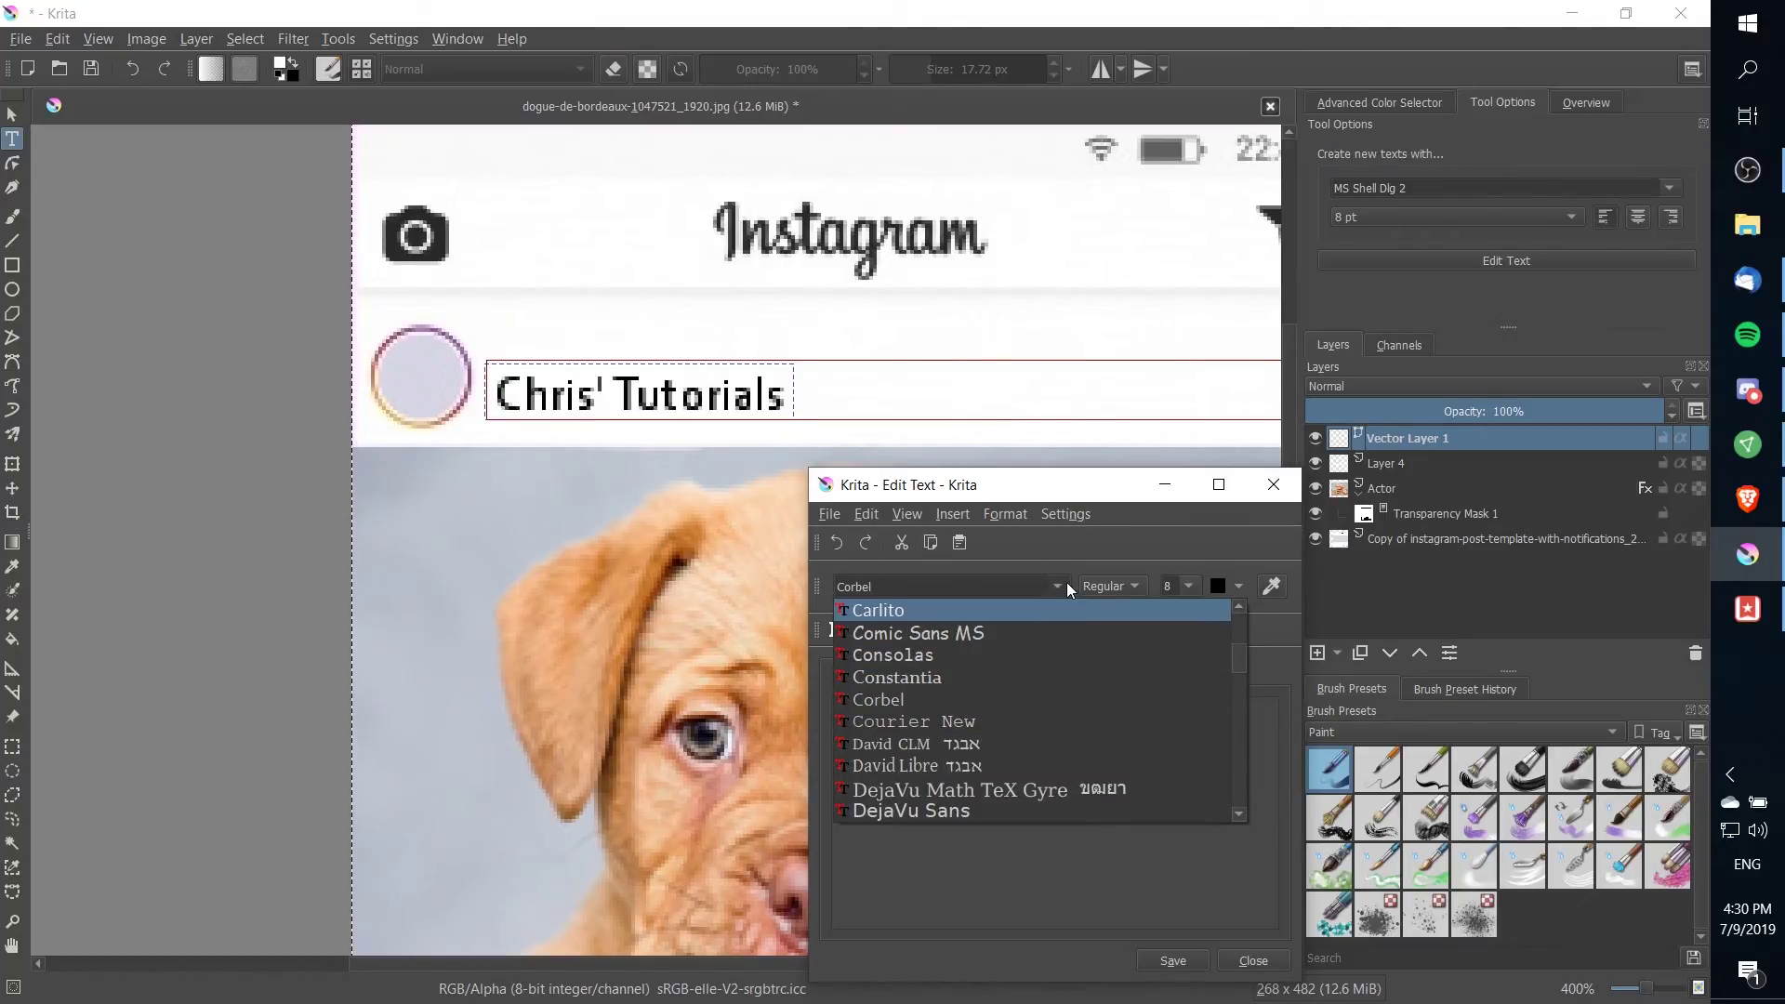
{"action": "left_click", "coordinate": [1067, 588]}
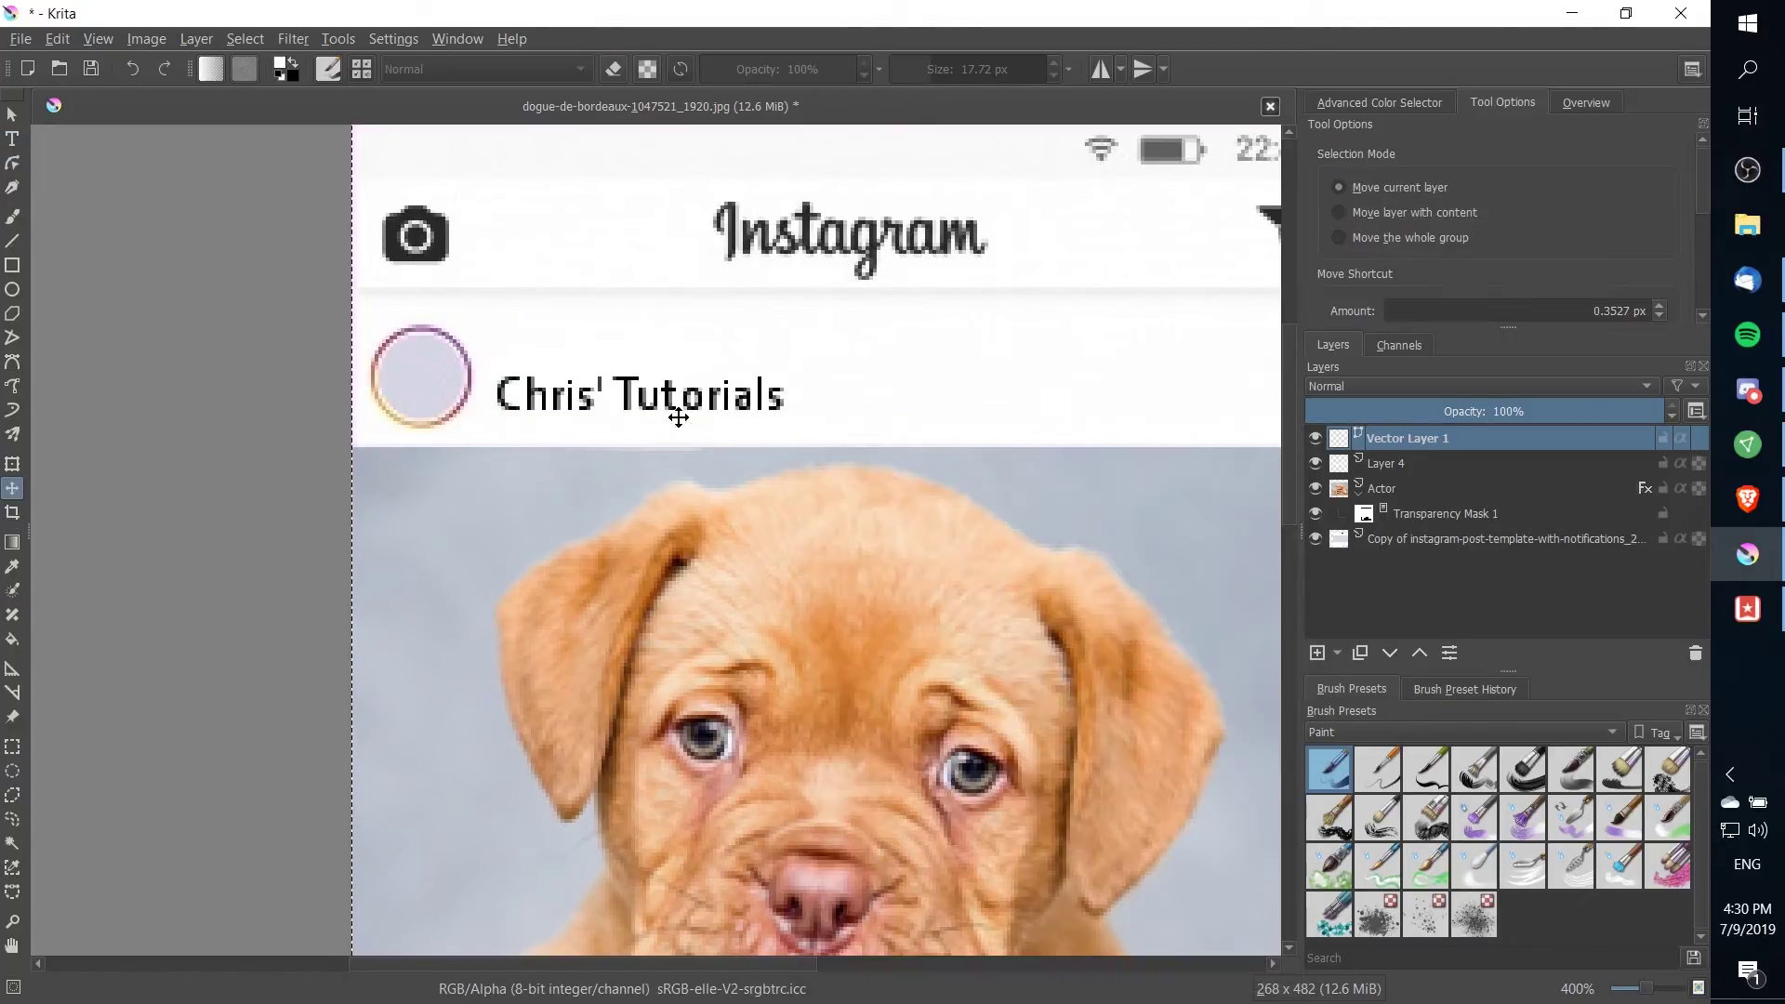
{"action": "left_click_drag", "start_coordinate": [675, 400], "coordinate": [671, 382]}
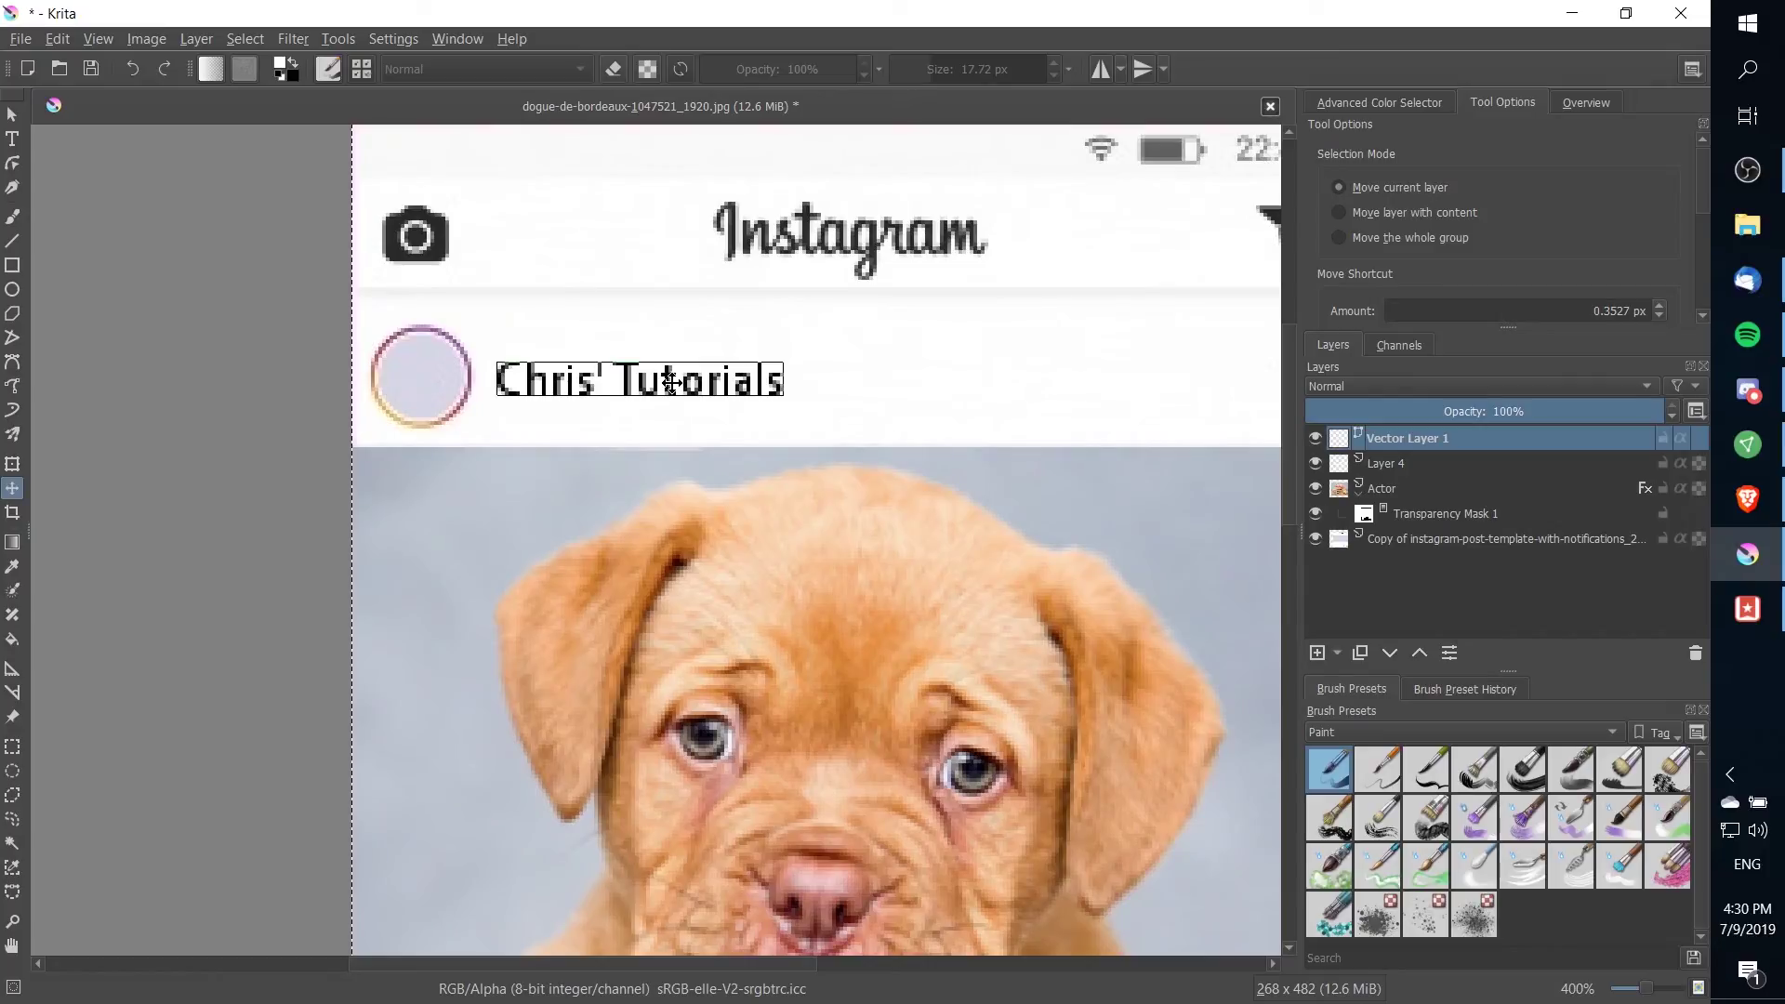
- Insert the profile photo unnamed.jpg as a new layer on top of the template
{"action": "scroll", "coordinate": [677, 404], "scroll_direction": "down", "scroll_amount": 1}
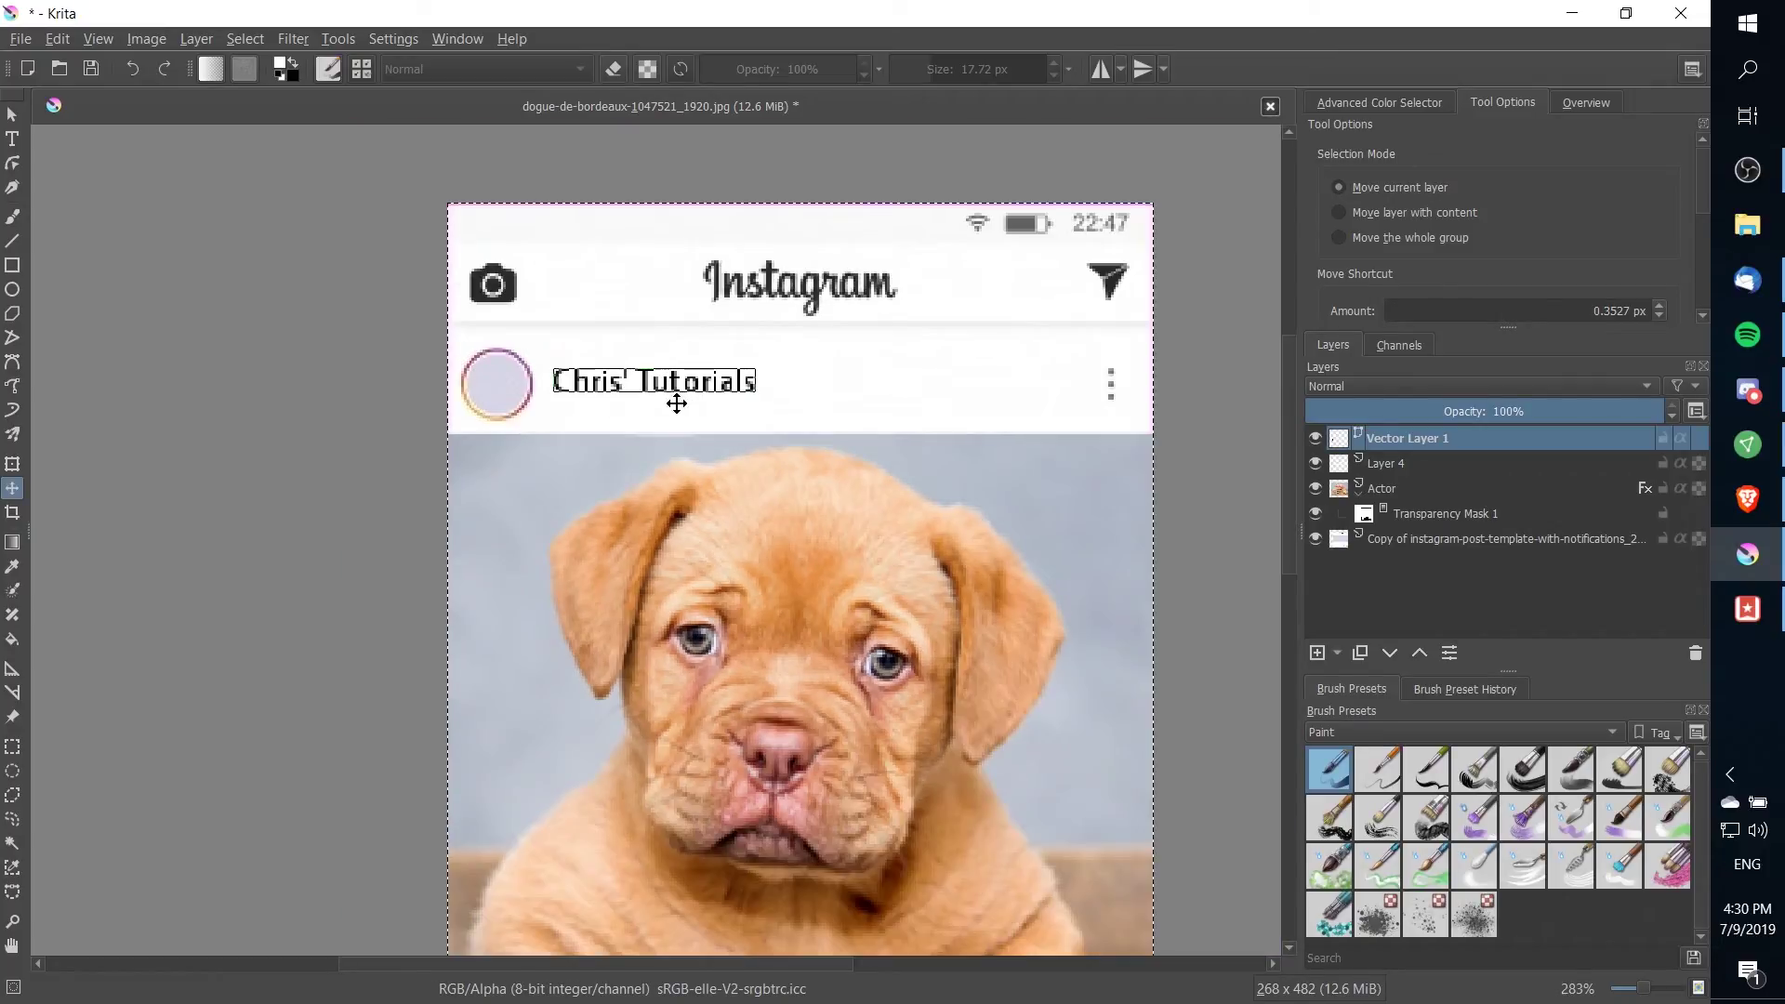
{"action": "left_click_drag", "start_coordinate": [684, 420], "coordinate": [818, 450]}
{"action": "left_click_drag", "start_coordinate": [795, 535], "coordinate": [806, 272]}
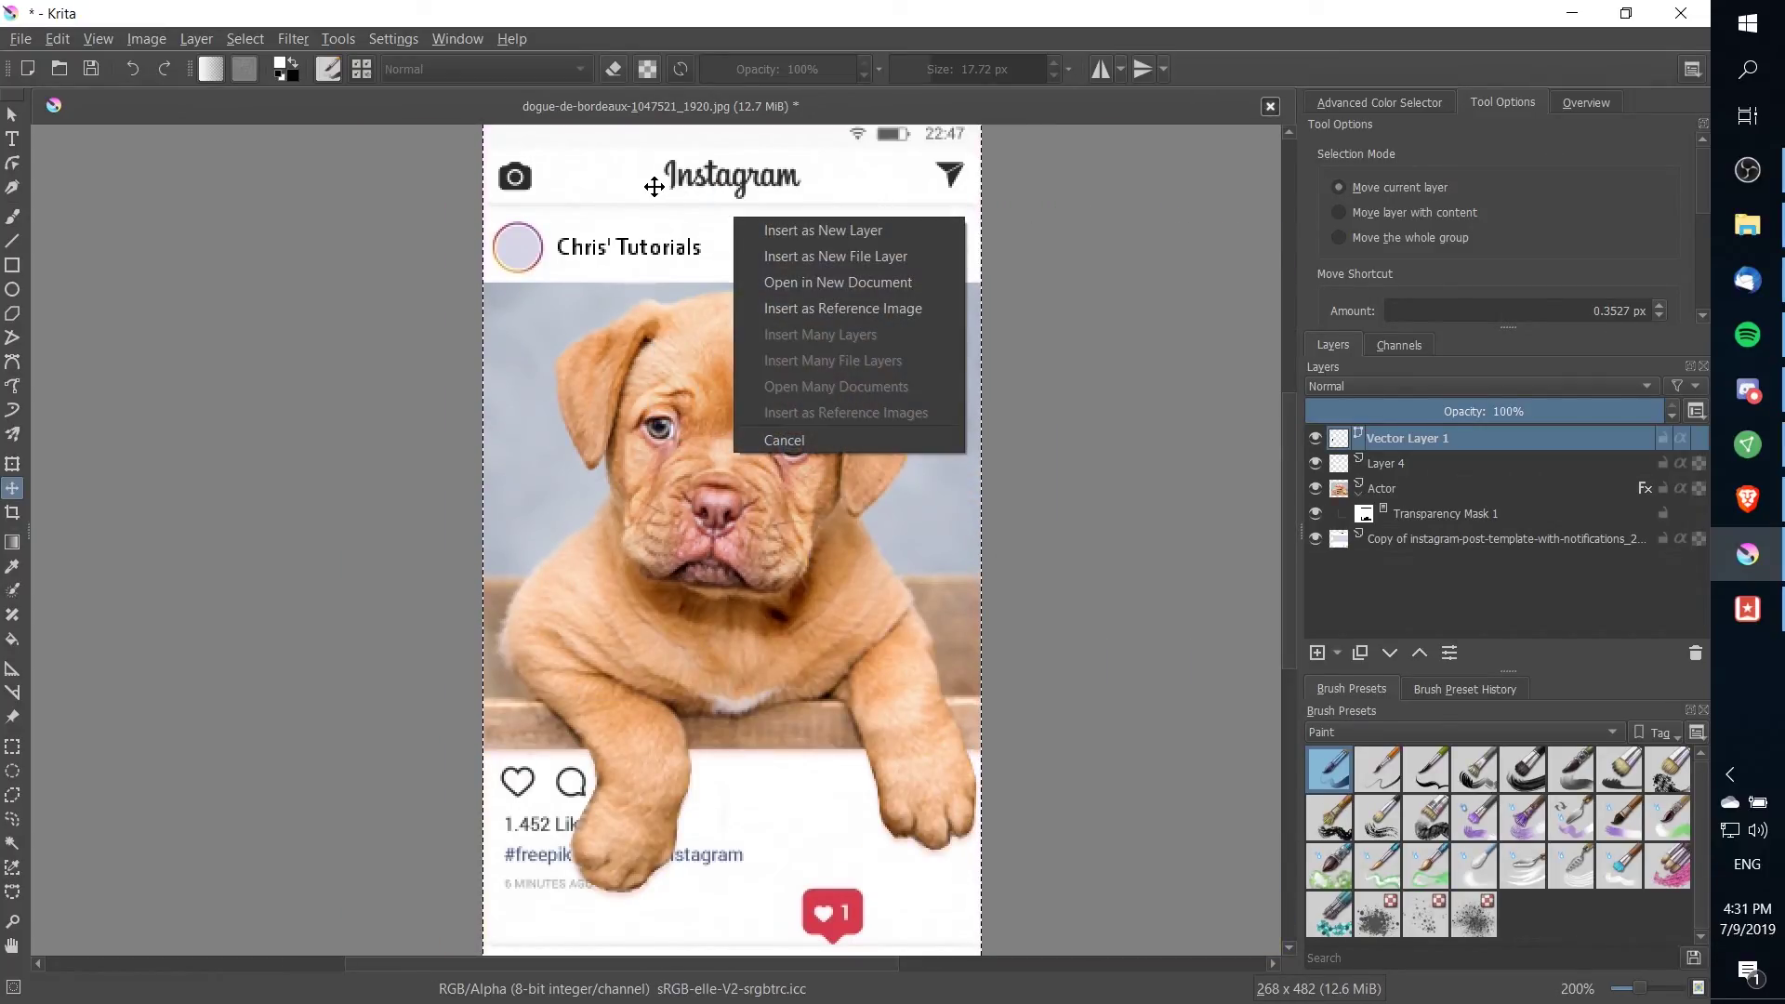
{"action": "left_click", "coordinate": [916, 223]}
- Scale the unnamed.jpg layer to a width of 48 px with constrained proportions and move it over the profile circle
{"action": "left_click", "coordinate": [160, 41]}
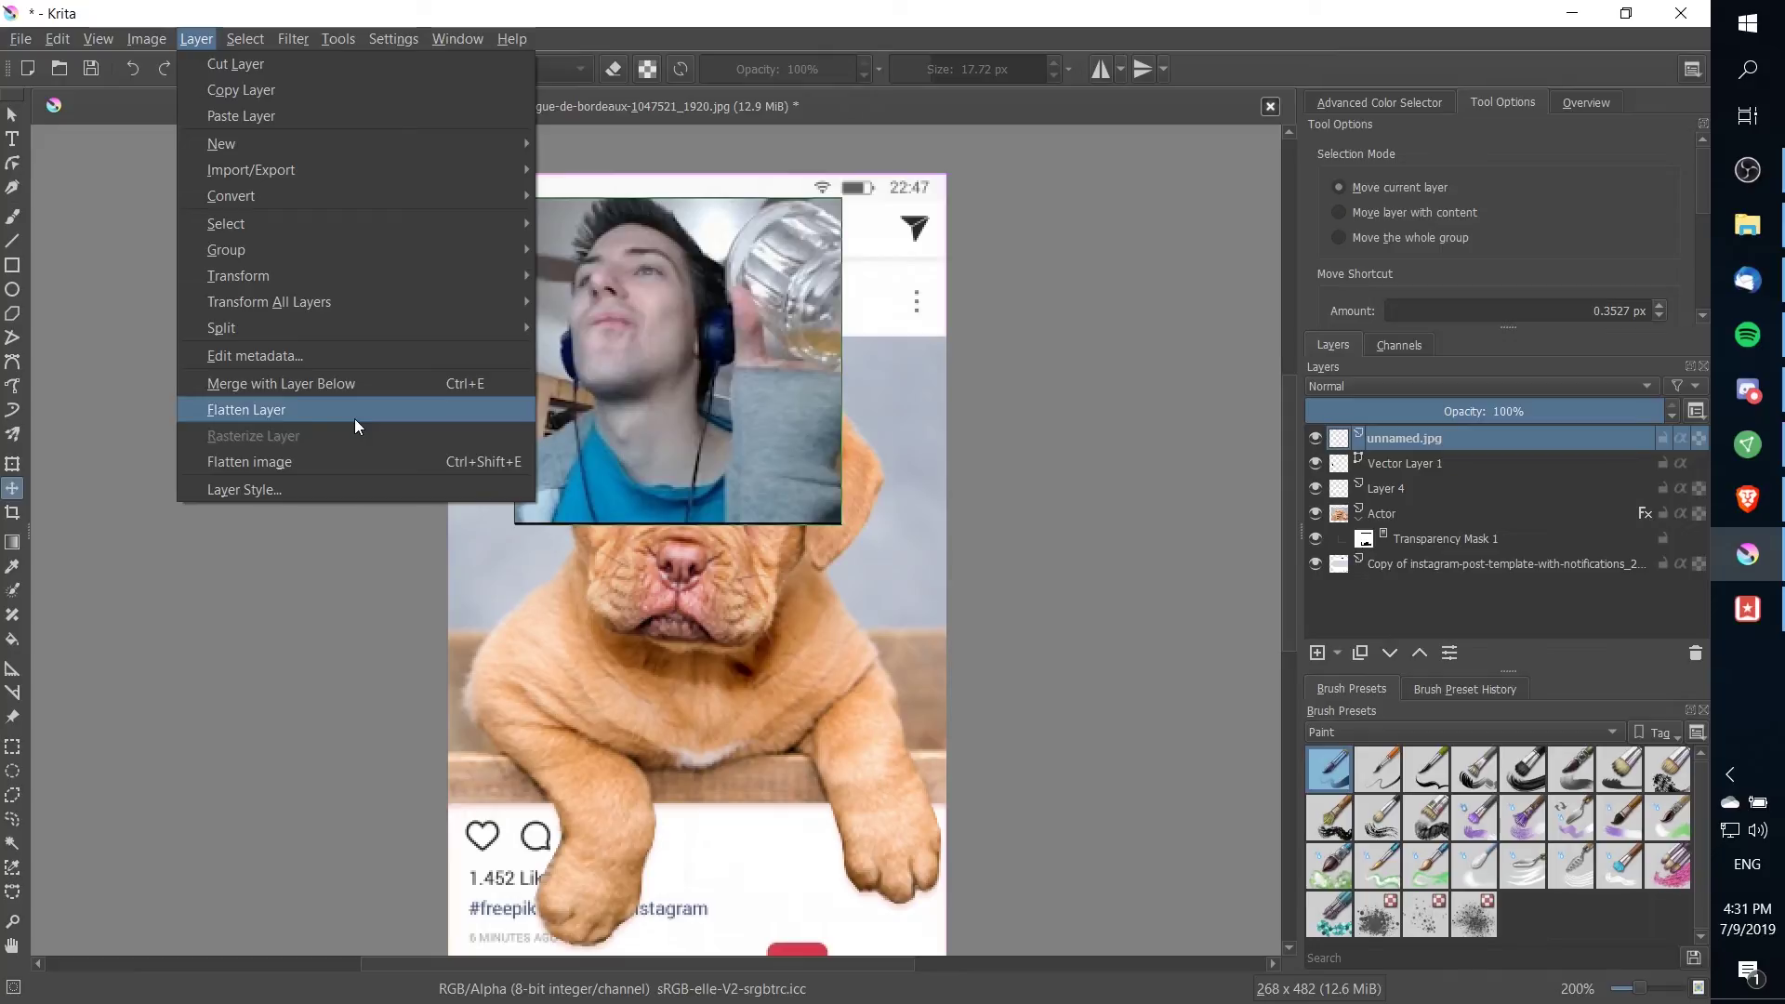
{"action": "mouse_move", "coordinate": [419, 276]}
{"action": "left_click", "coordinate": [673, 320]}
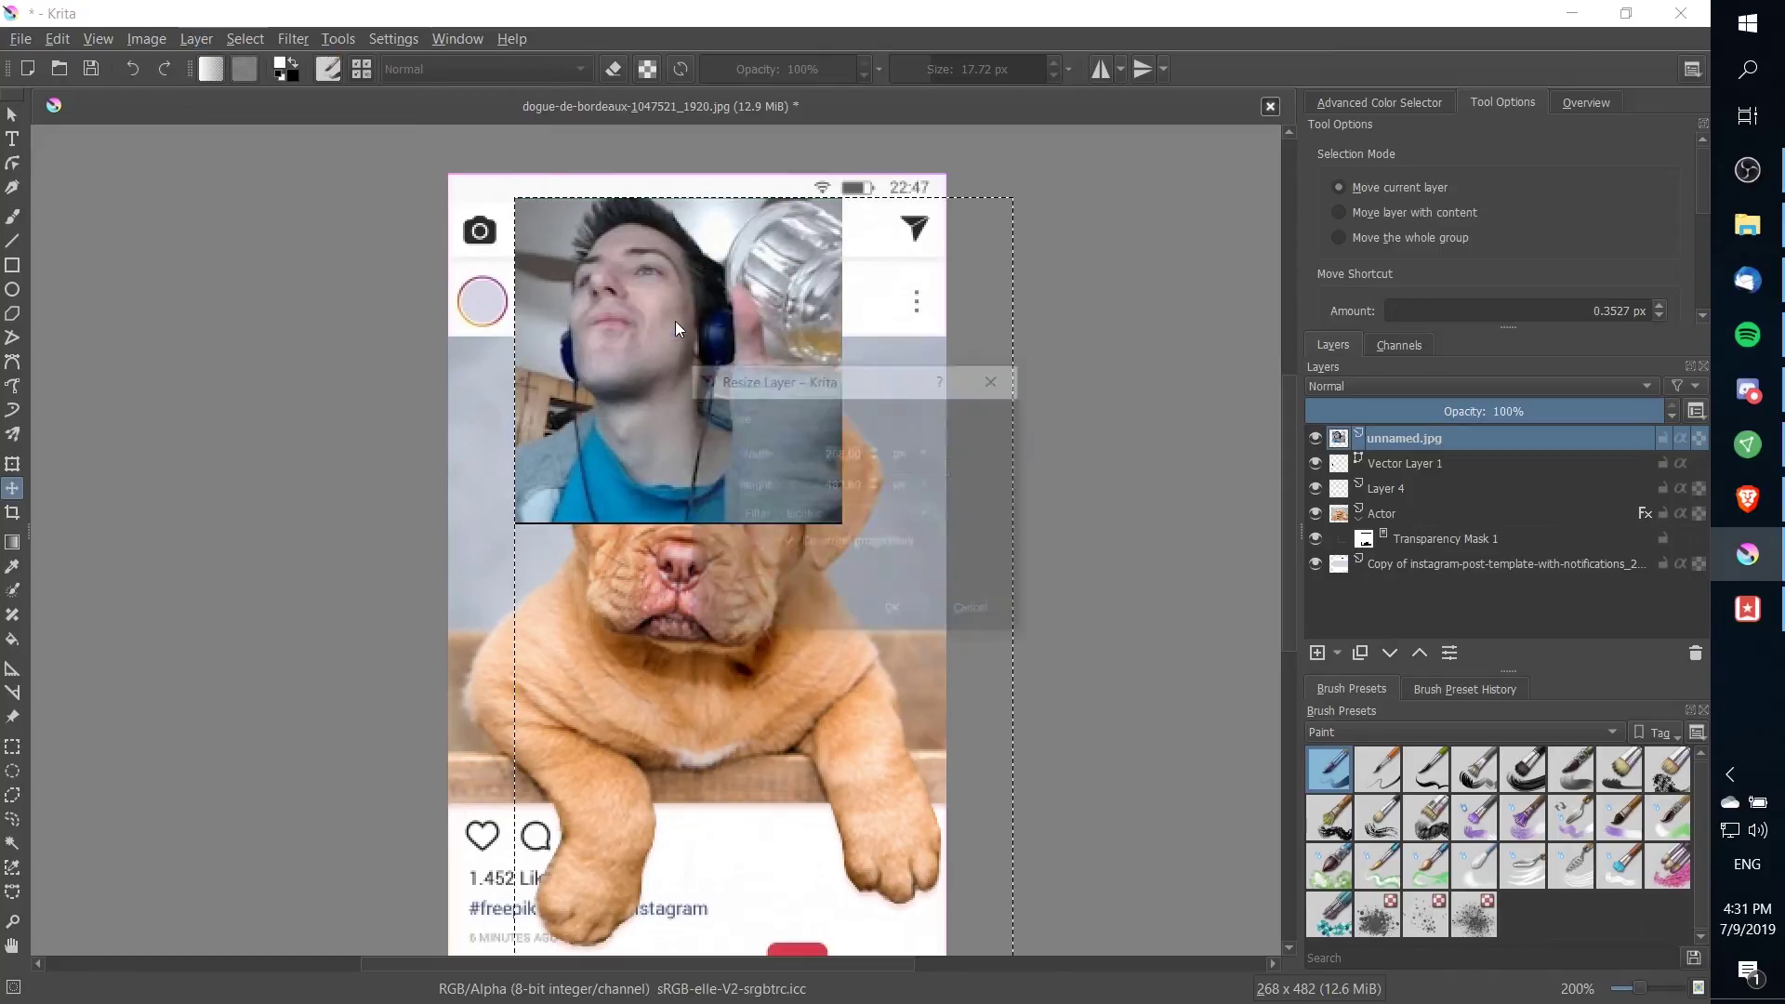
{"action": "type", "text": "48"}
{"action": "key", "text": "Tab"}
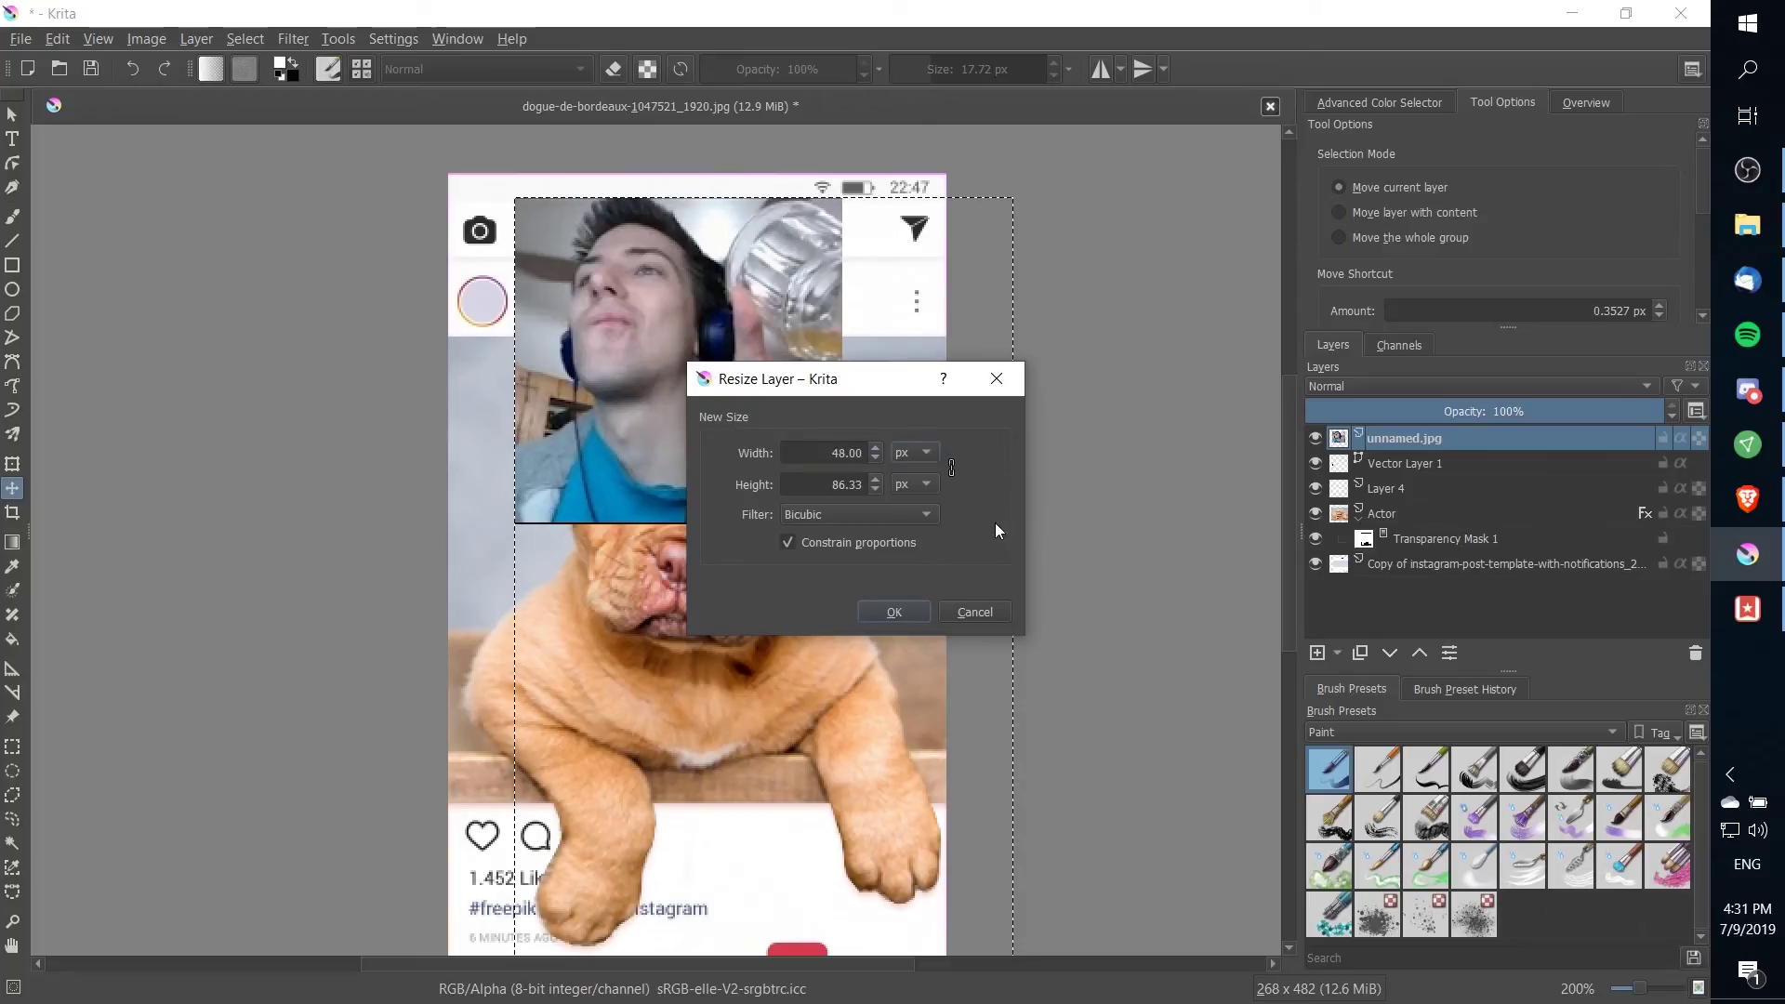
{"action": "left_click", "coordinate": [900, 611]}
{"action": "left_click_drag", "start_coordinate": [763, 567], "coordinate": [504, 304]}
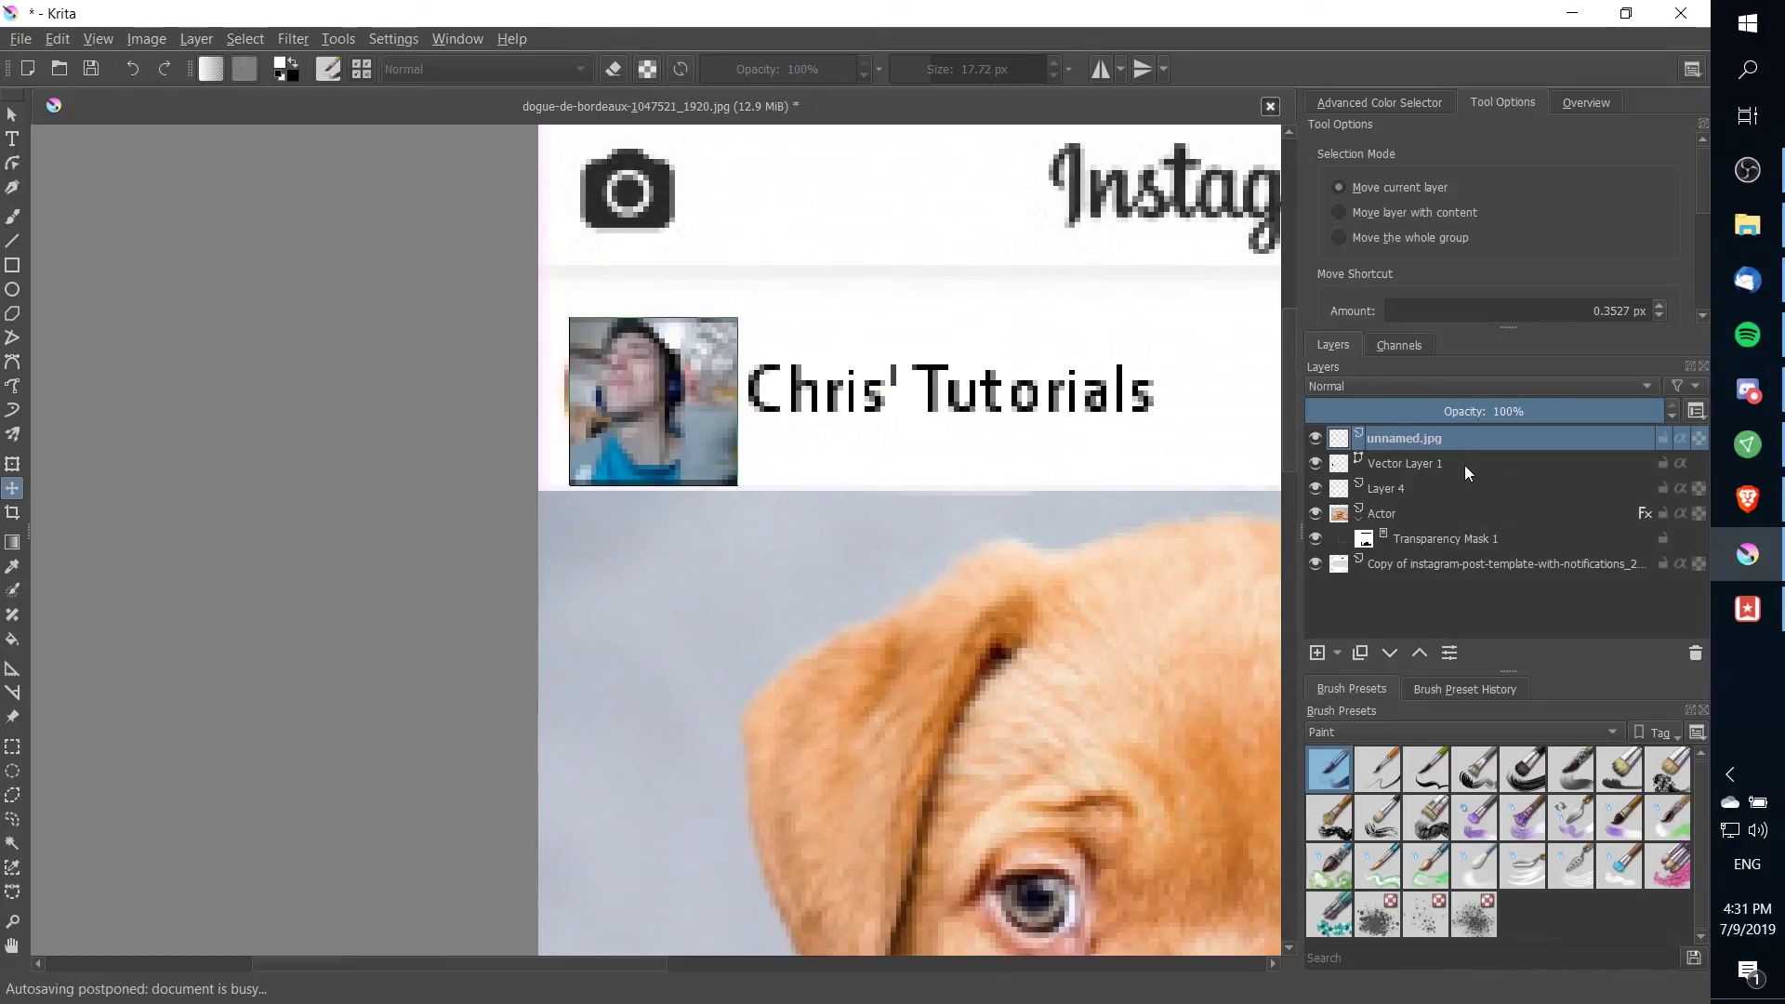
- Add a transparency mask to the unnamed.jpg layer and paint black around the photo's corners to crop it to the round profile frame
{"action": "left_click", "coordinate": [1341, 652]}
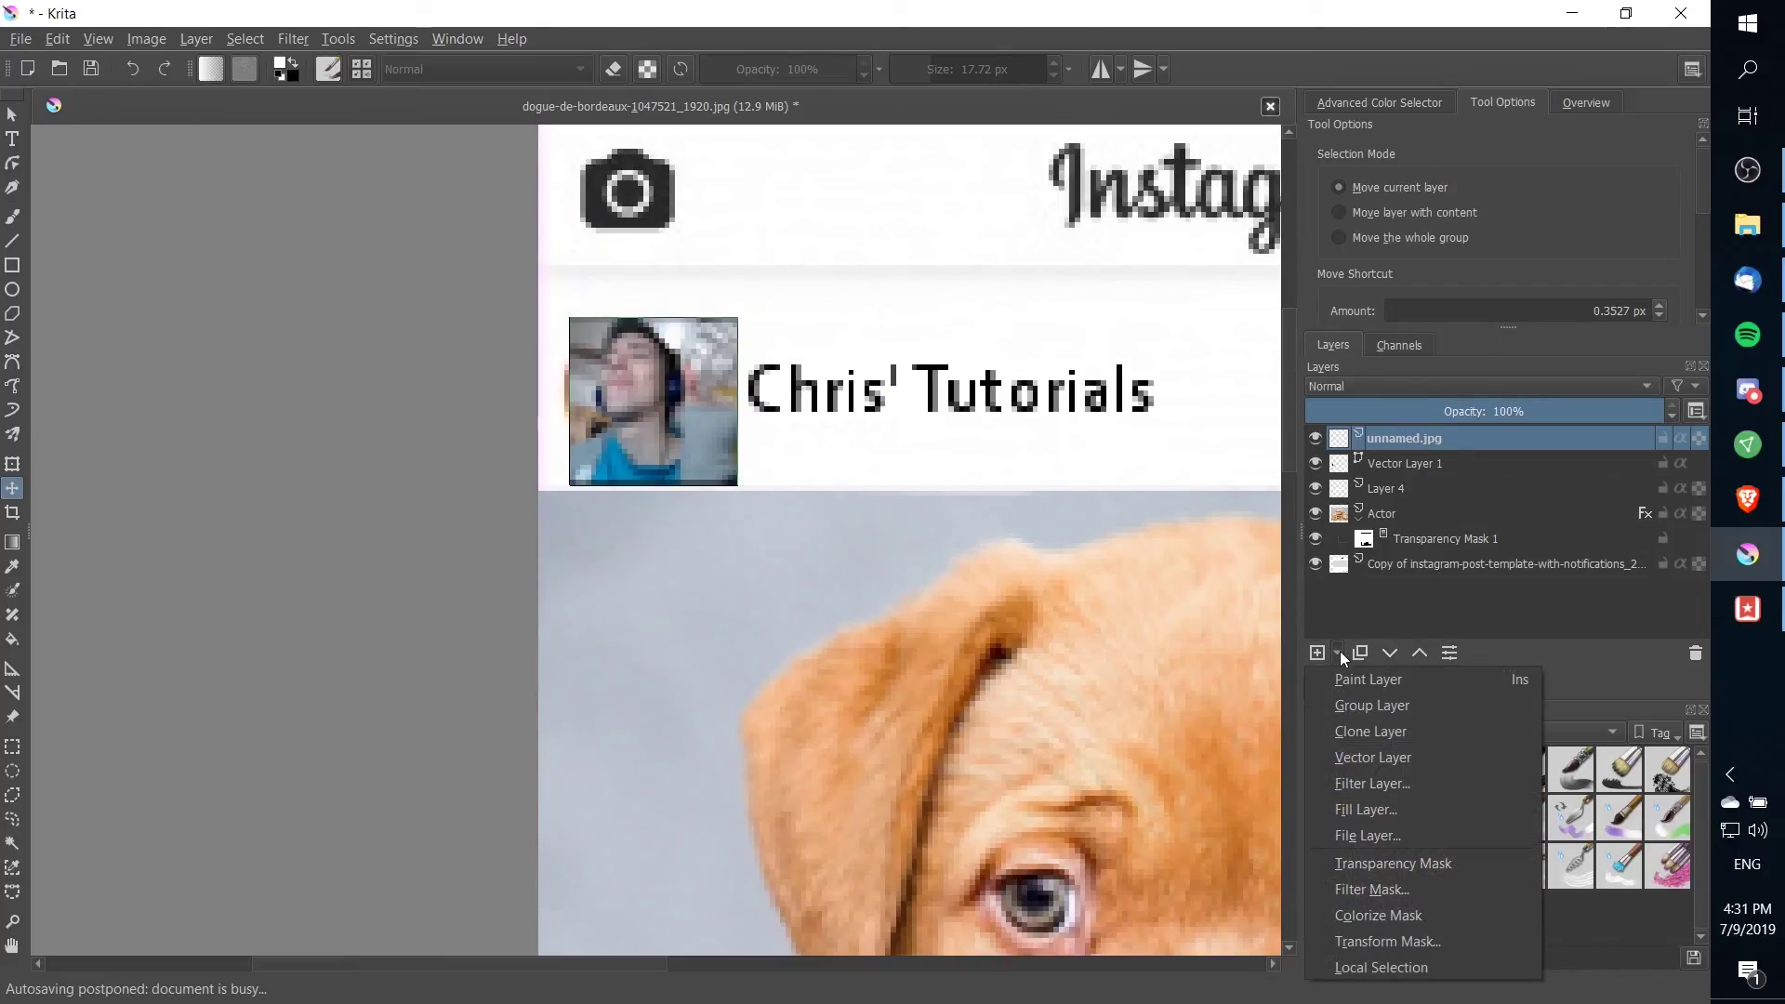
{"action": "left_click", "coordinate": [1428, 864]}
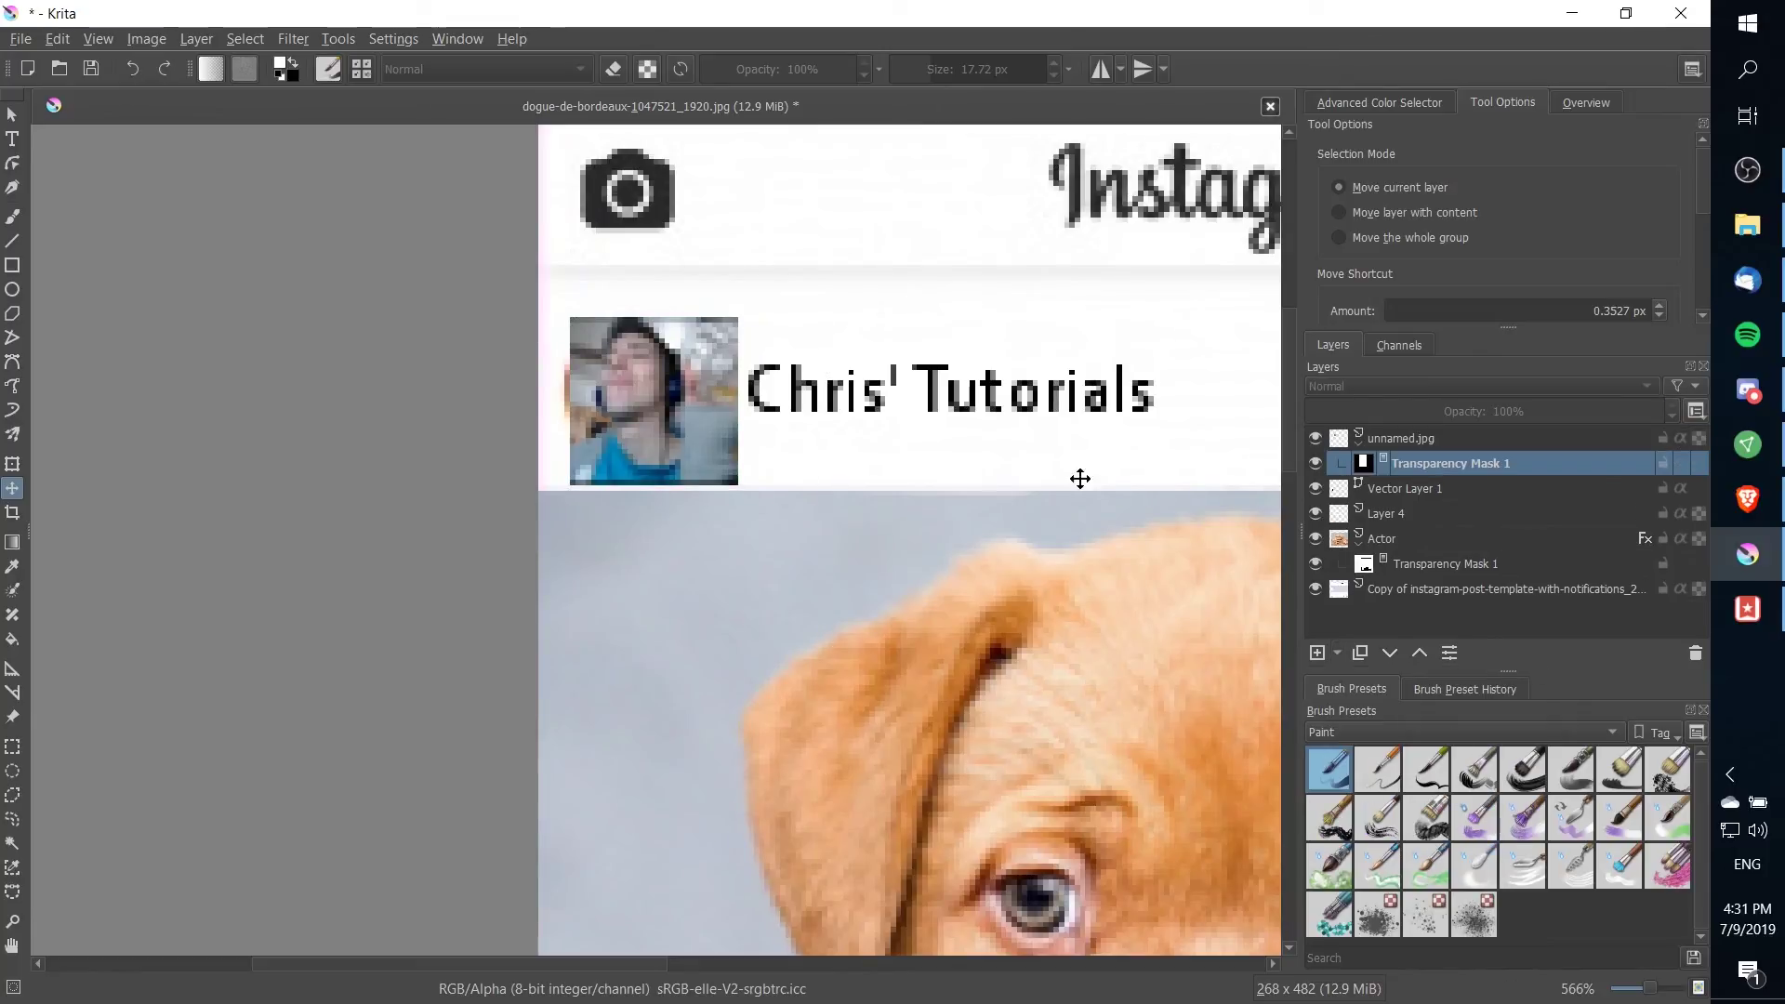
{"action": "key", "text": "b"}
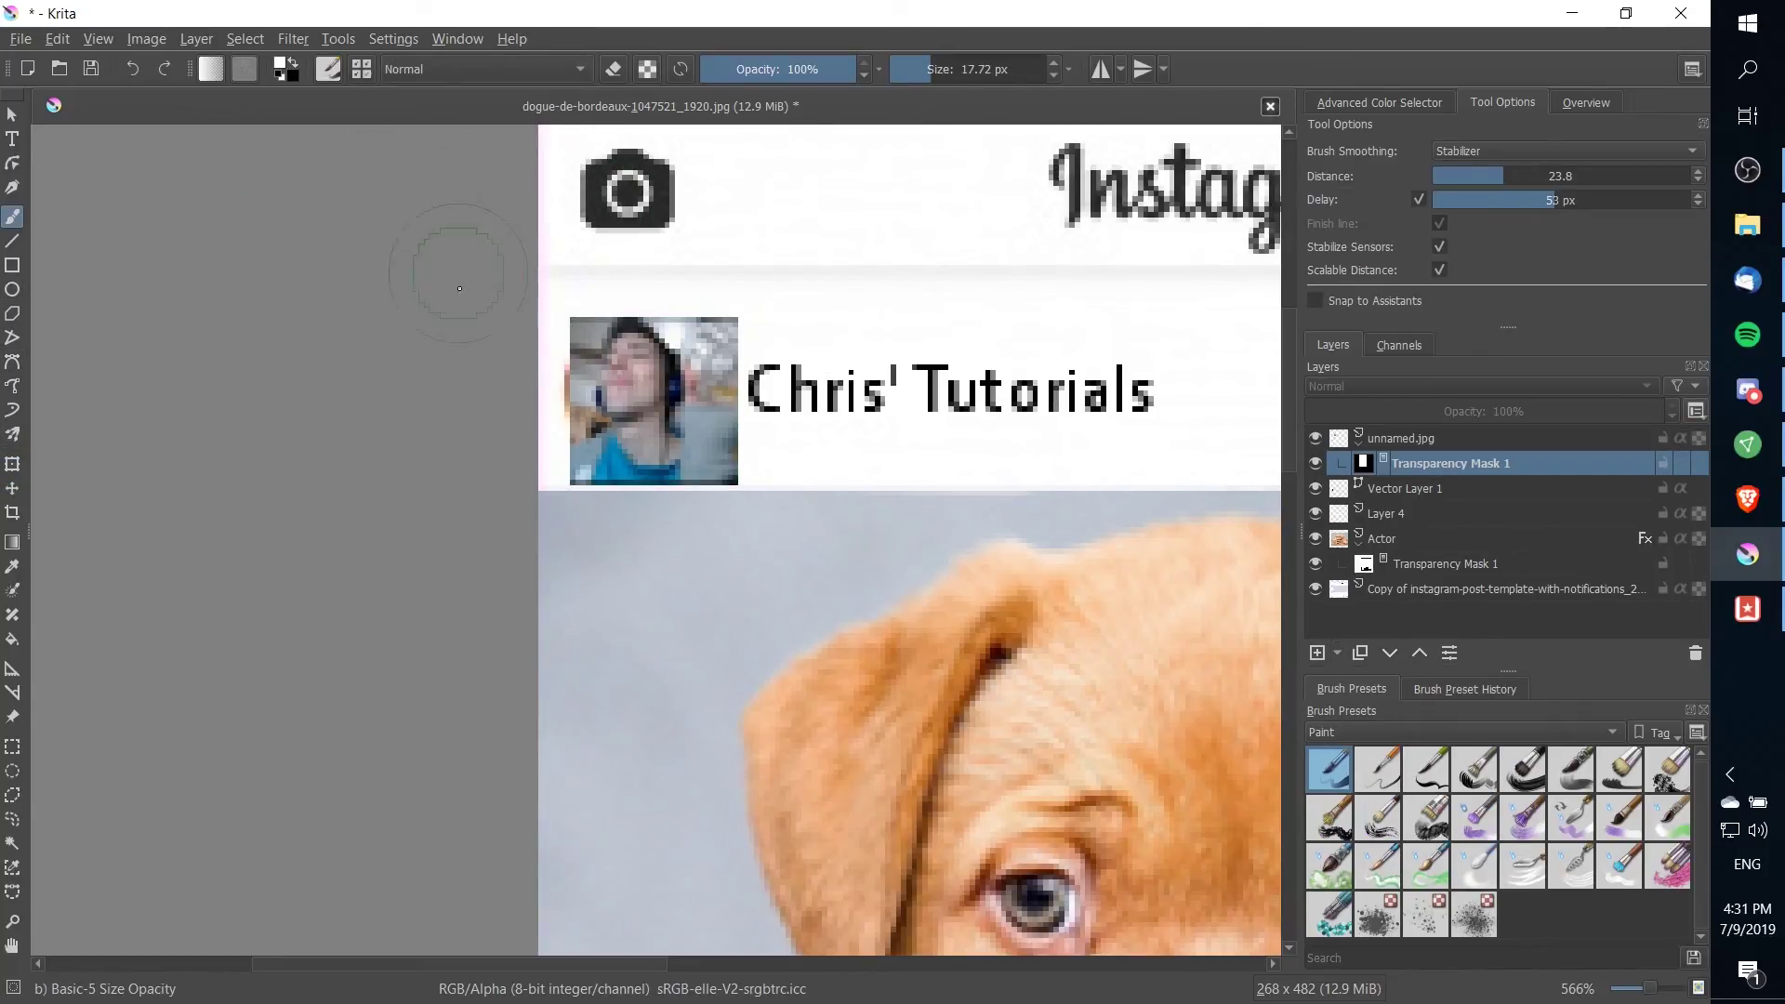
{"action": "mouse_move", "coordinate": [558, 319]}
{"action": "left_mouse_down"}
{"action": "mouse_move", "coordinate": [663, 285]}
{"action": "mouse_move", "coordinate": [736, 304]}
{"action": "mouse_move", "coordinate": [704, 302]}
{"action": "mouse_move", "coordinate": [776, 347]}
{"action": "mouse_move", "coordinate": [738, 339]}
{"action": "mouse_move", "coordinate": [770, 415]}
{"action": "mouse_move", "coordinate": [747, 361]}
{"action": "mouse_move", "coordinate": [743, 468]}
{"action": "left_mouse_up"}
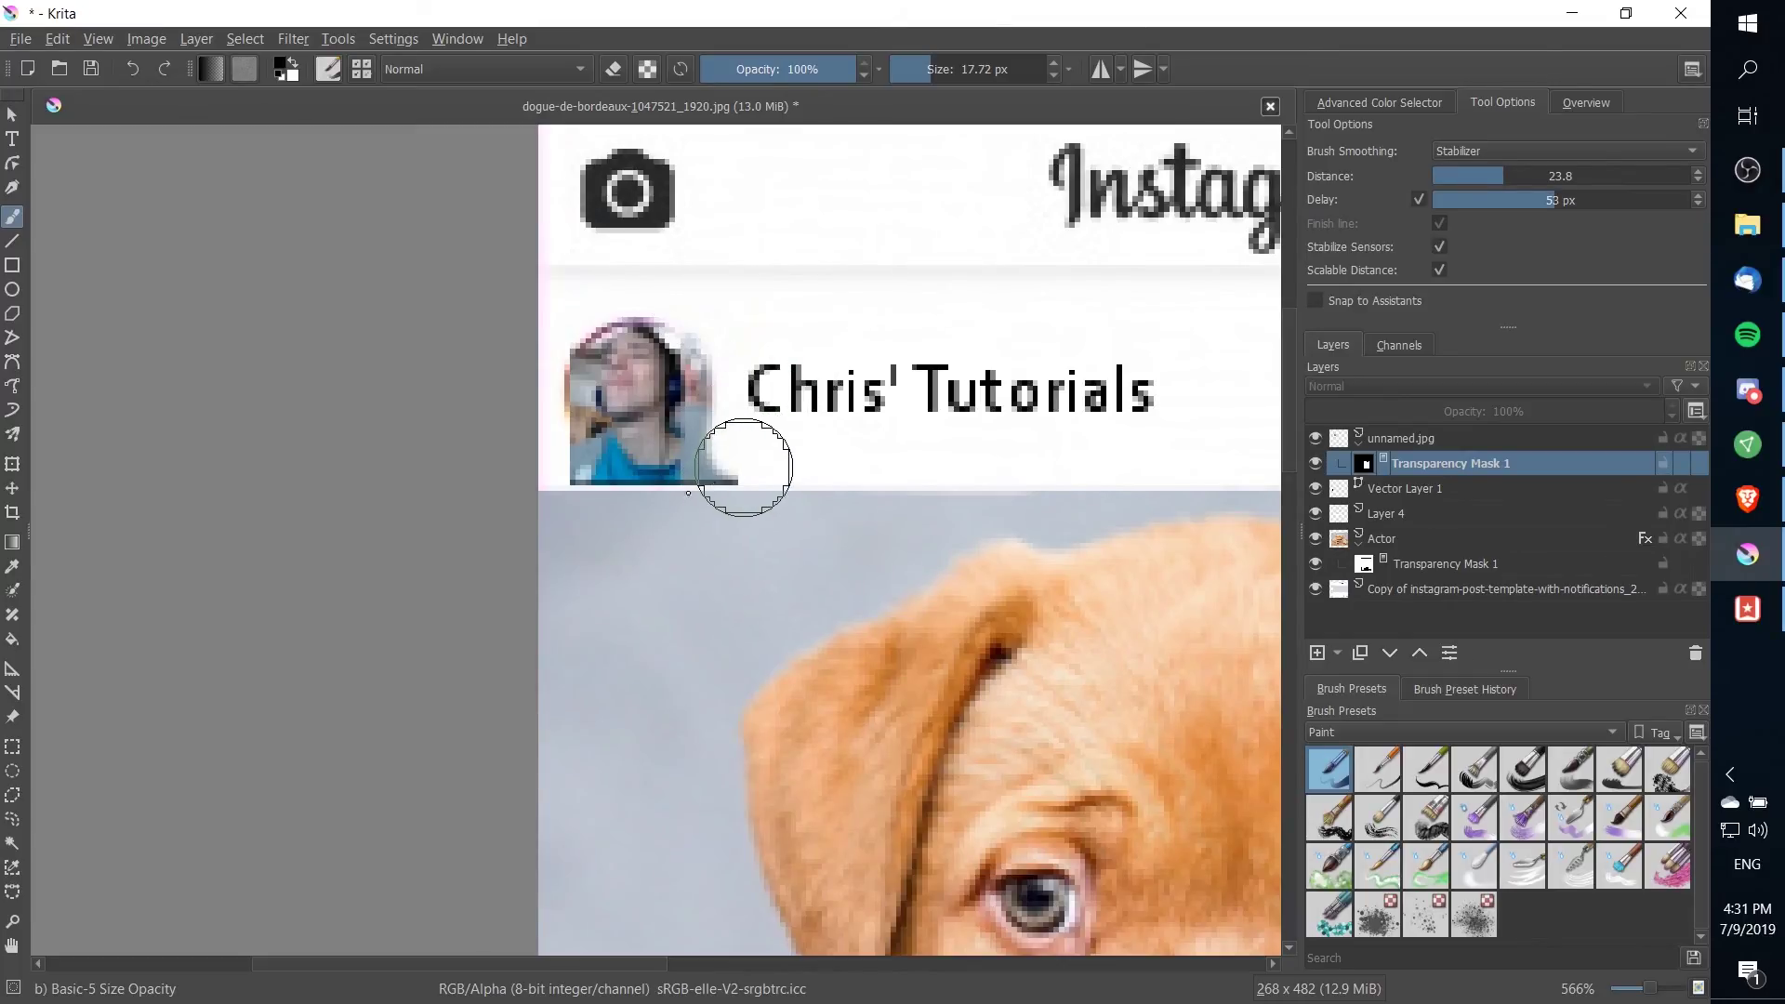
{"action": "left_click_drag", "start_coordinate": [743, 468], "coordinate": [582, 512]}
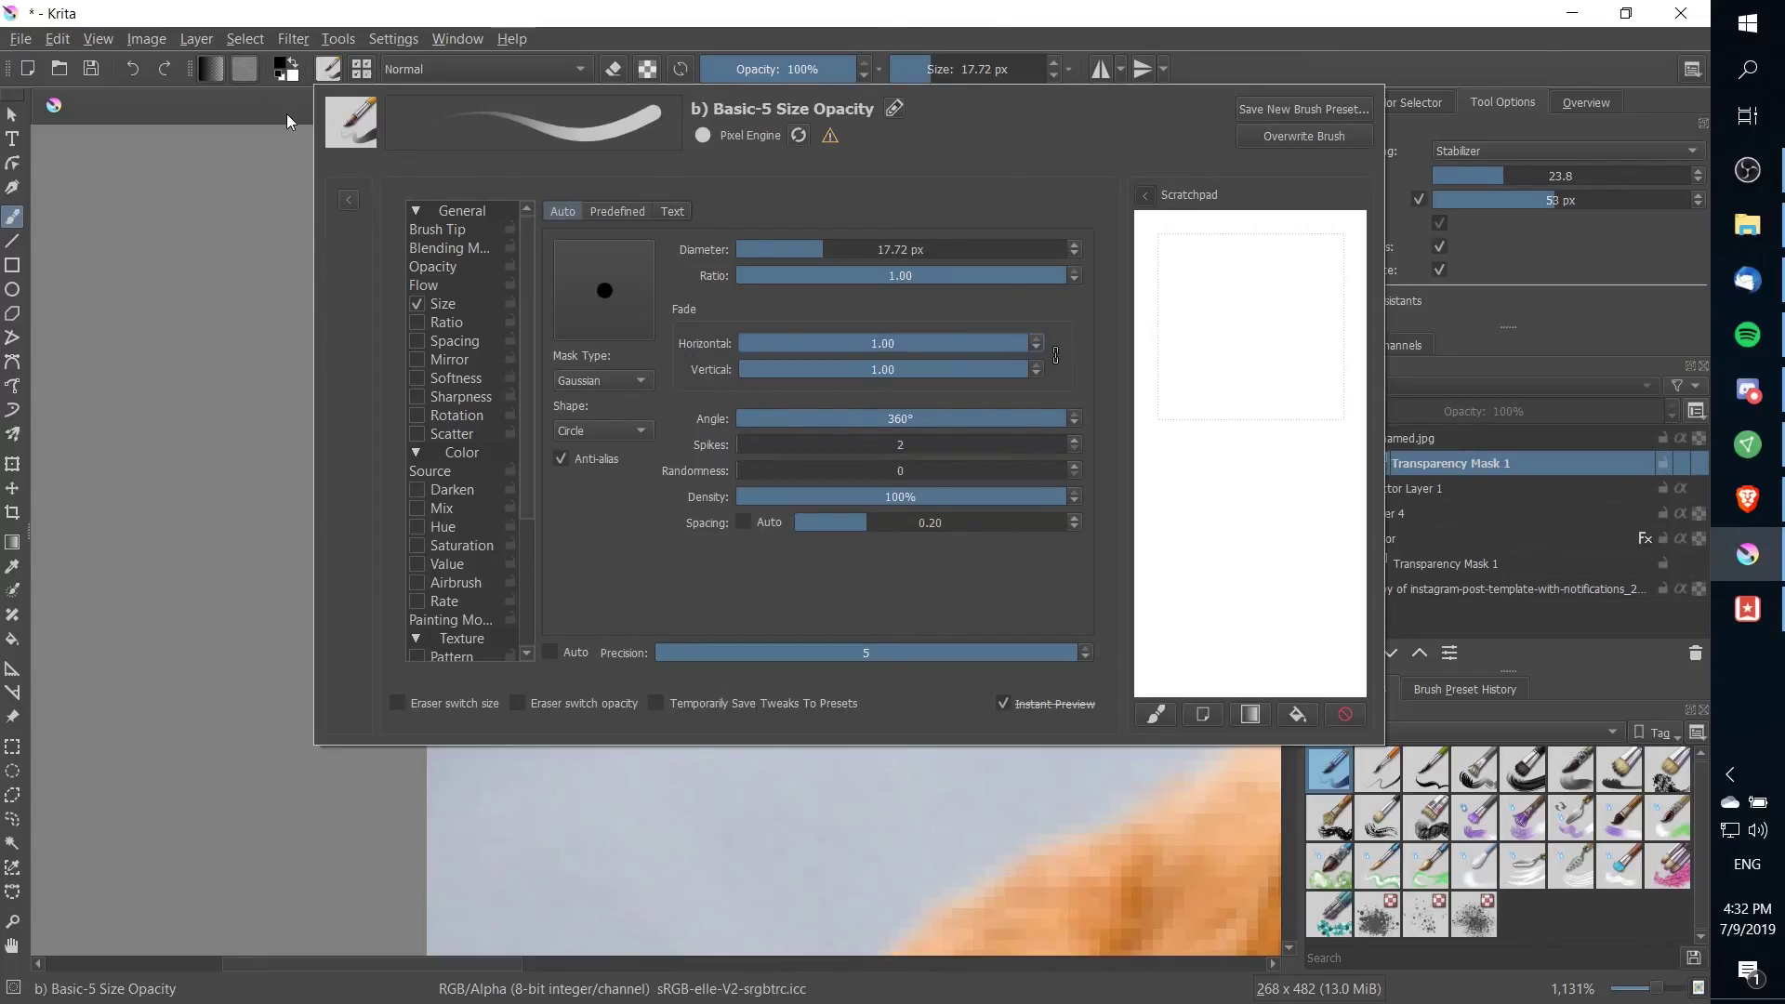
{"action": "left_click", "coordinate": [287, 121]}
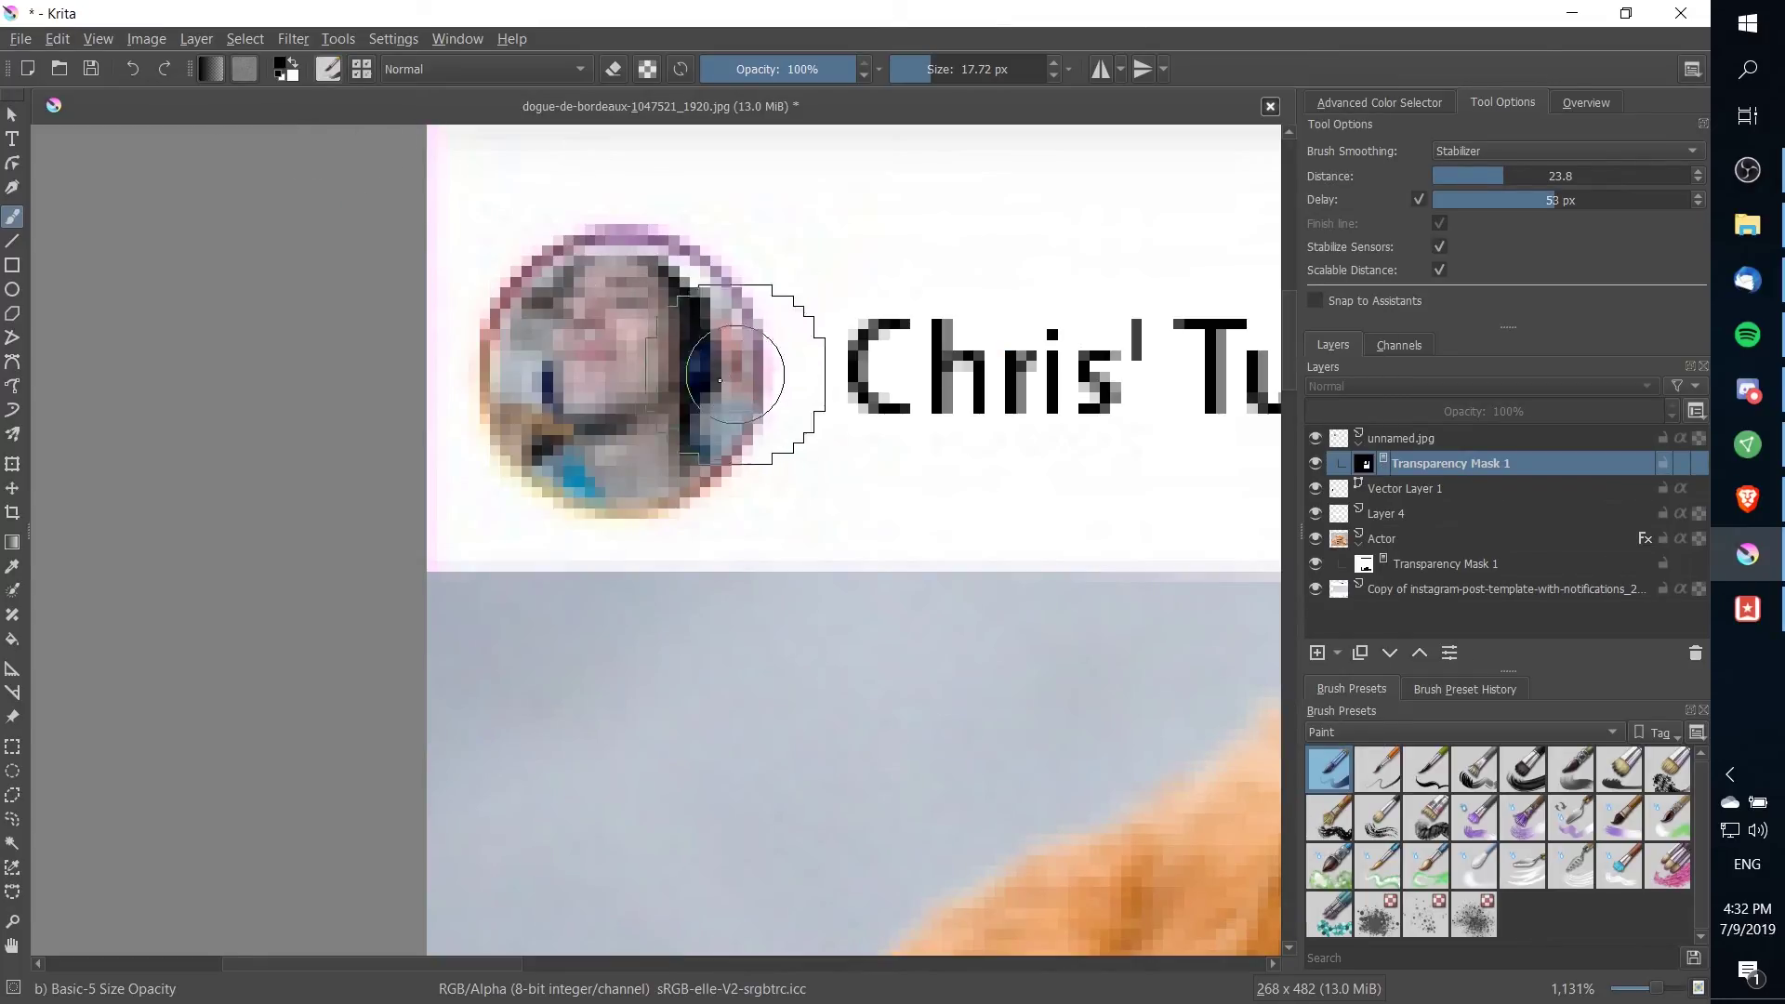
{"action": "scroll", "coordinate": [727, 332], "scroll_direction": "down", "scroll_amount": 4}
{"action": "key", "text": "ctrl+minus"}
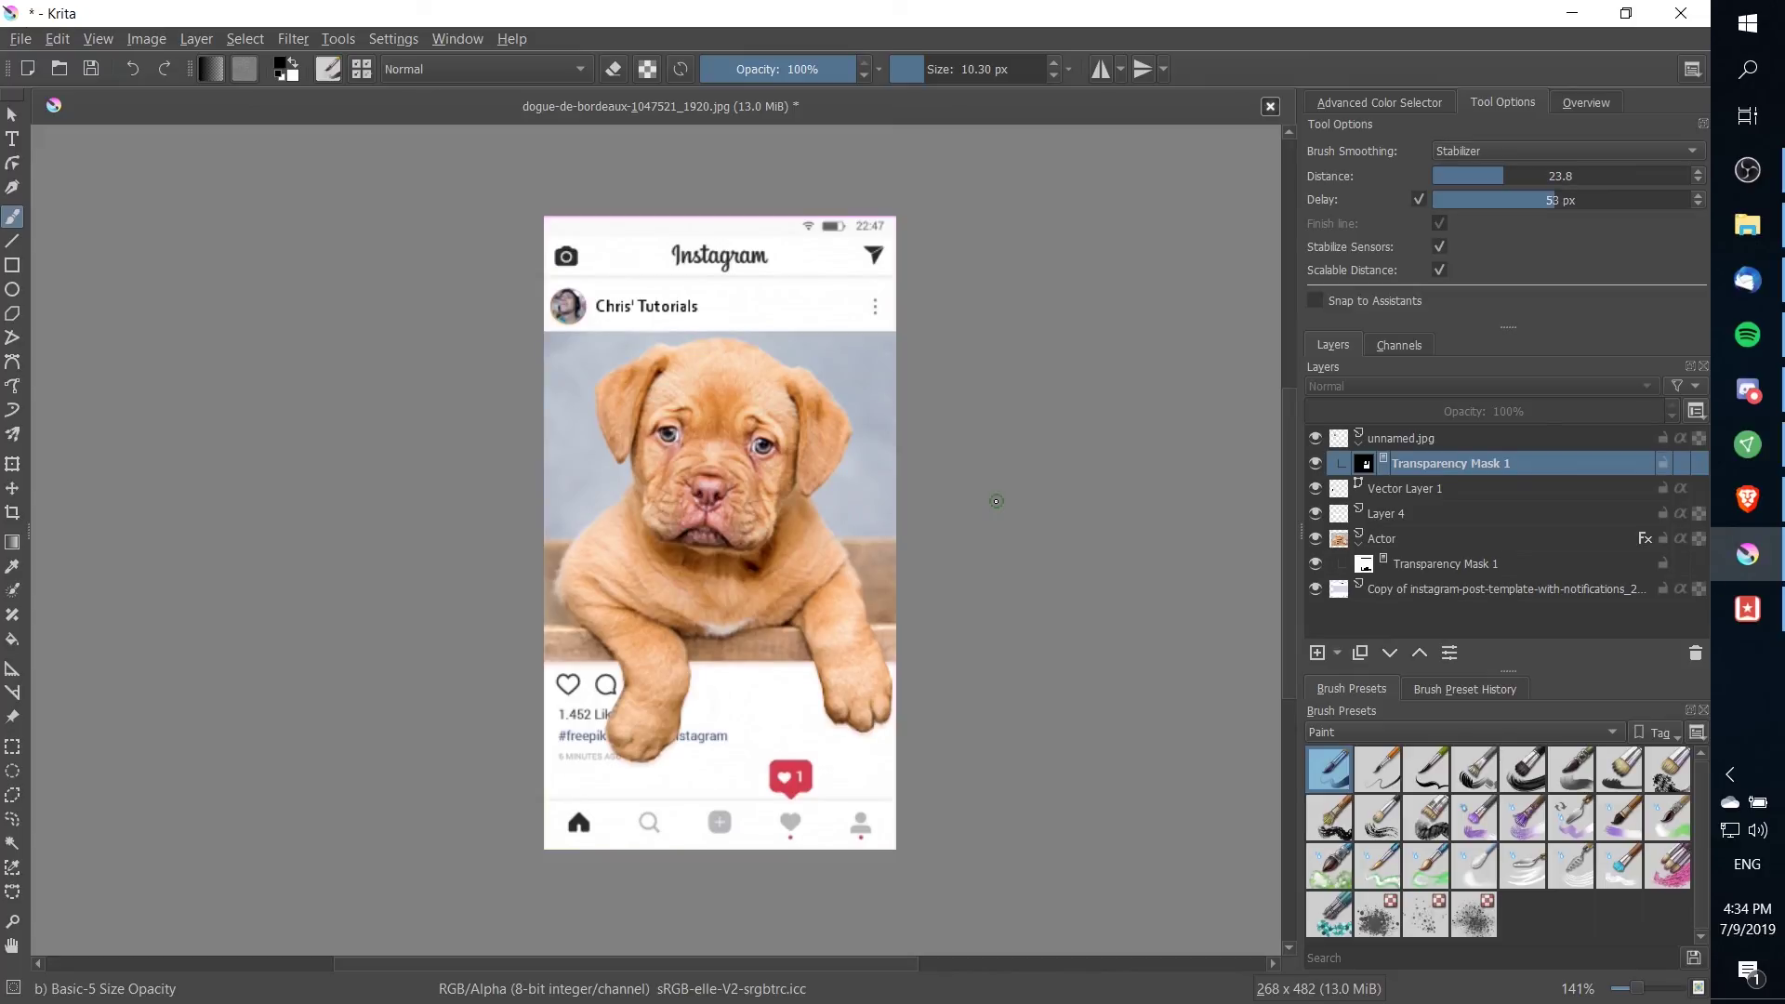
{"action": "key", "text": "ctrl+plus"}
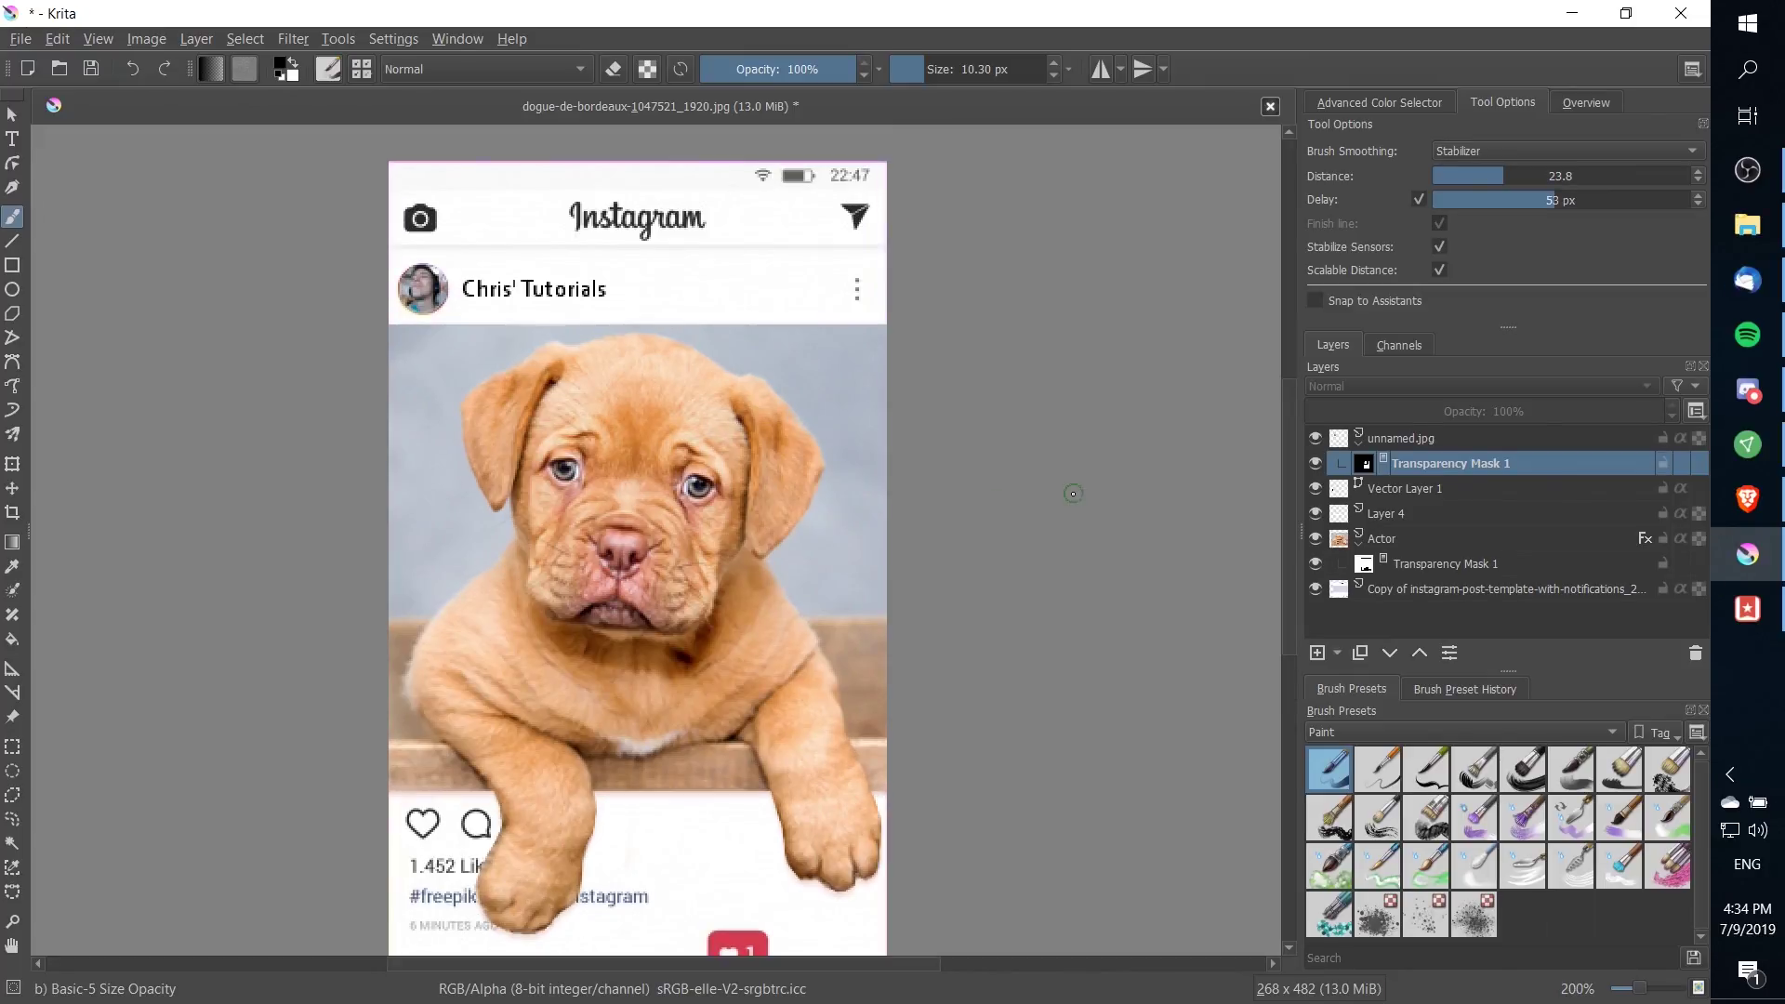
{"action": "key", "text": "ctrl+minus"}
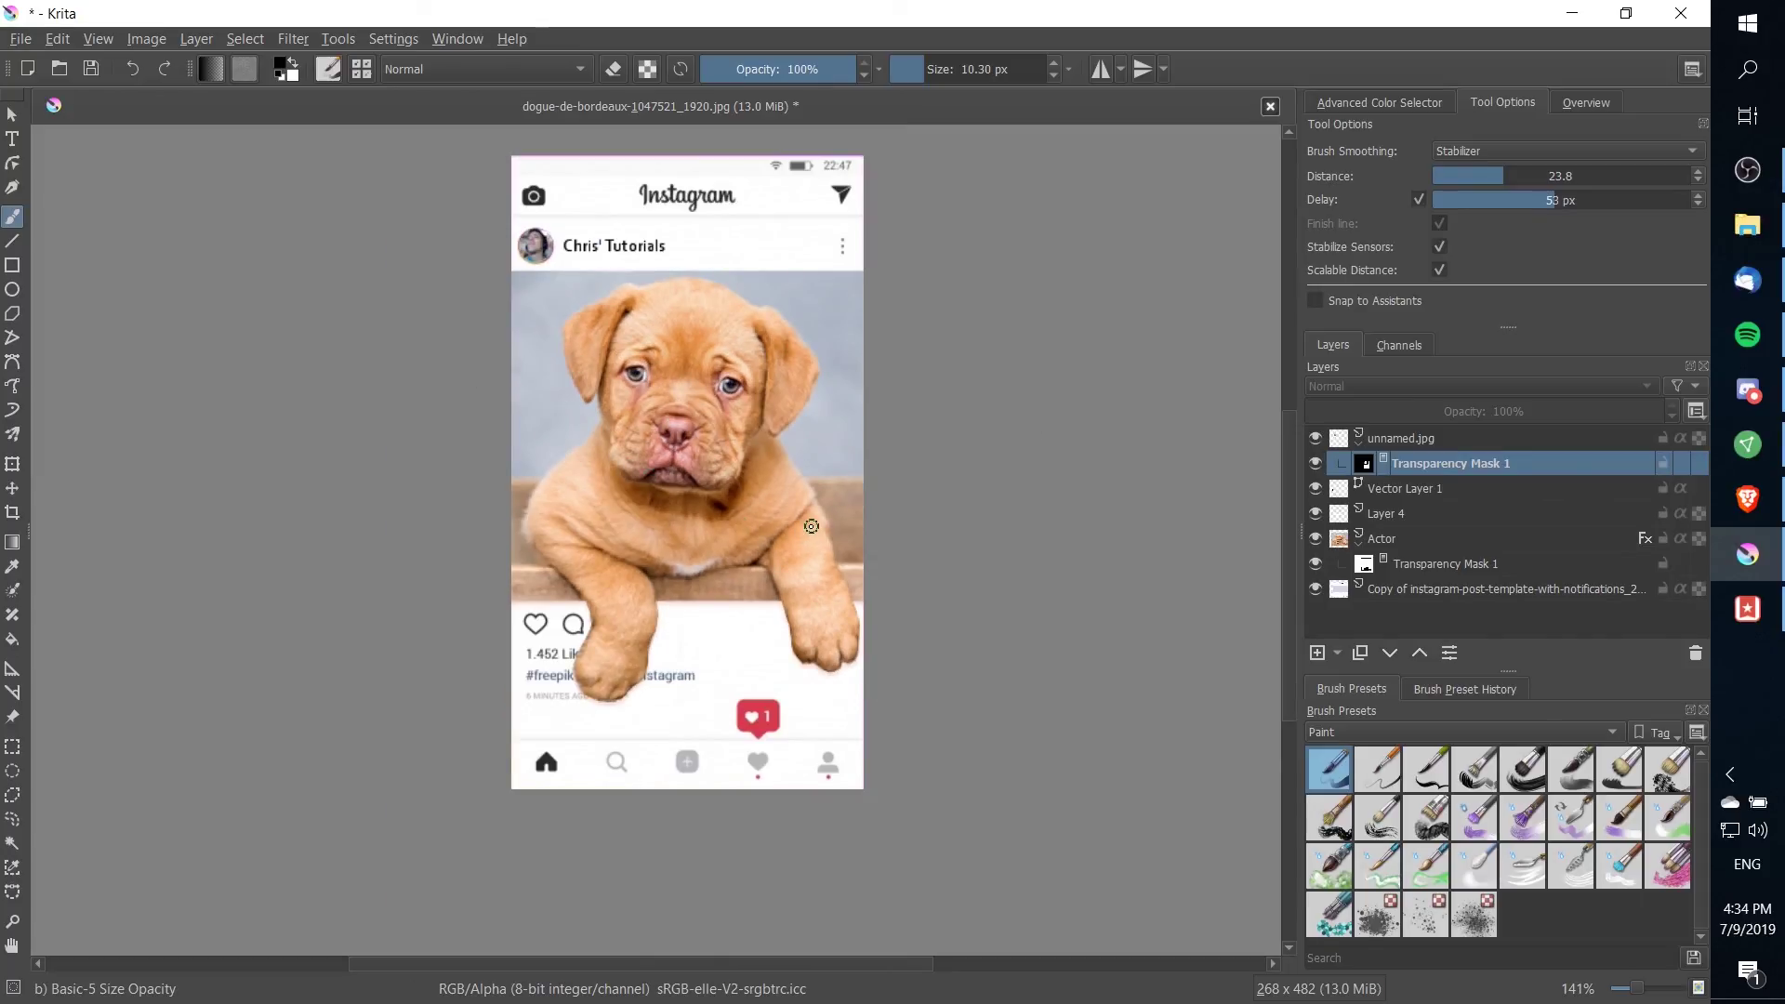
{"action": "left_click_drag", "start_coordinate": [945, 507], "coordinate": [972, 526]}
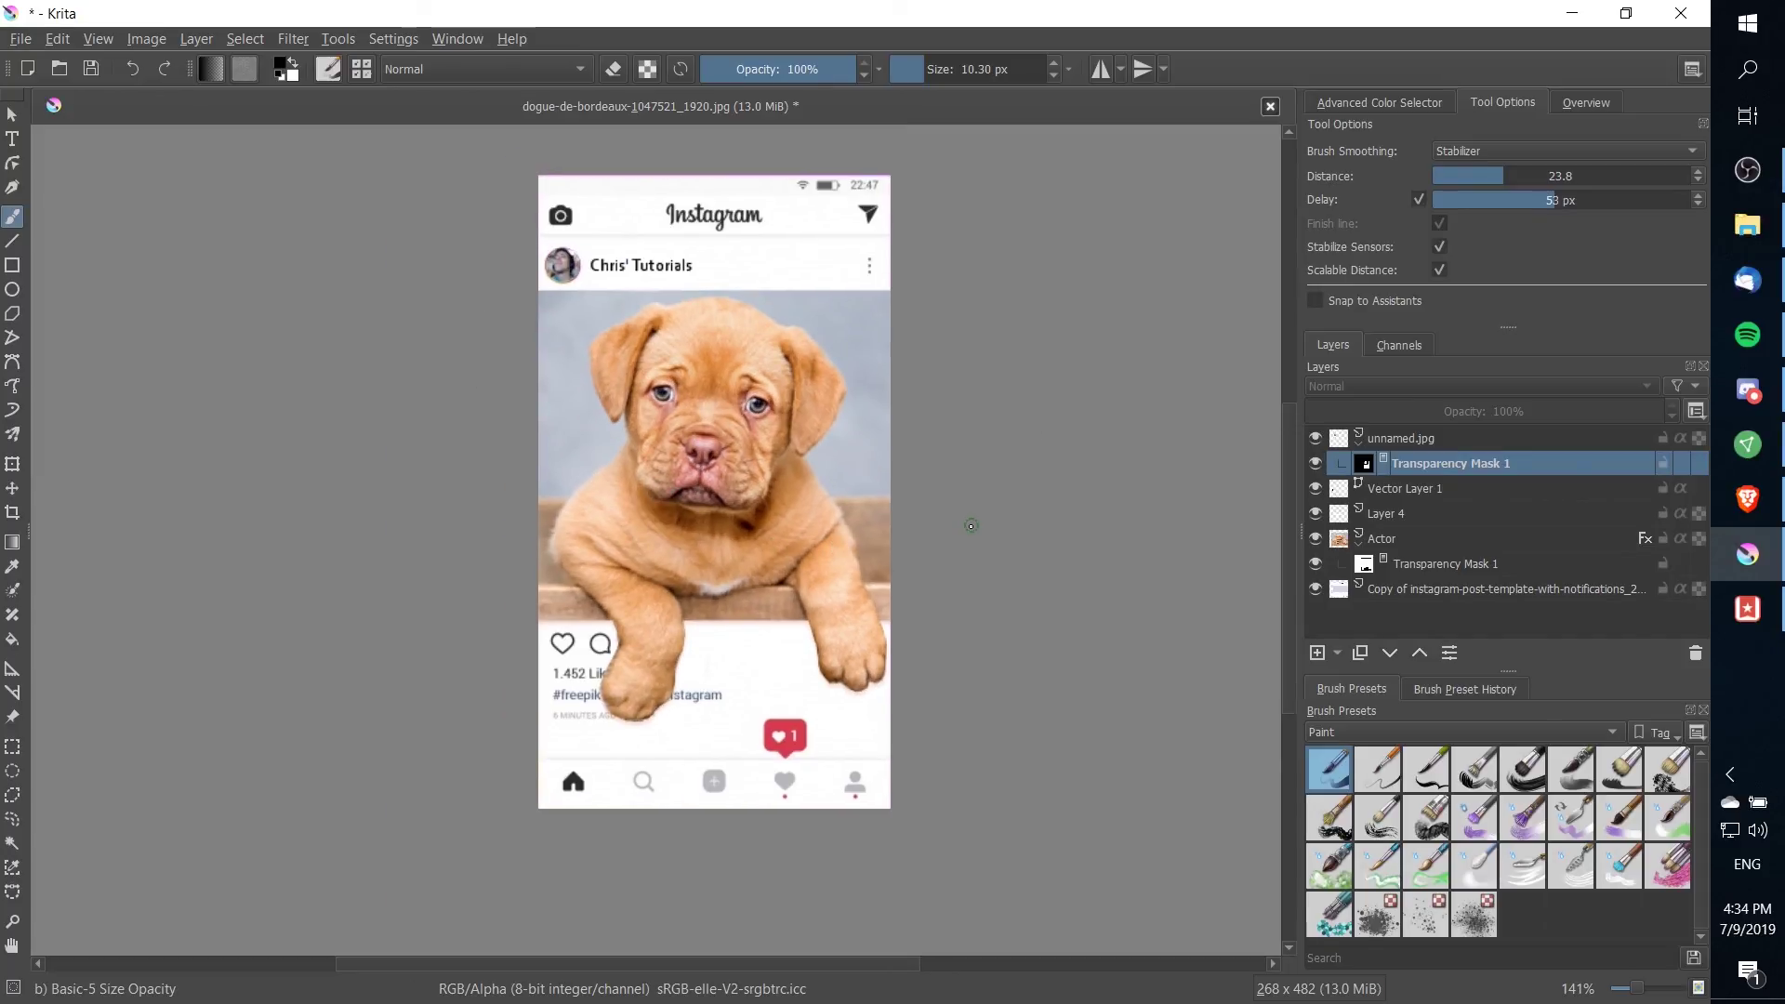